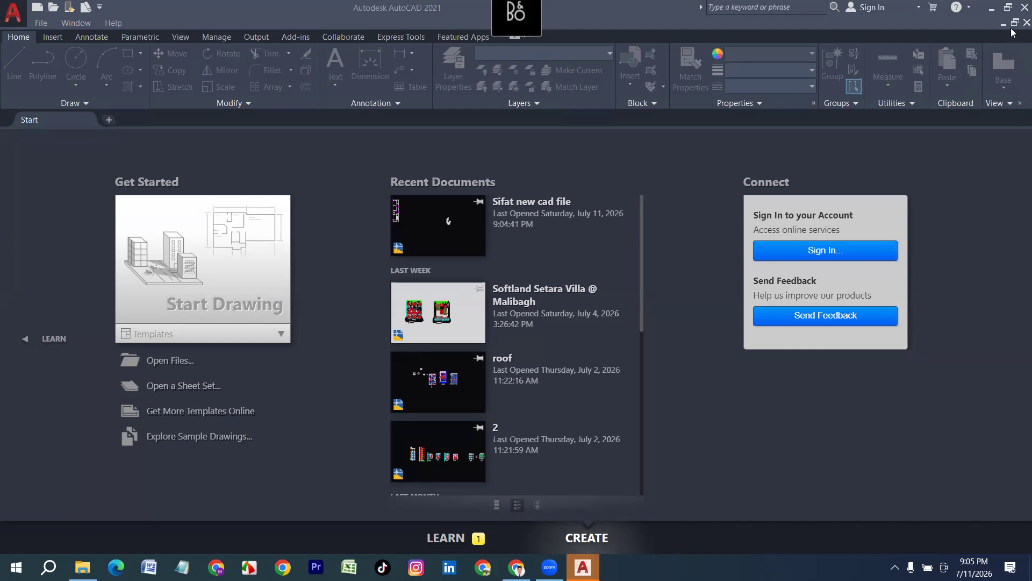
Step: Start a new blank drawing and turn off the grid display
left_click(1008, 8)
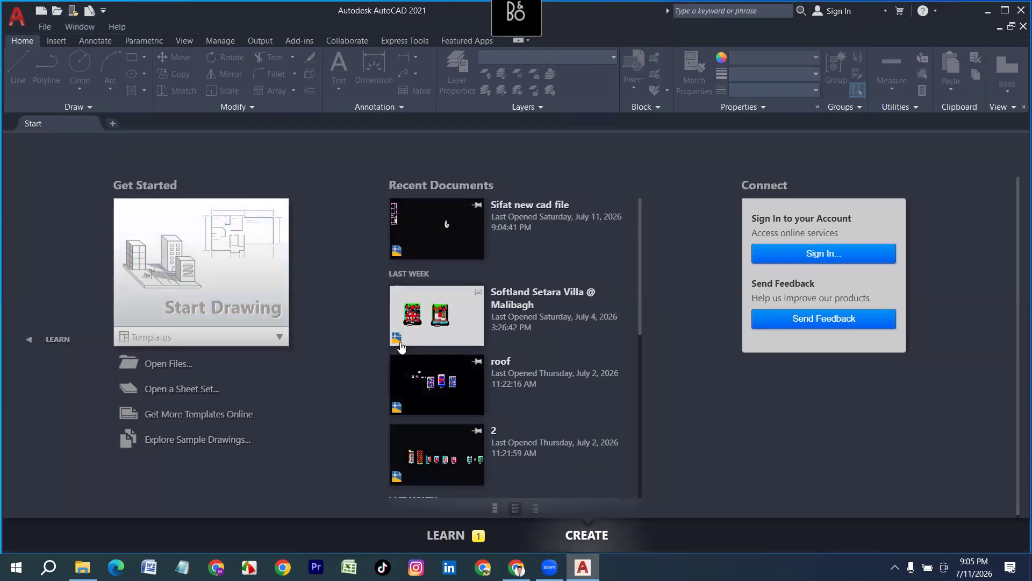
left_click(243, 302)
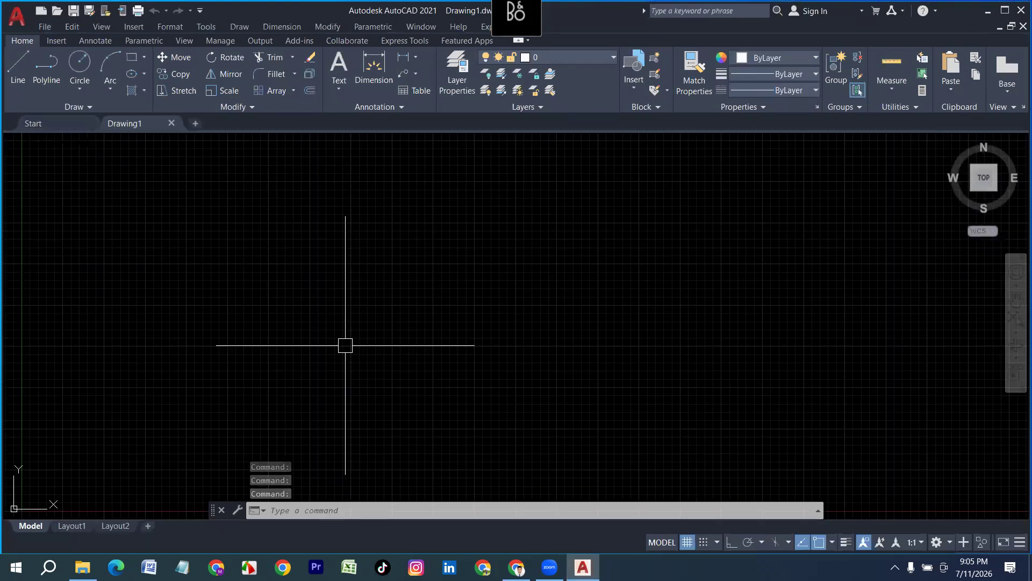
left_click(688, 544)
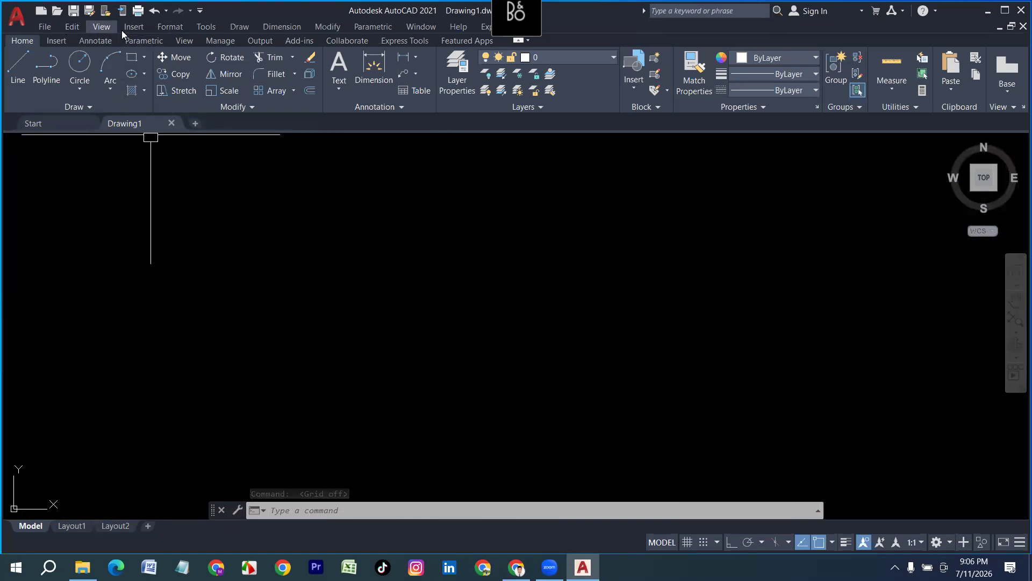
Step: Hide the menu bar and show it again
left_click(200, 11)
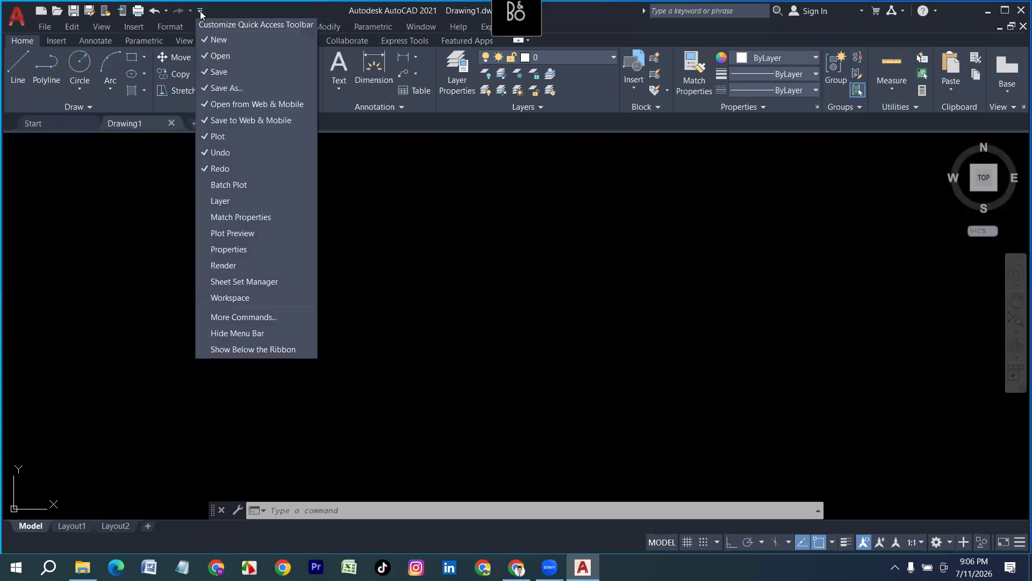
left_click(238, 333)
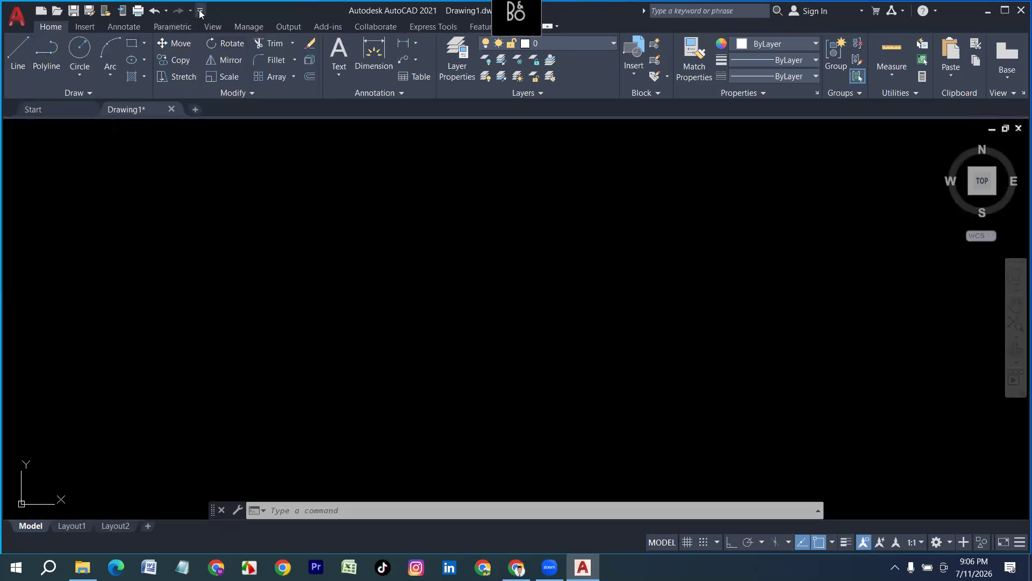
left_click(200, 10)
left_click(233, 332)
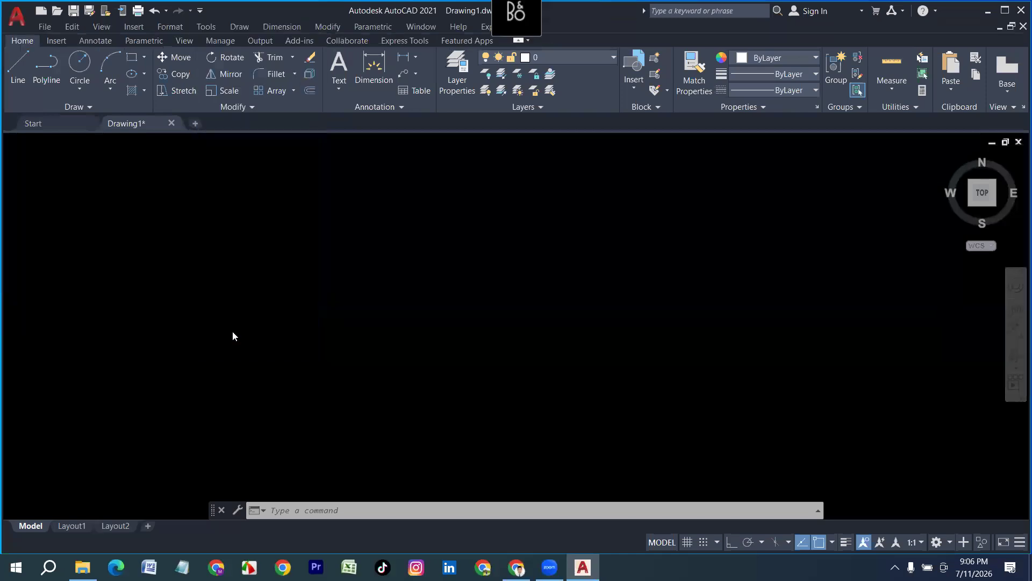
Step: Set the drawing's length units to Architectural with a precision of 0'-0"
left_click(173, 28)
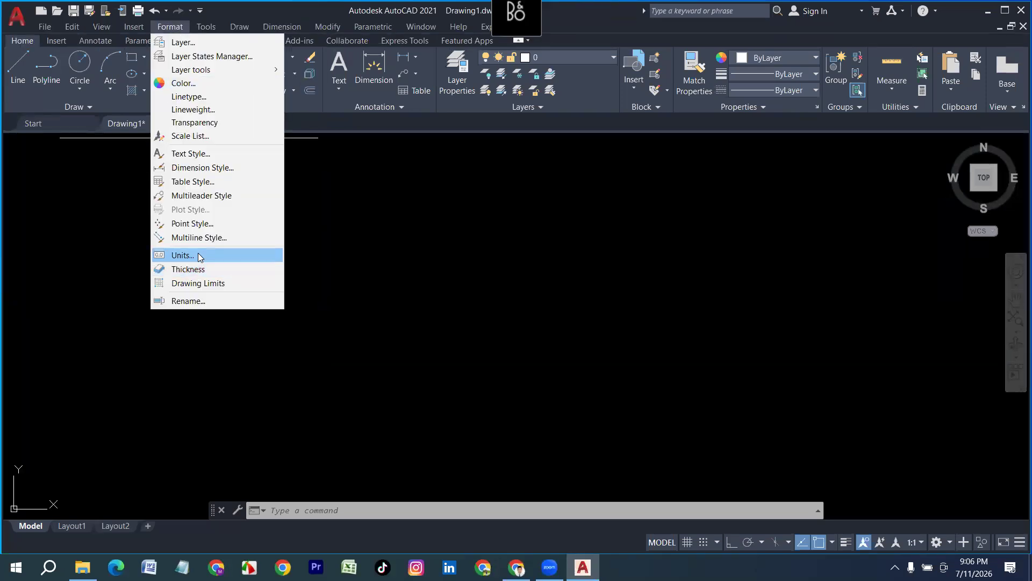
left_click(198, 255)
left_click(252, 207)
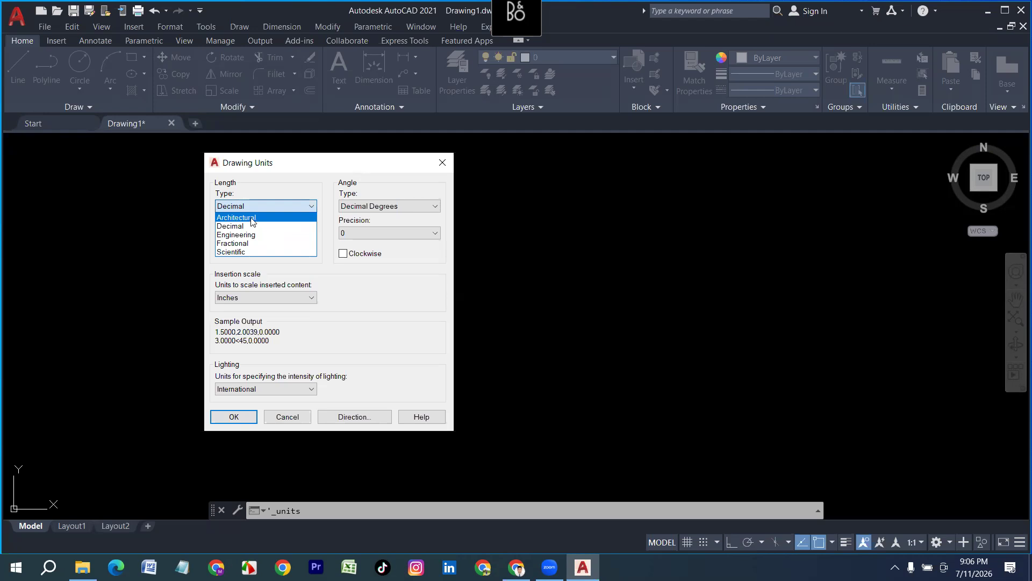
left_click(251, 217)
left_click(254, 231)
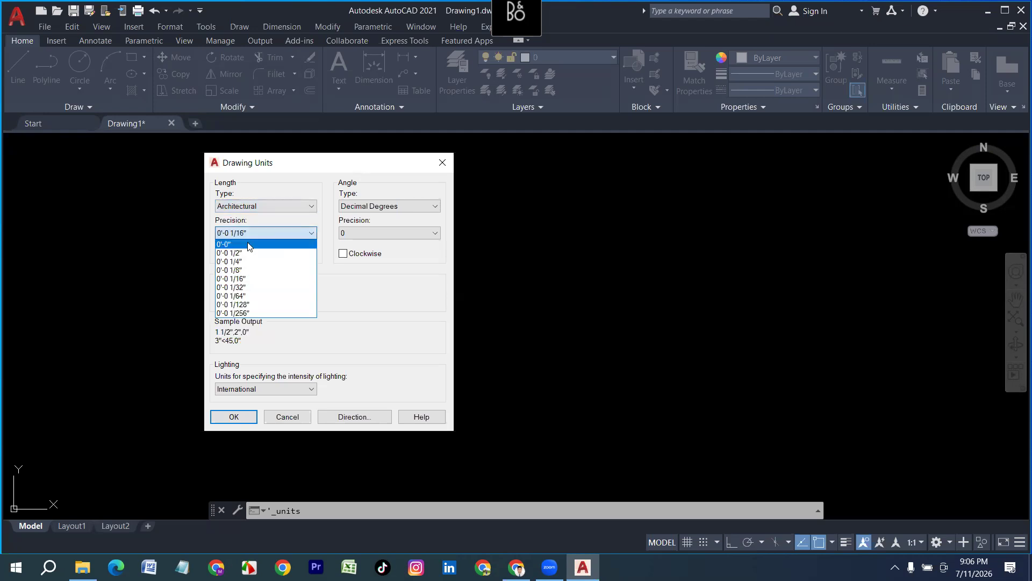
left_click(247, 244)
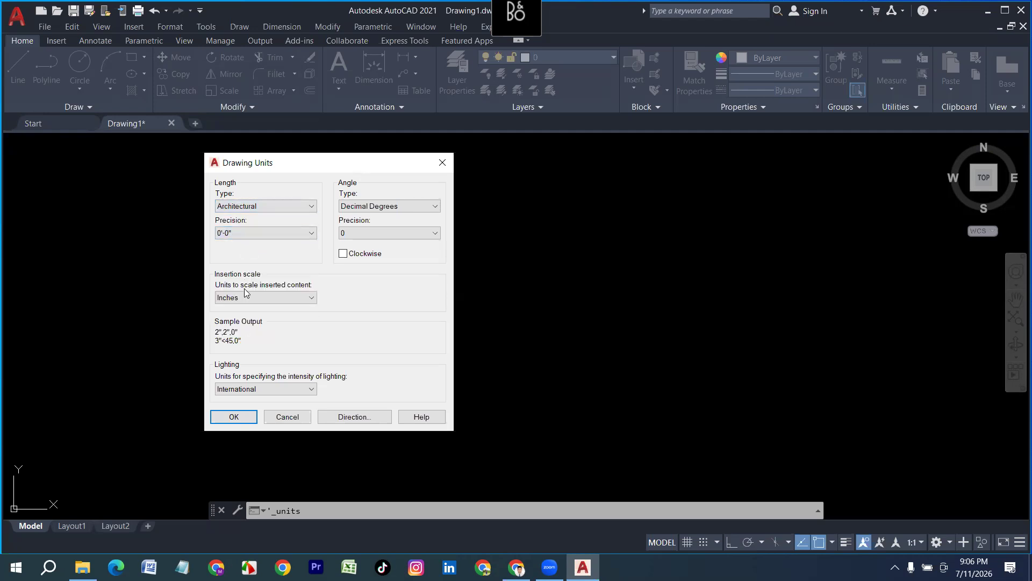
left_click(234, 417)
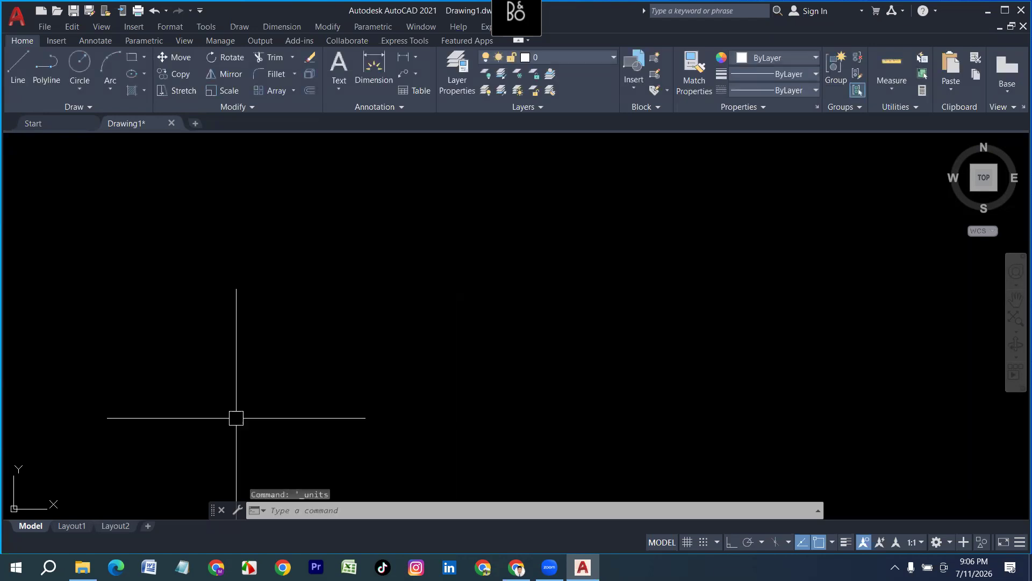
Step: Modify the Standard dimension style to use Architectural primary units with 0'-0" precision and a text height of 5
left_click(170, 27)
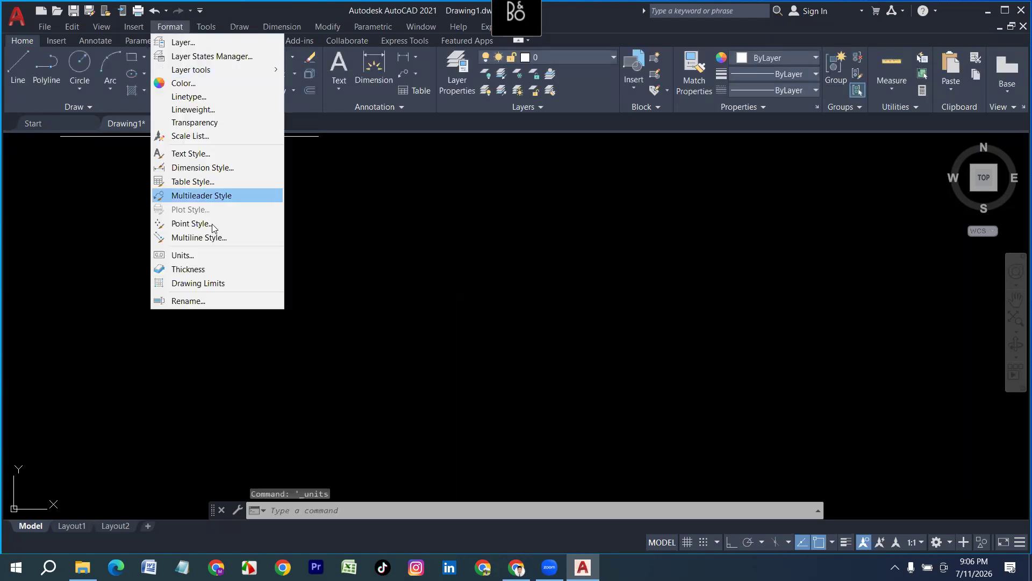
left_click(212, 167)
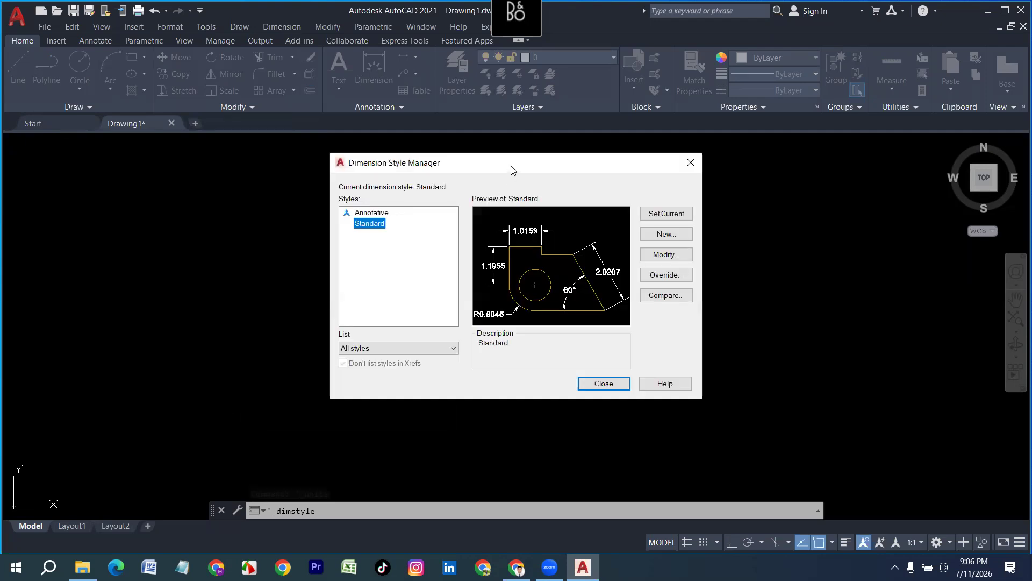
left_click_drag(502, 167, 327, 148)
left_click(490, 236)
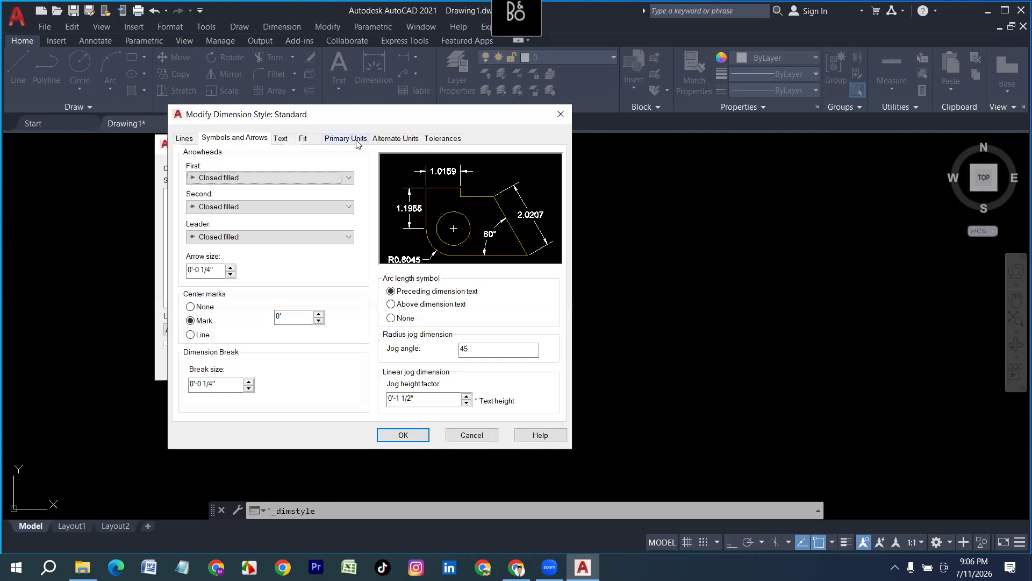
left_click(346, 138)
left_click(337, 164)
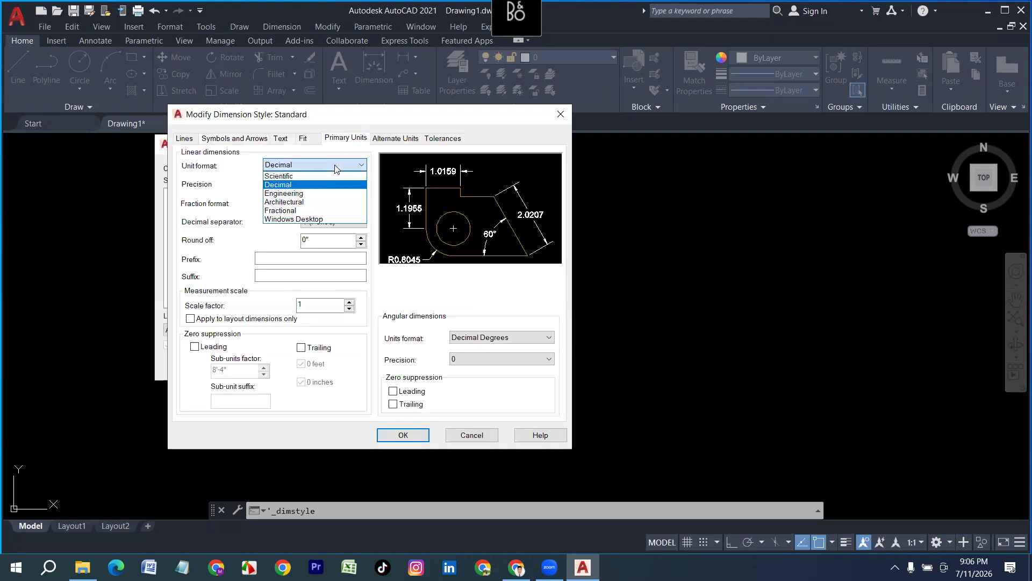
left_click(304, 203)
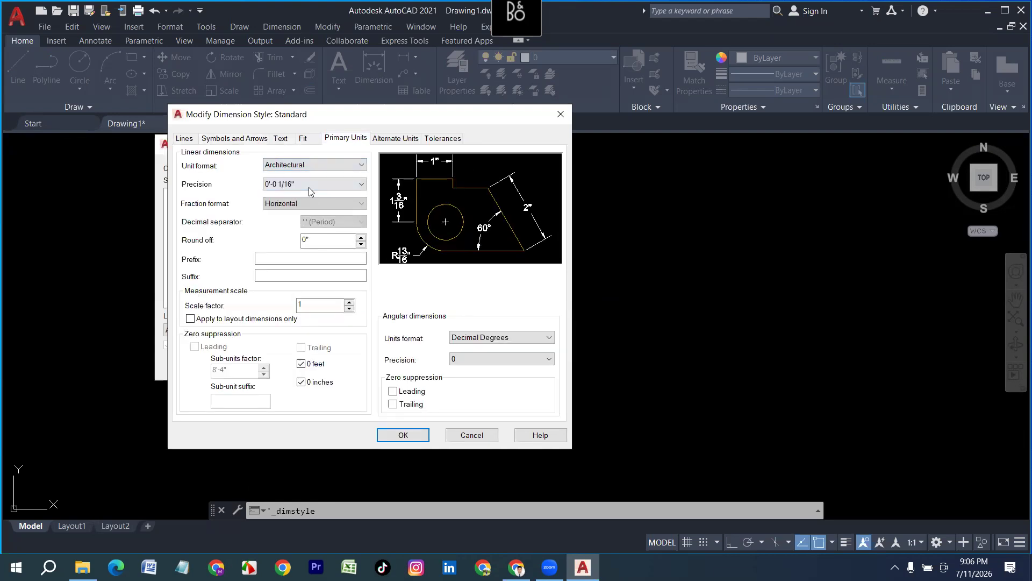
left_click(309, 187)
left_click(306, 194)
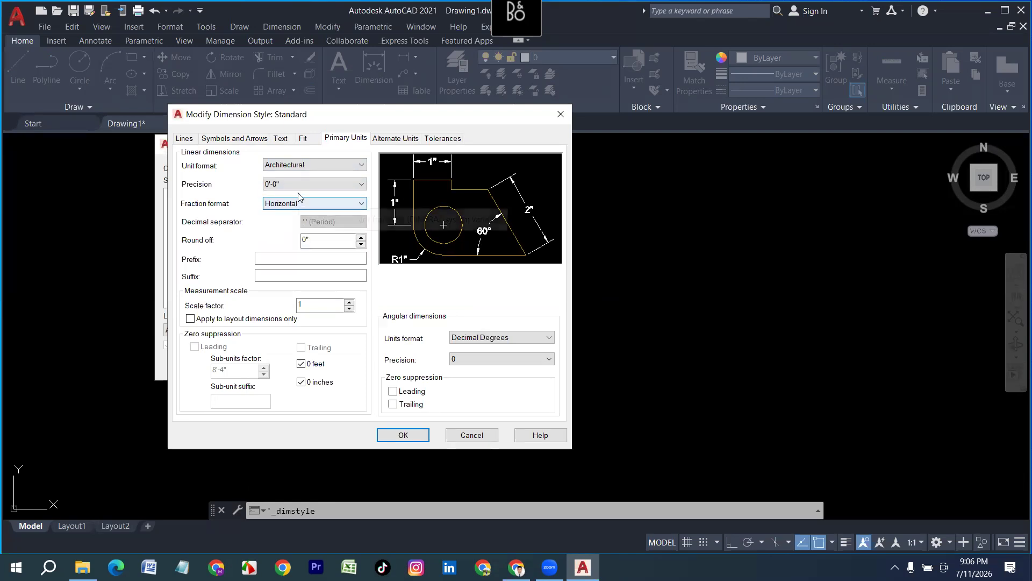
left_click(280, 139)
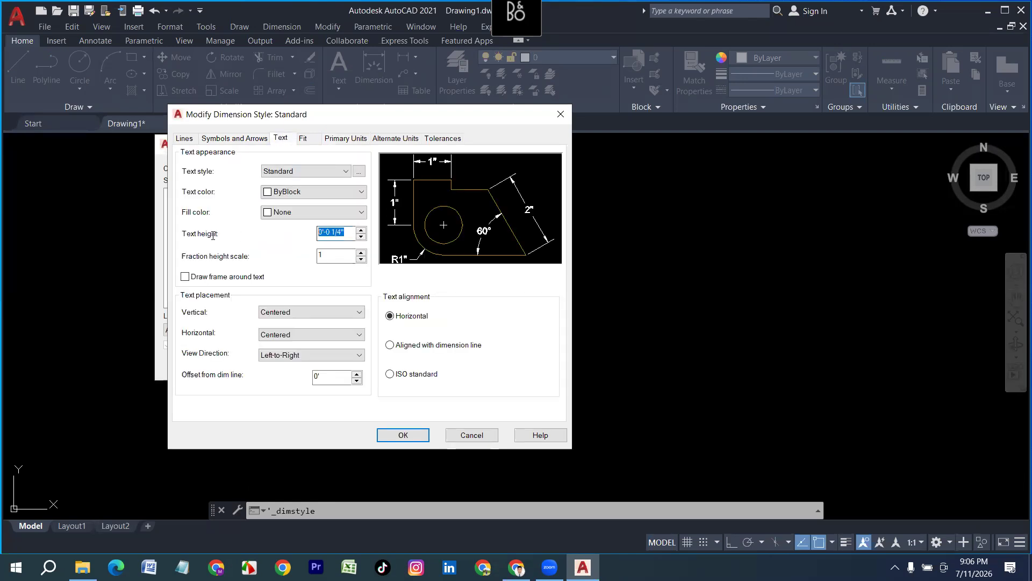
type("5")
Step: Give the Standard dimension style Oblique arrowheads with a 4" arrow size and a center mark size of 2, and save the style
left_click(241, 140)
left_click(234, 177)
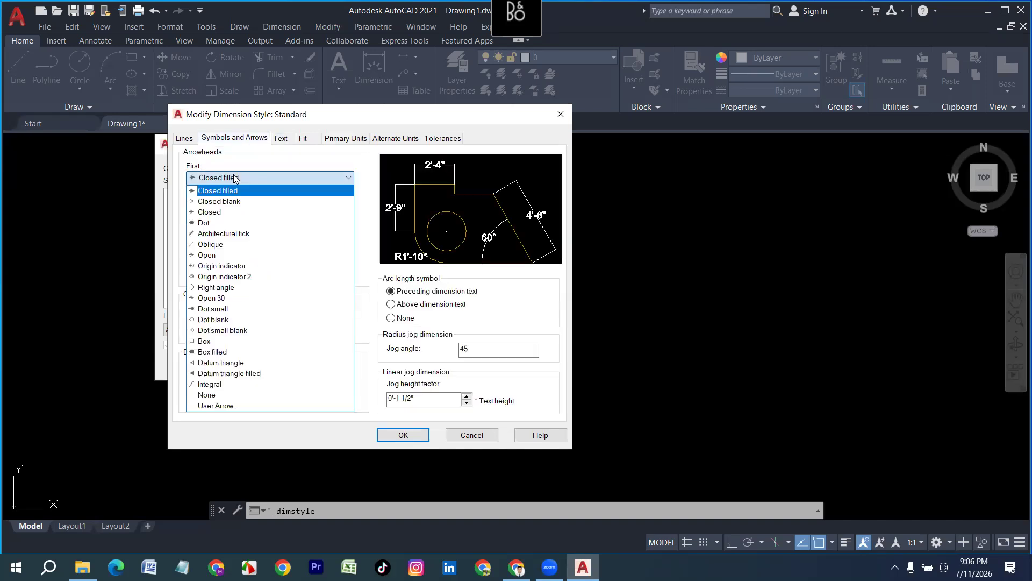
left_click(227, 244)
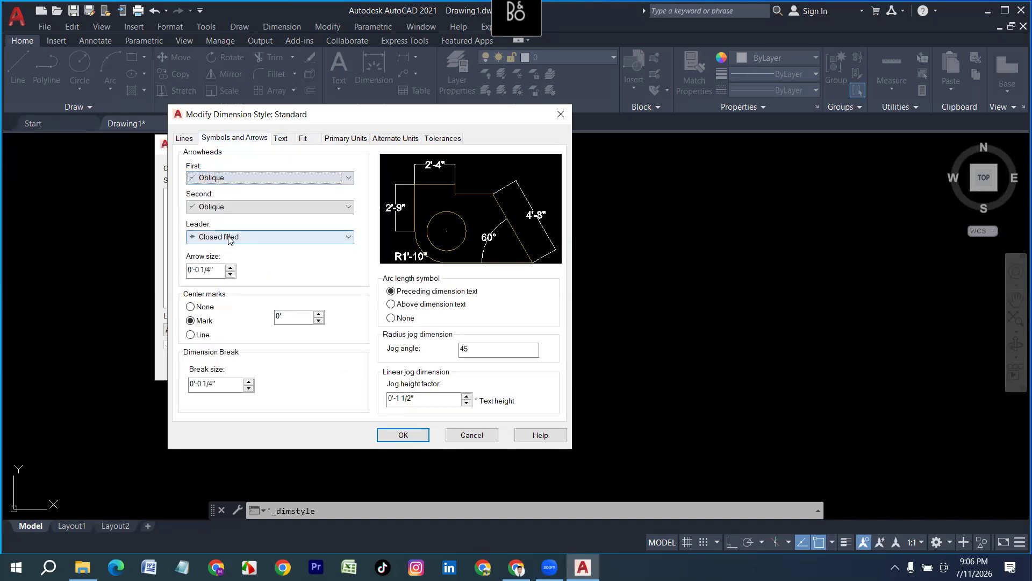
left_click(224, 269)
type("4\"")
key("Tab")
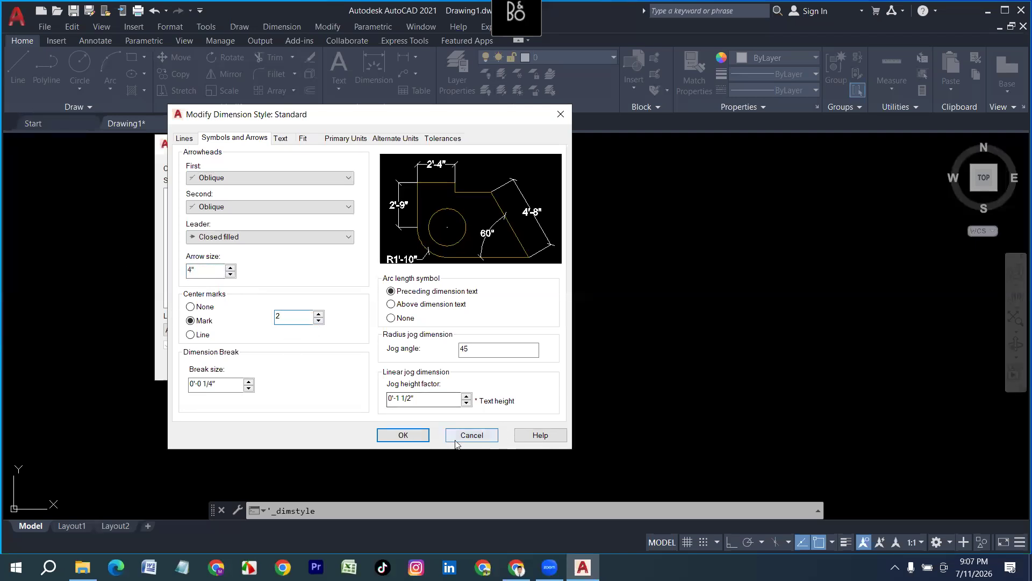
left_click(410, 433)
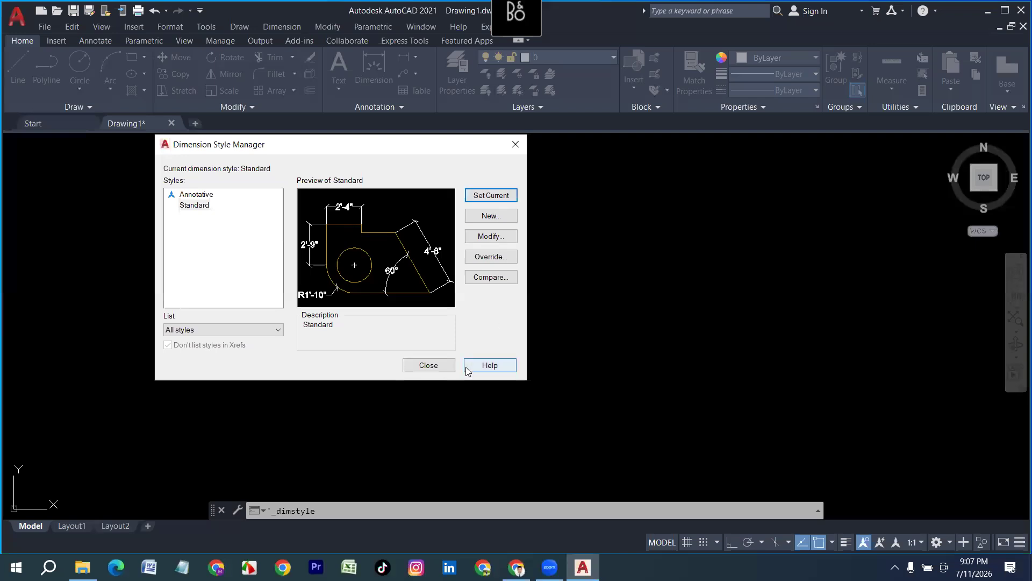
left_click(427, 366)
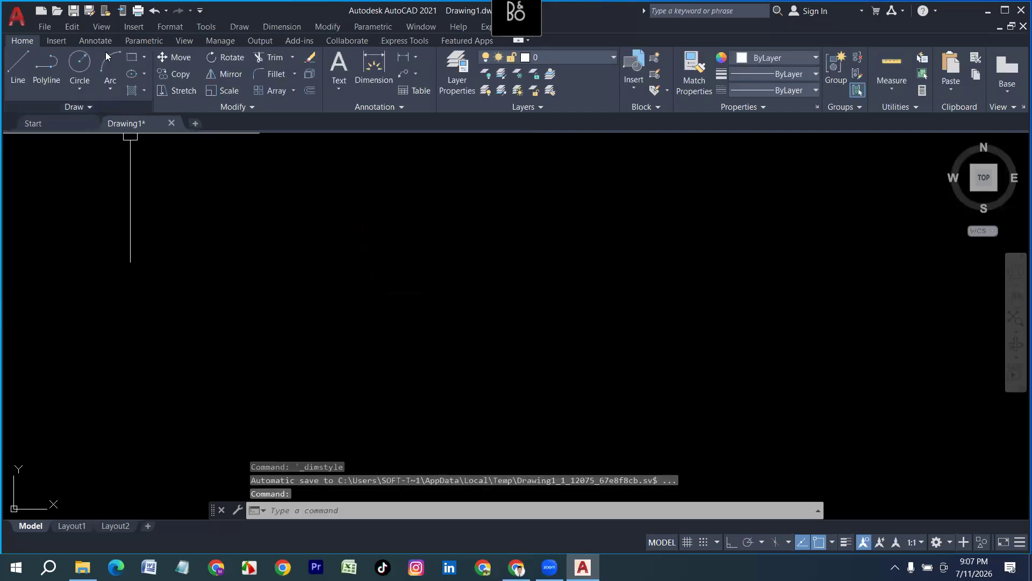
Step: Turn off the Origin display option of the UCS icon
left_click(104, 30)
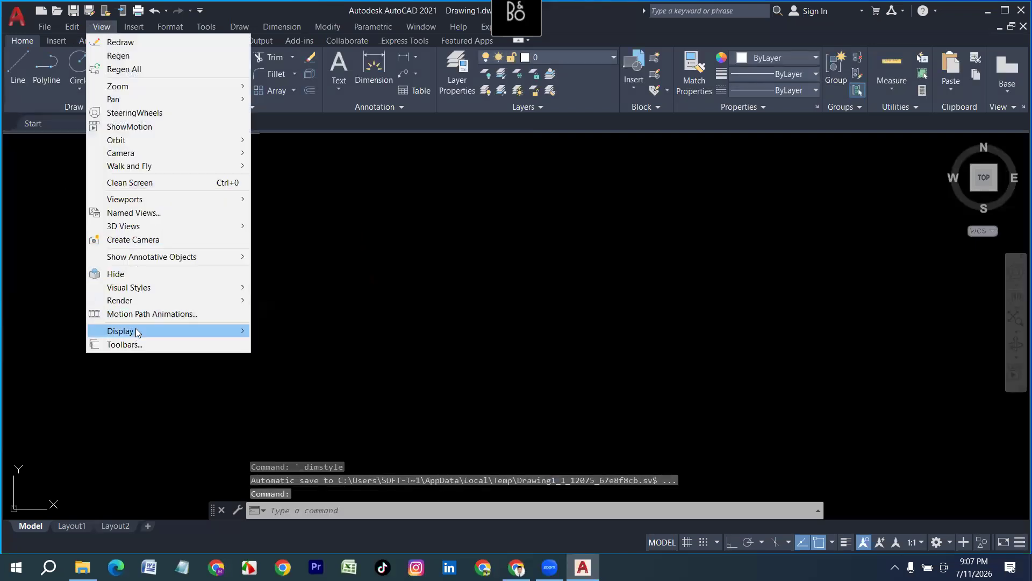
mouse_move(135, 331)
mouse_move(313, 329)
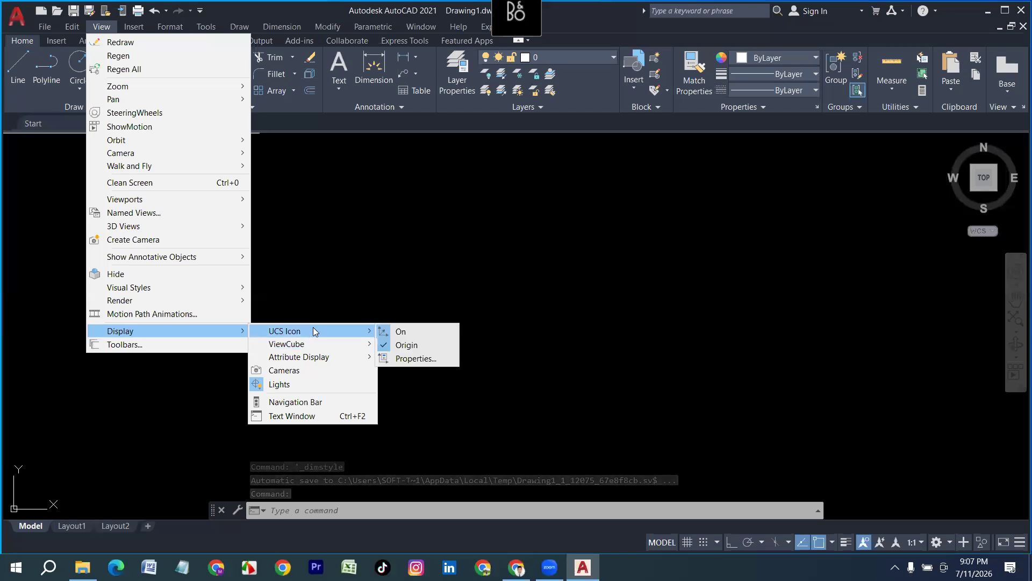
left_click(415, 345)
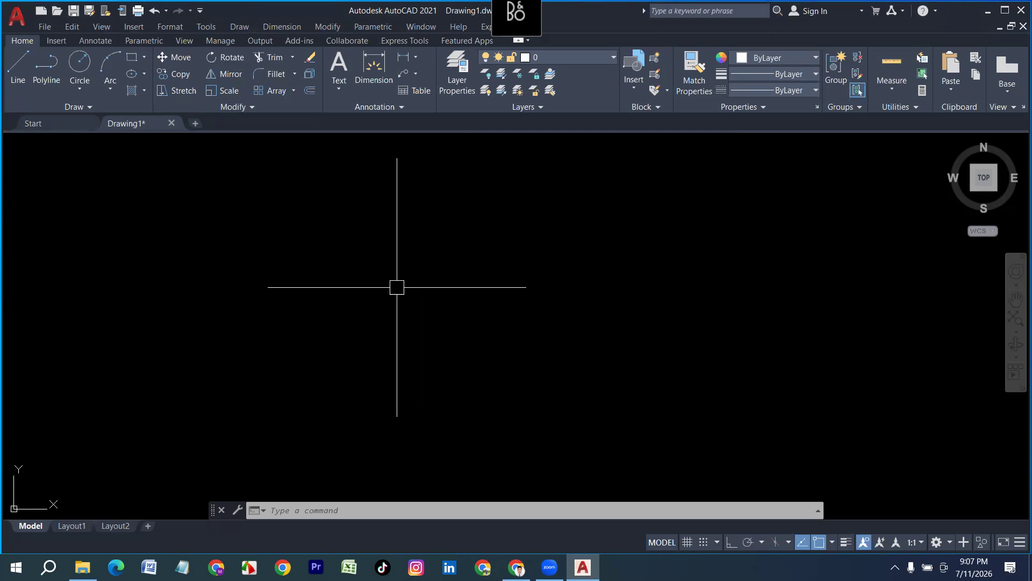
type("LA")
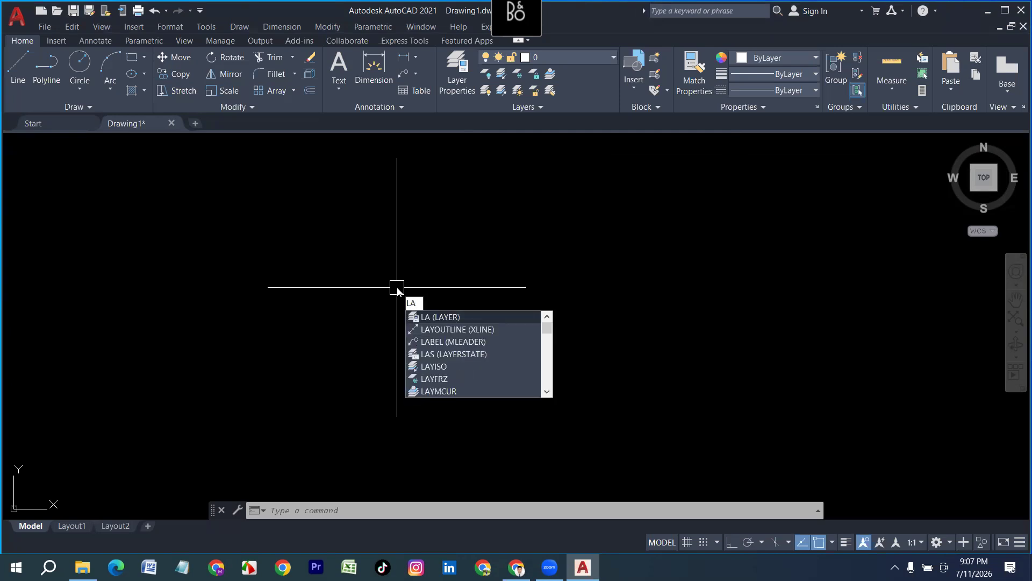
key("Return")
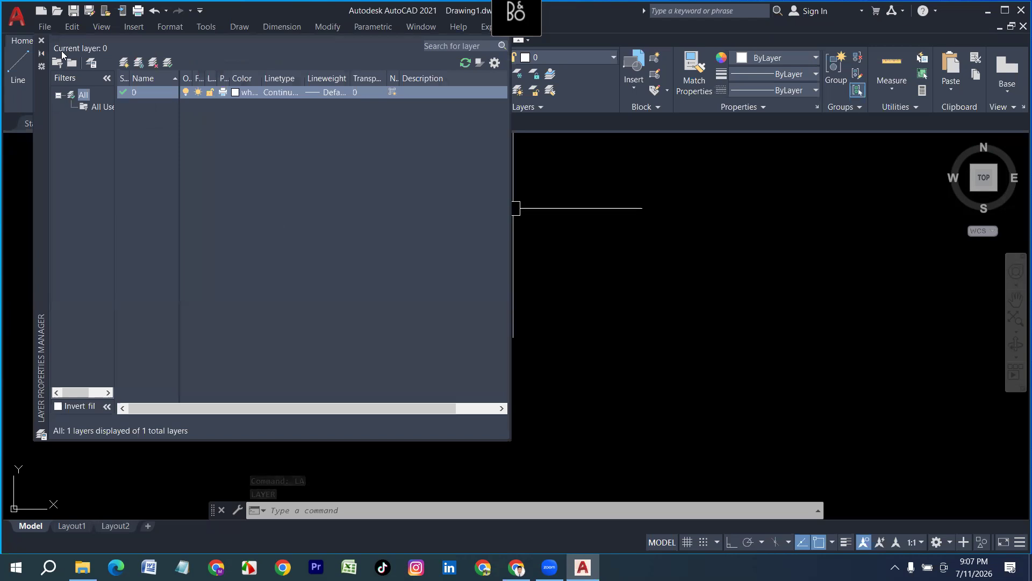
left_click(41, 40)
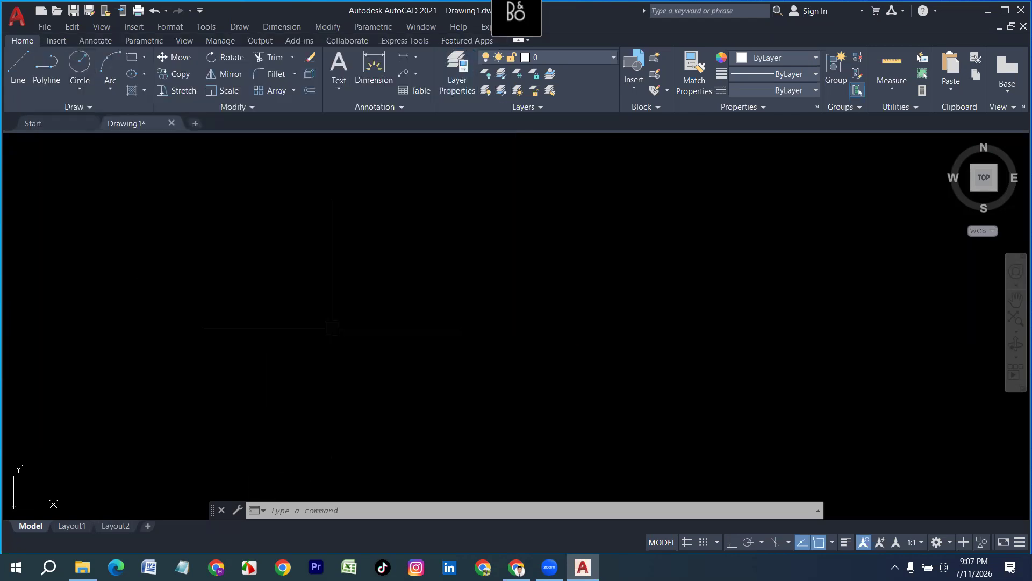
Step: Open the Layer Properties Manager and shrink its window so more of the drawing area stays free
type("LA")
key("Return")
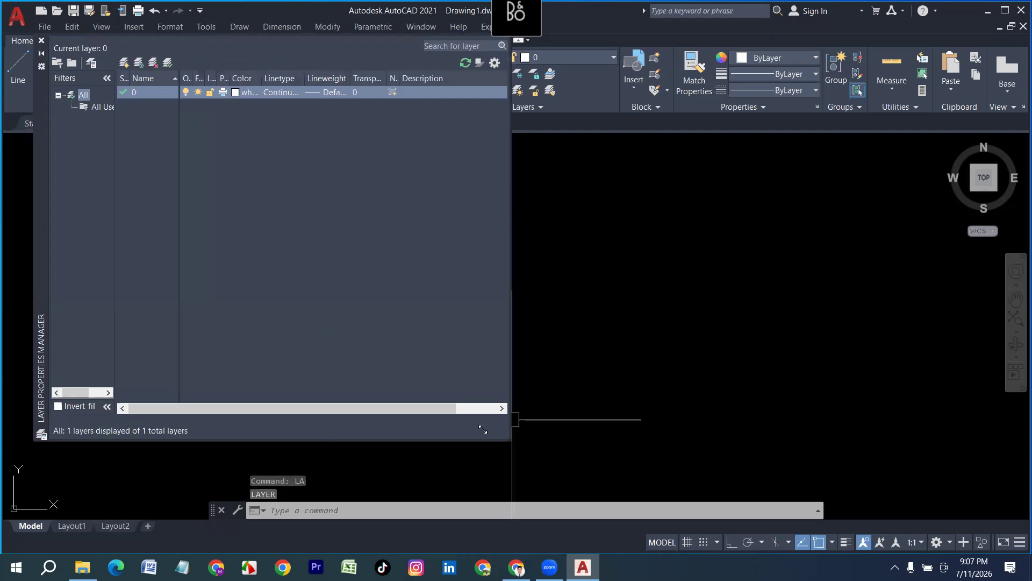
left_click_drag(483, 430, 266, 235)
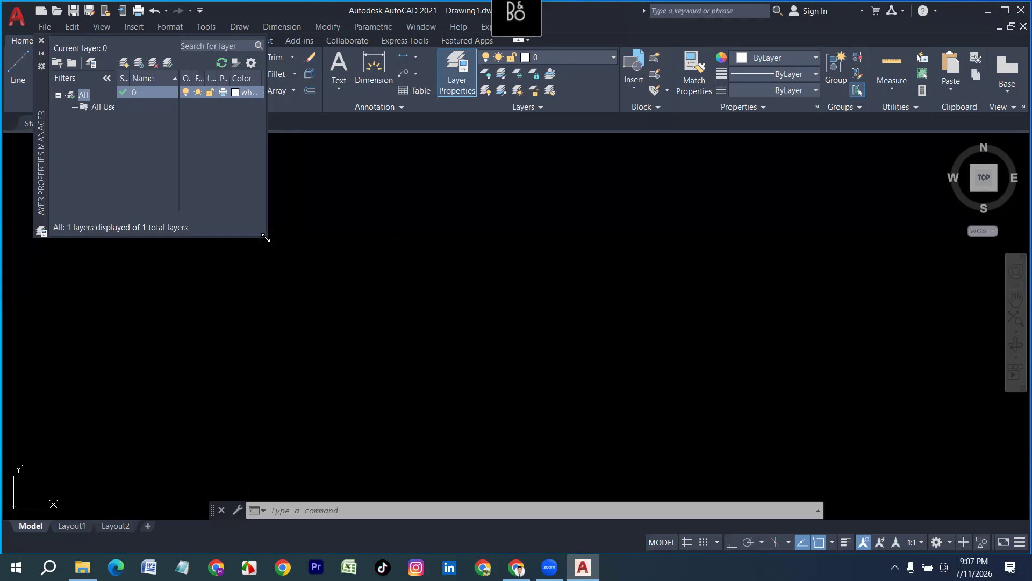
left_click_drag(267, 237, 417, 330)
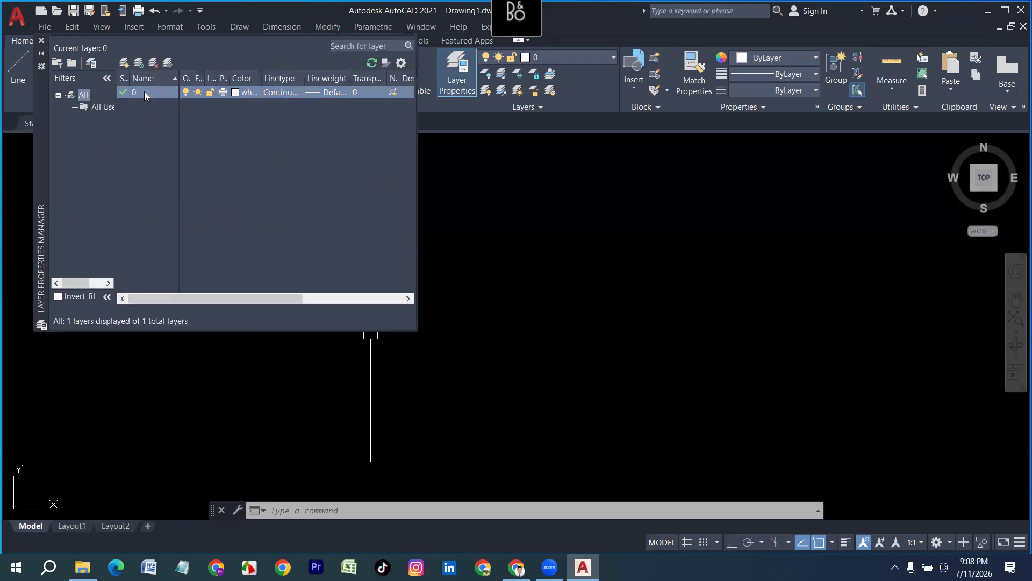
Step: Create a layer named Wall and assign it the color white
left_click(125, 63)
type("Wall")
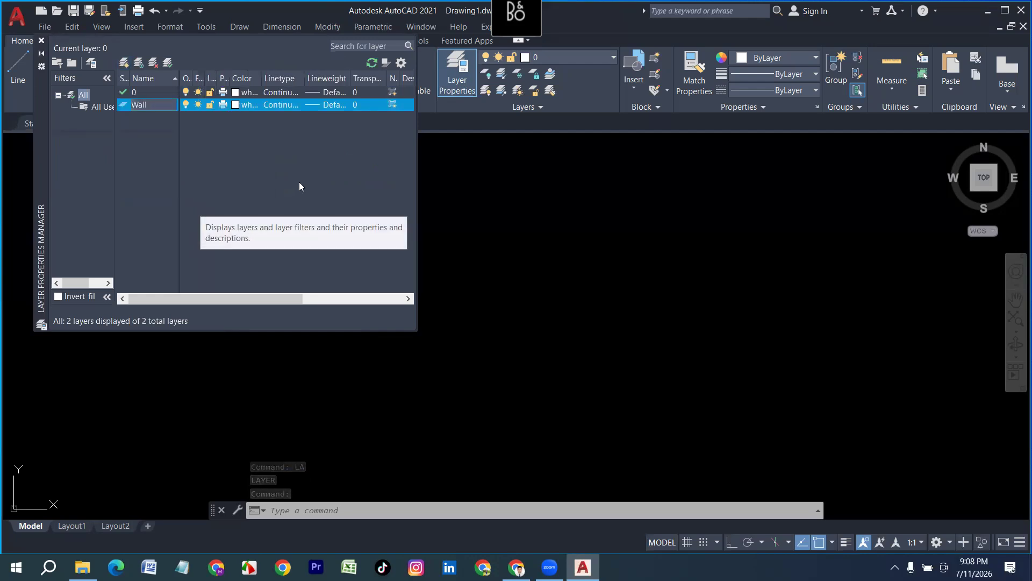
left_click(234, 105)
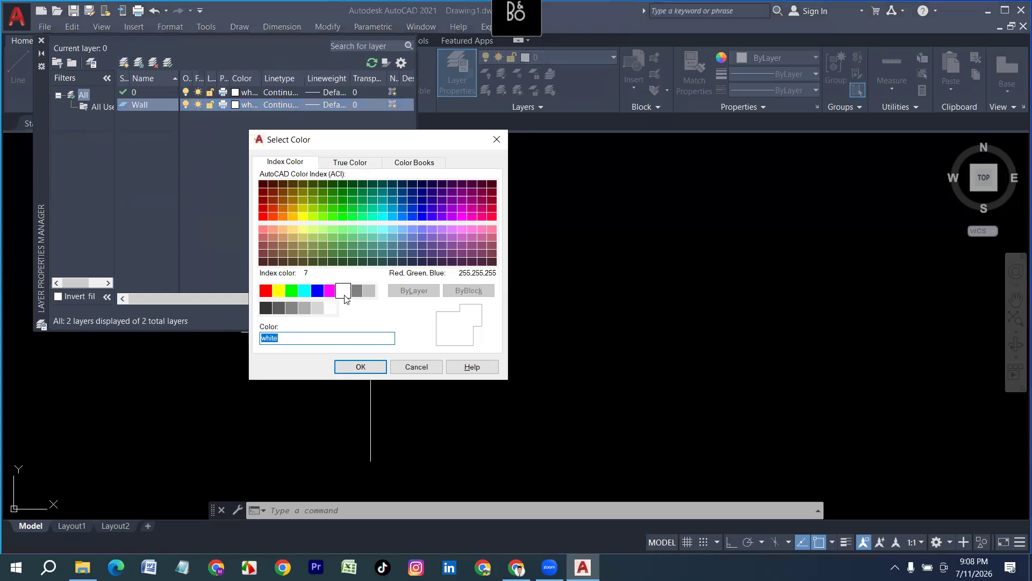
left_click(358, 367)
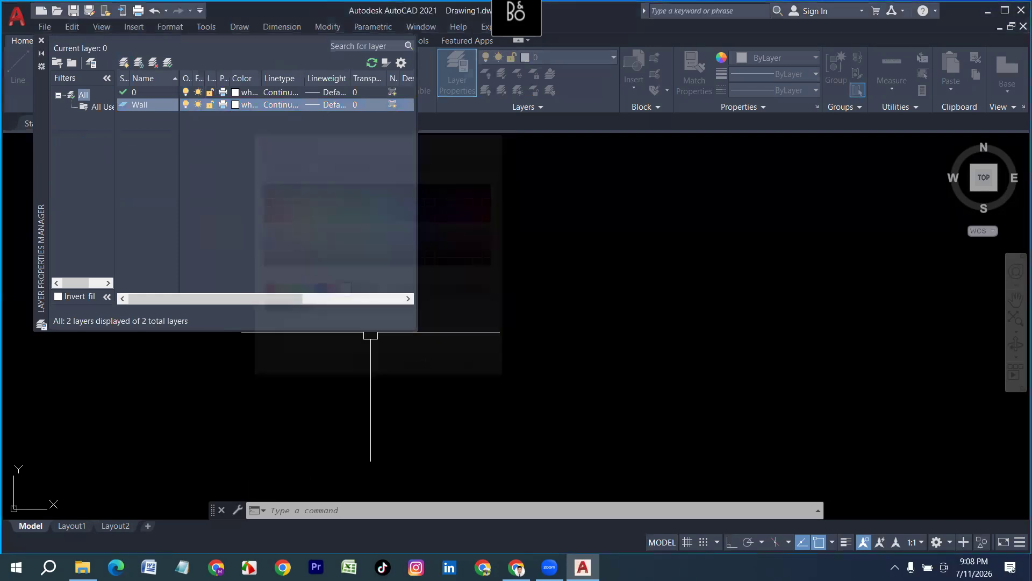
Step: Set the Wall layer's lineweight to 0.30 mm and recheck it in the lineweight choices
left_click(332, 105)
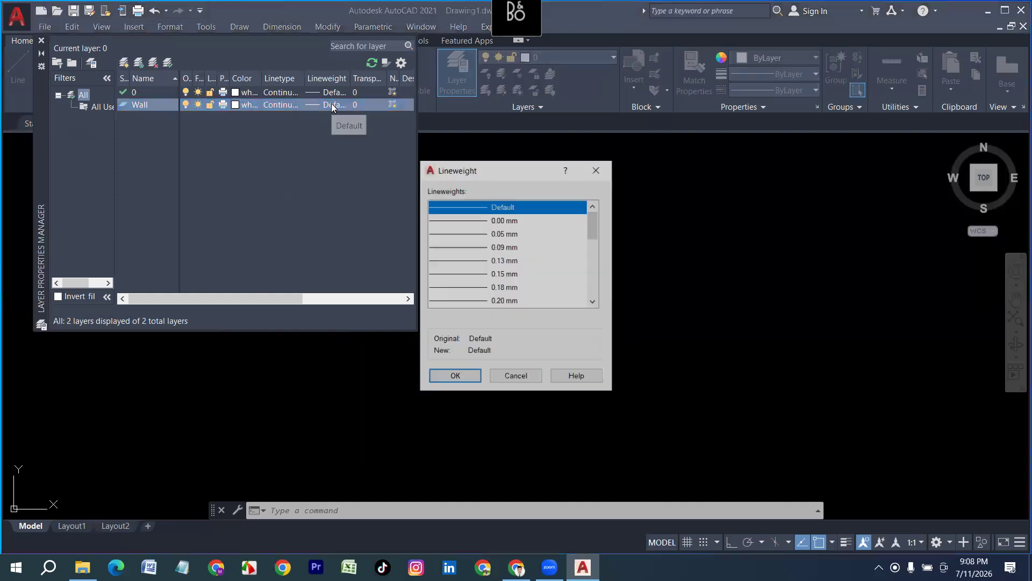
scroll(545, 273, "down", 3)
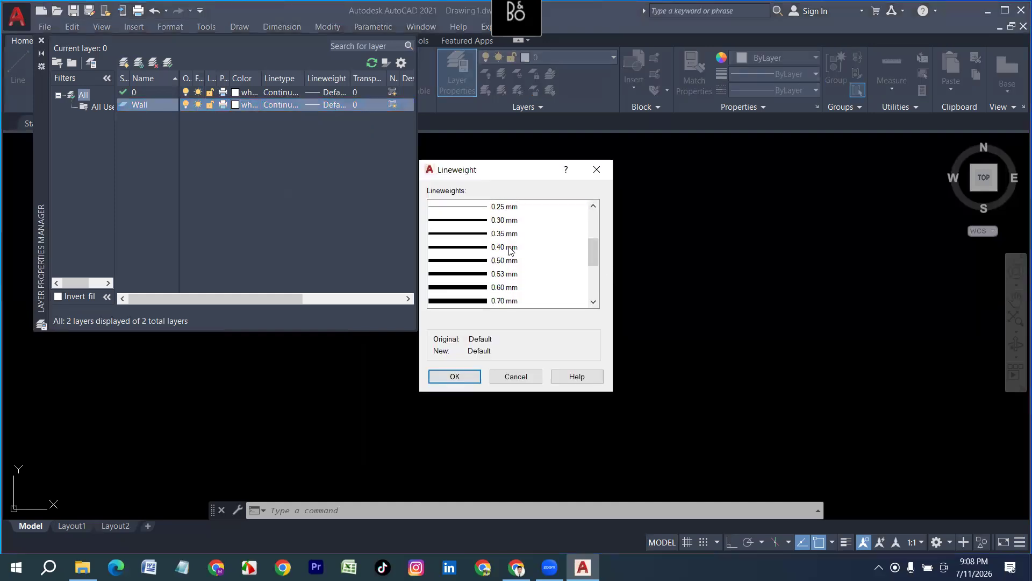
left_click(488, 220)
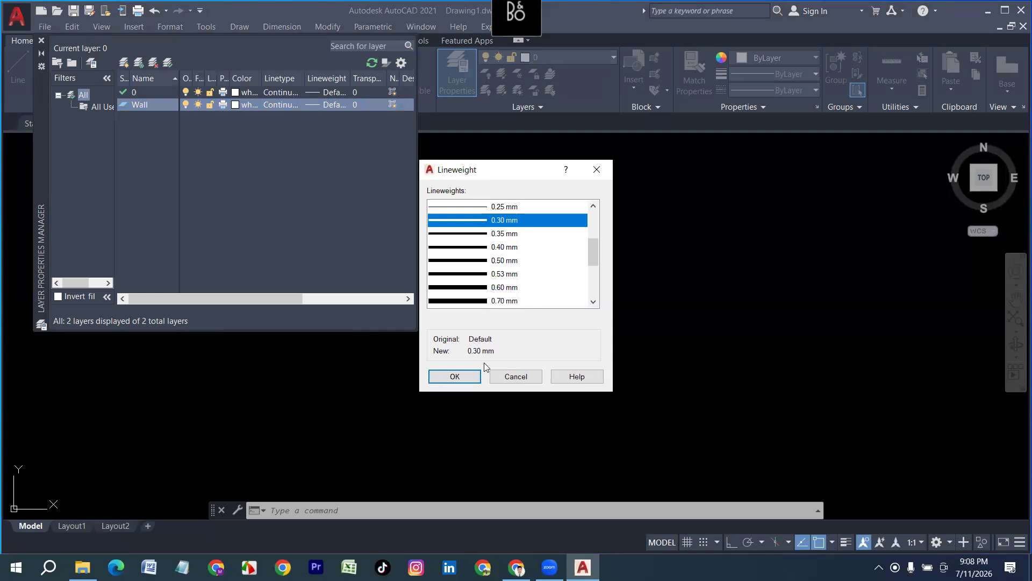
left_click(454, 377)
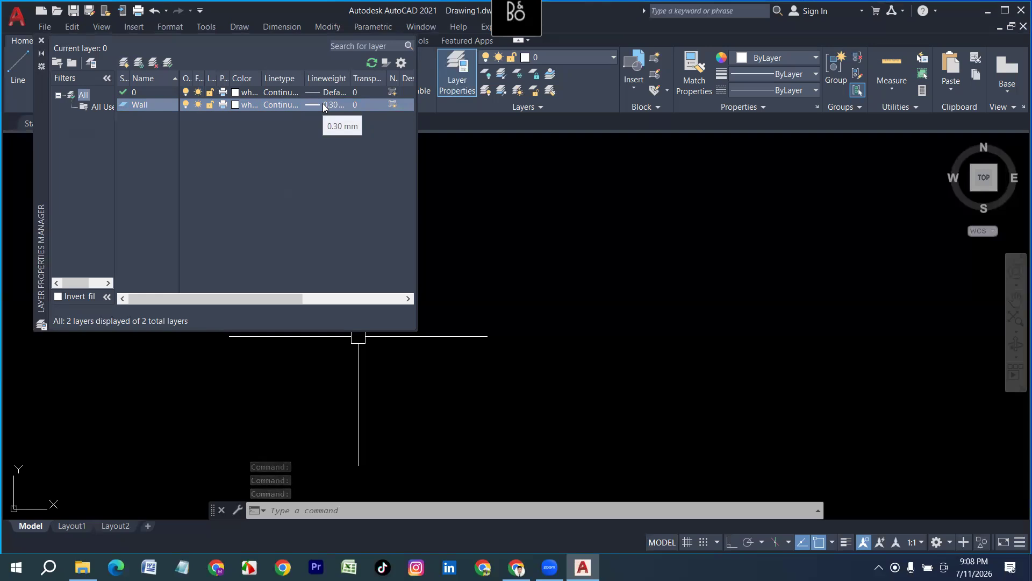
left_click(323, 104)
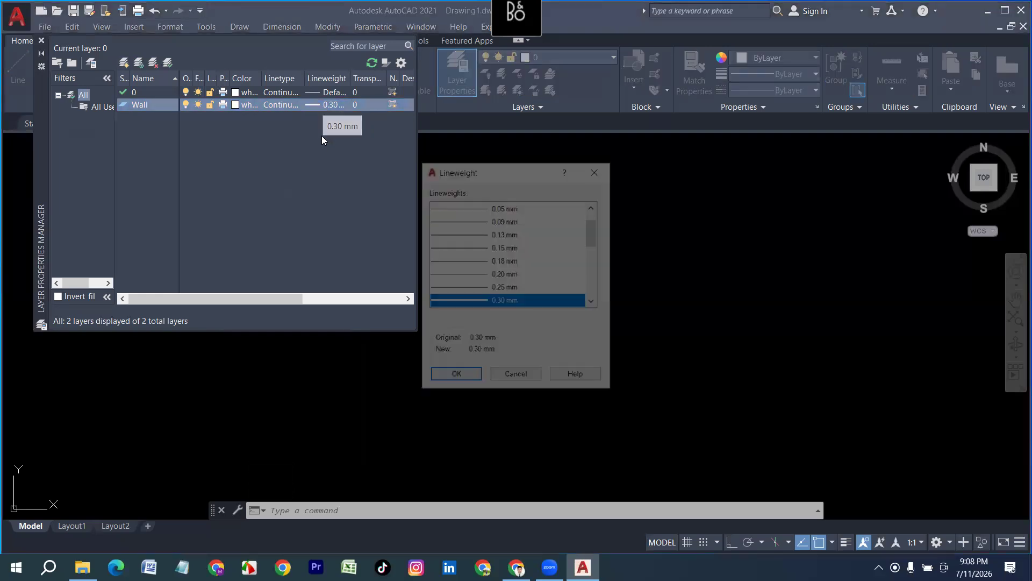
scroll(499, 274, "up", 1)
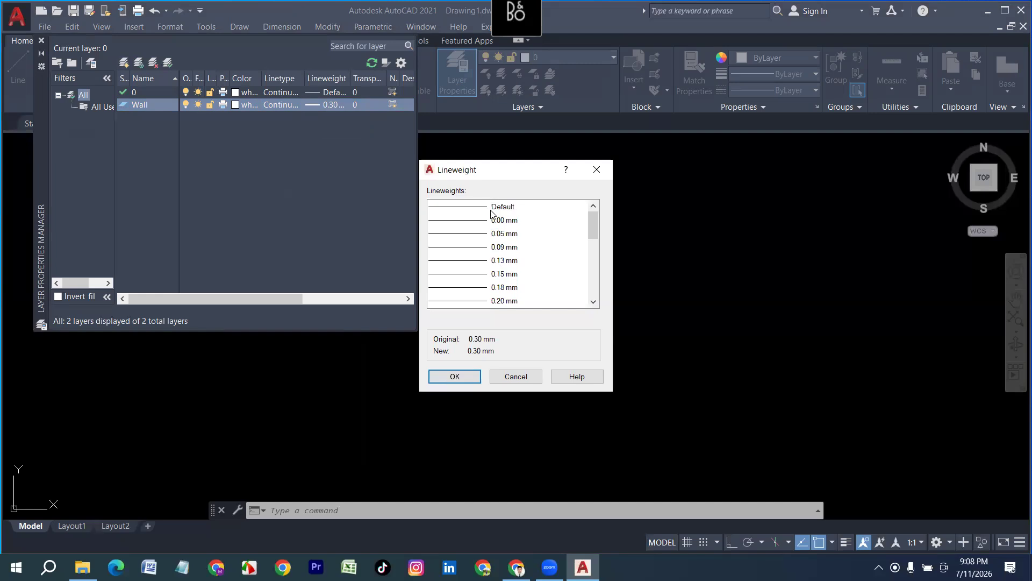
left_click(469, 378)
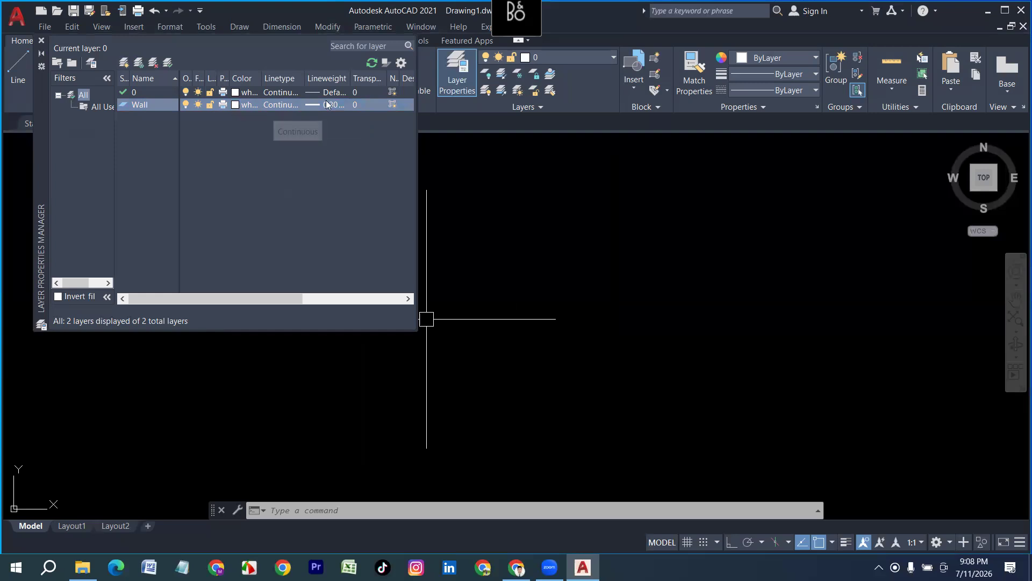
Step: Create a layer named window and assign it the color blue
left_click(124, 63)
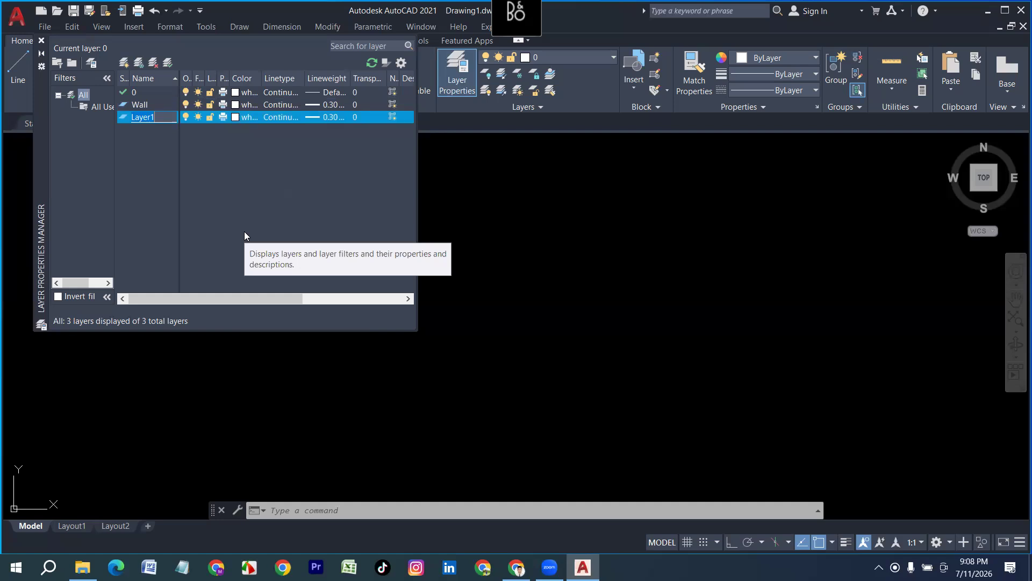
type("window")
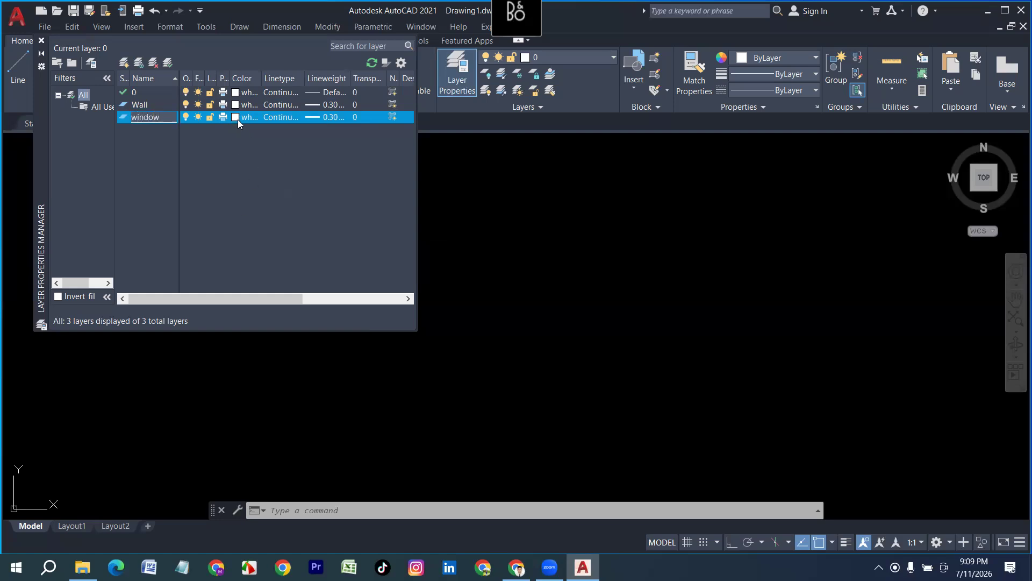
left_click(235, 117)
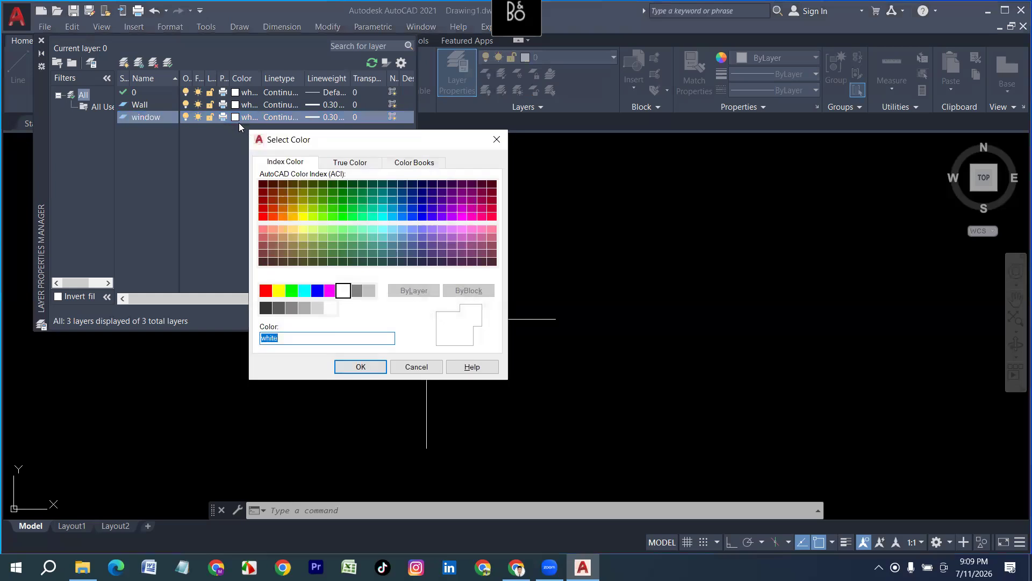
left_click(317, 291)
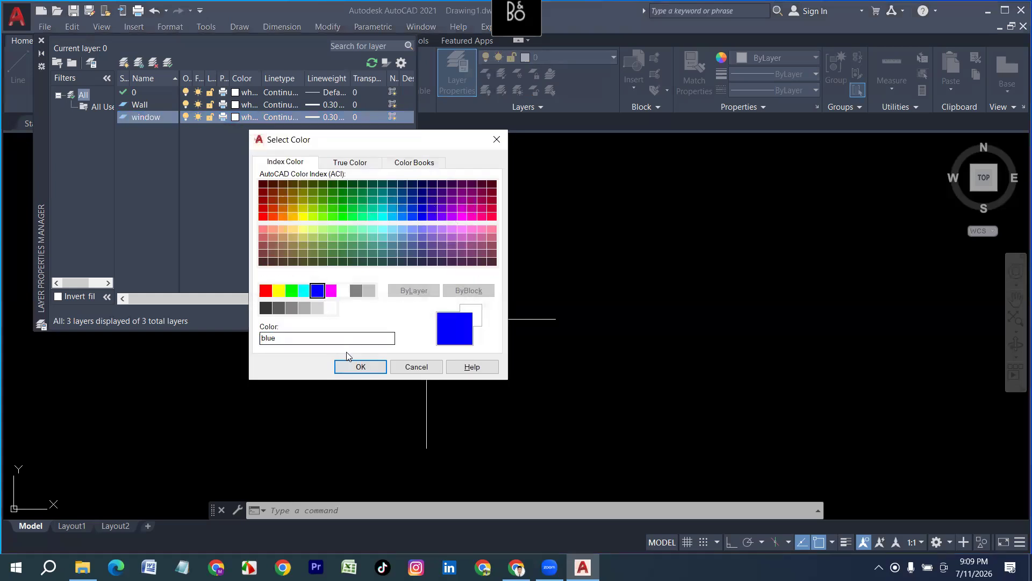
left_click(359, 366)
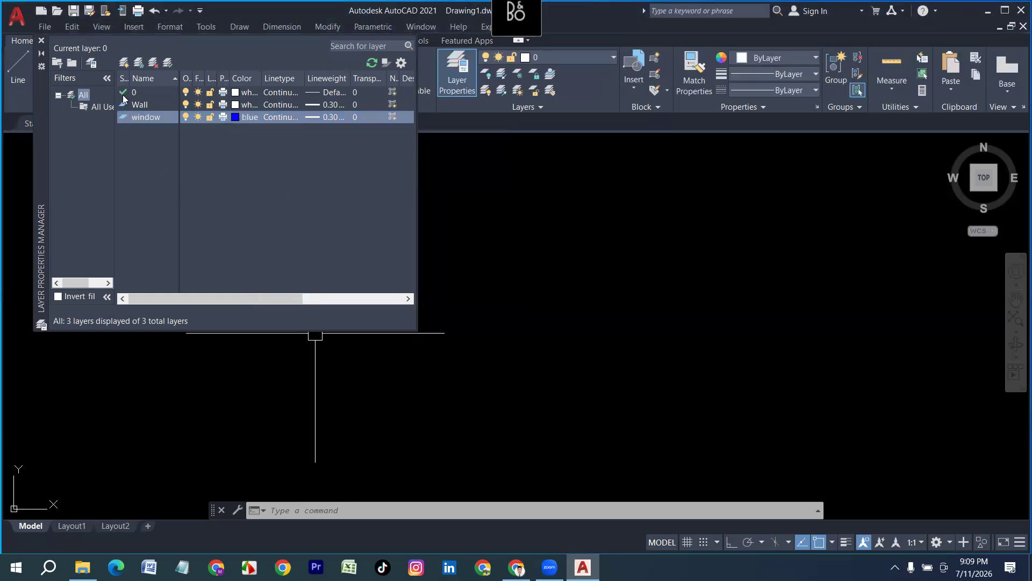
Step: Create a layer named coulmn and assign it the color red
key("alt+n")
type("coulmn")
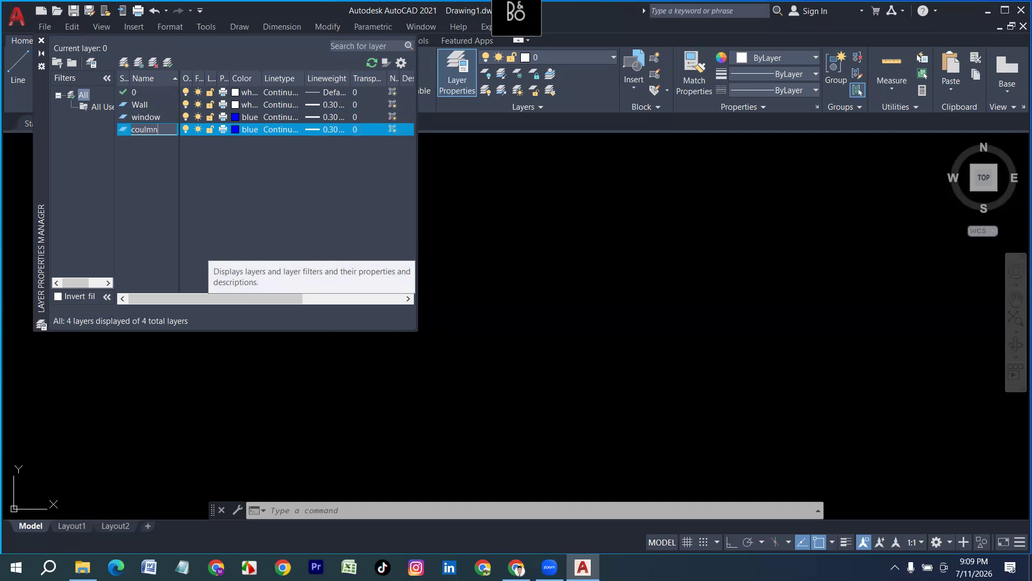
left_click(236, 129)
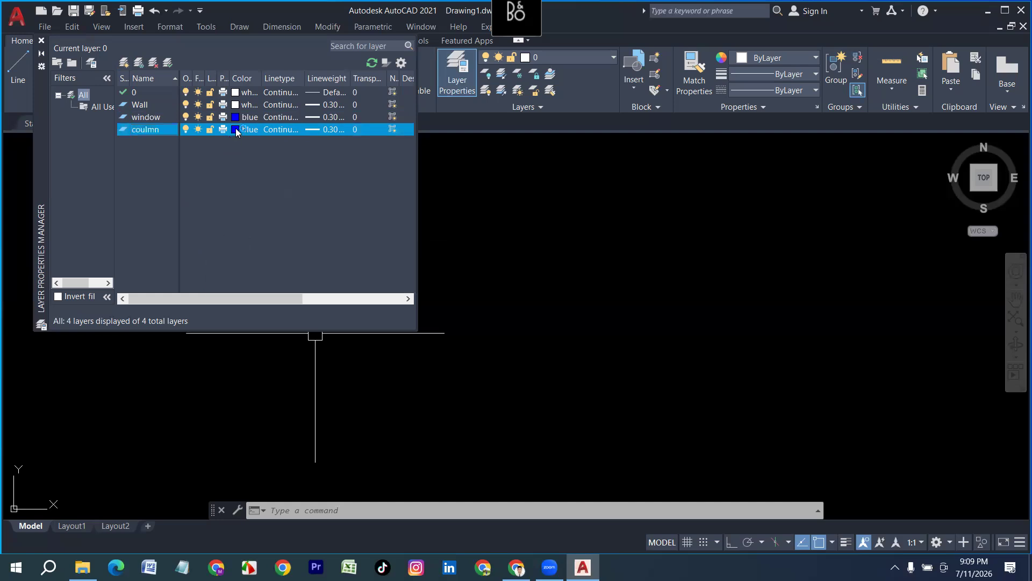
left_click(265, 290)
left_click(375, 370)
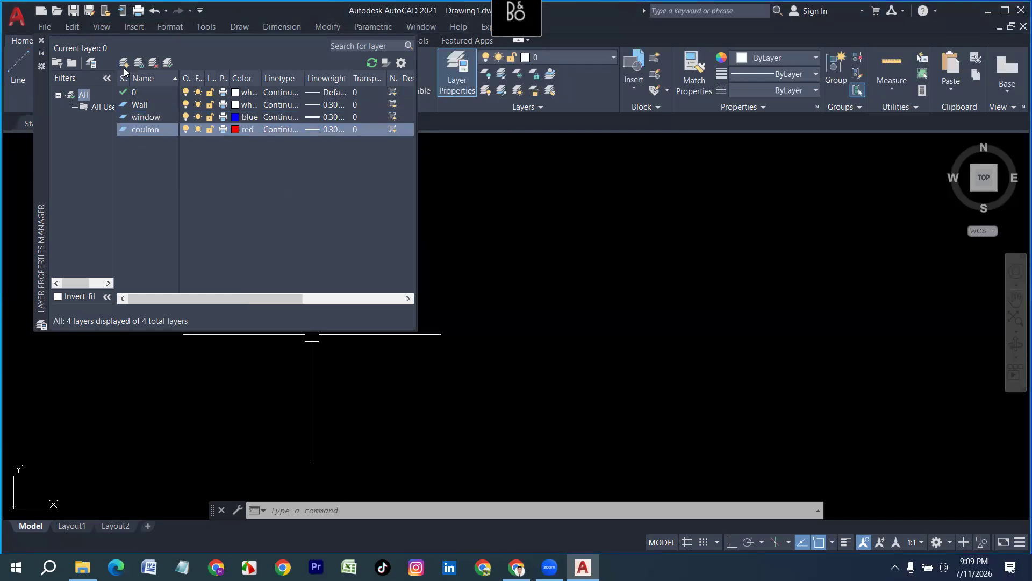
Step: Create a layer named door based on the properties of layer 0 and assign it index color 21
left_click(143, 95)
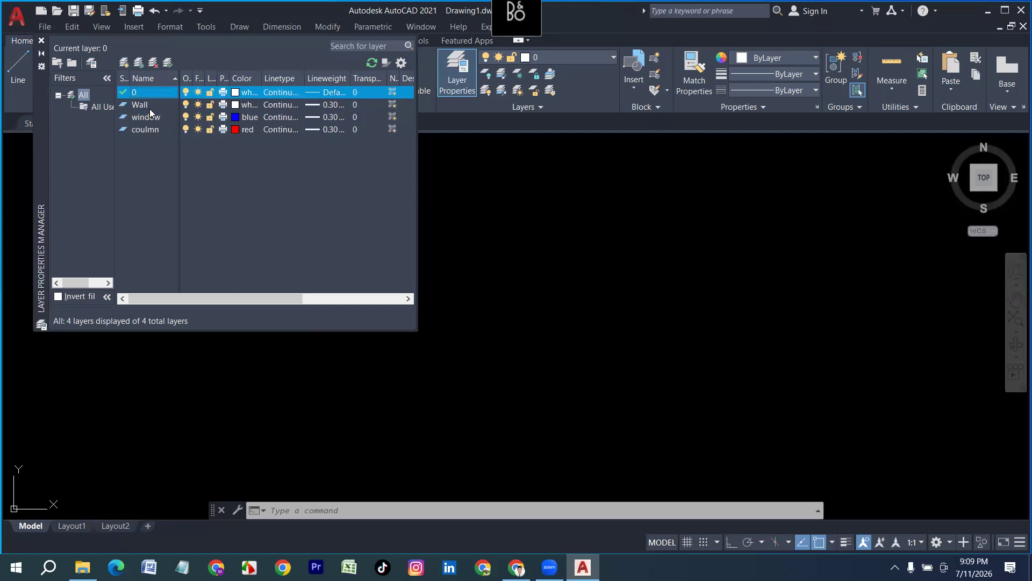
key("alt+n")
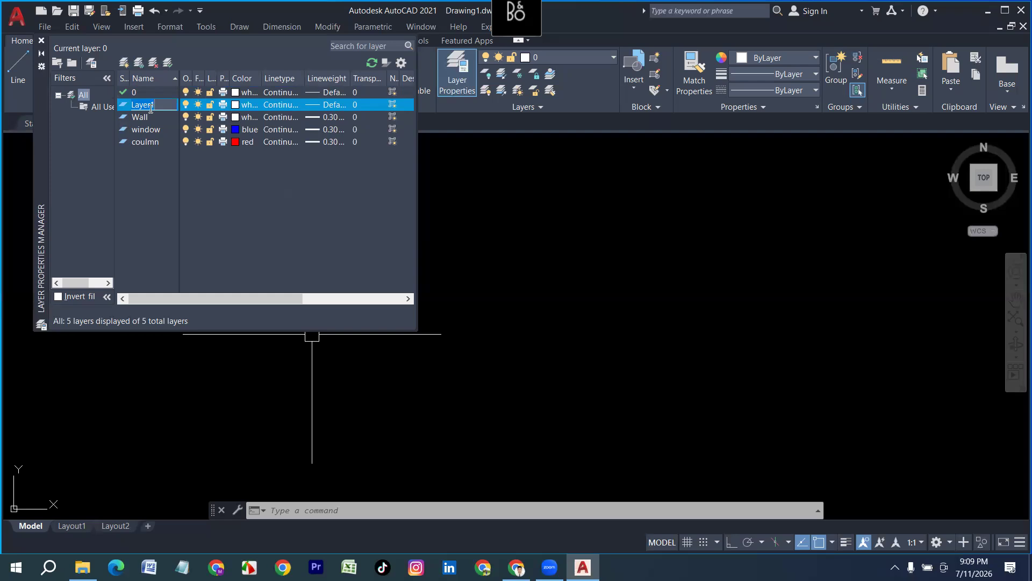
type("door")
left_click(235, 105)
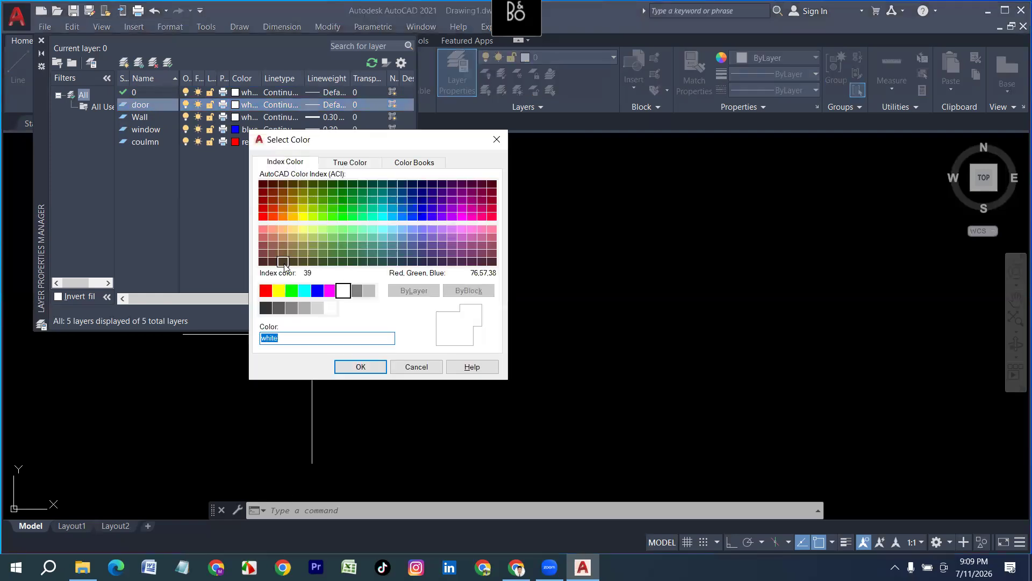
left_click(274, 231)
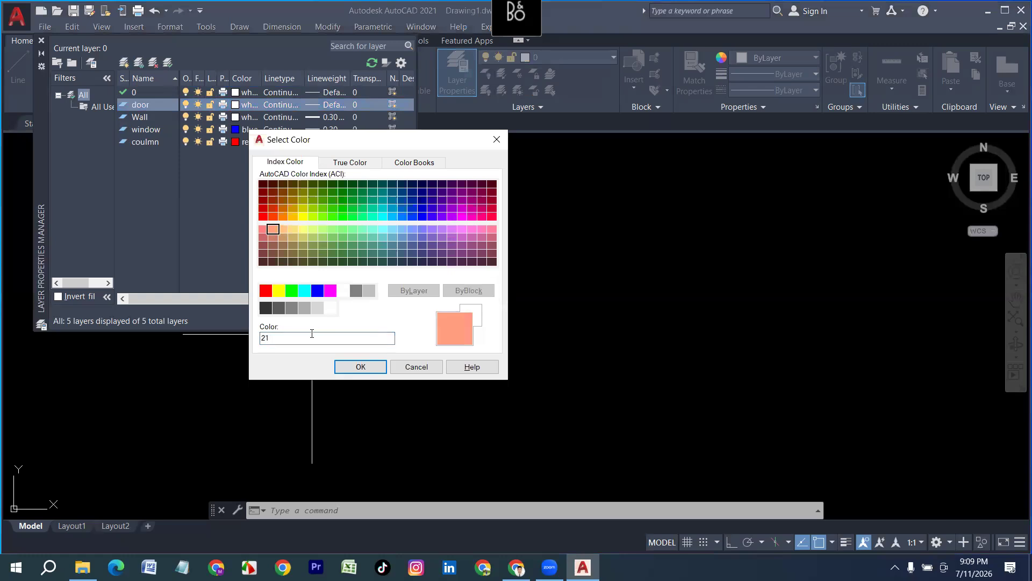
left_click(364, 367)
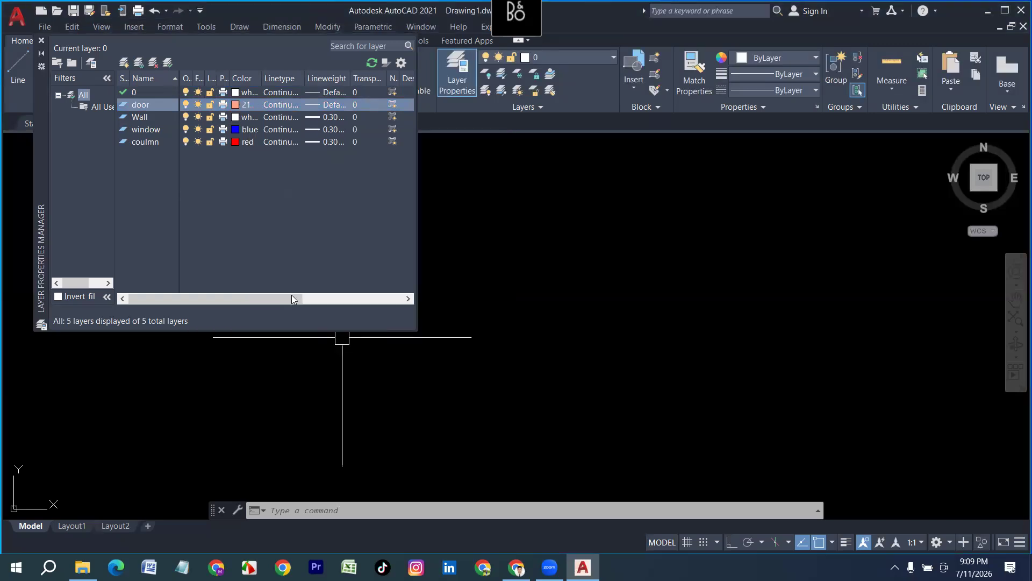
Step: Create a layer named Text and assign it the color white
left_click(123, 64)
type("Text")
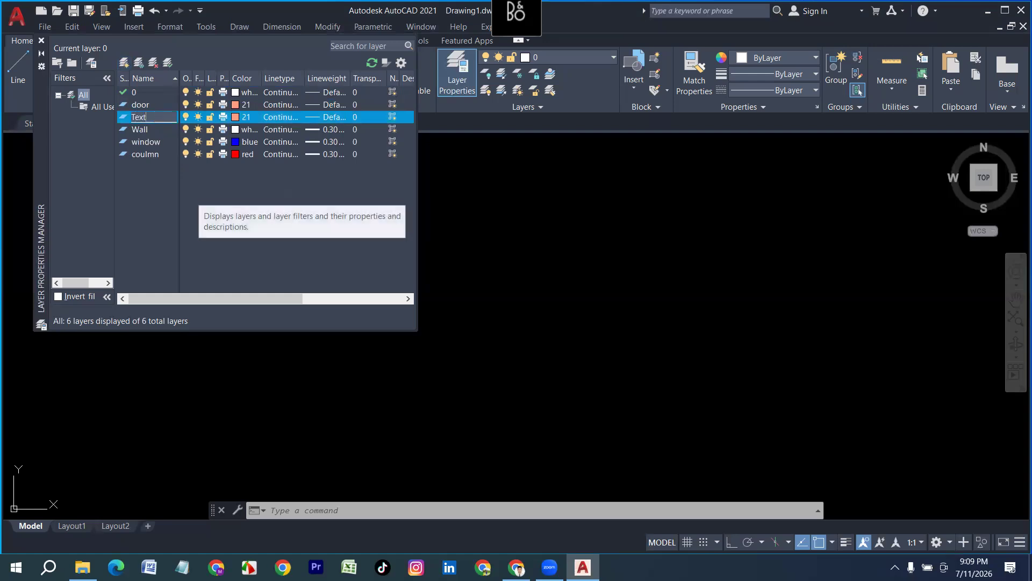
left_click(232, 122)
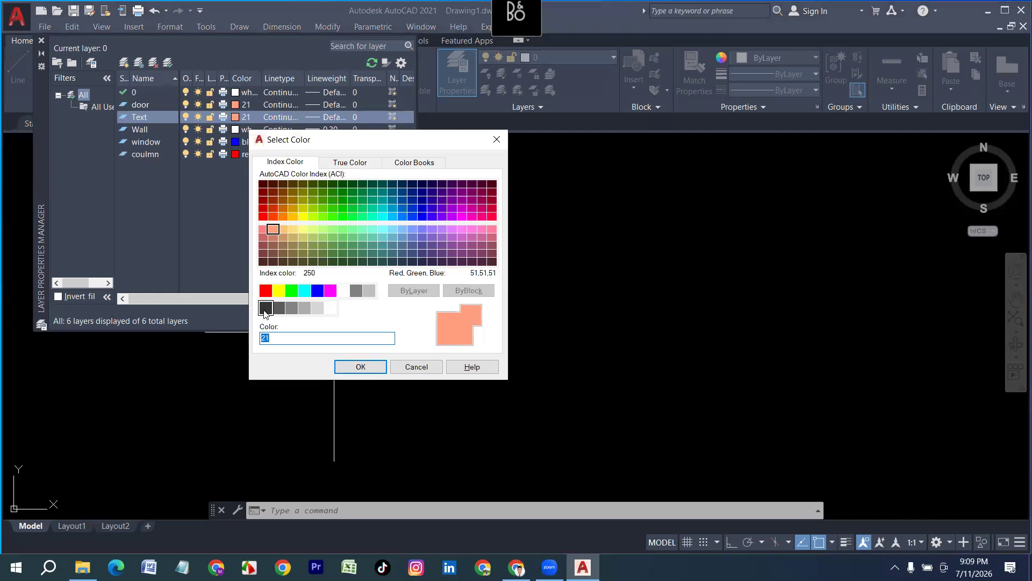
left_click(343, 291)
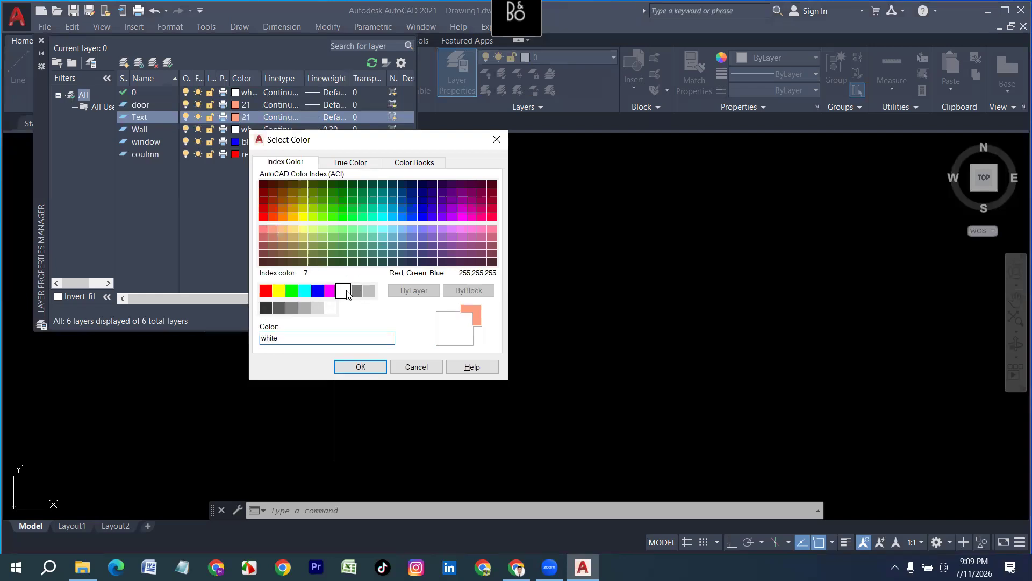
left_click(360, 366)
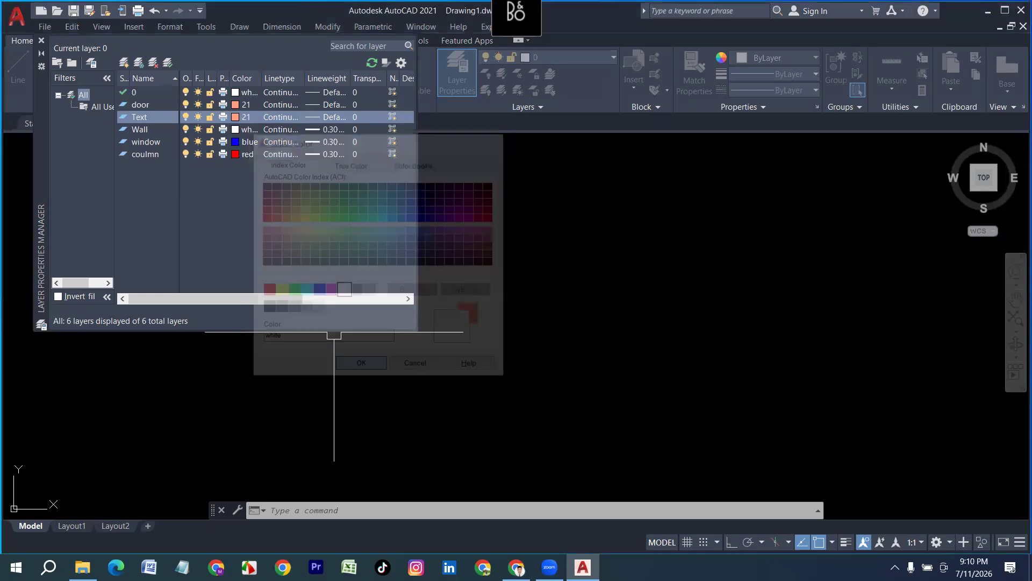
Step: Create a layer named Hatch with index color 181 and close the Layer Properties Manager
left_click(123, 62)
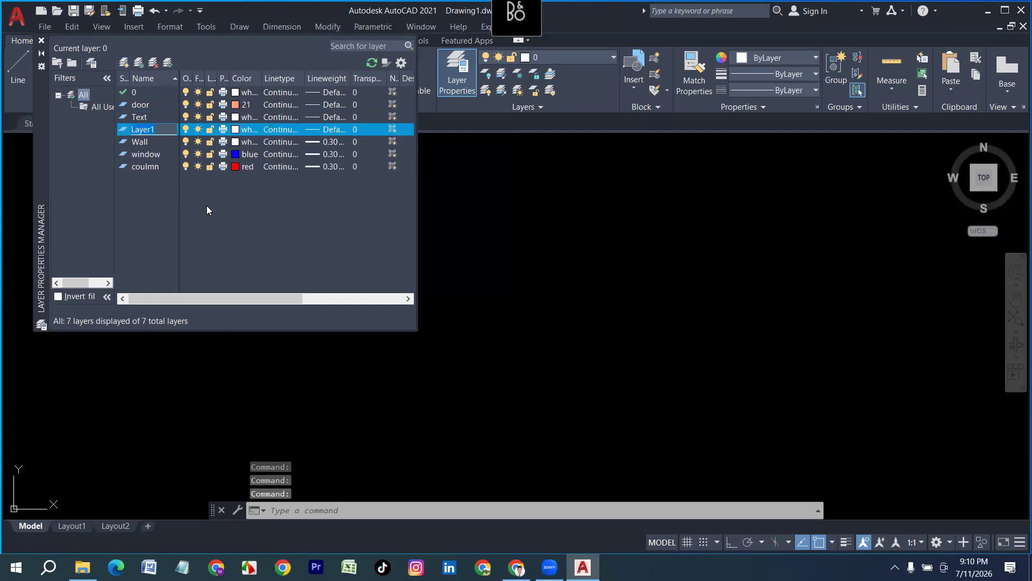
type("Hatch")
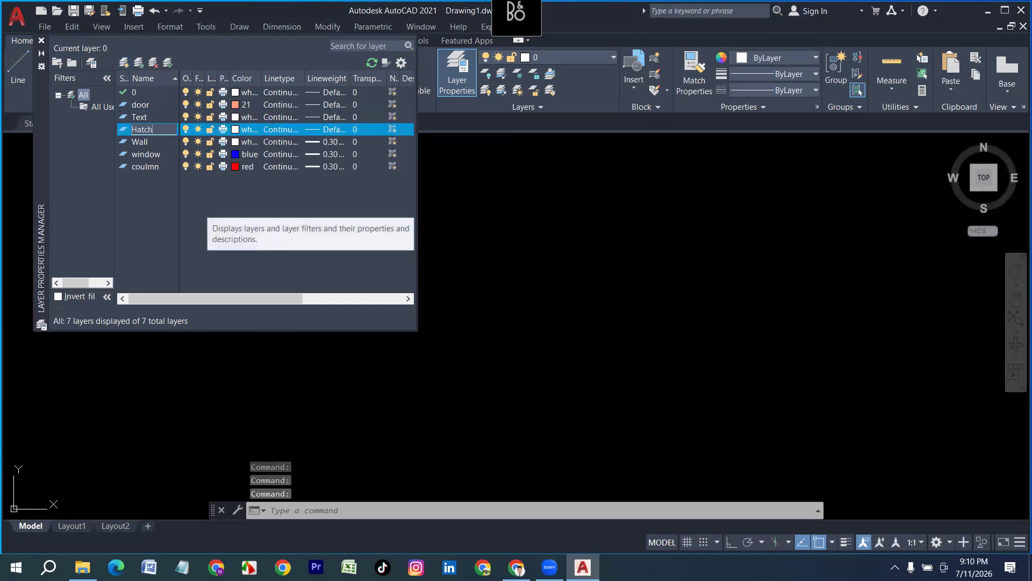
left_click(243, 129)
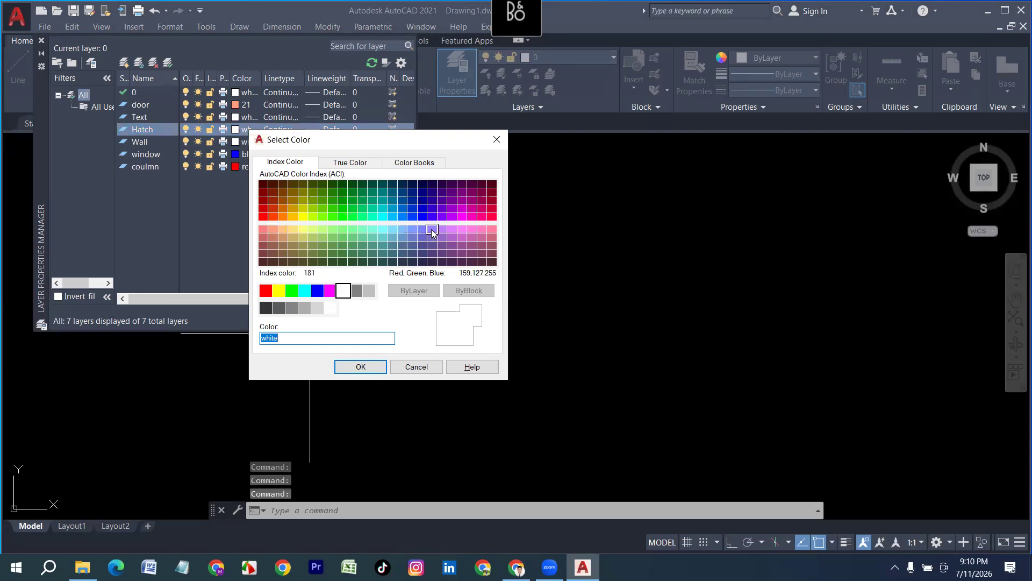
left_click(431, 230)
left_click(360, 366)
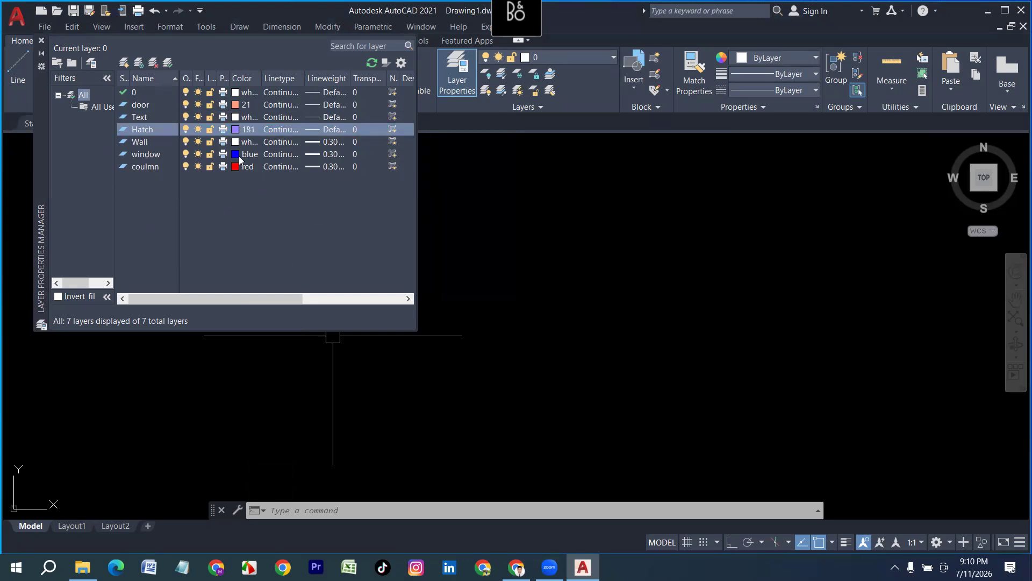
left_click(42, 41)
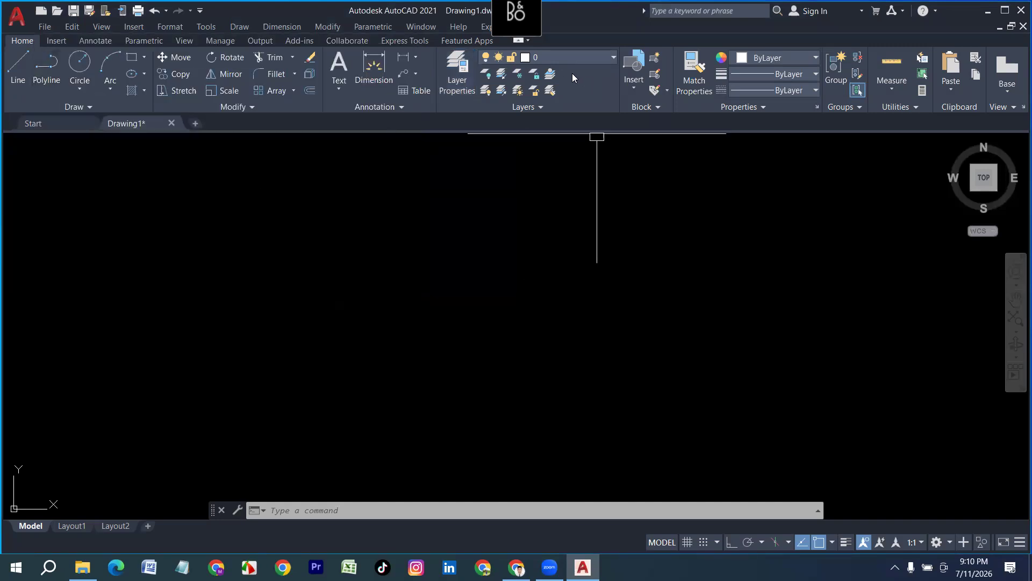
Step: Make Wall the current layer and look over the available object lineweights
left_click(566, 62)
left_click(566, 62)
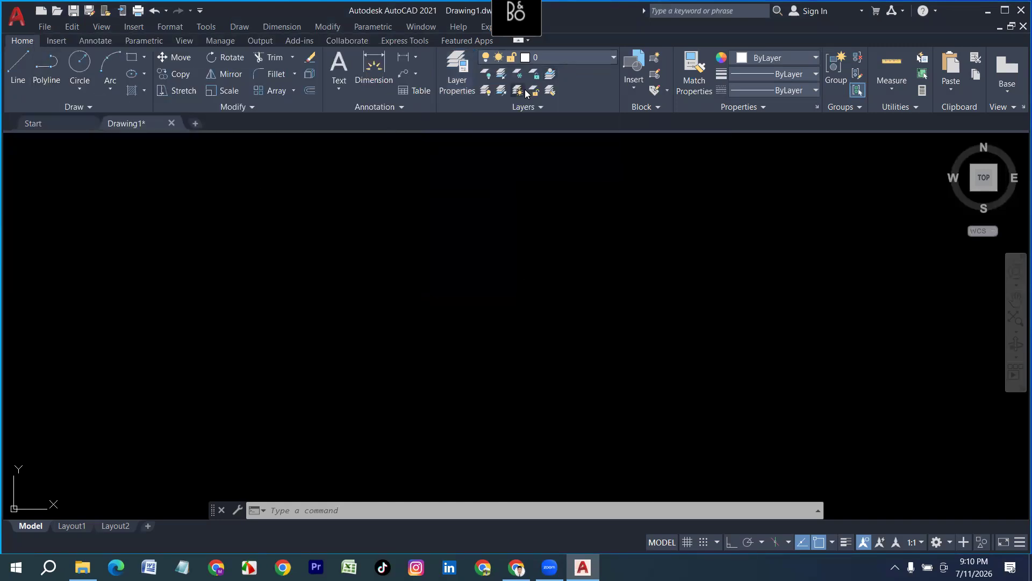
left_click(555, 62)
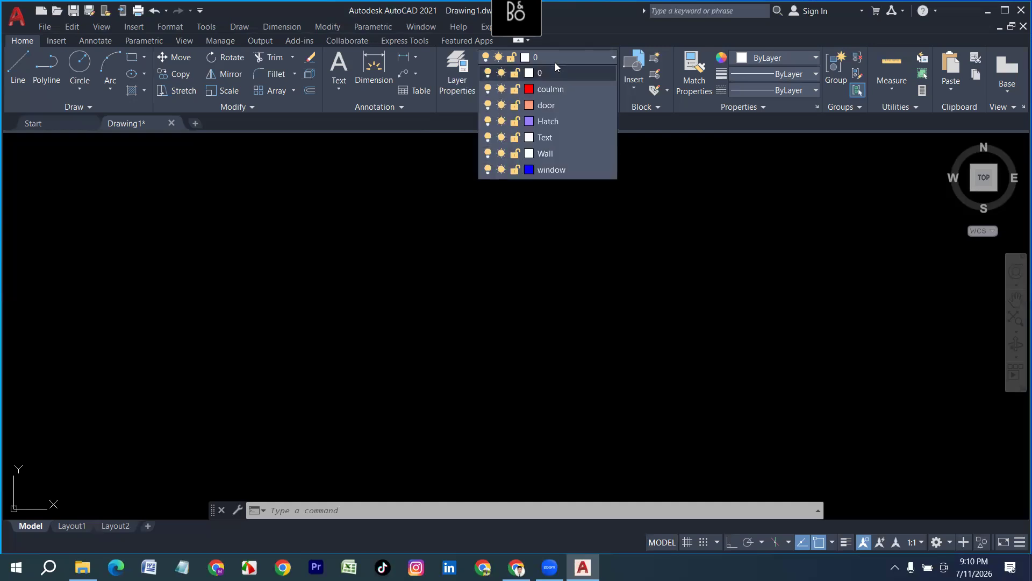
left_click(545, 154)
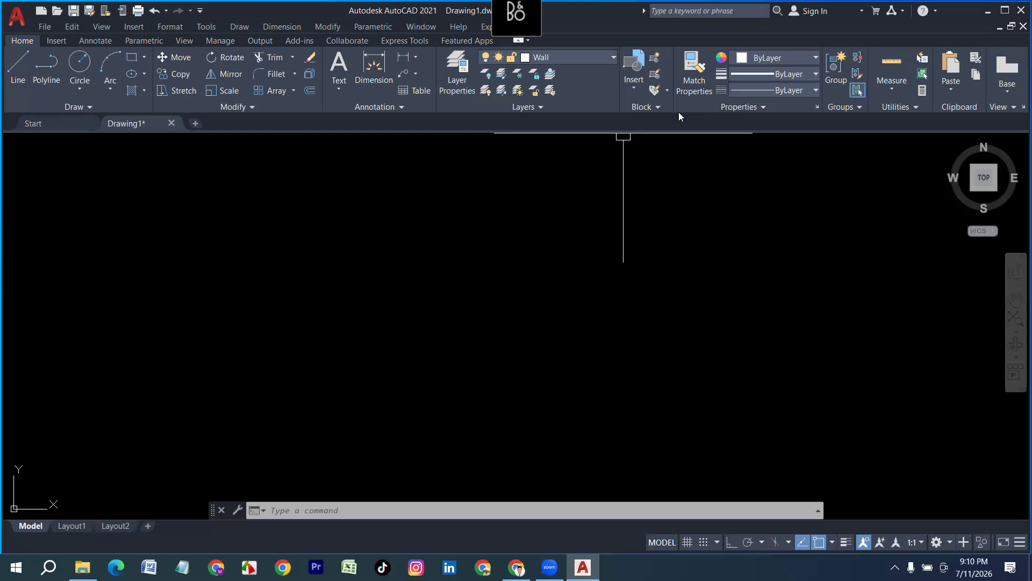
left_click(771, 75)
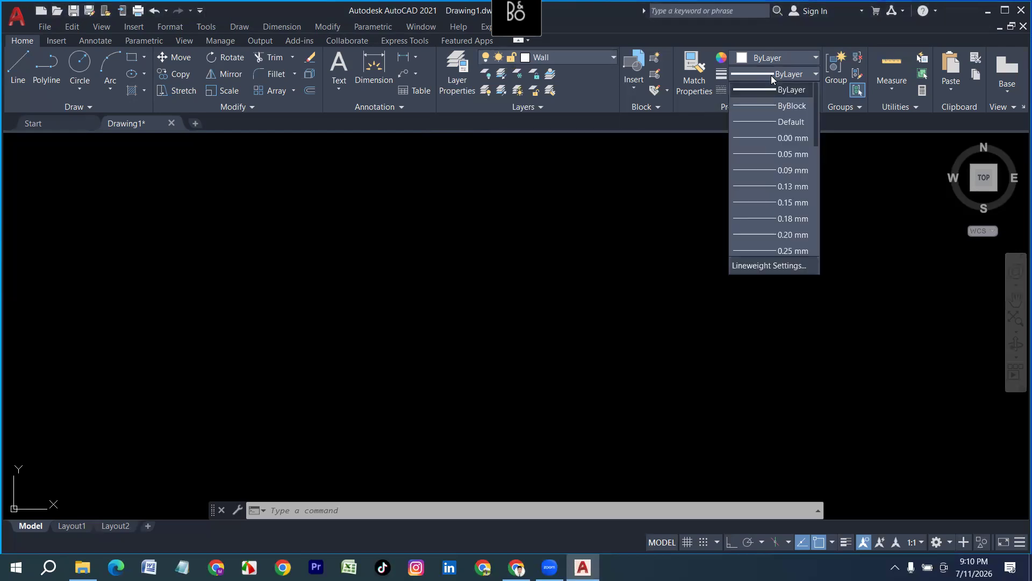
left_click(771, 76)
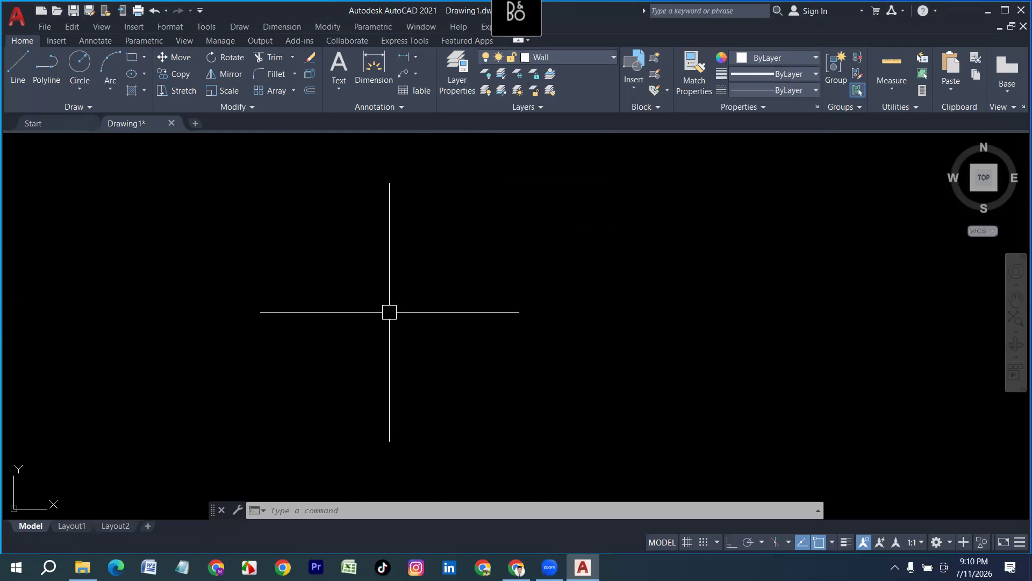
Step: Draw a 13' by 13' square on the Wall layer with the Rectangle command
type("rec")
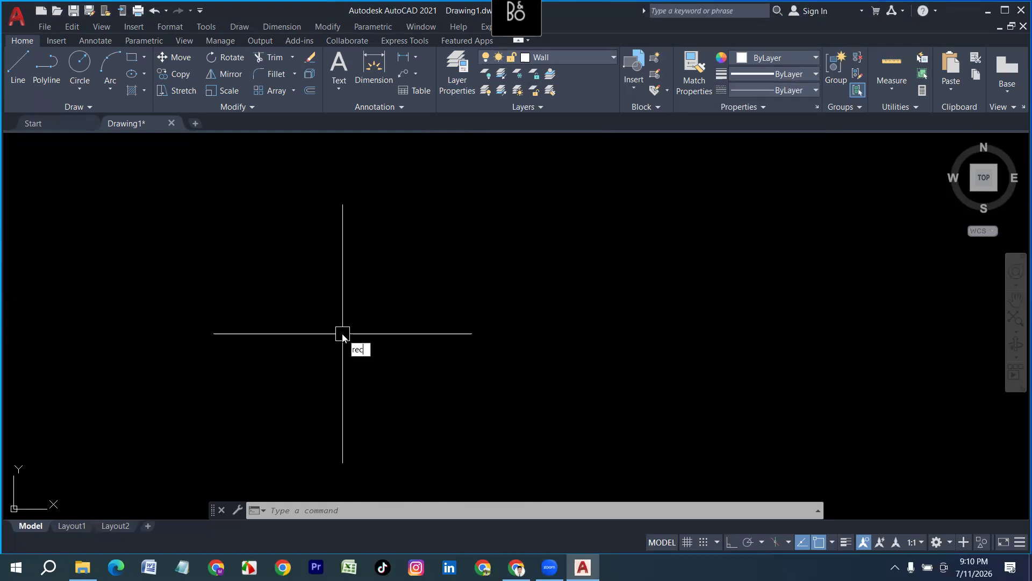
key("Return")
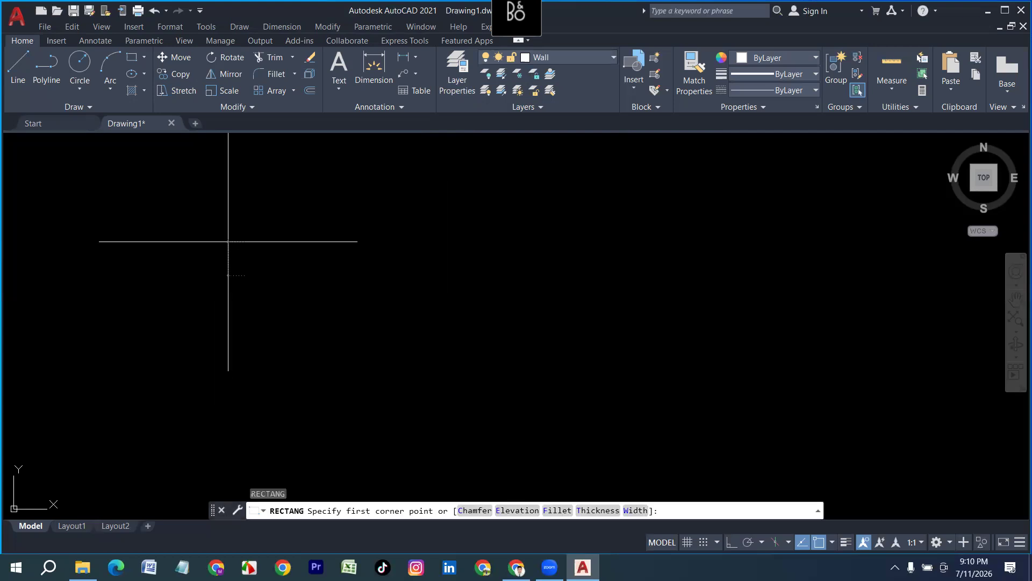
left_click(228, 241)
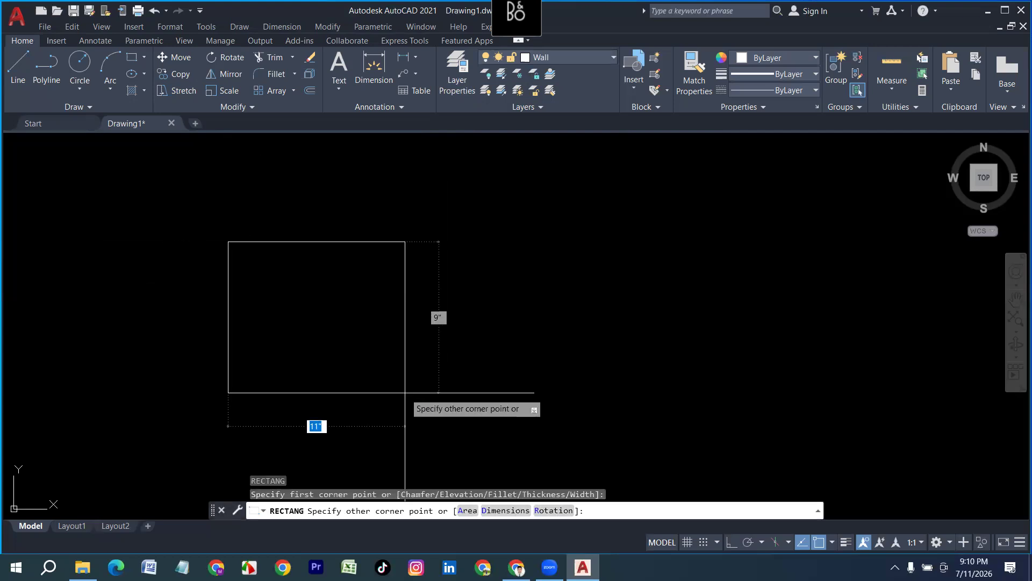
type("13")
key("Tab")
type("13")
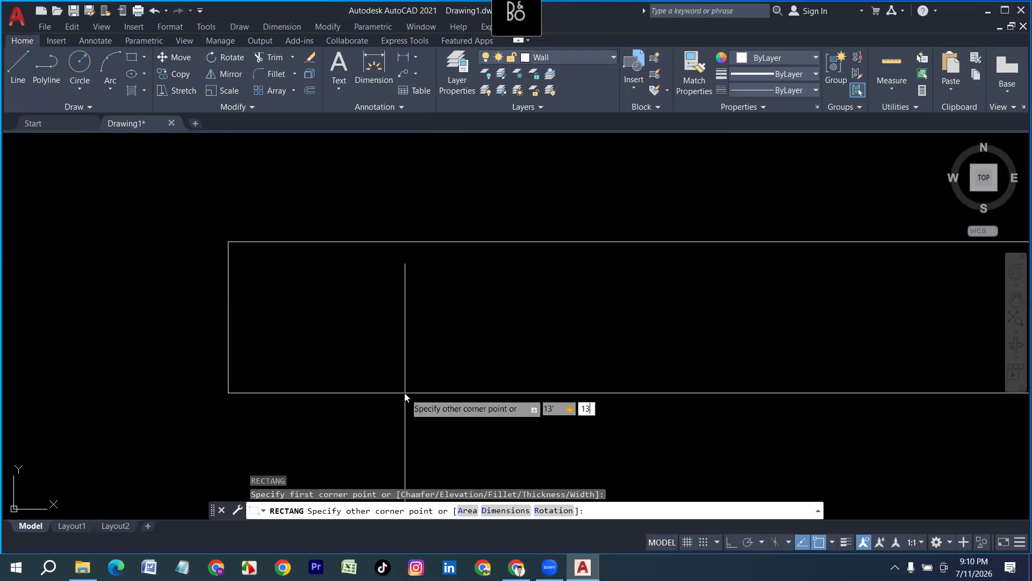
key("Return")
scroll(380, 380, "down", 5)
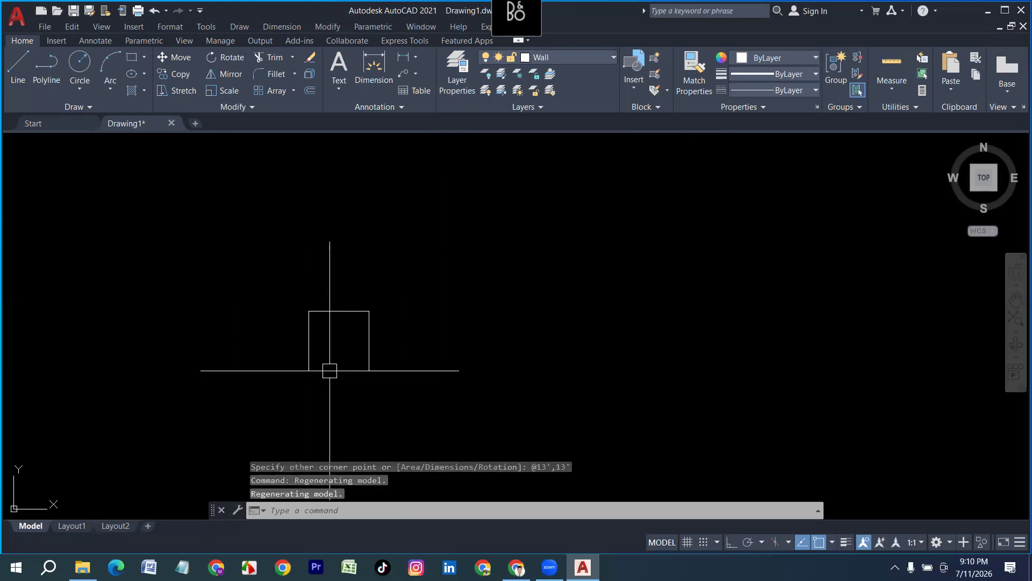
scroll(350, 352, "up", 5)
middle_click_drag(358, 287, 346, 343)
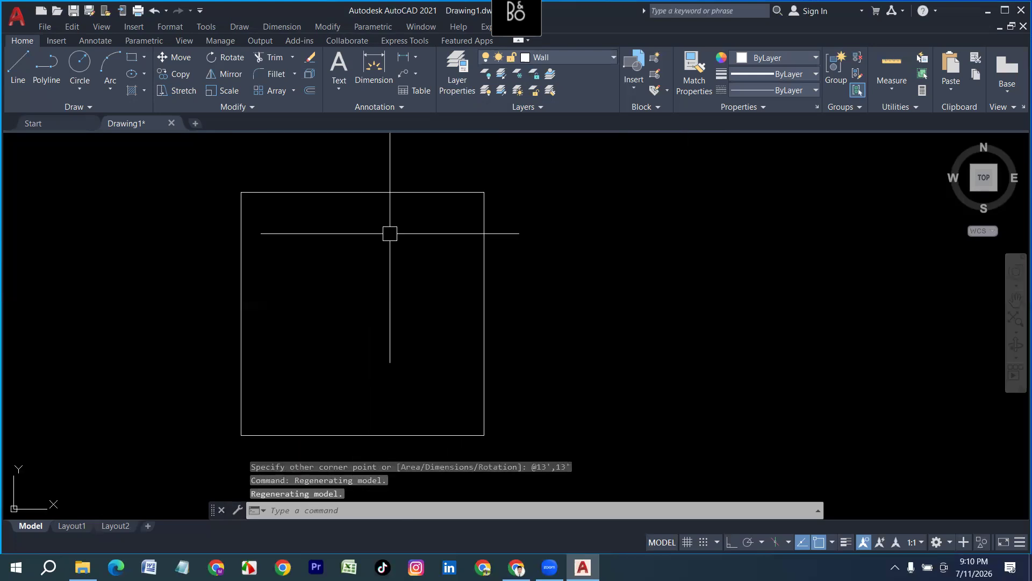
left_click(390, 233)
left_click(370, 152)
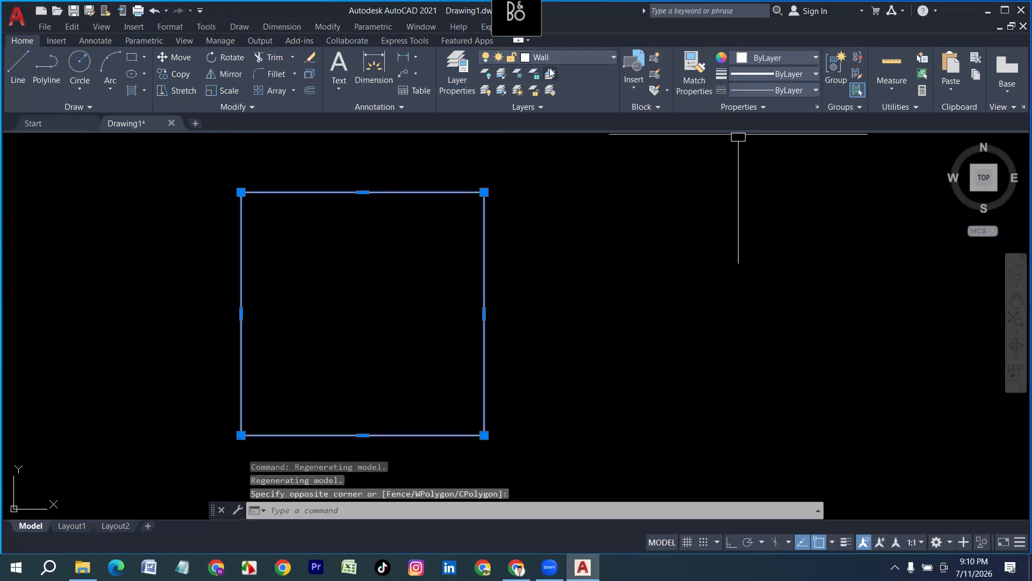
key("Escape")
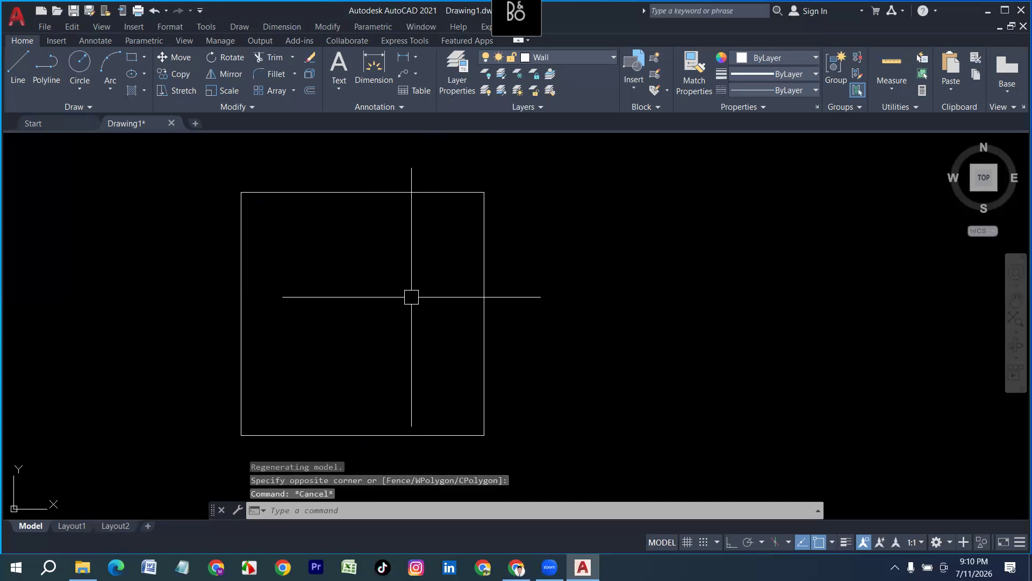
left_click(476, 259)
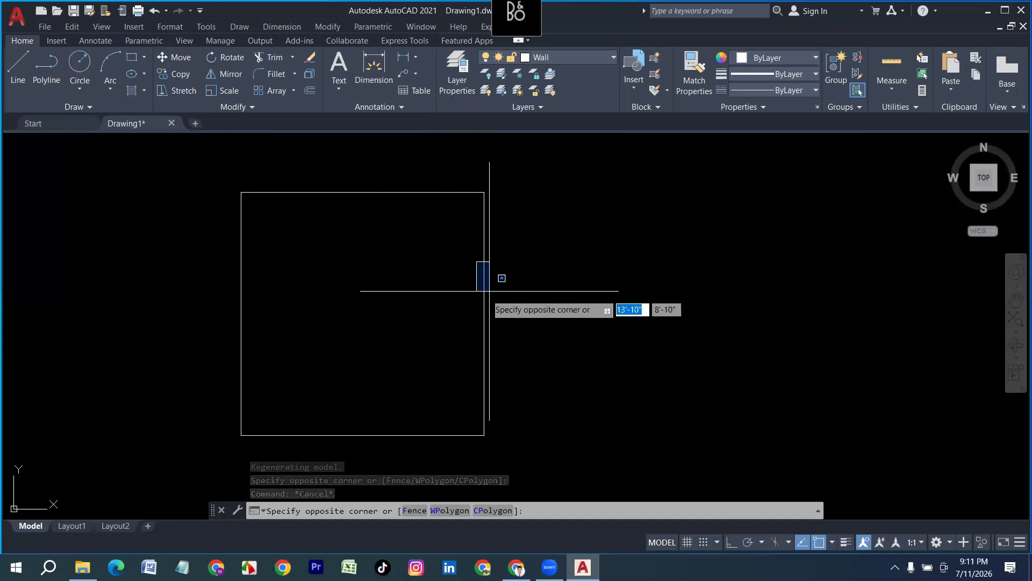
key("Escape")
left_click(549, 268)
left_click(425, 250)
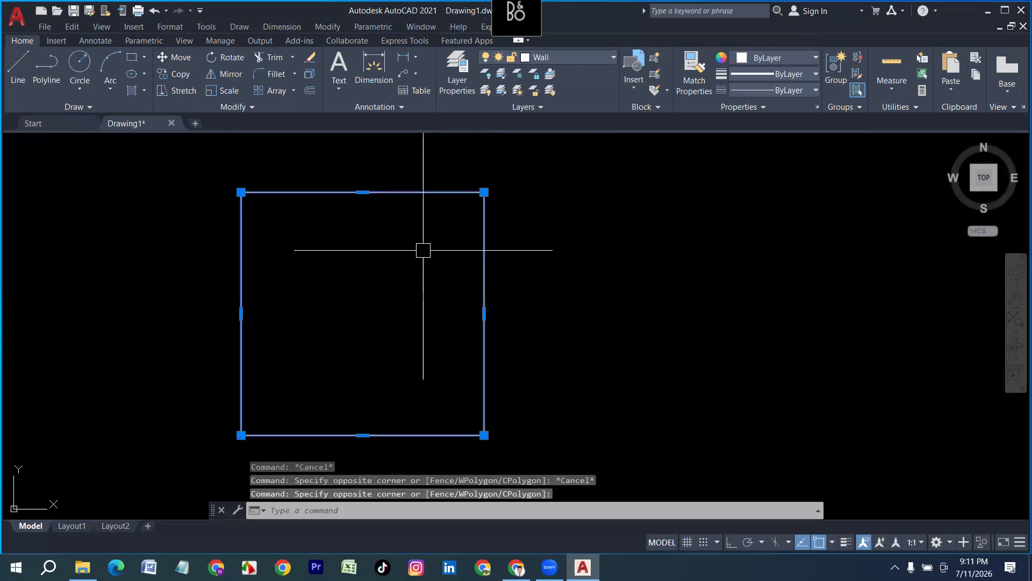
key("Escape")
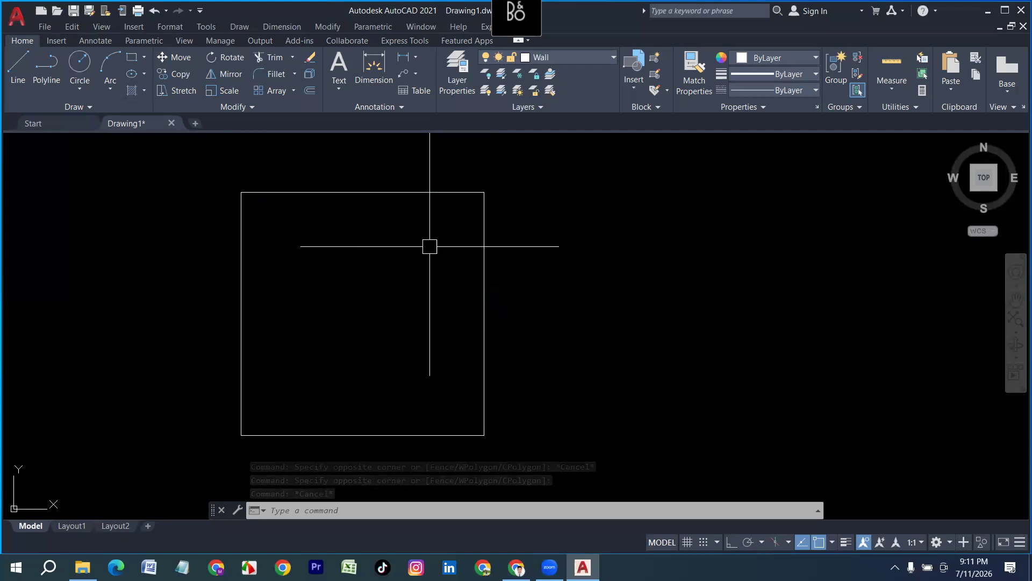
Step: Remove the LineWeight toggle from the status bar and add it back
left_click(1017, 544)
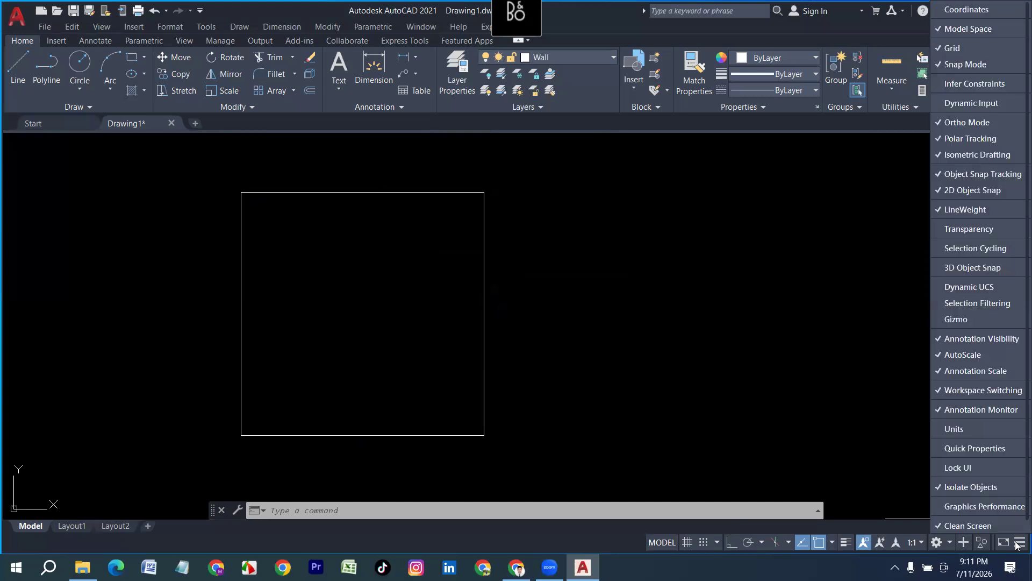
left_click(965, 211)
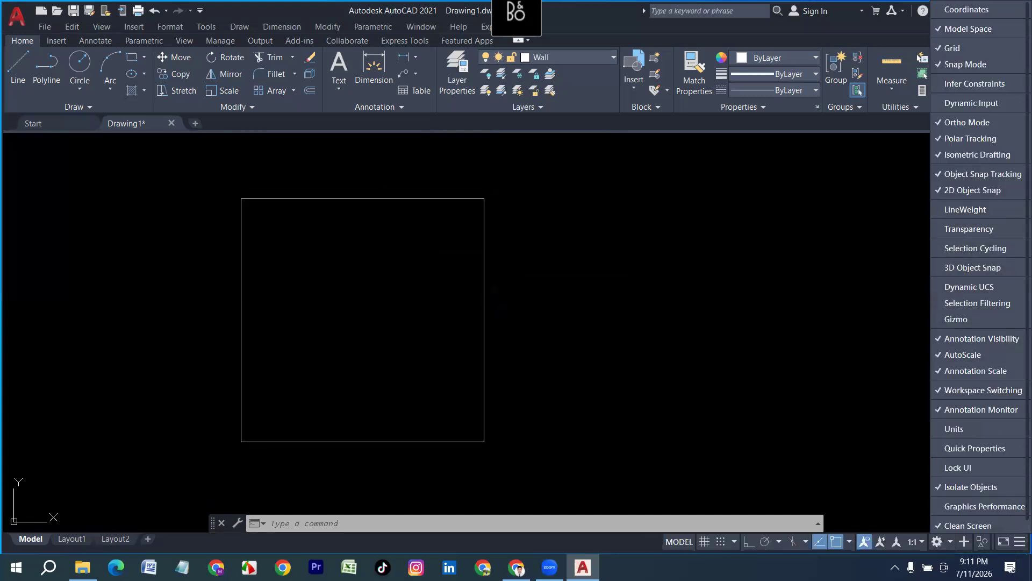
left_click(824, 484)
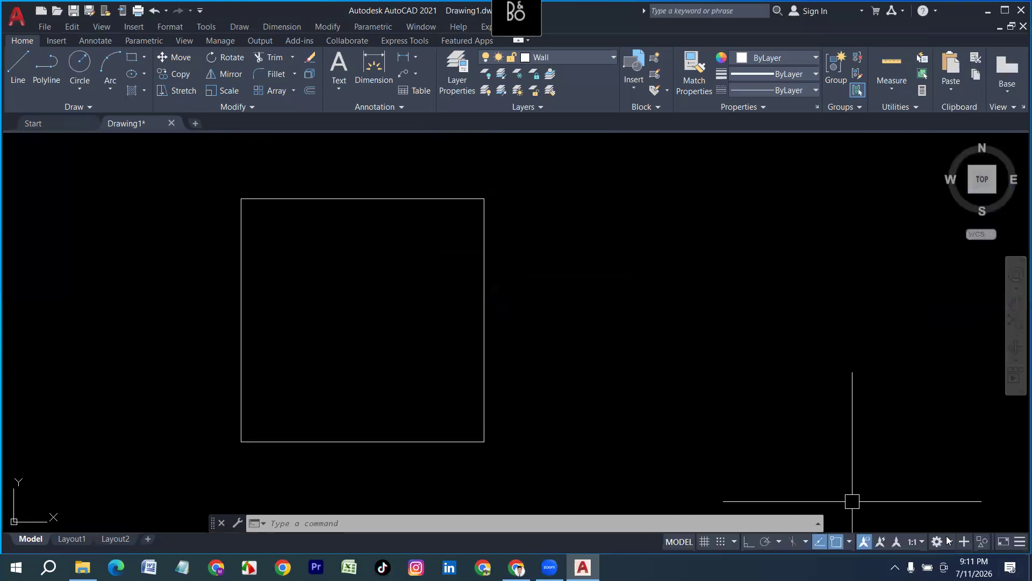
left_click(1017, 544)
left_click(966, 211)
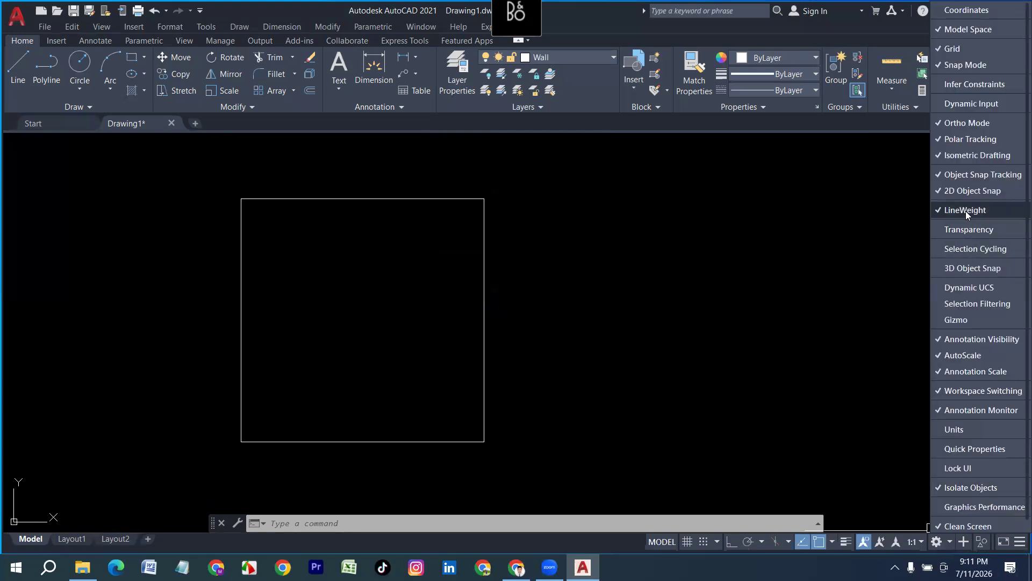
left_click(810, 453)
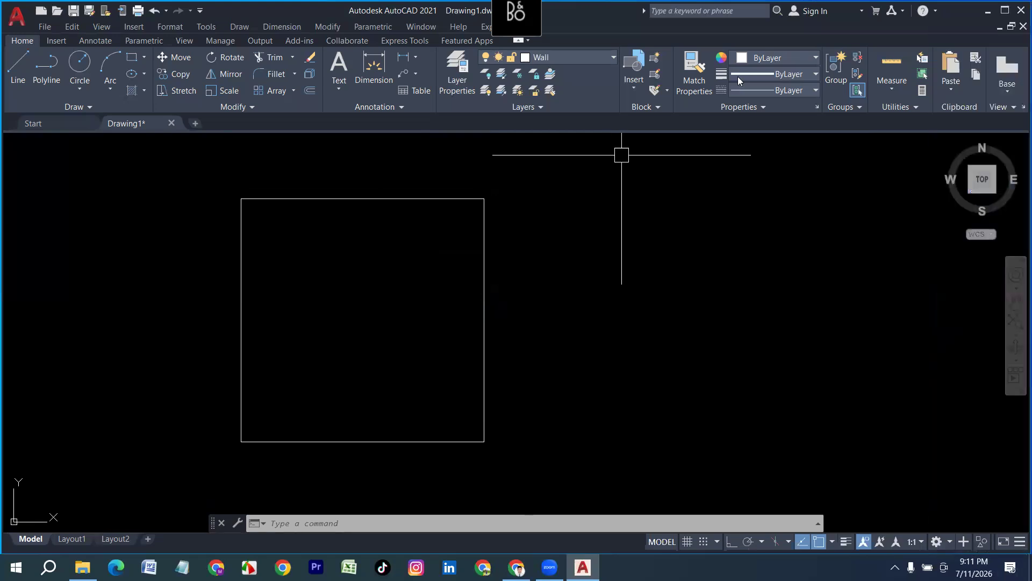
left_click(767, 73)
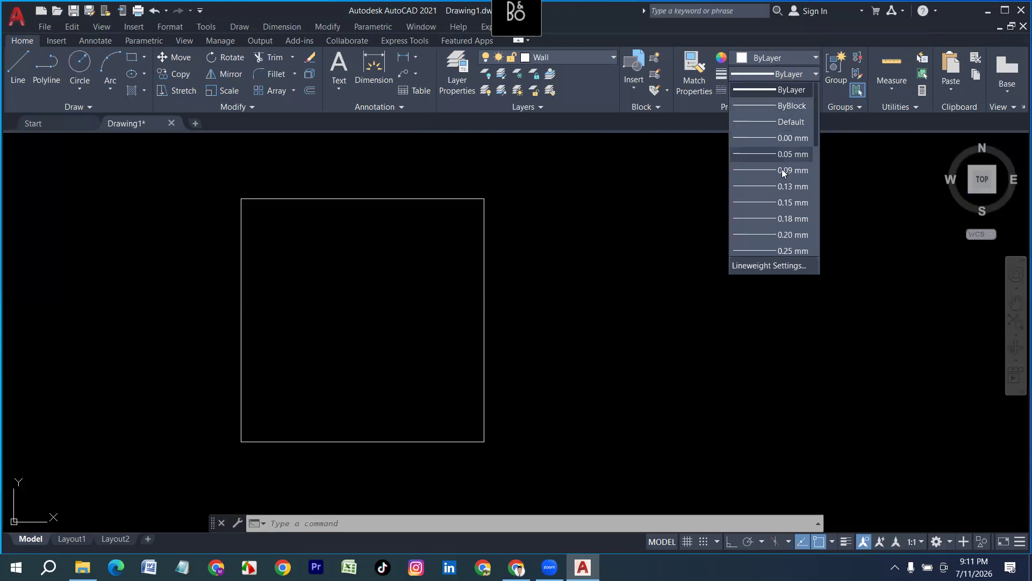
scroll(774, 215, "down", 3)
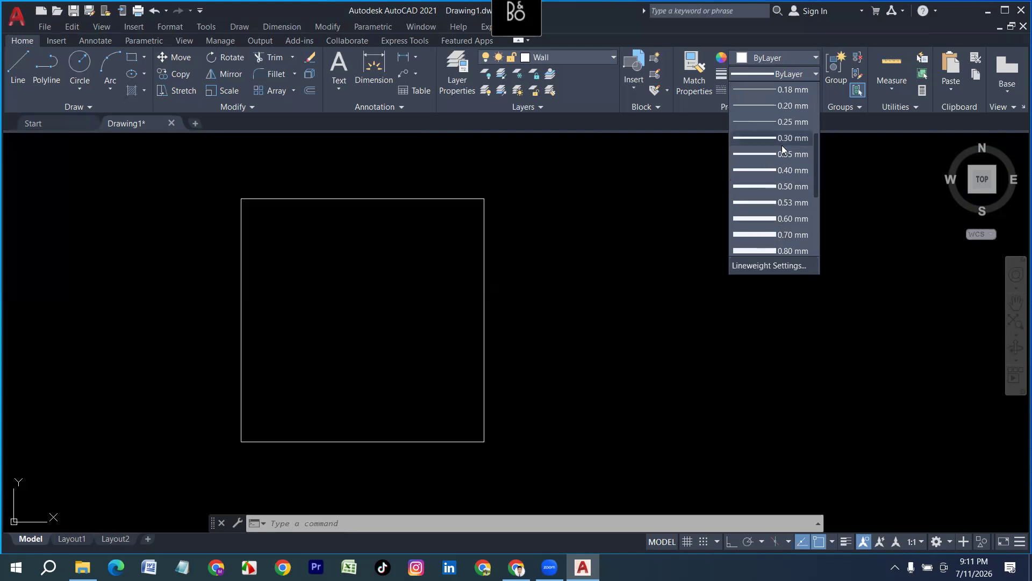
left_click(687, 184)
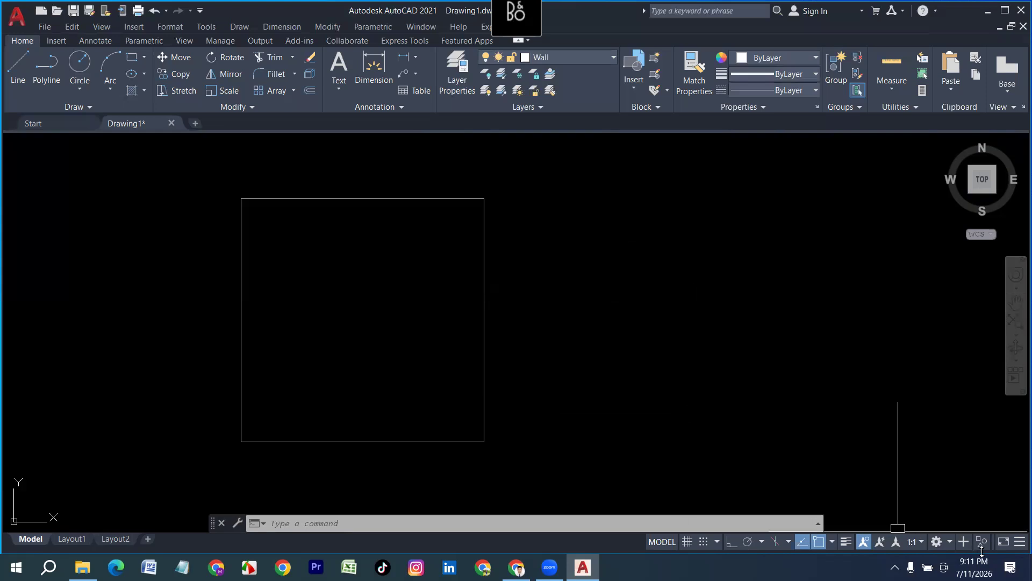
left_click(1020, 541)
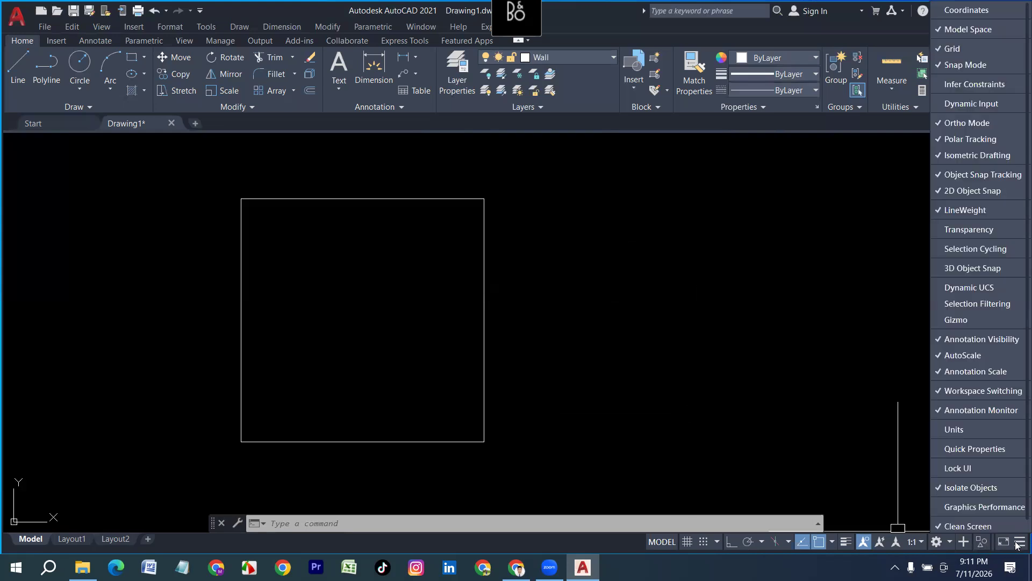
left_click(1017, 544)
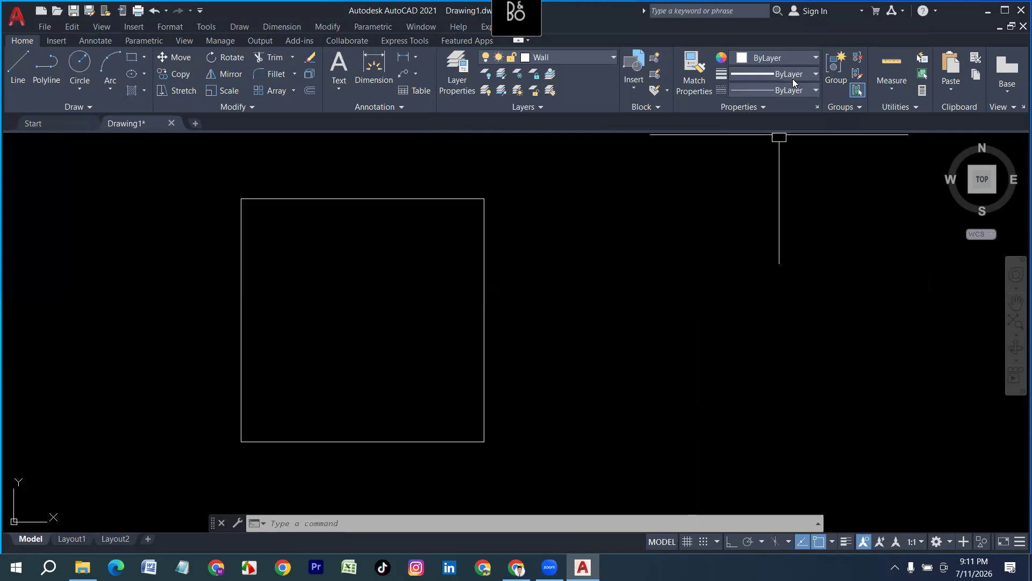
Step: Toggle the lineweight display to compare the square's outline, leaving lineweights displayed
left_click(845, 542)
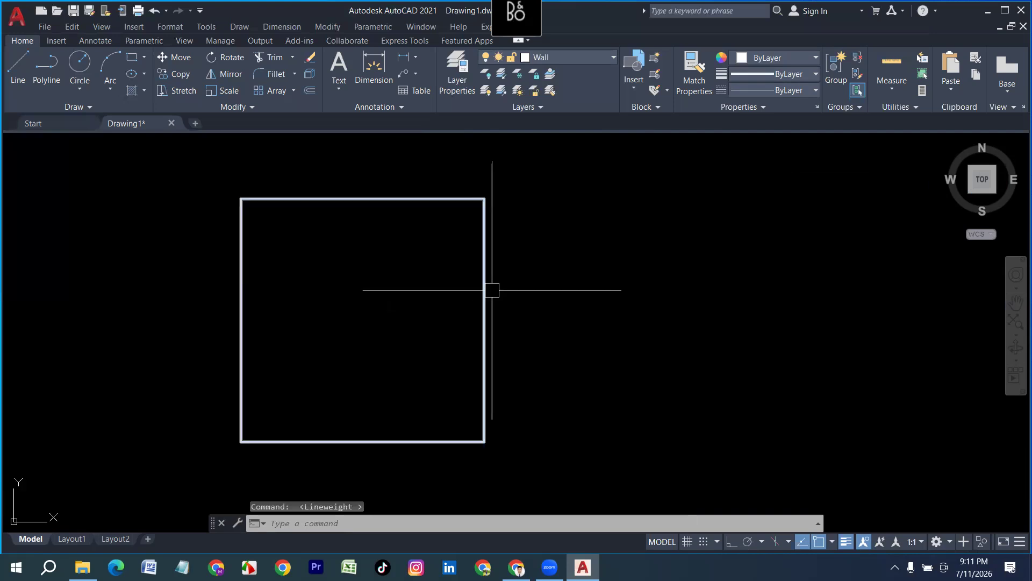
left_click(848, 542)
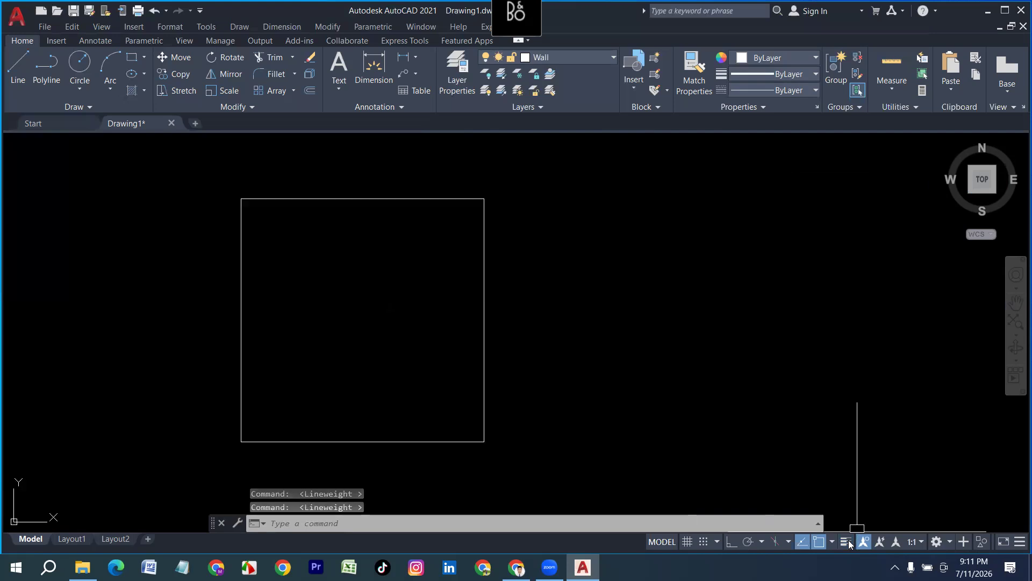
left_click(846, 541)
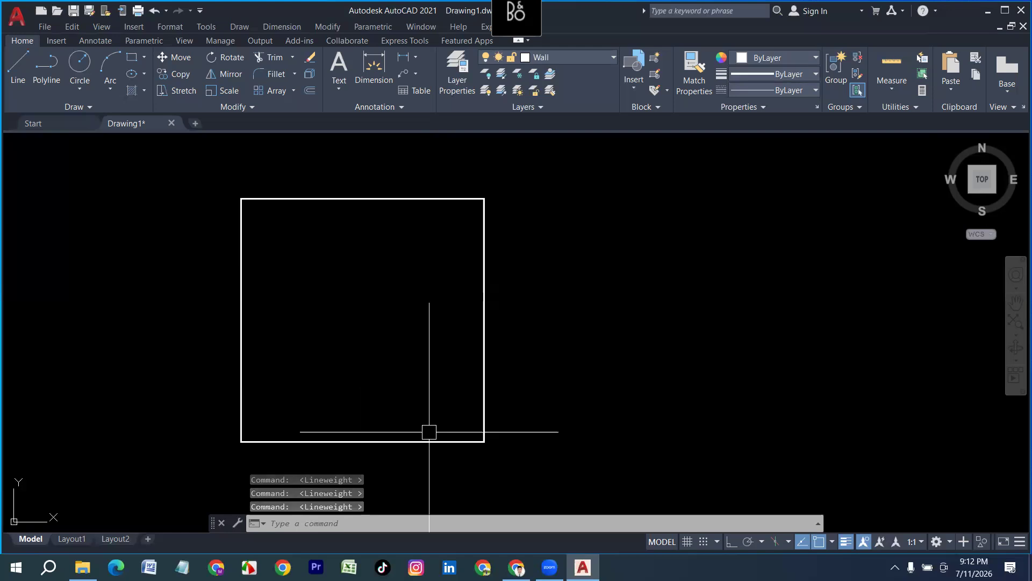
key("Escape")
Step: Offset the square outward by 5" to form the outer wall line
type("o")
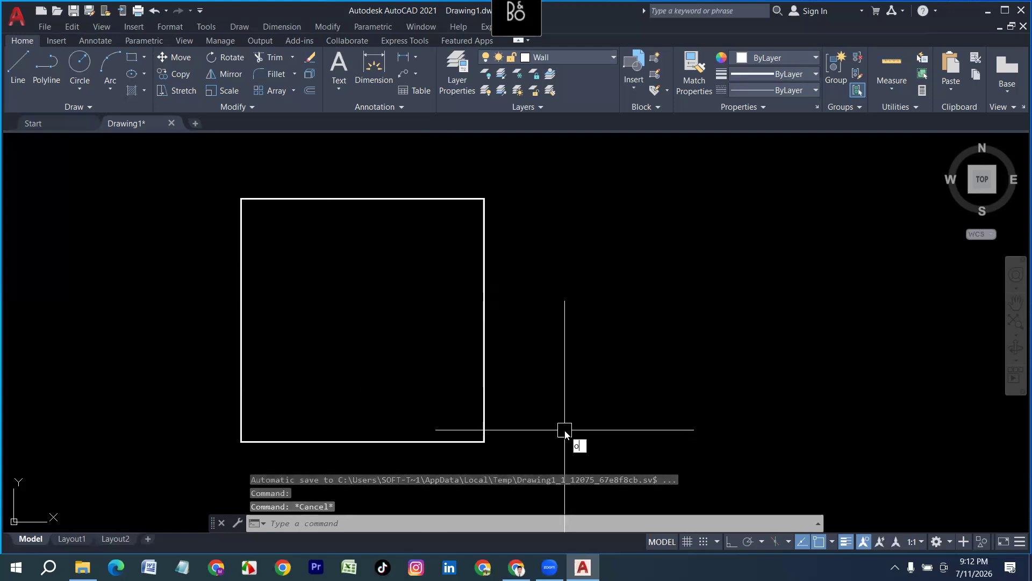
key("Return")
type("5")
key("Return")
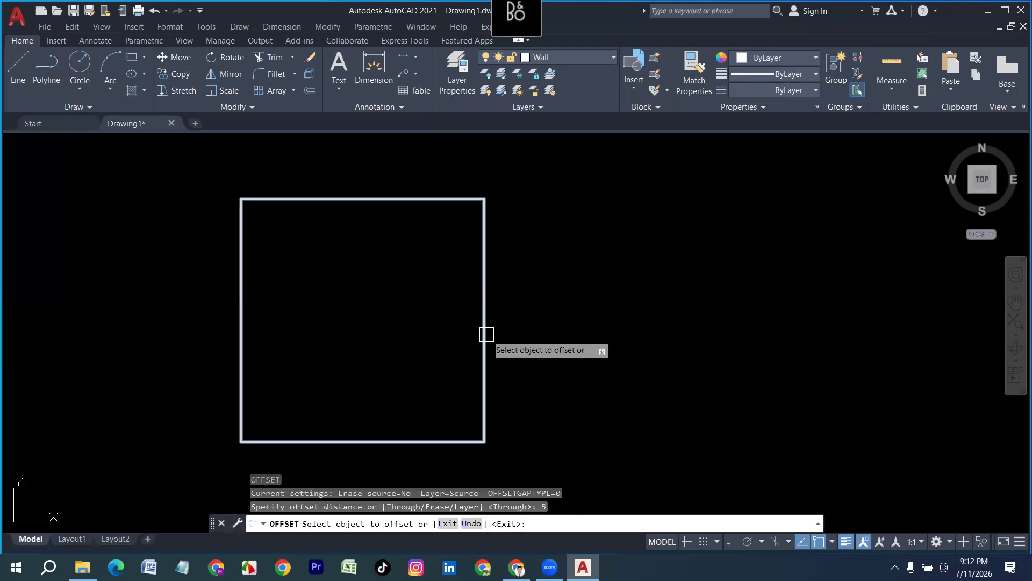
left_click(485, 338)
left_click(588, 341)
key("Escape")
middle_click_drag(598, 353, 468, 348)
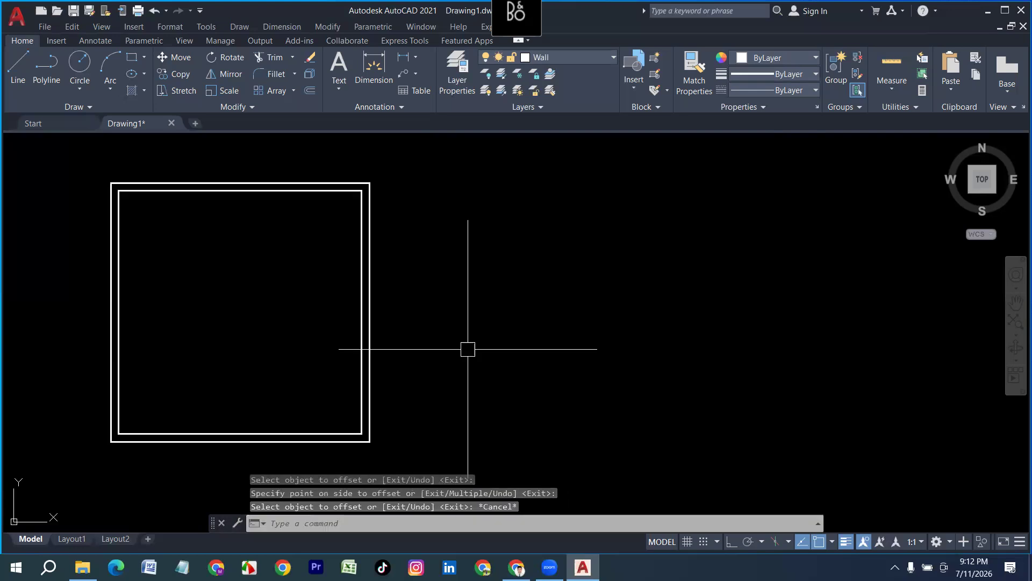
left_click(473, 322)
left_click(264, 283)
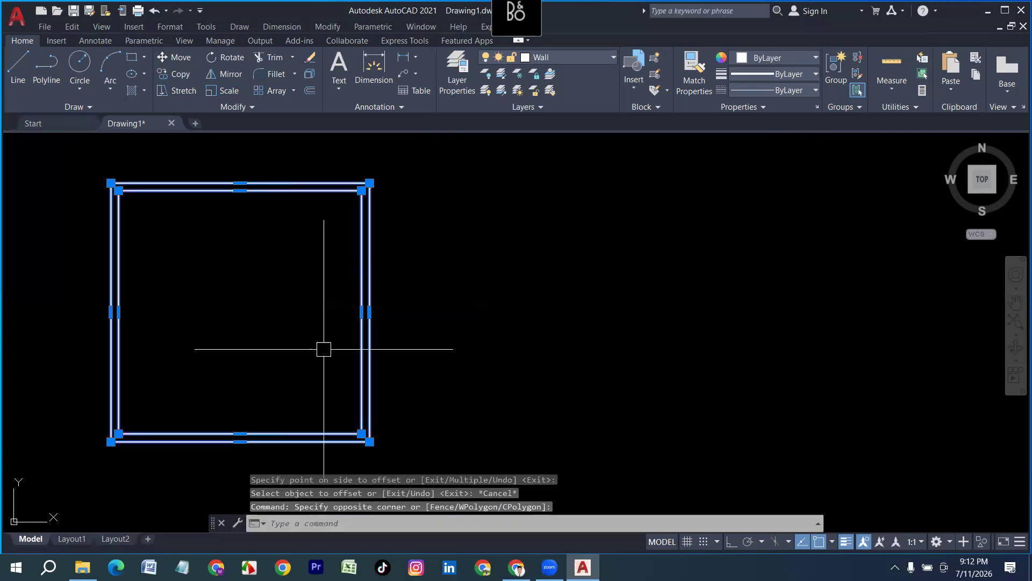
key("Escape")
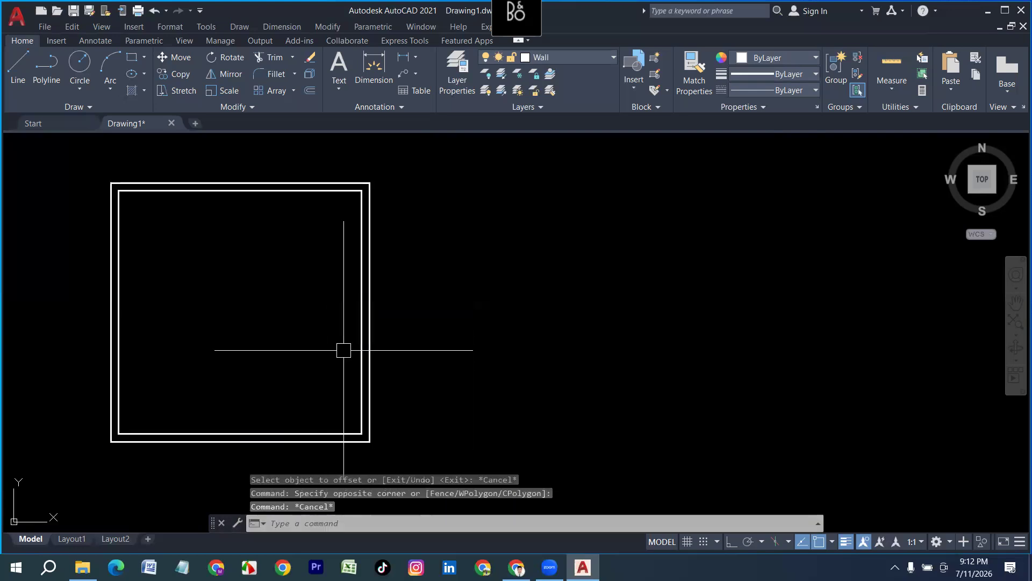
Step: Make coulmn the current layer
left_click(583, 64)
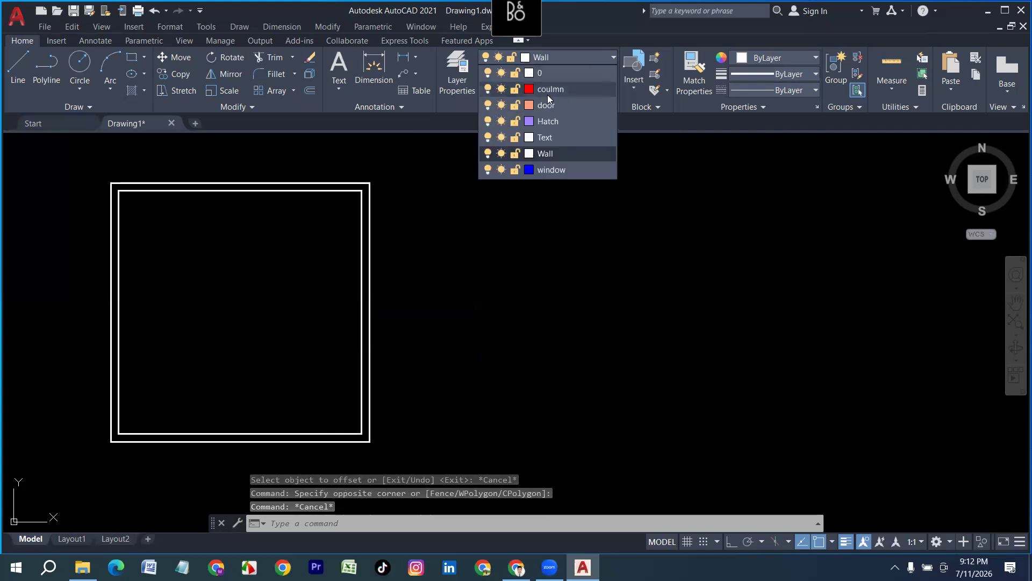
left_click(547, 89)
key("Escape")
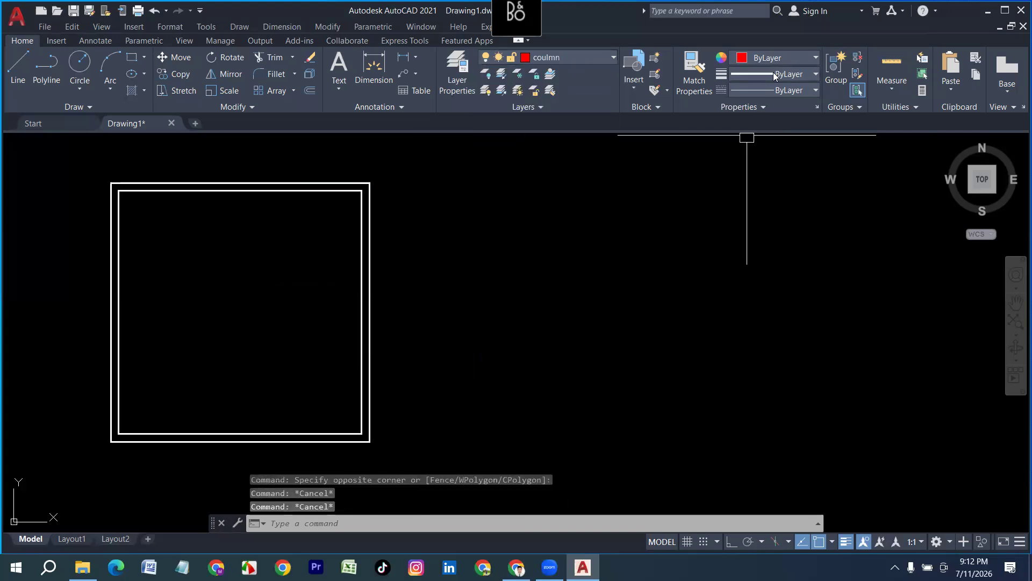
type("re")
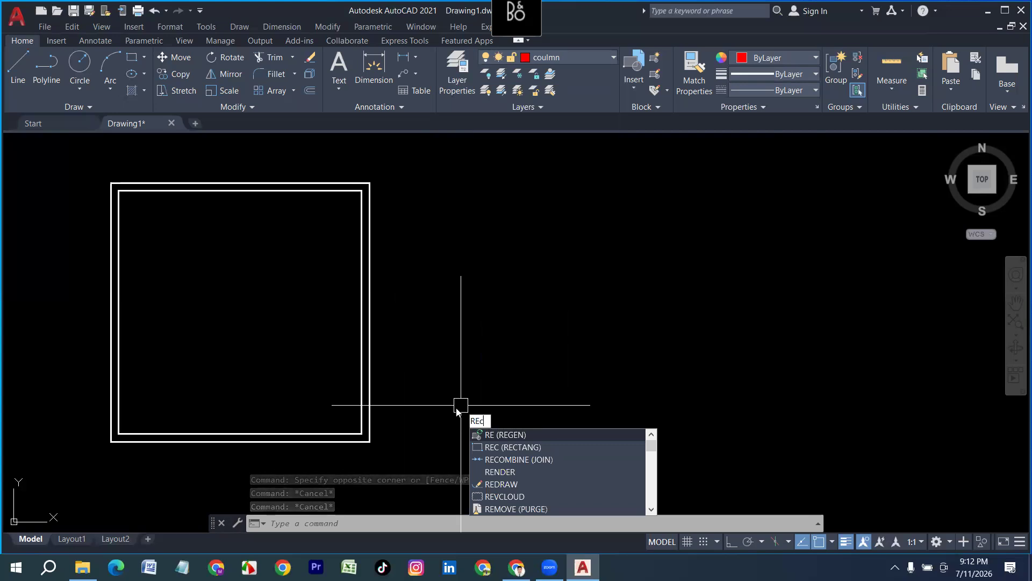
key("Return")
left_click(455, 354)
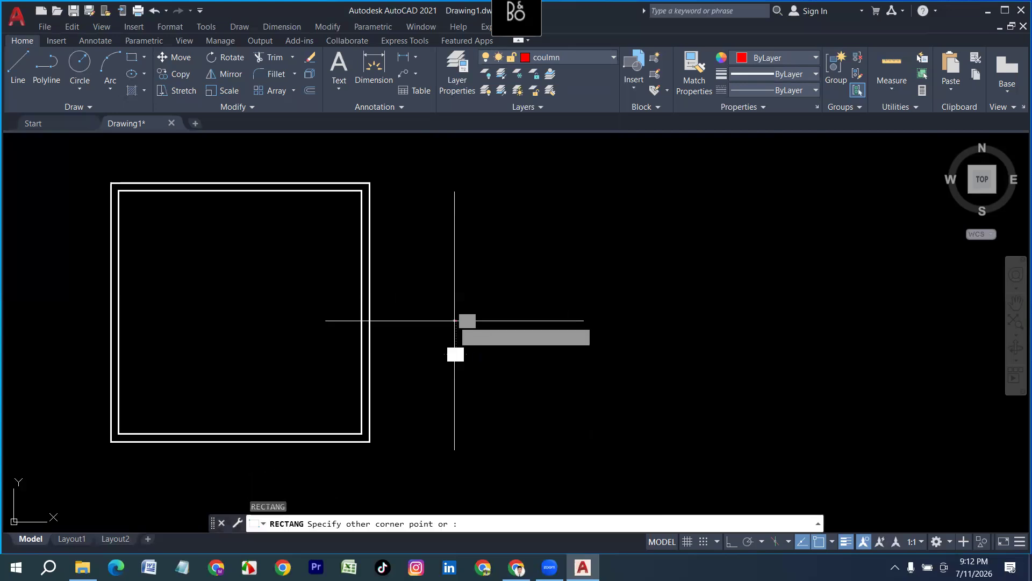
type("3")
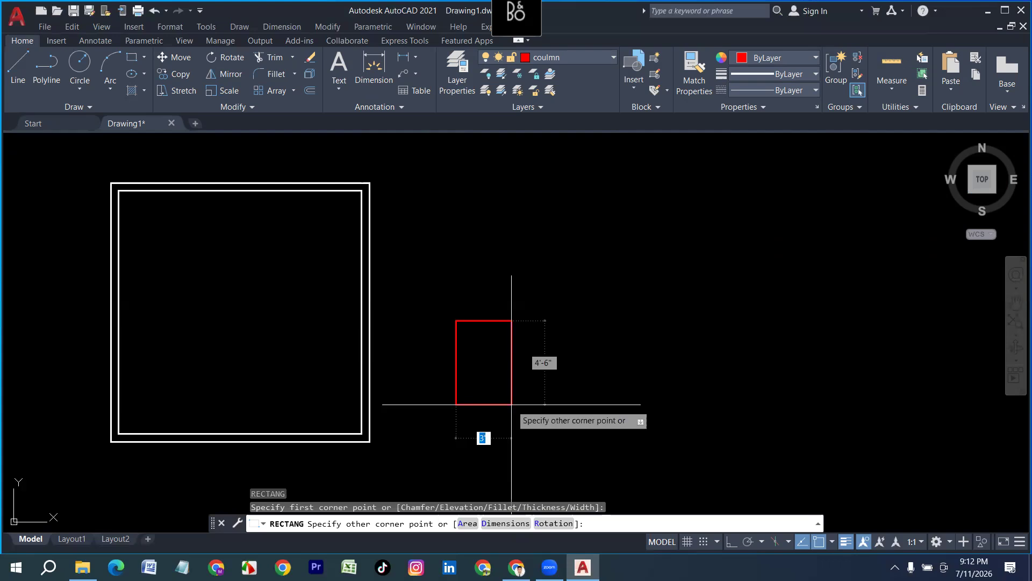
key("Escape")
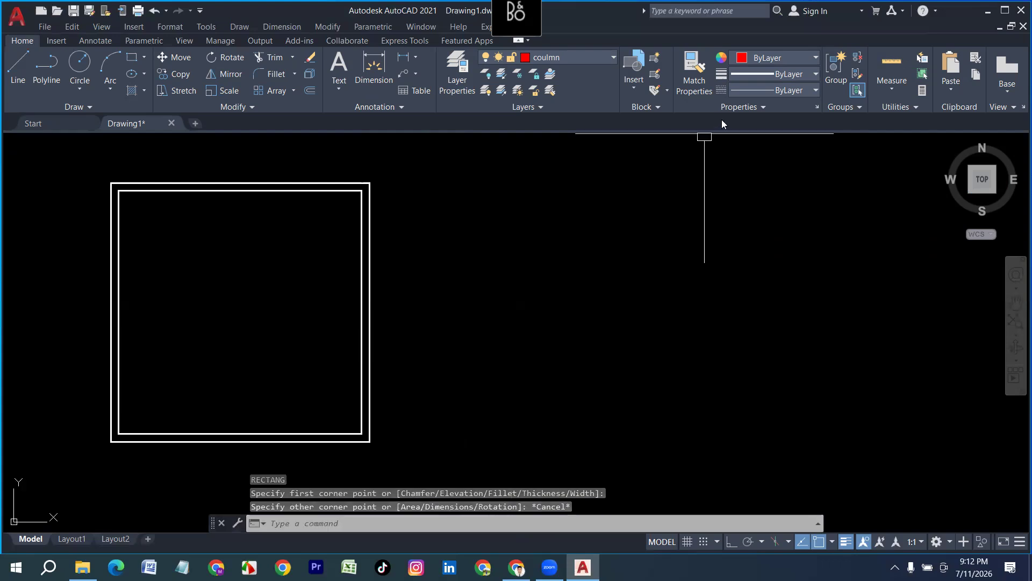
Step: Set the current object lineweight to ByBlock and try starting a rectangle
left_click(776, 72)
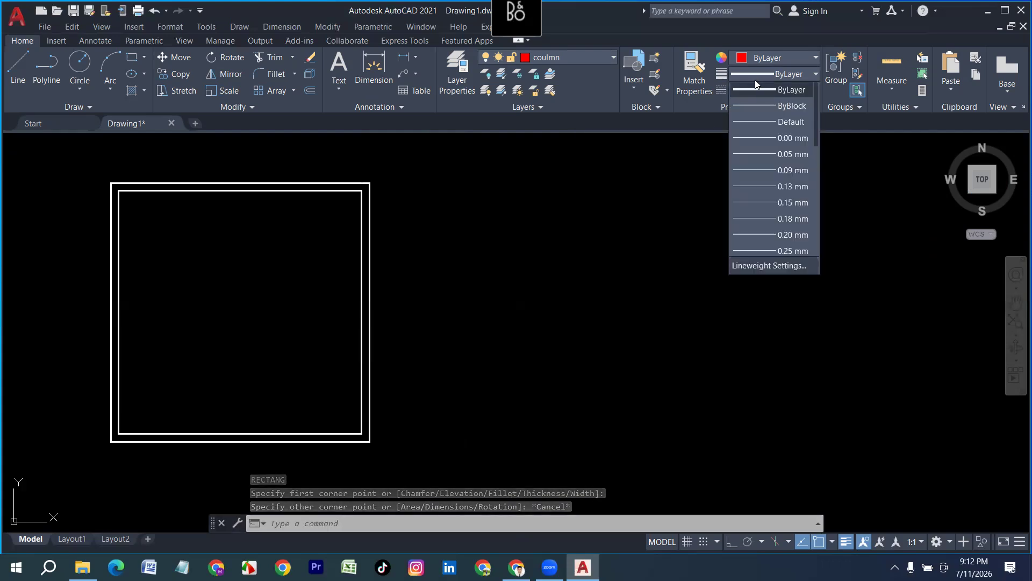
left_click(786, 107)
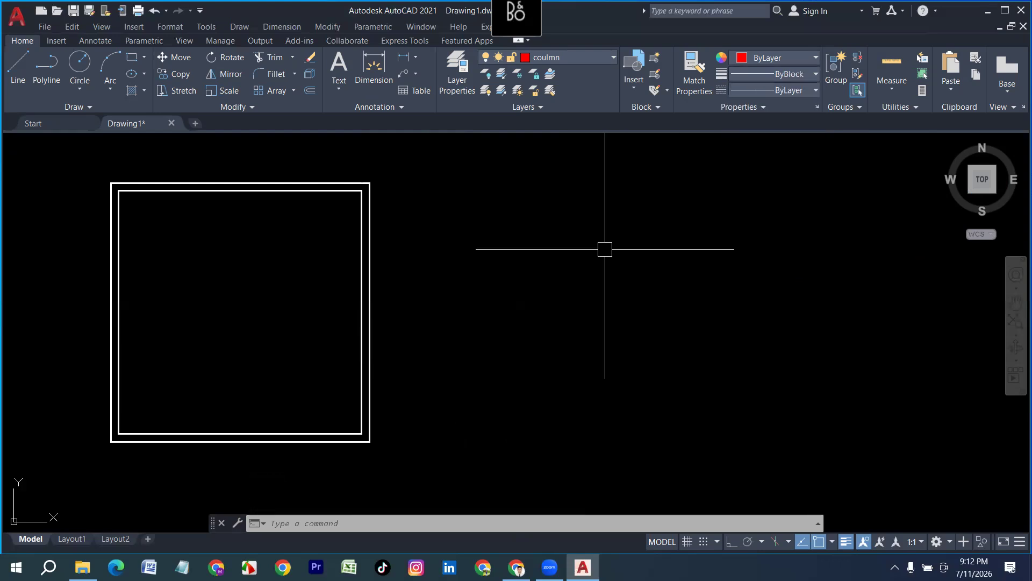
key("Escape")
type("rec")
key("Escape")
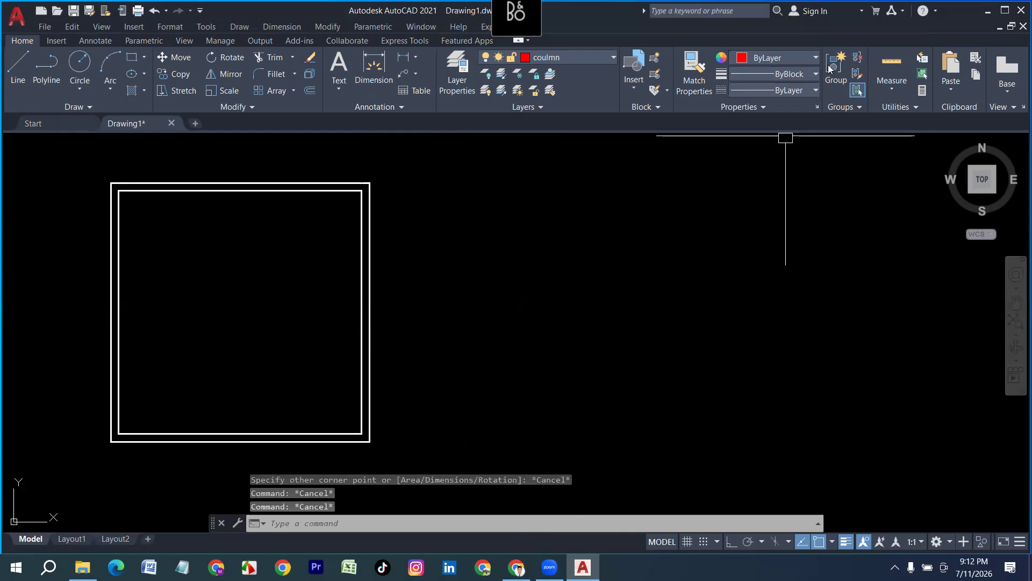
Step: Set the current object lineweight to Default
left_click(777, 75)
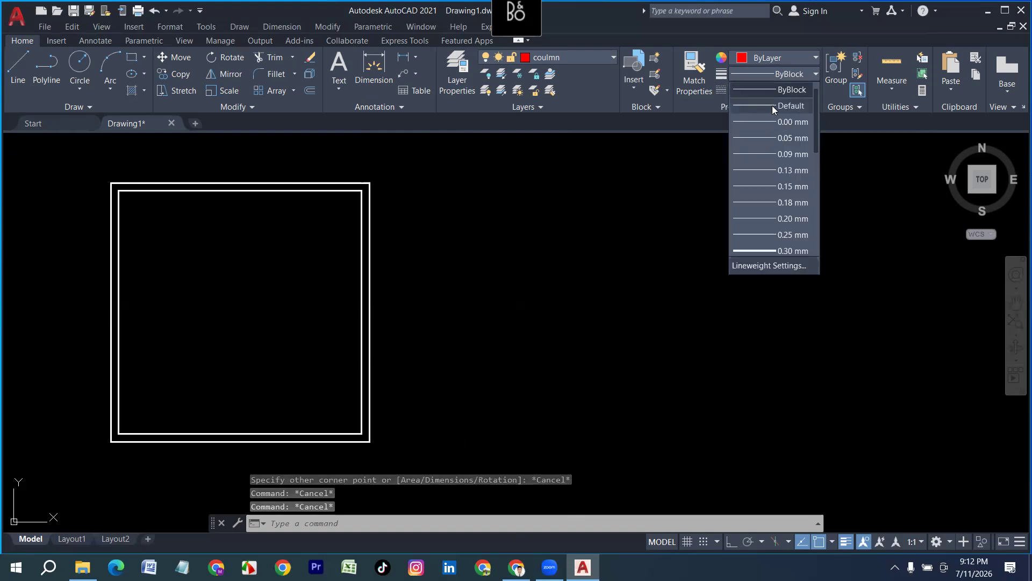
left_click(772, 108)
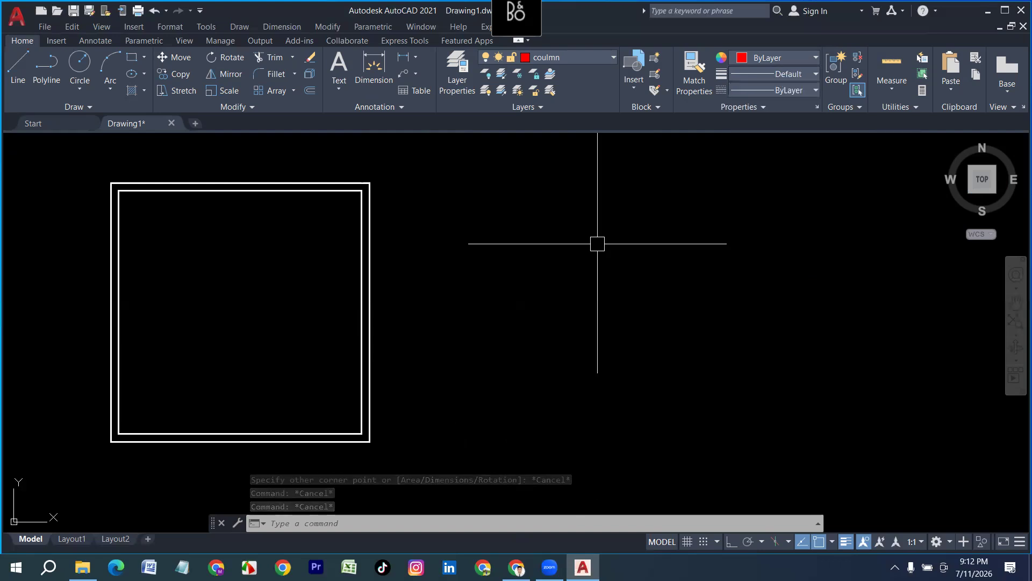
left_click(773, 77)
left_click(784, 75)
left_click(782, 76)
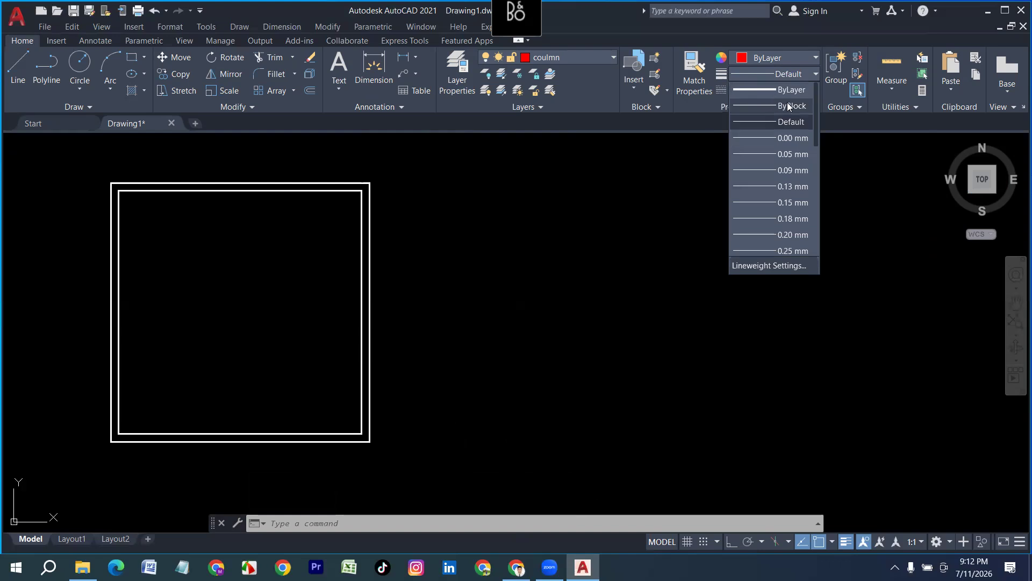
left_click(788, 122)
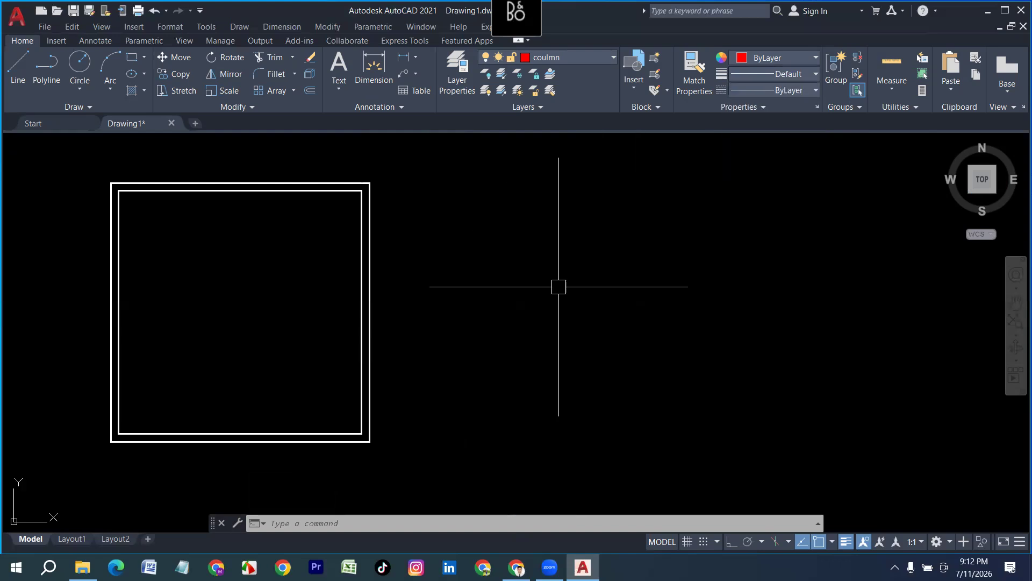
Step: Draw a 12" by 12" column square in the empty space right of the double-line walls
type("rec")
key("Return")
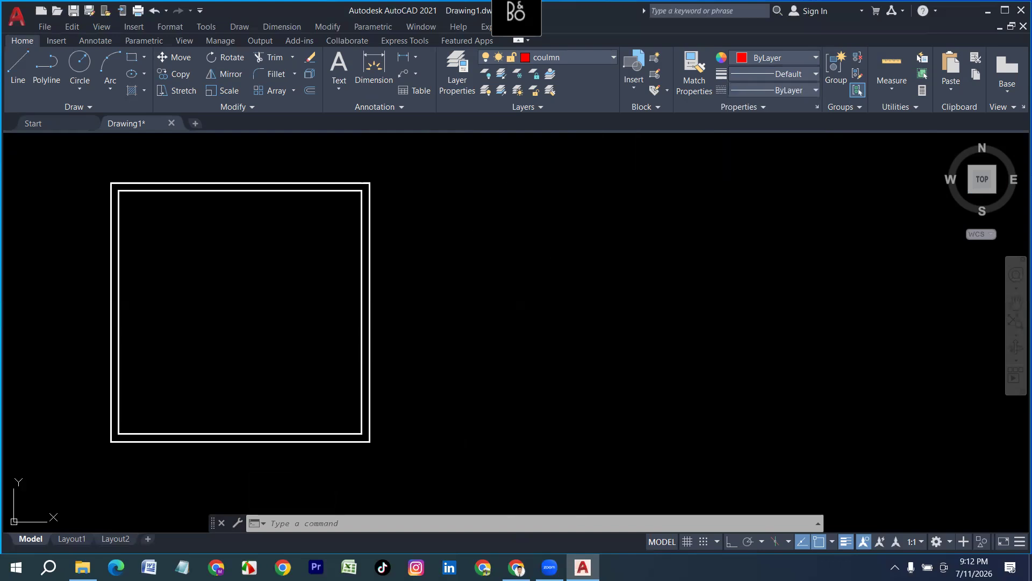
left_click(504, 239)
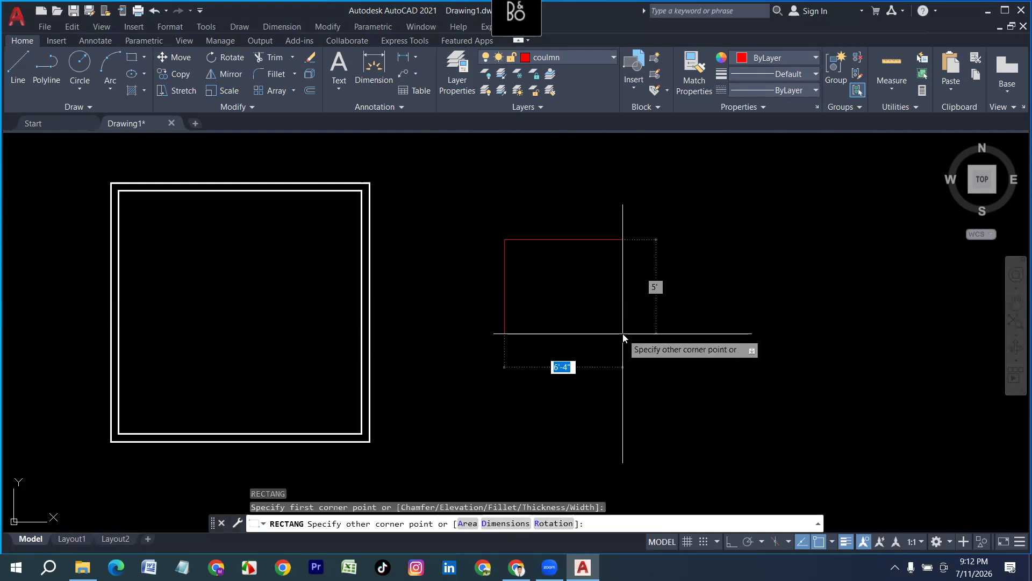
type("12")
key("Tab")
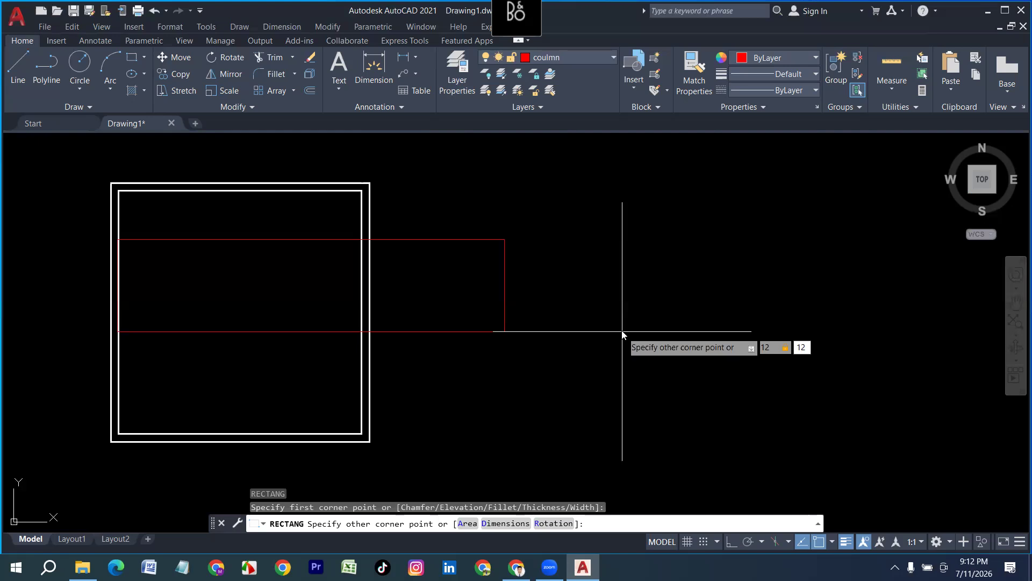
key("Return")
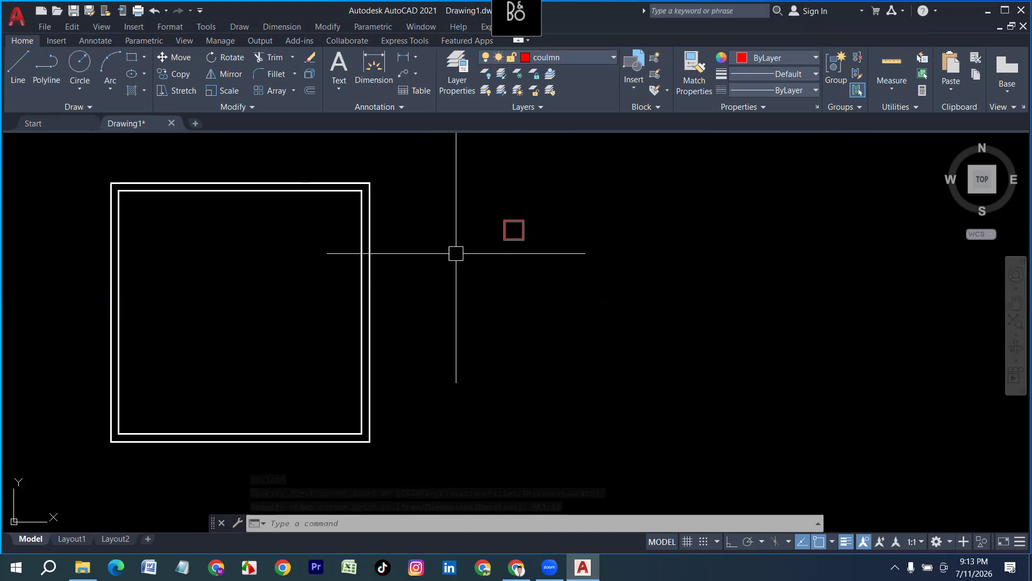
scroll(433, 322, "down", 2)
left_click(419, 441)
left_click(183, 188)
type("cp")
key("Return")
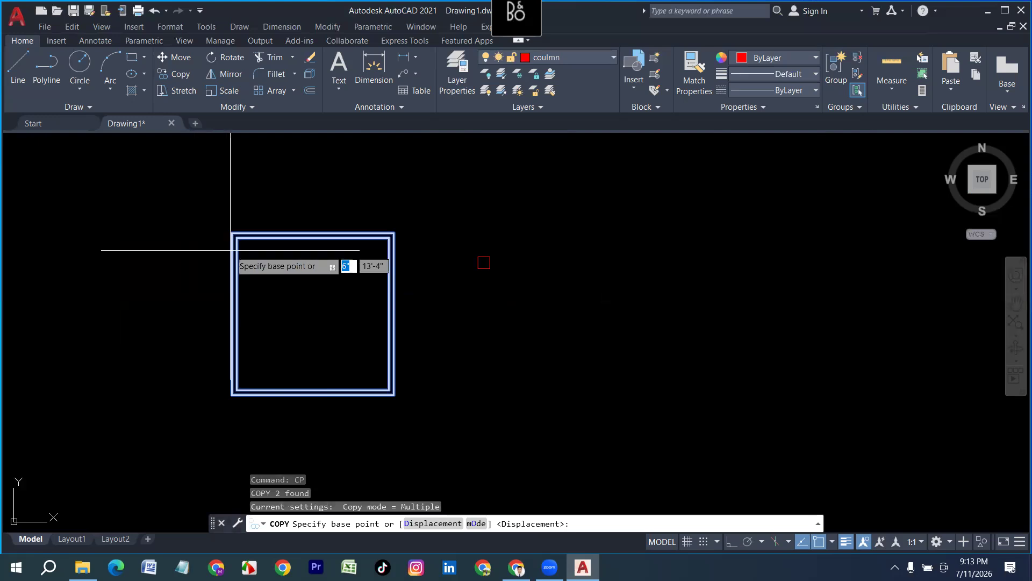
left_click(231, 233)
middle_click_drag(565, 260, 330, 261)
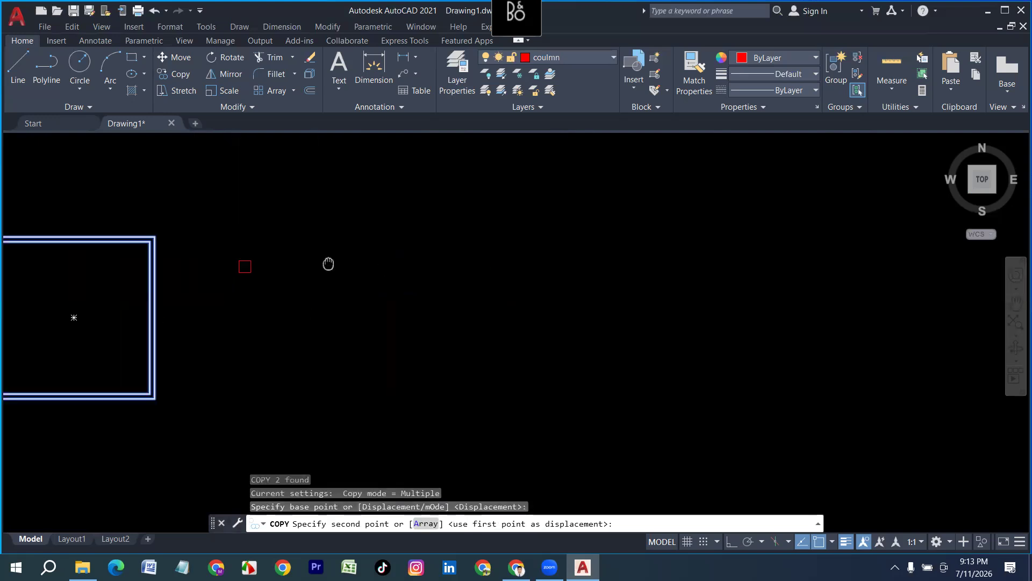
scroll(506, 263, "down", 3)
key("Escape")
Step: Copy the double-line wall square horizontally to the right, past the column square, with Ortho on
left_click(329, 389)
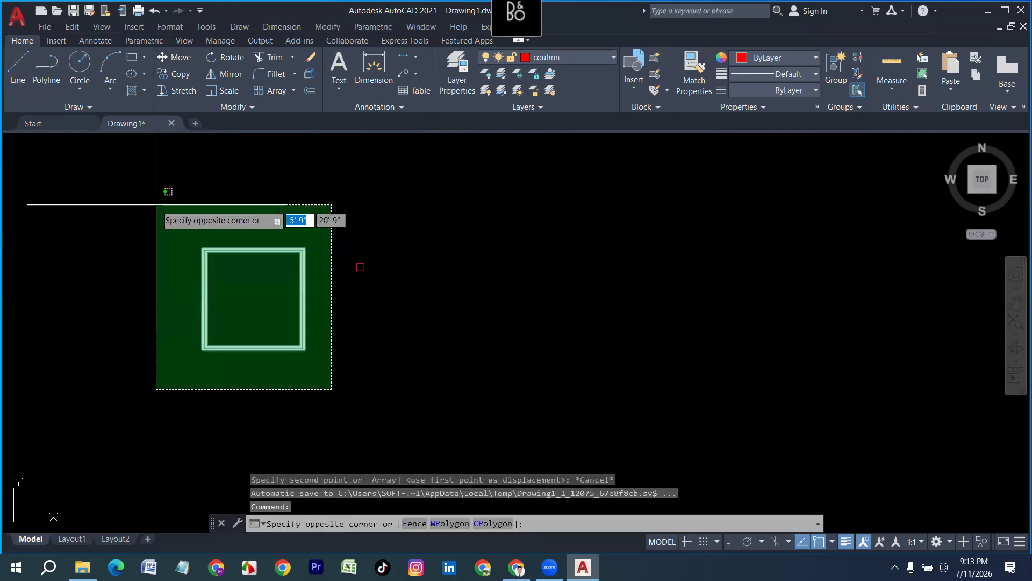
left_click(201, 236)
type("cp")
key("Return")
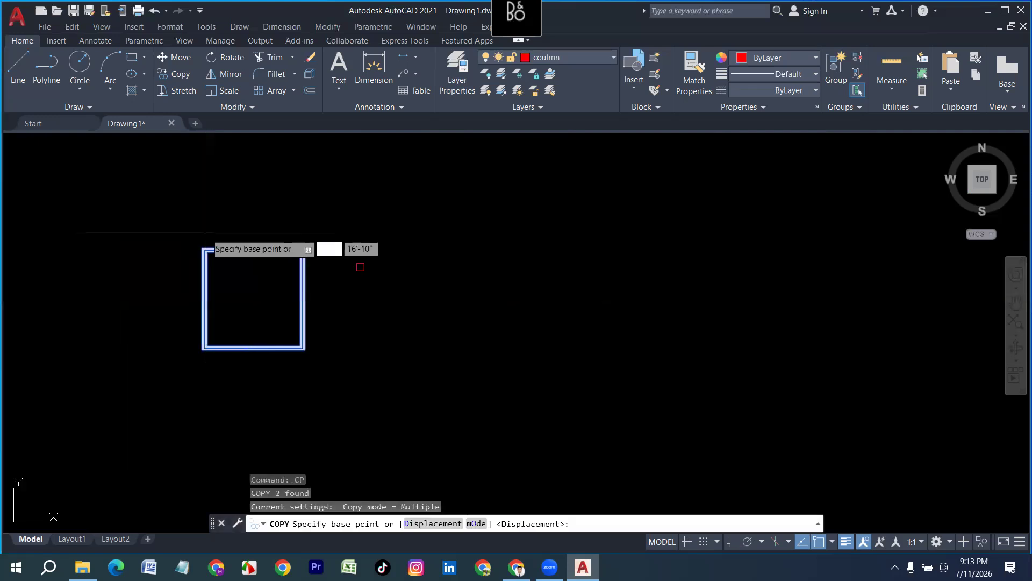
left_click(204, 249)
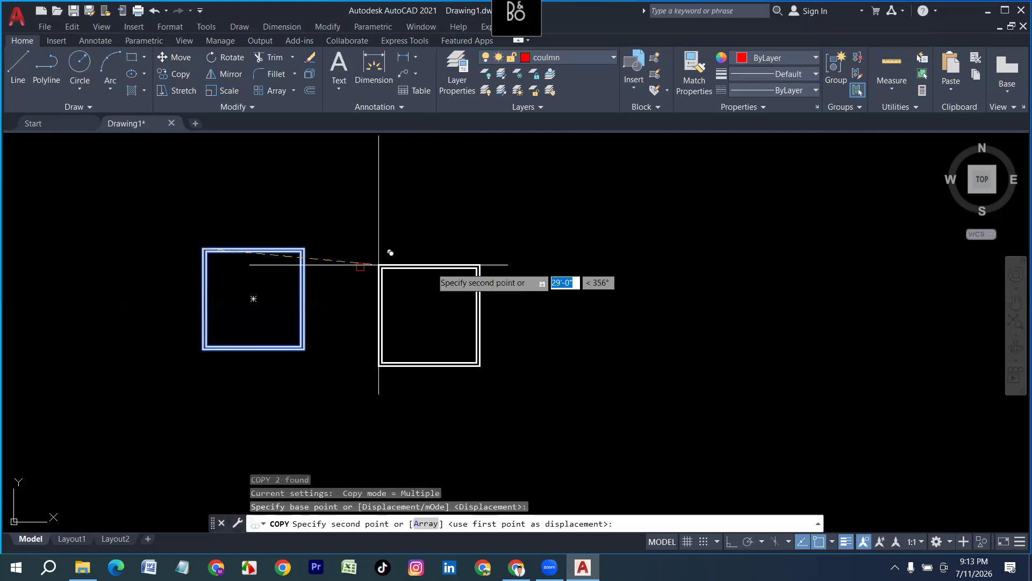
key("F8")
left_click(504, 241)
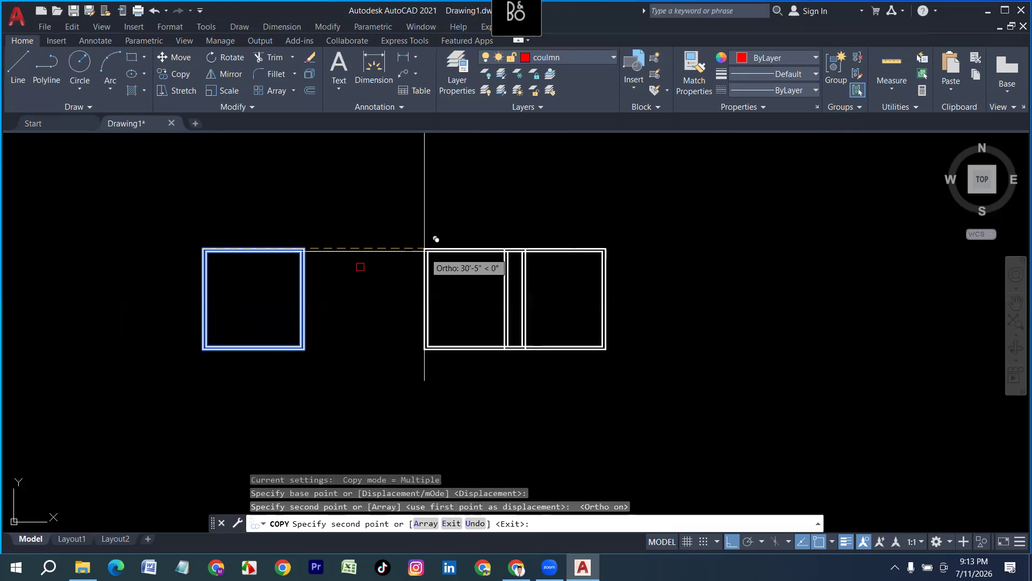
key("Escape")
Step: Copy the right-hand wall square straight down from its top-right outer corner
left_click(641, 388)
left_click(487, 226)
type("co")
key("Return")
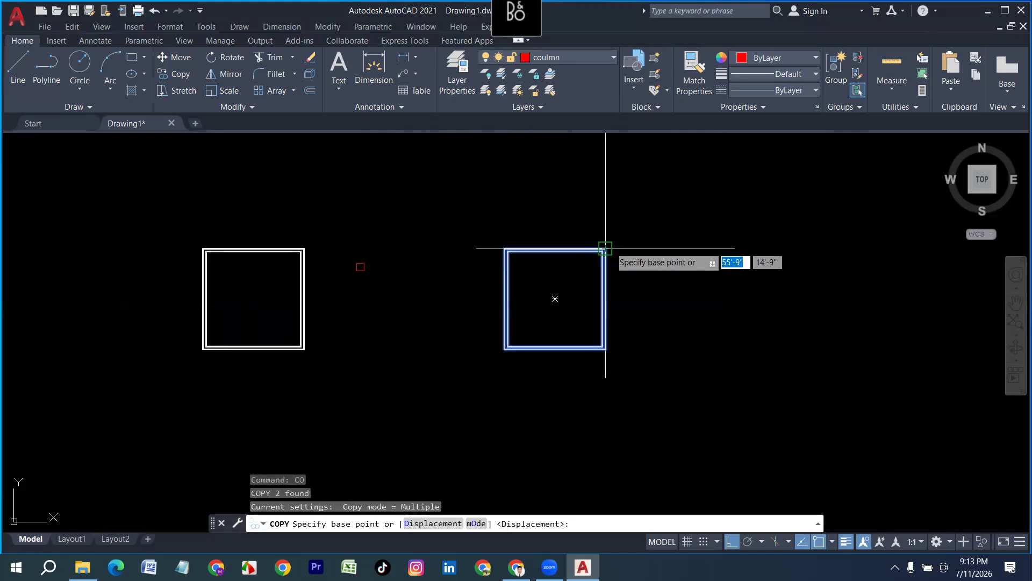
left_click(606, 250)
scroll(608, 376, "down", 4)
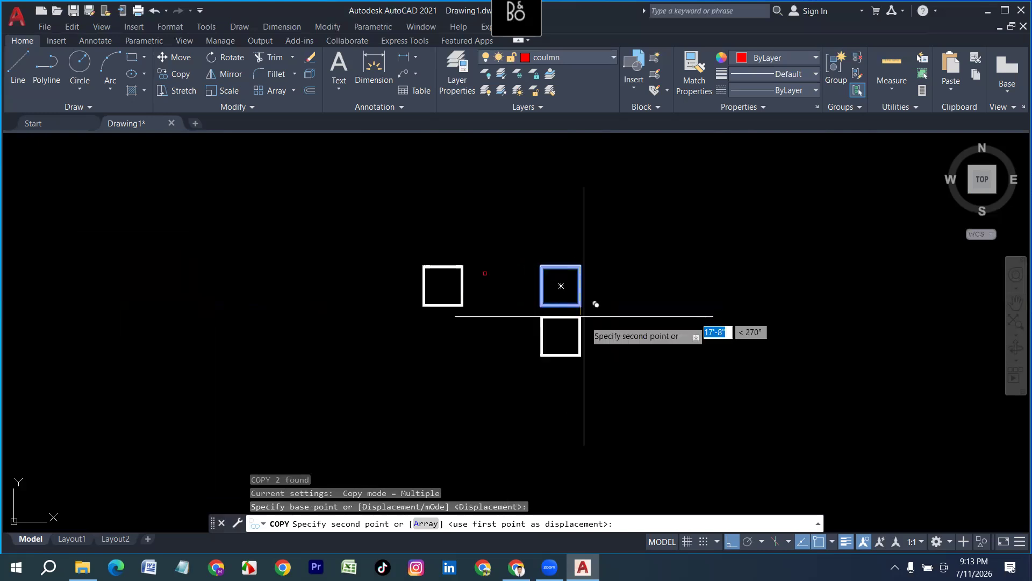
left_click(590, 383)
key("Escape")
Step: Copy the original wall square straight down to complete a two-by-two layout of rooms
left_click(465, 335)
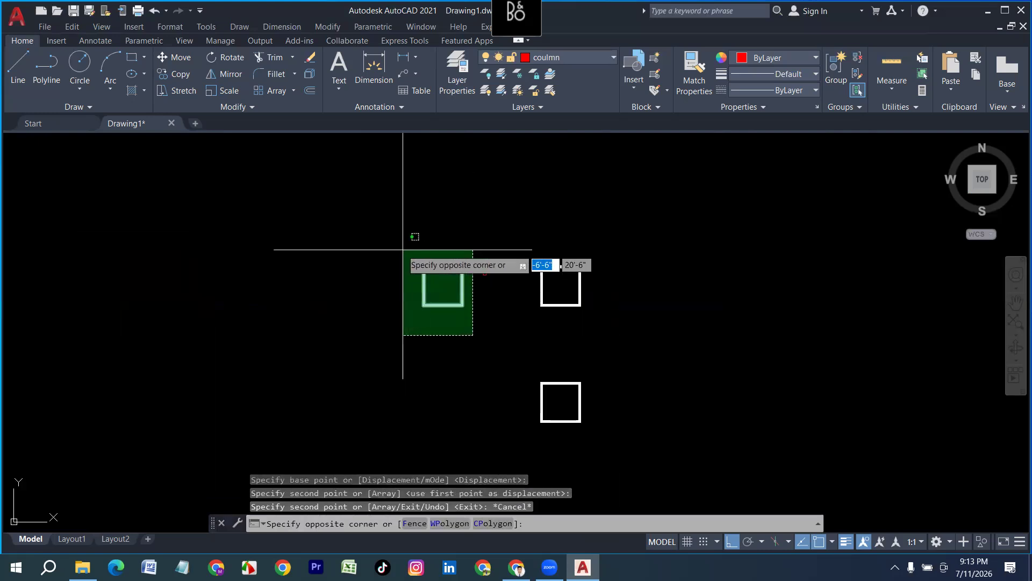
left_click(402, 248)
left_click(173, 77)
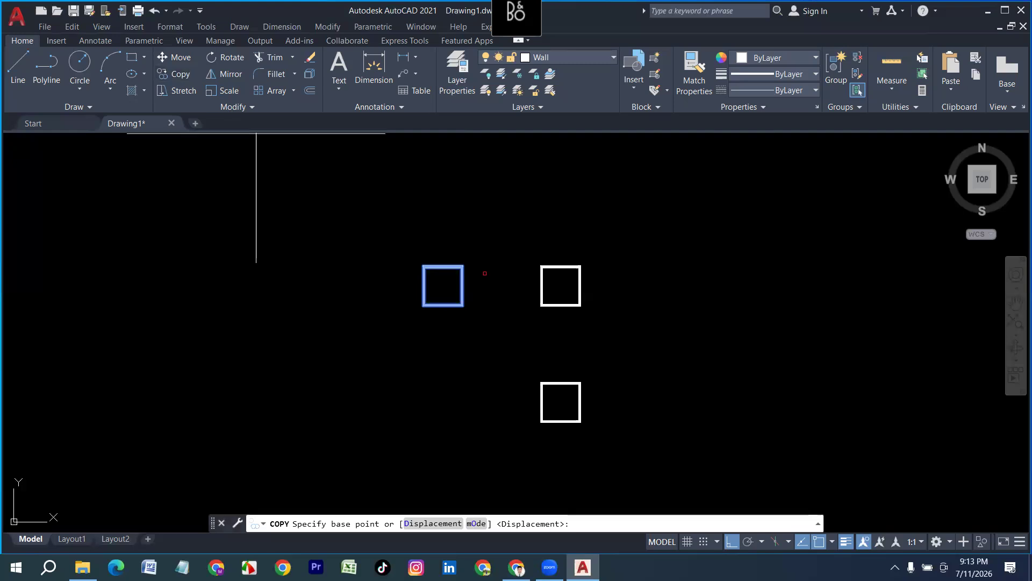
left_click(423, 266)
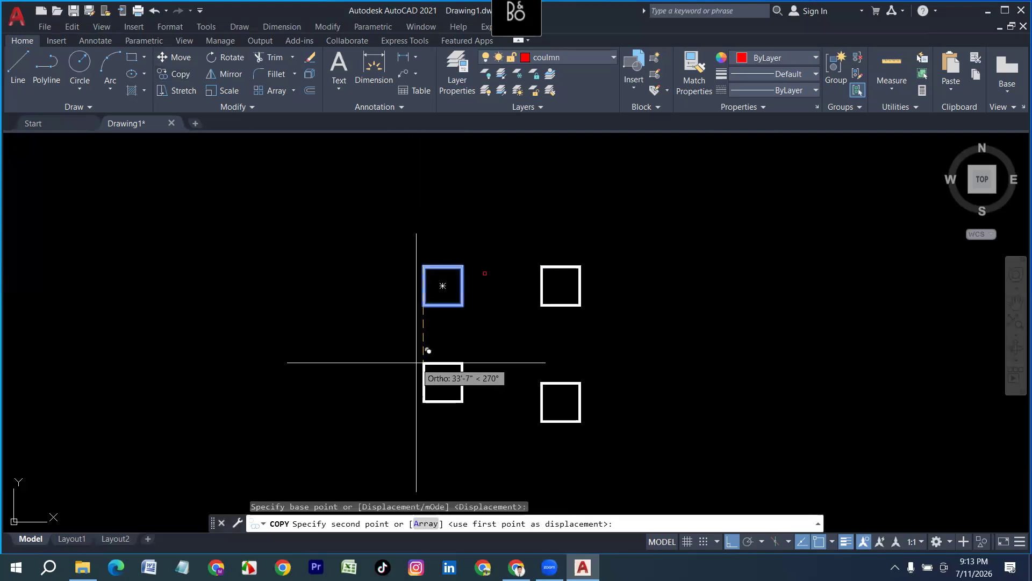
left_click(425, 402)
key("Escape")
Step: Copy the column square by its top-left corner onto the original wall square's top-left outer corner
scroll(460, 277, "up", 4)
scroll(518, 282, "up", 4)
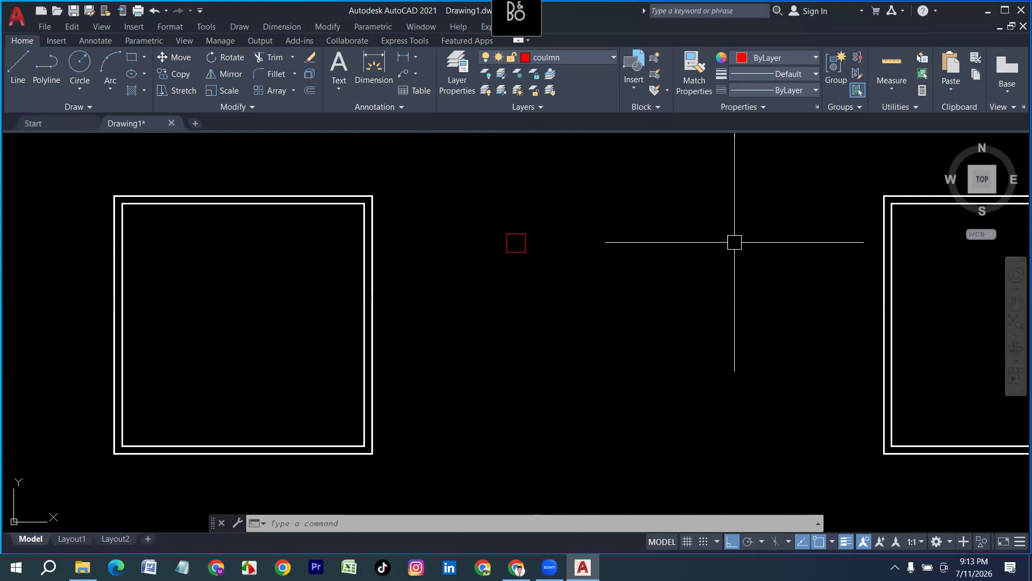
left_click(610, 266)
left_click(480, 197)
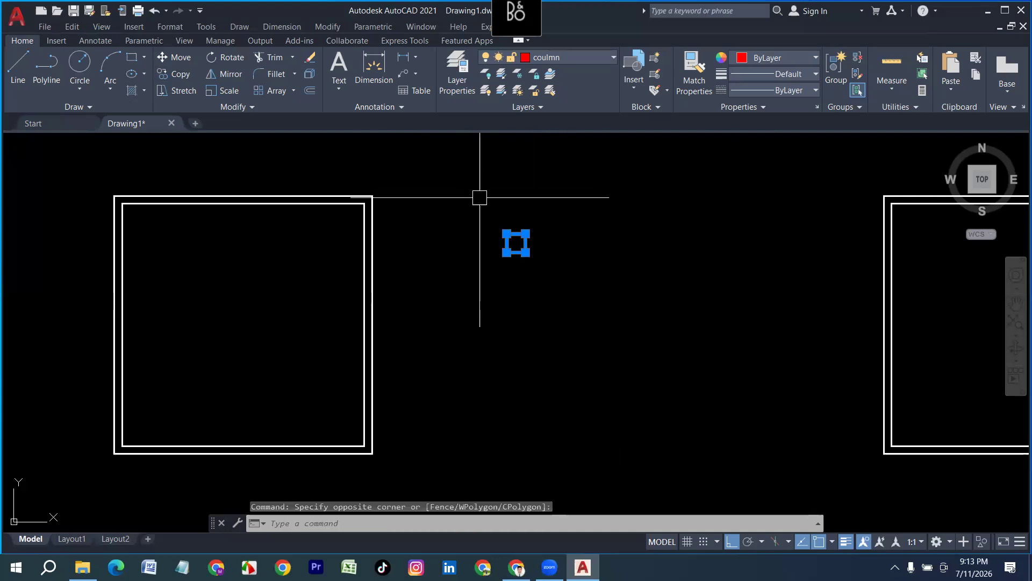
type("cp")
key("Return")
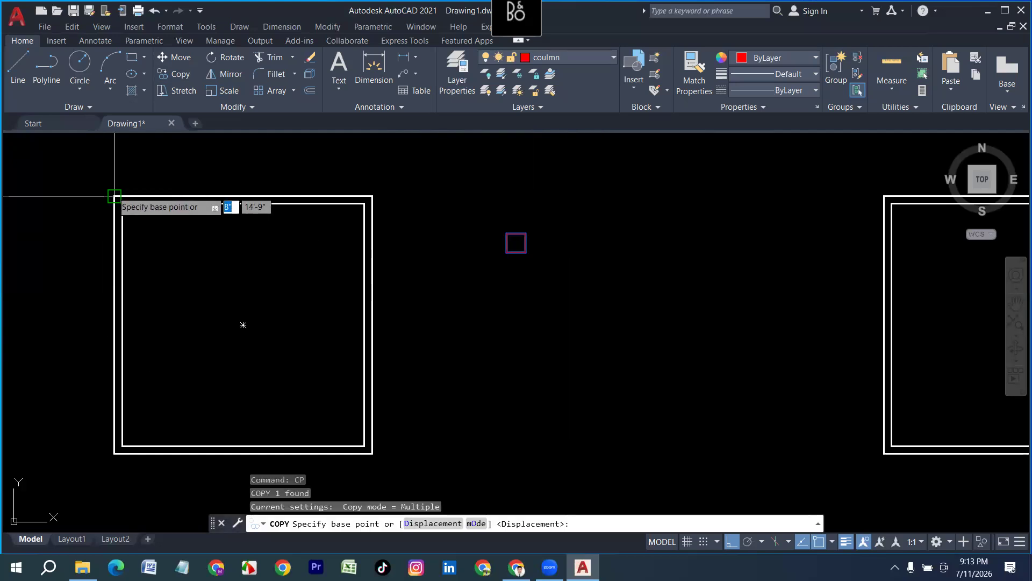
scroll(508, 237, "up", 3)
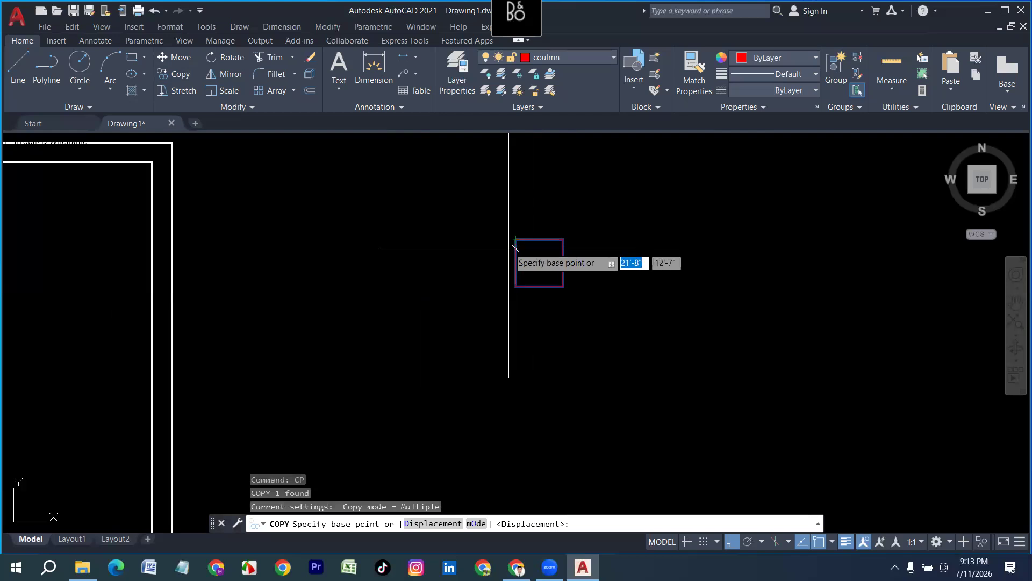
left_click(515, 239)
scroll(610, 279, "down", 2)
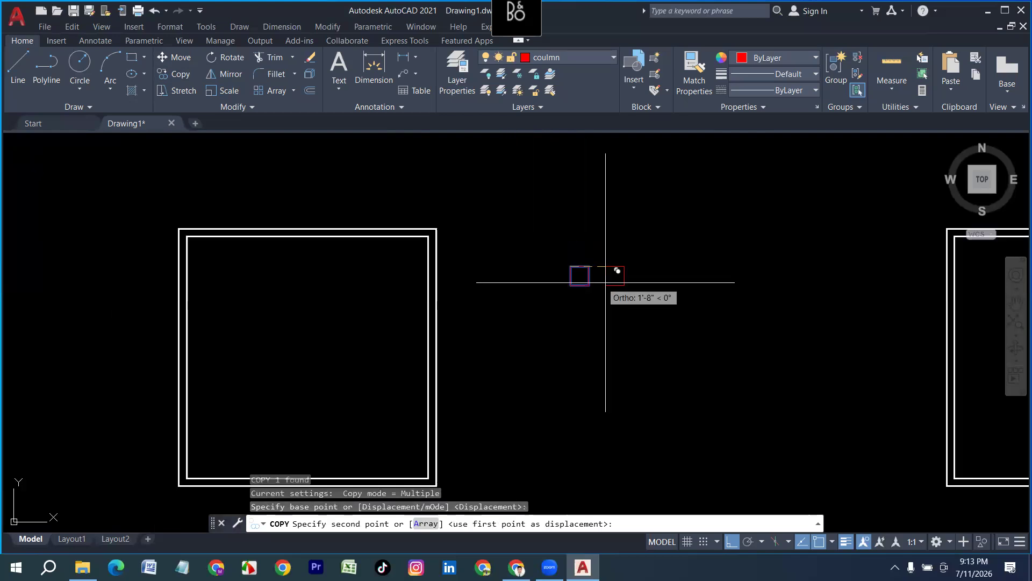
left_click(179, 229)
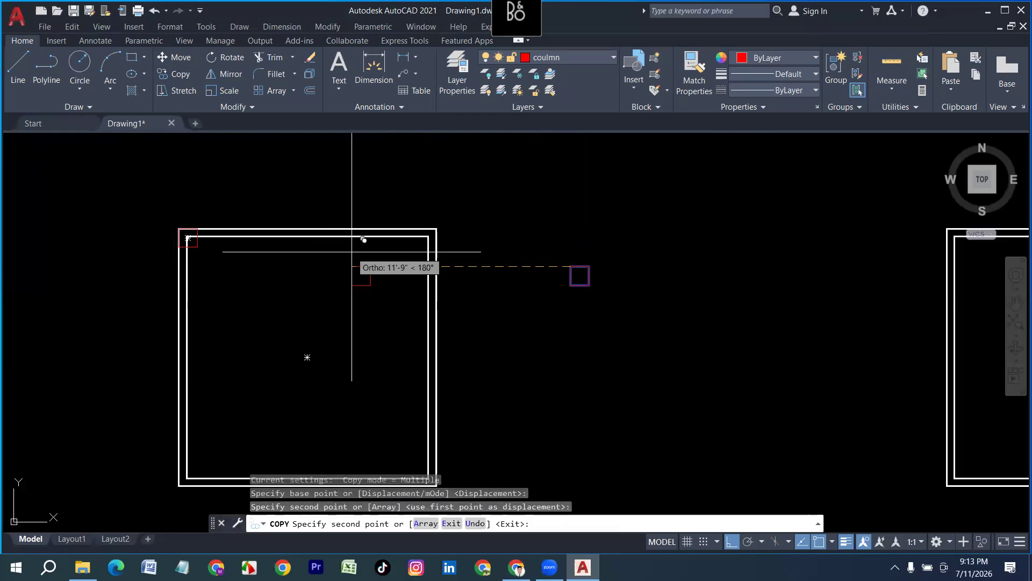
key("Escape")
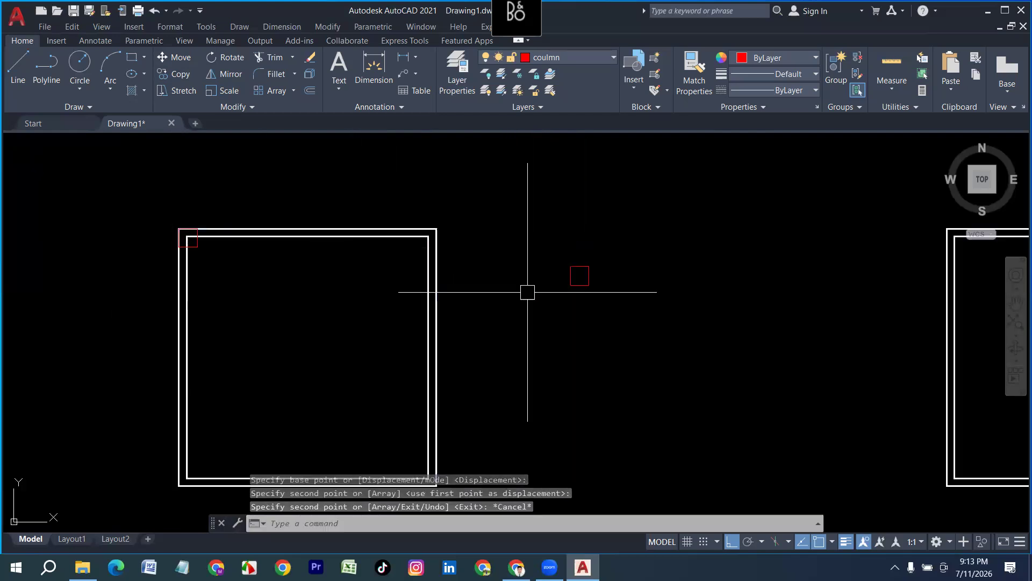
Step: Try to copy the loose column square onto the original wall square's top-right outer corner
left_click(581, 275)
type("cp")
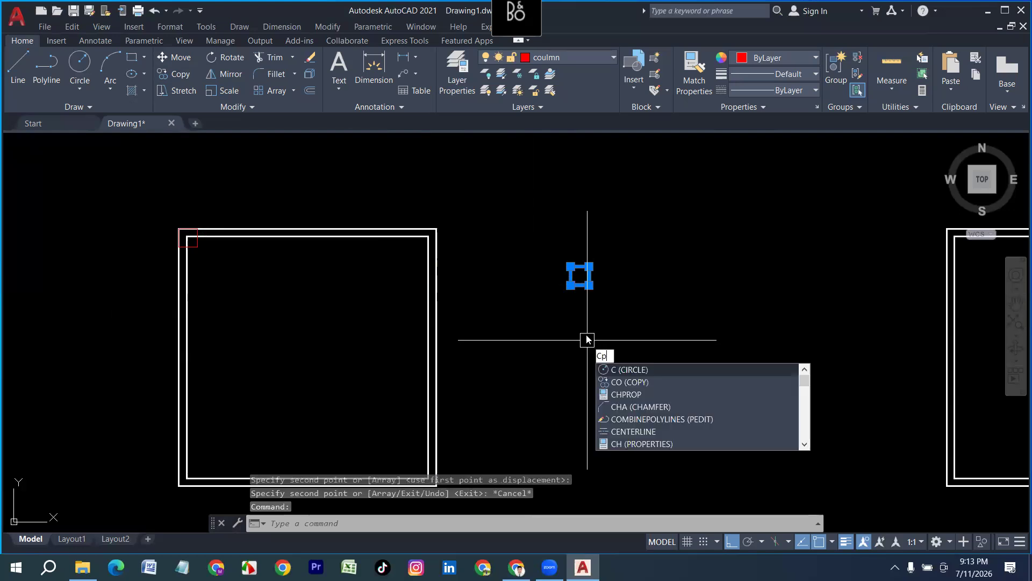
key("Return")
scroll(414, 253, "up", 2)
scroll(451, 221, "up", 5)
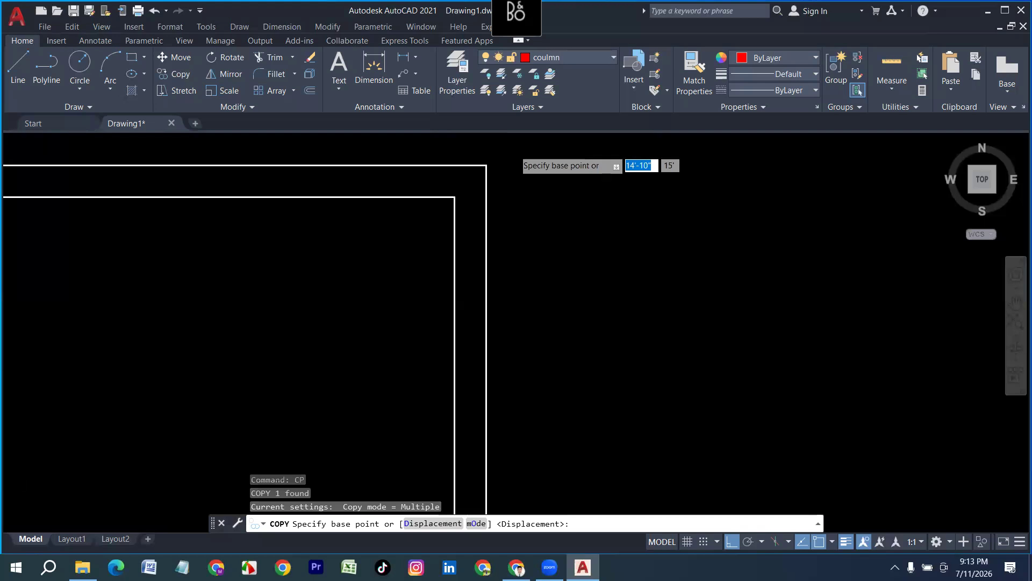
left_click(469, 174)
left_click(468, 174)
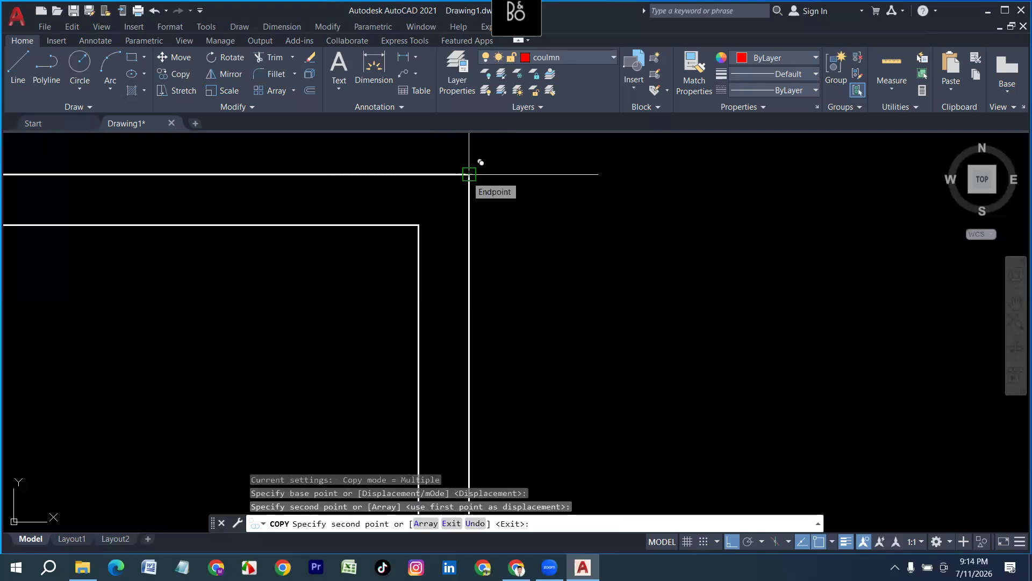
left_click(469, 174)
left_click(468, 174)
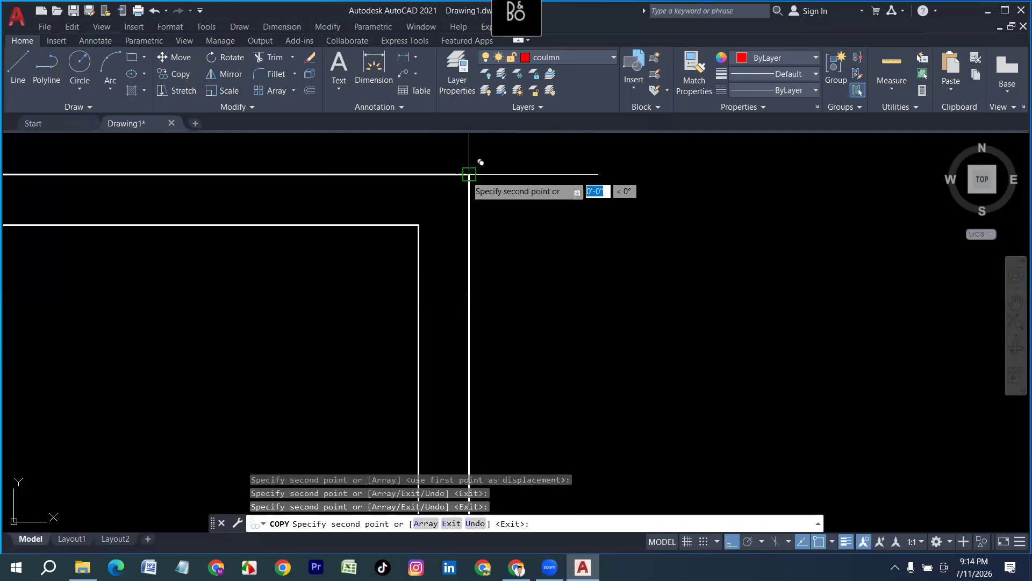
scroll(470, 175, "down", 3)
key("Escape")
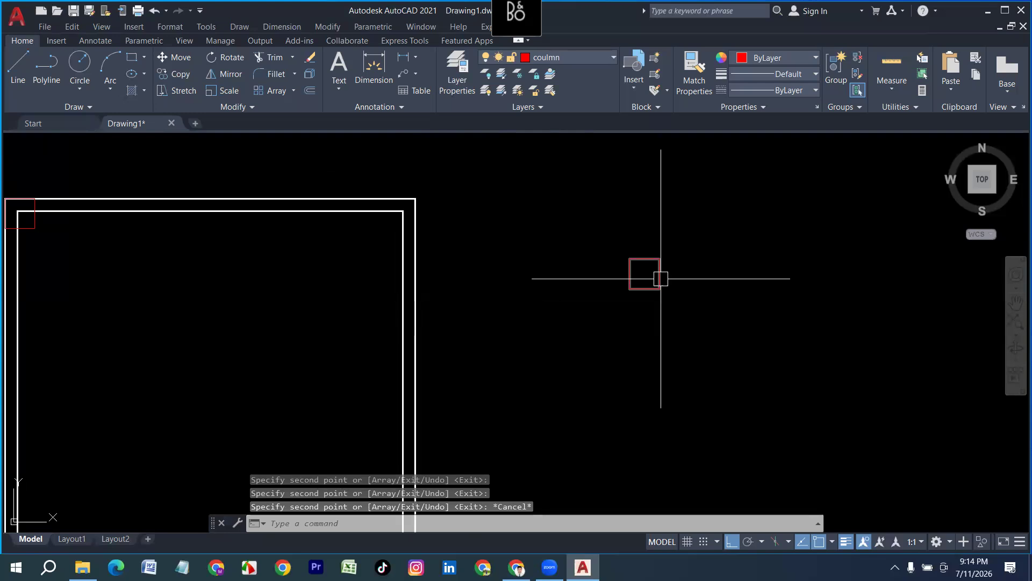
Step: Copy the loose column square by its top-right corner onto the original wall square's top-right outer corner
left_click(657, 280)
type("cp")
key("Return")
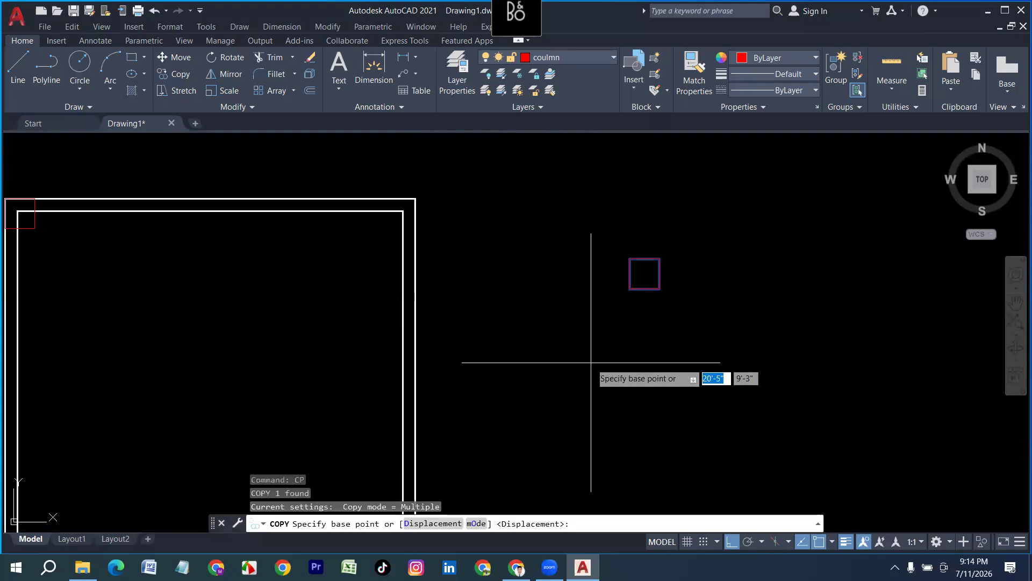
scroll(656, 266, "up", 4)
scroll(651, 301, "down", 2)
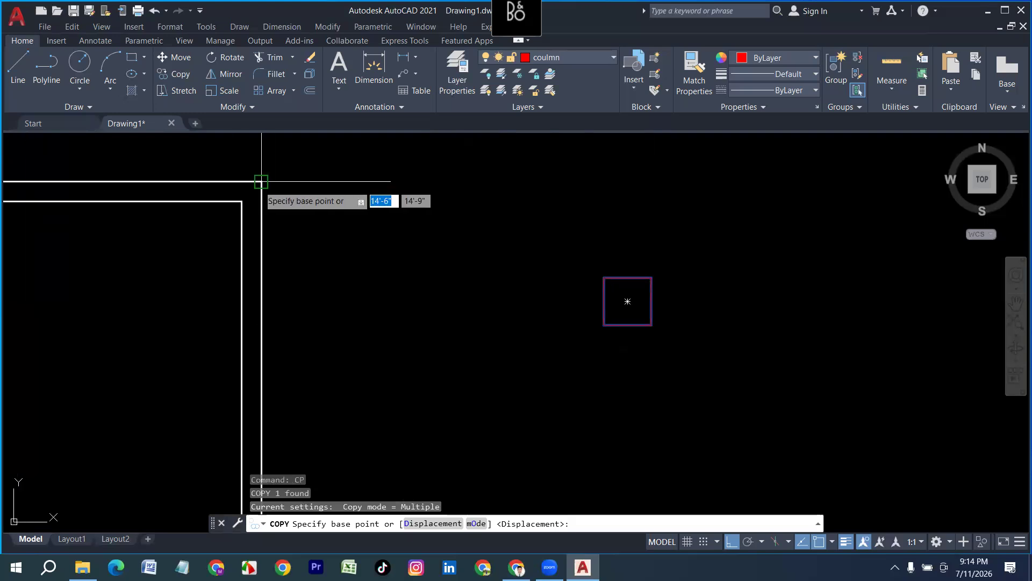
scroll(643, 276, "up", 2)
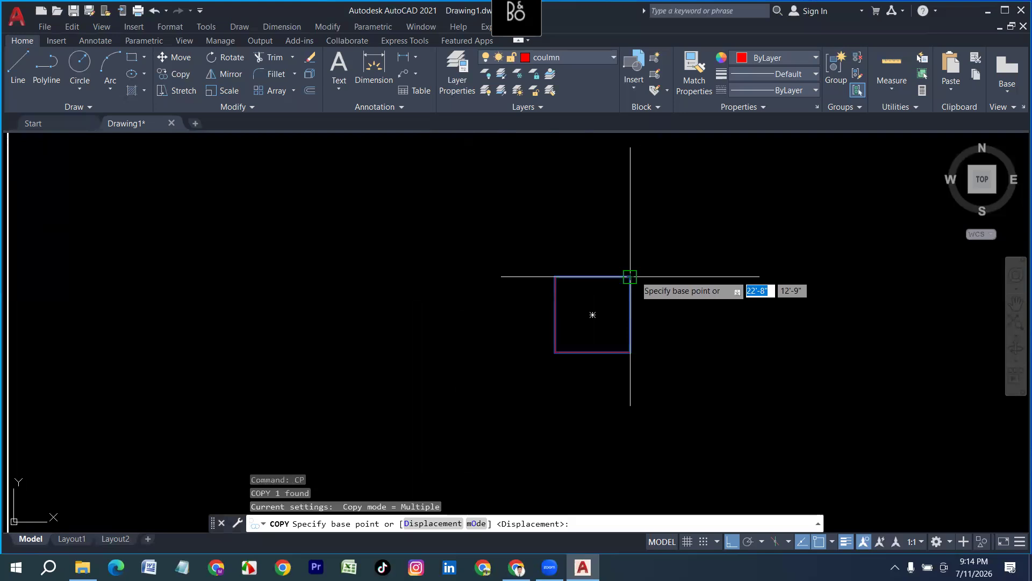
left_click(630, 277)
scroll(591, 305, "down", 3)
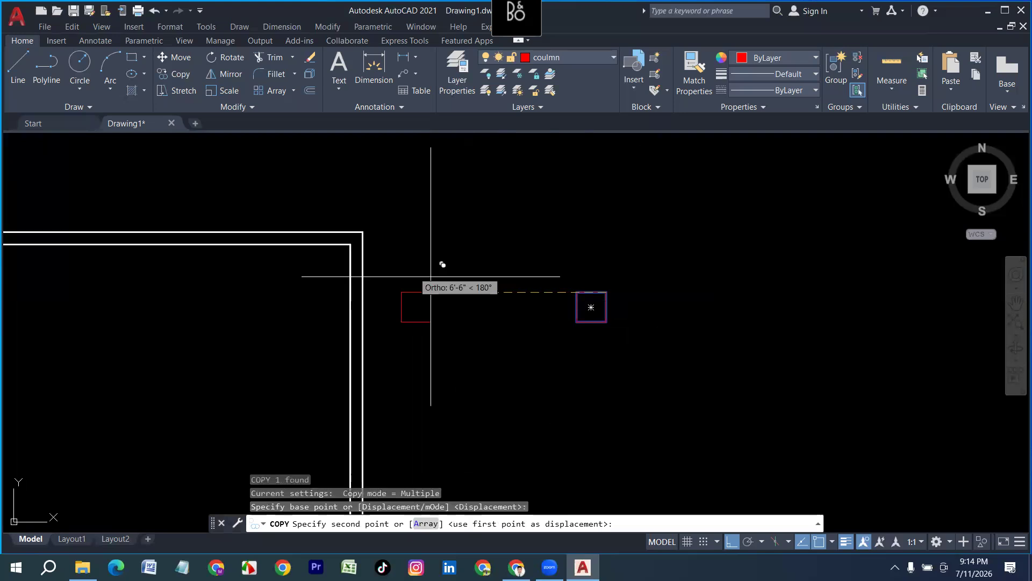
left_click(362, 233)
scroll(347, 246, "down", 3)
key("Escape")
Step: Copy the loose column square by its bottom-right corner onto the original wall square's bottom-right outer corner
middle_click_drag(441, 322, 427, 214)
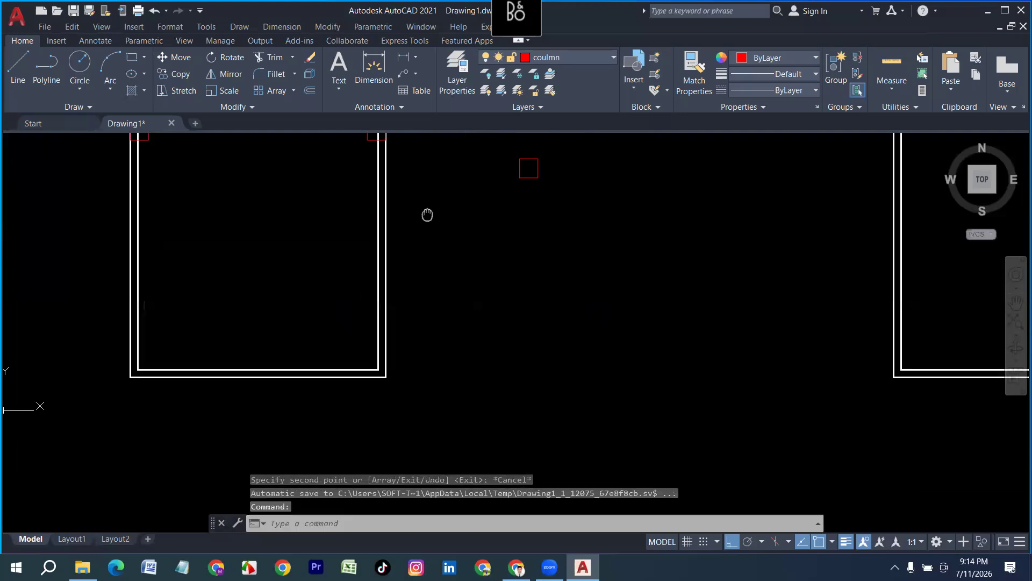
left_click(529, 178)
type("cp")
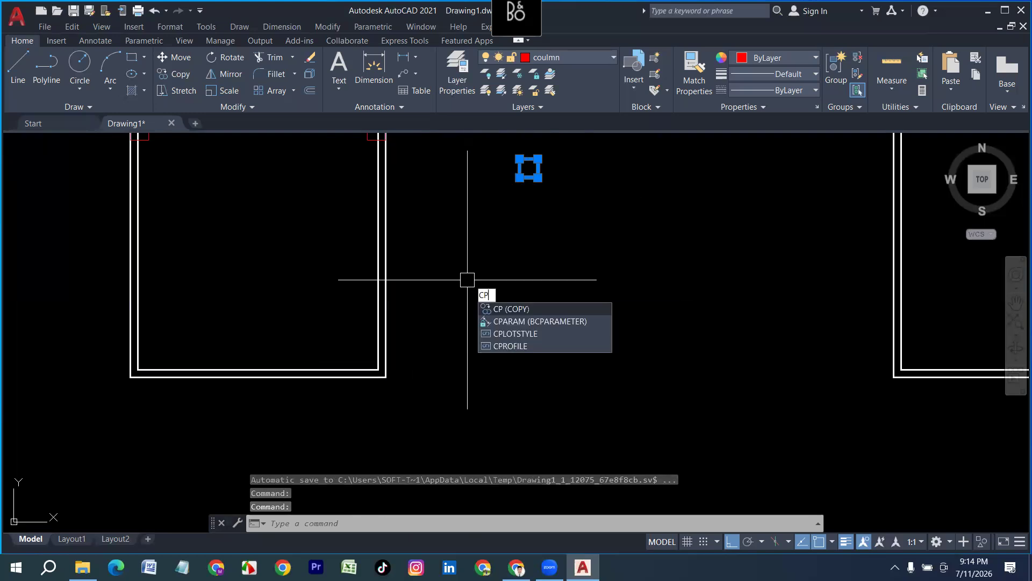
key("Return")
scroll(524, 164, "up", 2)
scroll(544, 190, "up", 5)
left_click(525, 183)
scroll(530, 172, "down", 5)
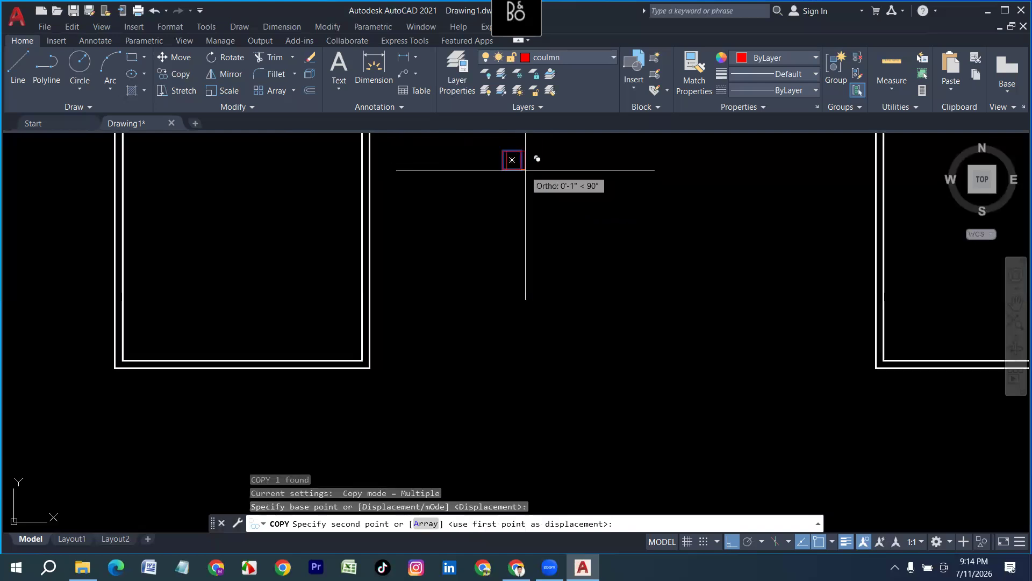
scroll(376, 360, "up", 2)
left_click(382, 358)
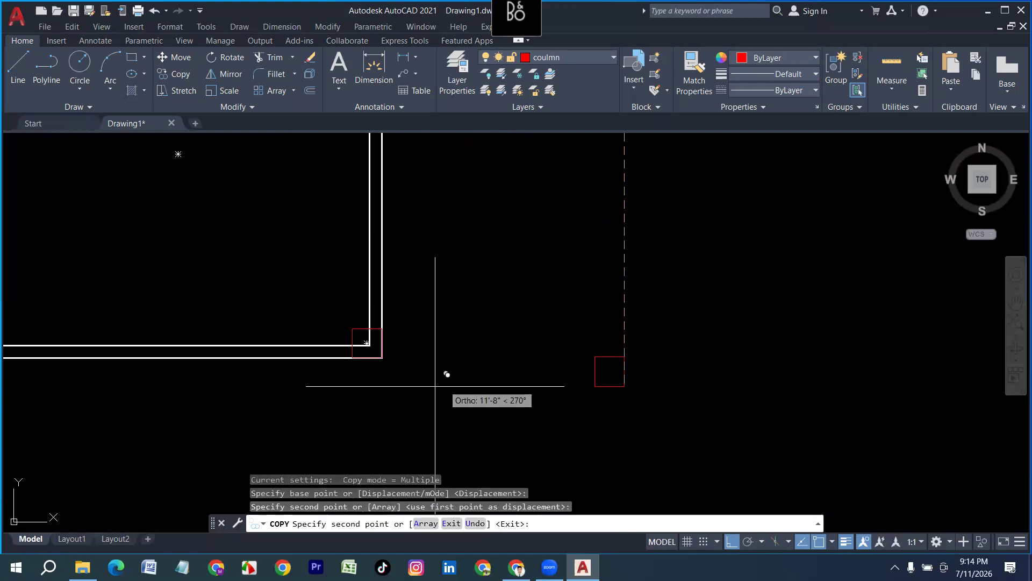
key("Escape")
Step: Copy the loose column square by its bottom-left corner onto the original wall square's bottom-left outer corner
scroll(323, 344, "up", 2)
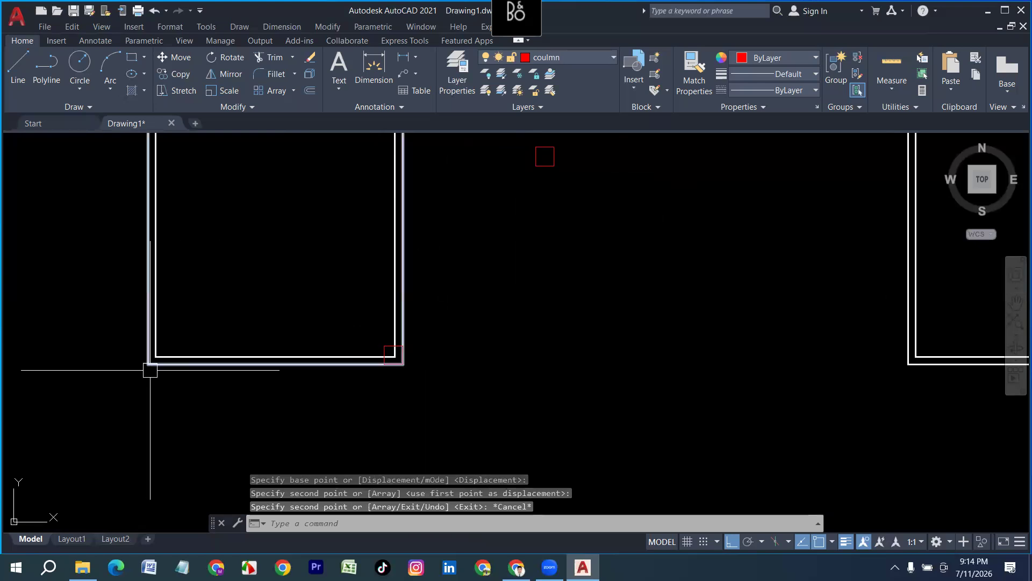
left_click(547, 159)
type("cp")
key("Return")
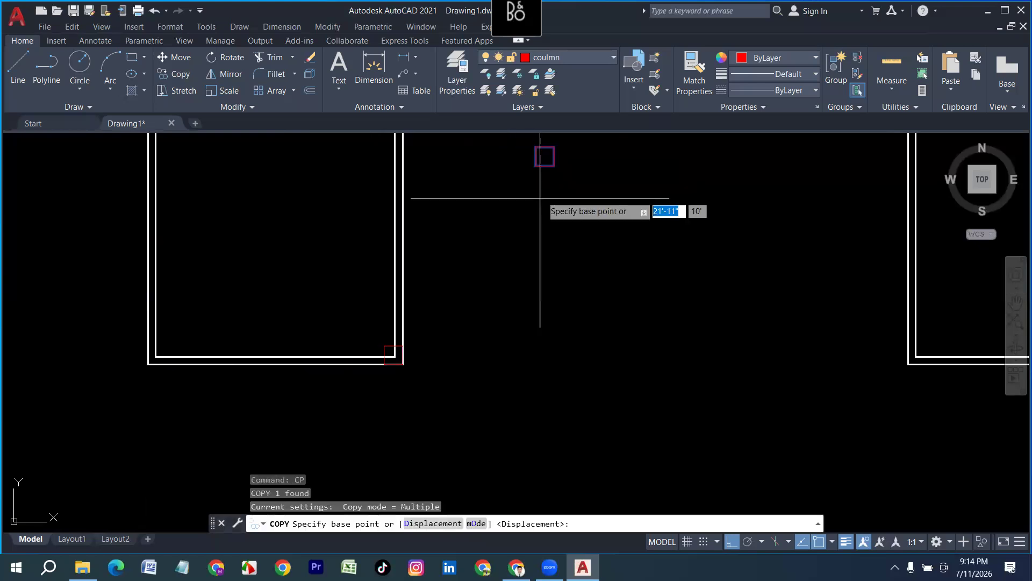
left_click(545, 156)
scroll(148, 364, "up", 3)
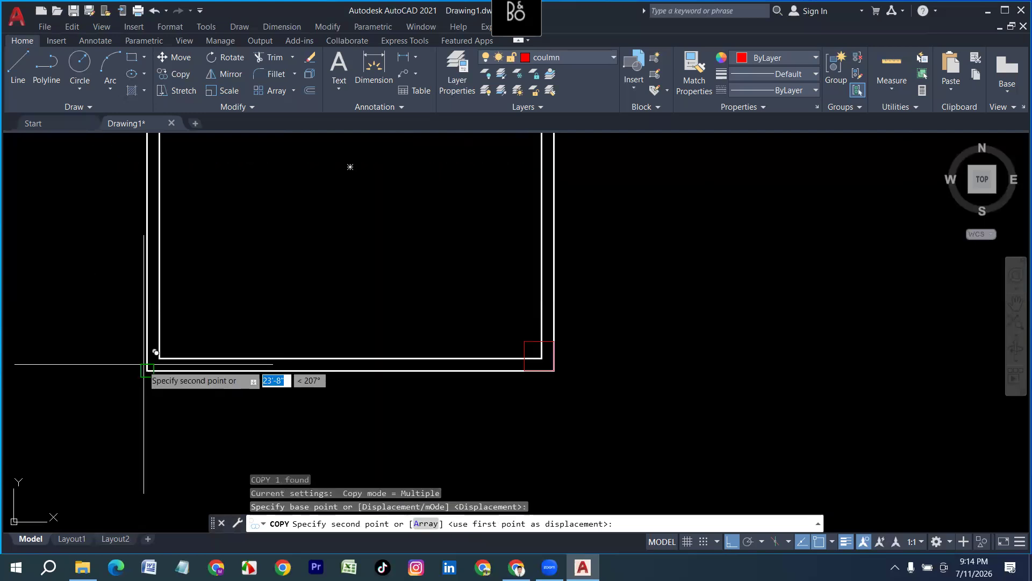
left_click(147, 370)
scroll(124, 387, "down", 5)
key("Escape")
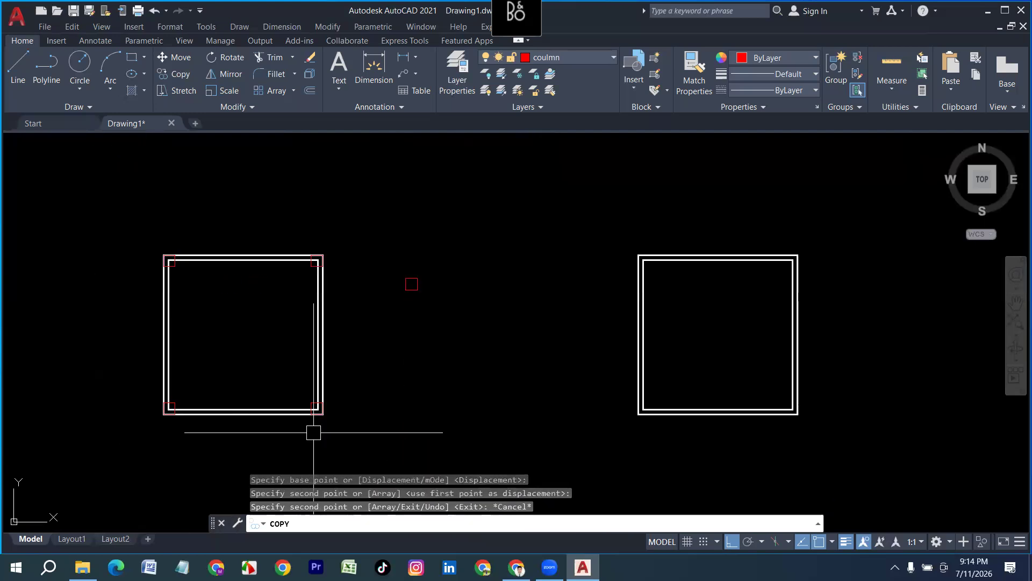
Step: Copy the loose column square by its top-left corner onto the upper-right wall square's top-left outer corner
middle_click_drag(417, 305, 185, 324)
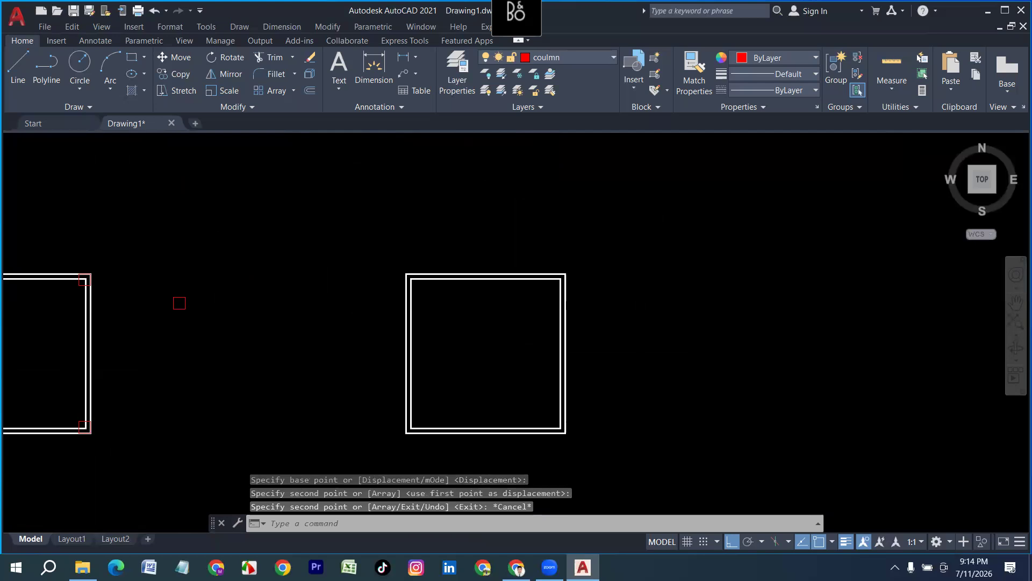
left_click(185, 309)
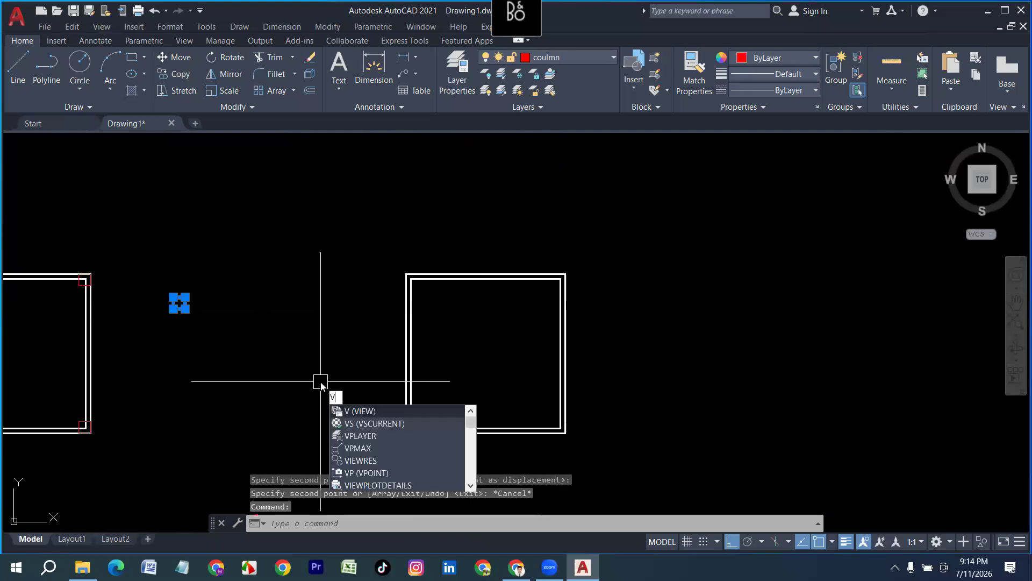
type("p")
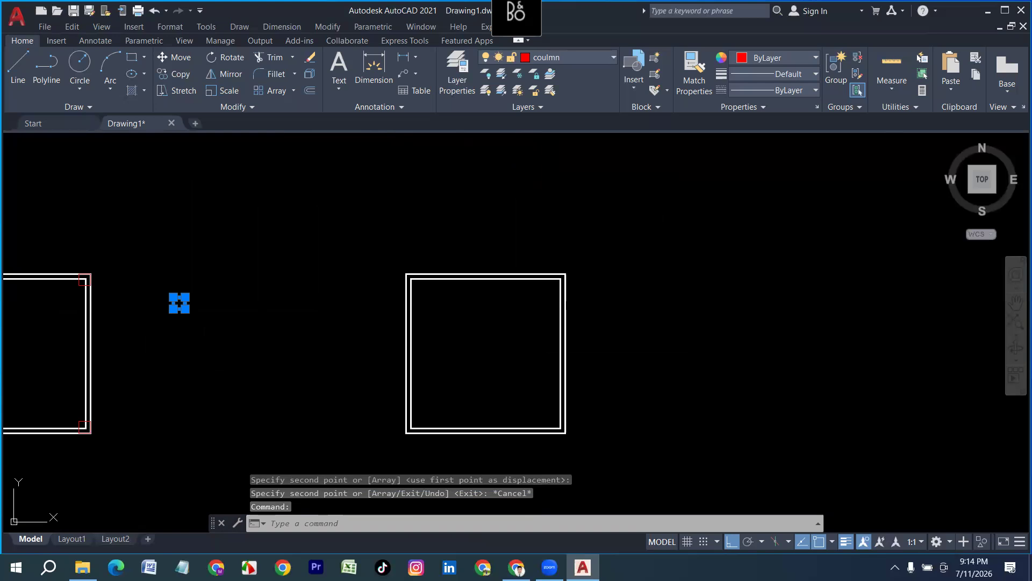
key("Return")
scroll(166, 300, "up", 2)
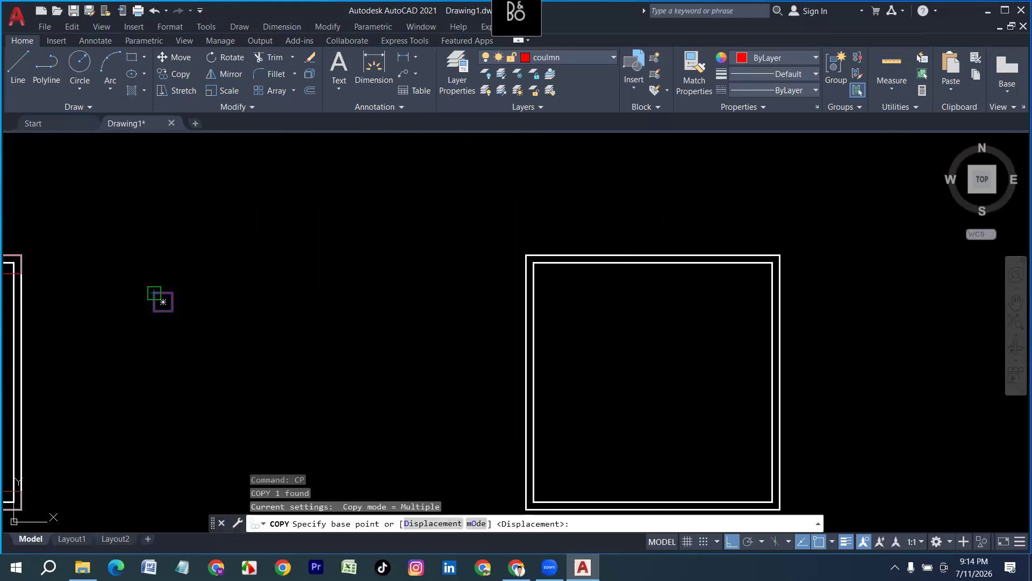
left_click(161, 299)
scroll(508, 266, "up", 3)
left_click(512, 275)
scroll(292, 305, "down", 5)
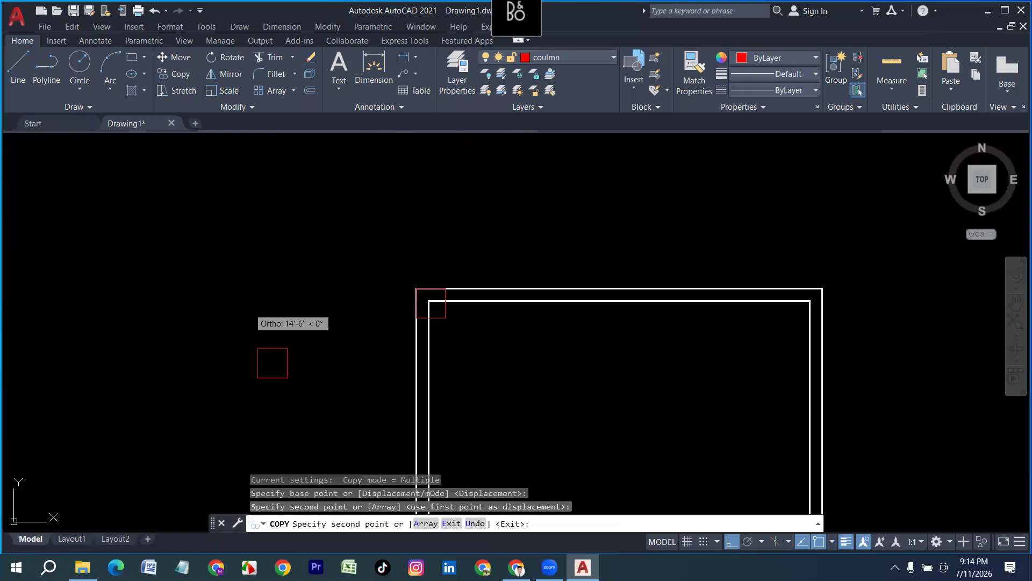
key("Escape")
Step: Mirror the upper-right room's top-left column about a vertical line through the top wall's midpoint, keeping the source column
scroll(355, 311, "up", 4)
left_click(365, 317)
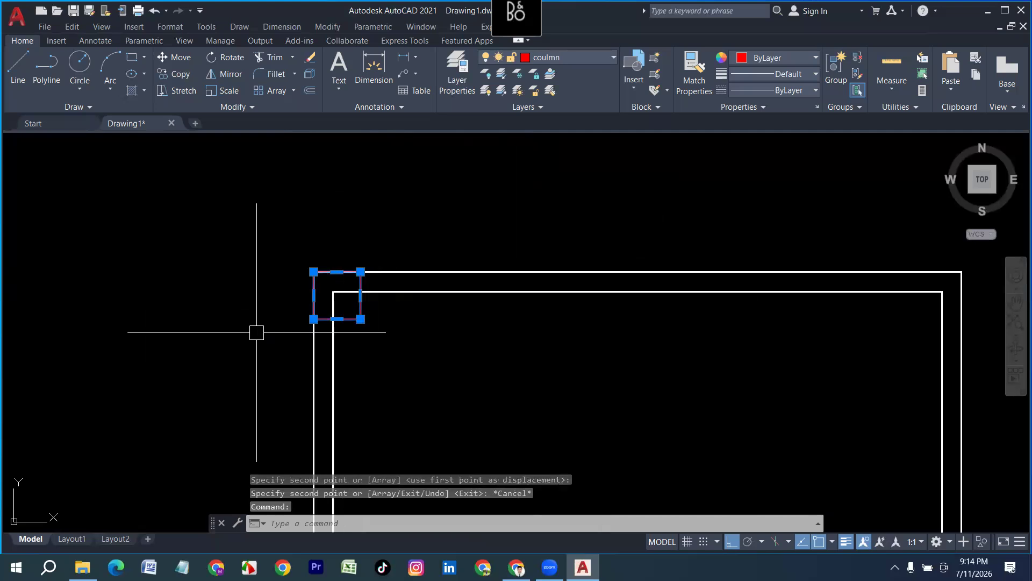
scroll(256, 331, "down", 3)
scroll(224, 334, "up", 1)
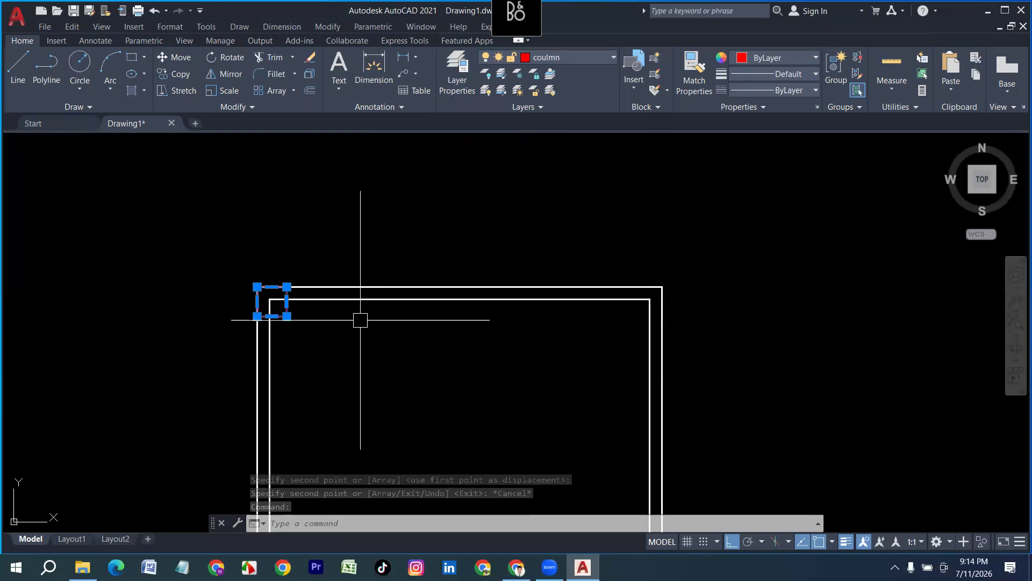
type("mi")
key("Return")
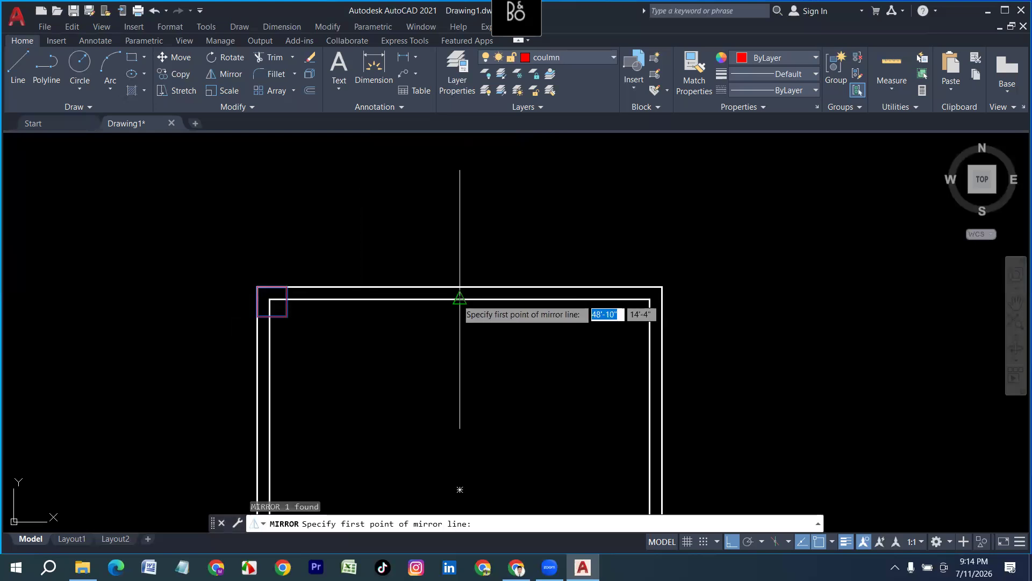
left_click(460, 298)
left_click(454, 226)
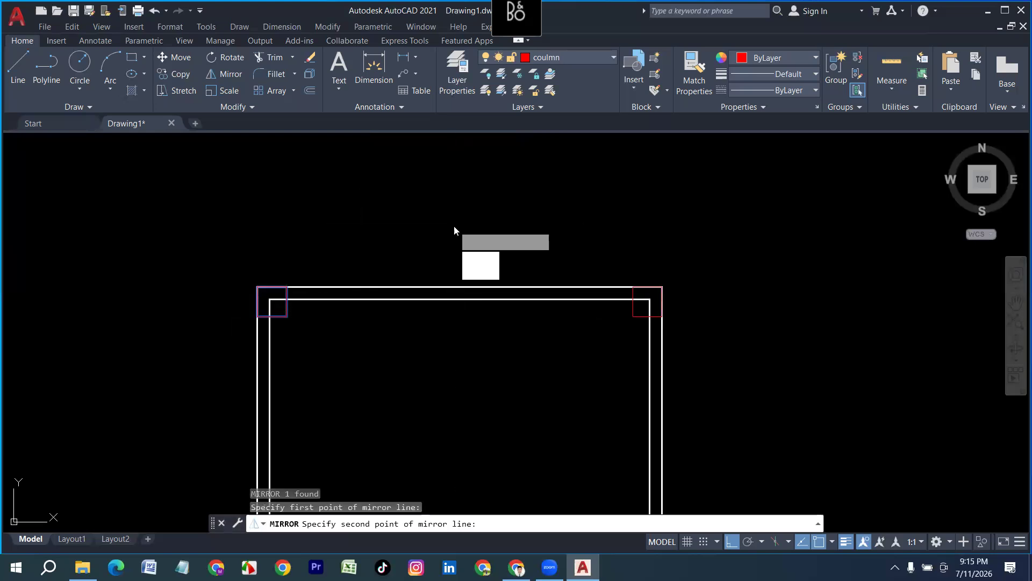
key("Return")
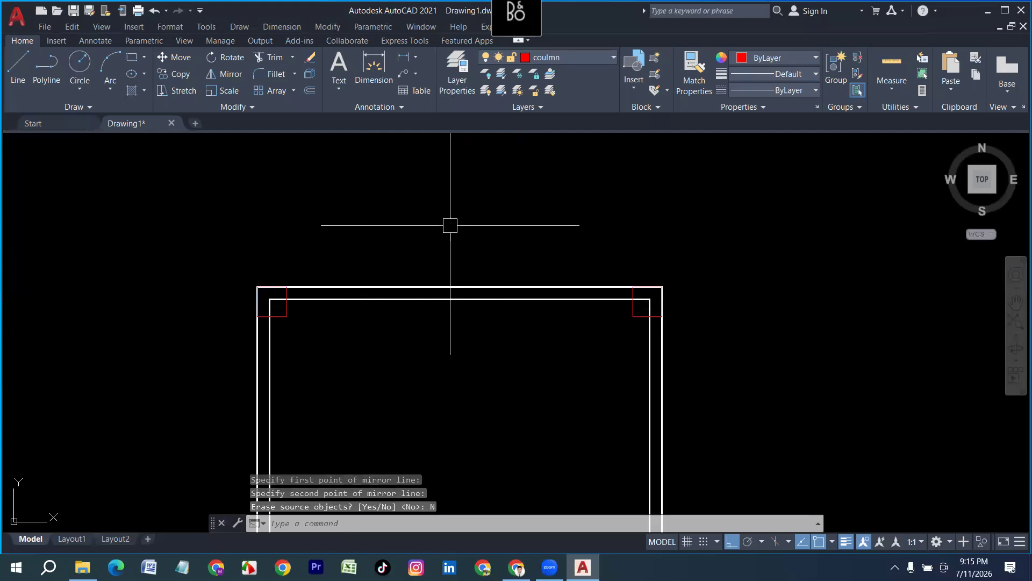
Step: Mirror the upper-right room's two top columns about a horizontal line through the side wall's midpoint, keeping the source columns
left_click(632, 315)
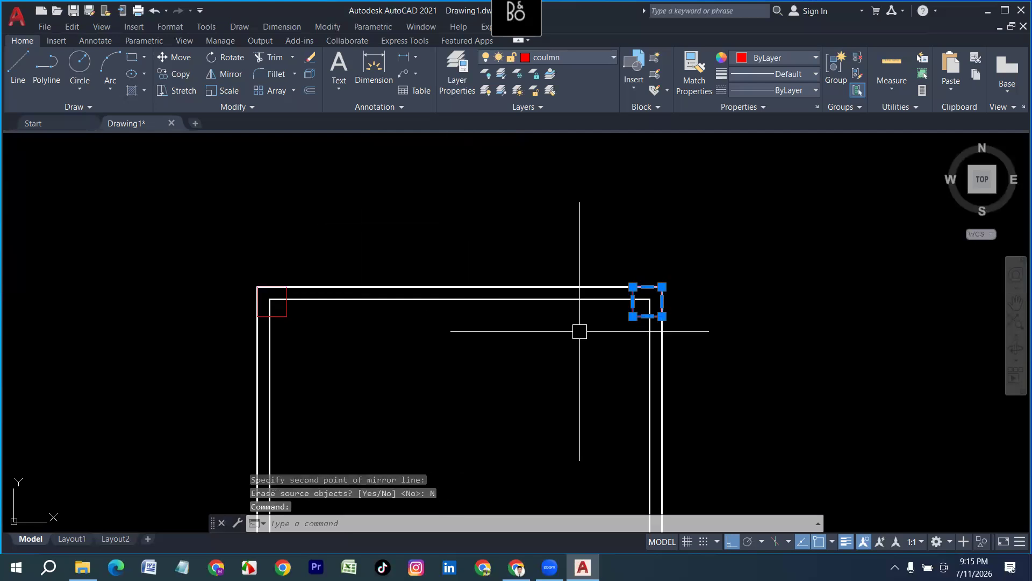
left_click(292, 316)
type("m")
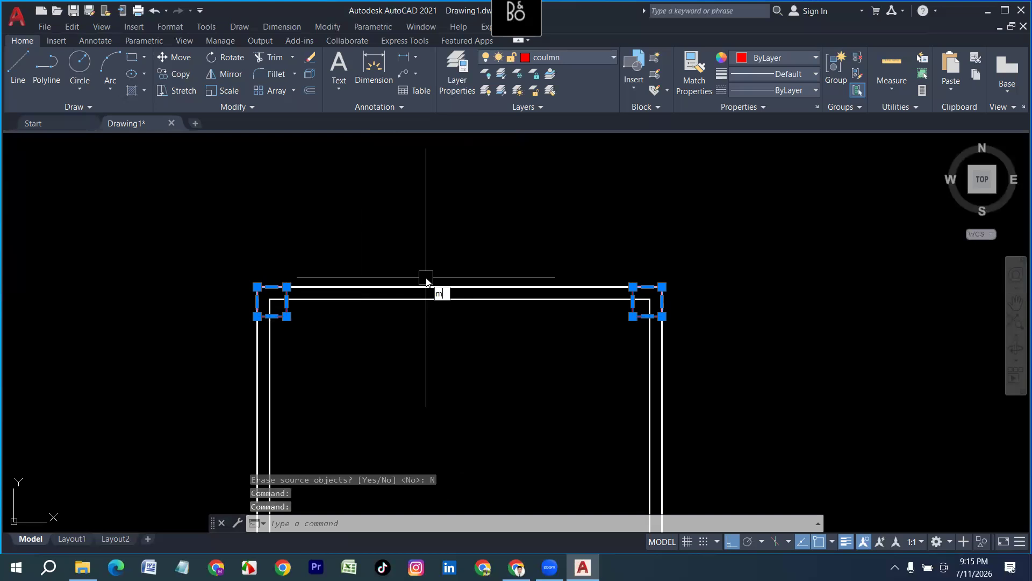
type("i")
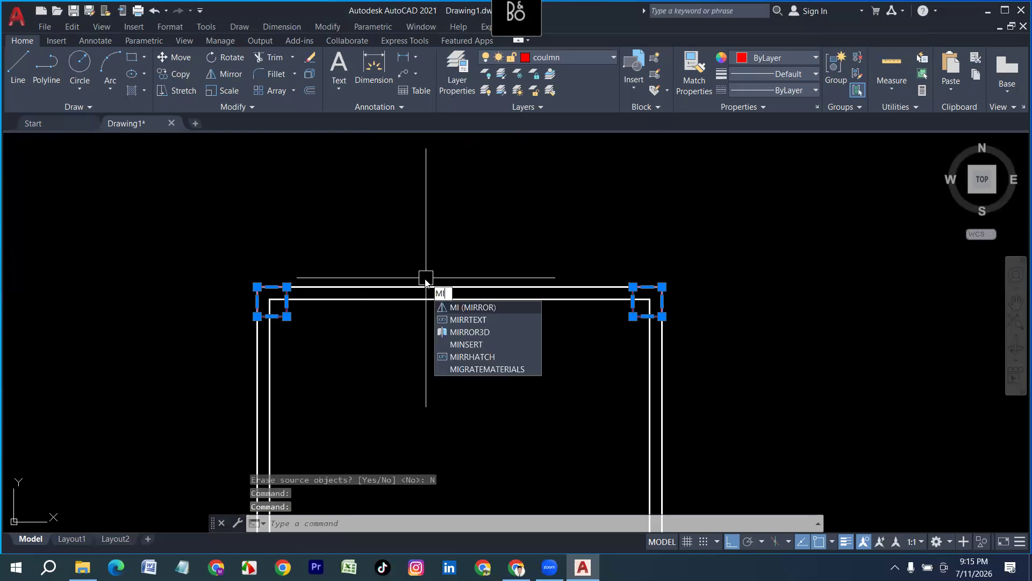
key("Return")
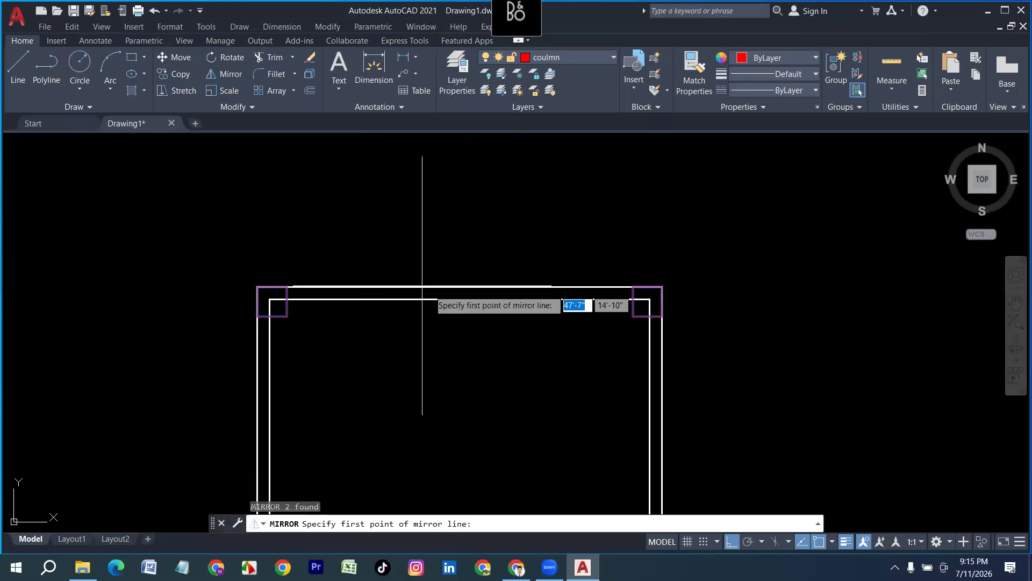
scroll(647, 300, "up", 2)
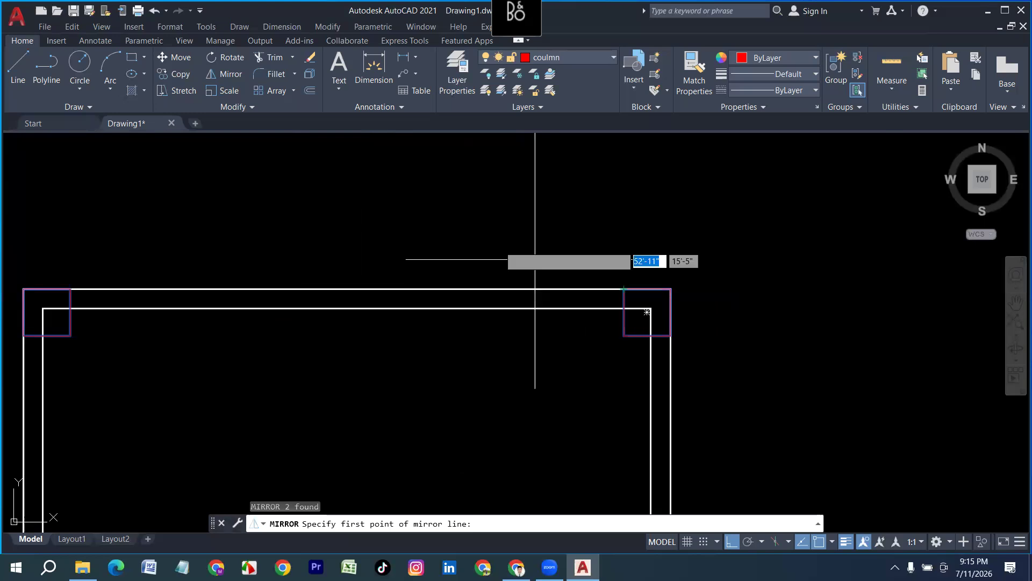
scroll(505, 242, "down", 4)
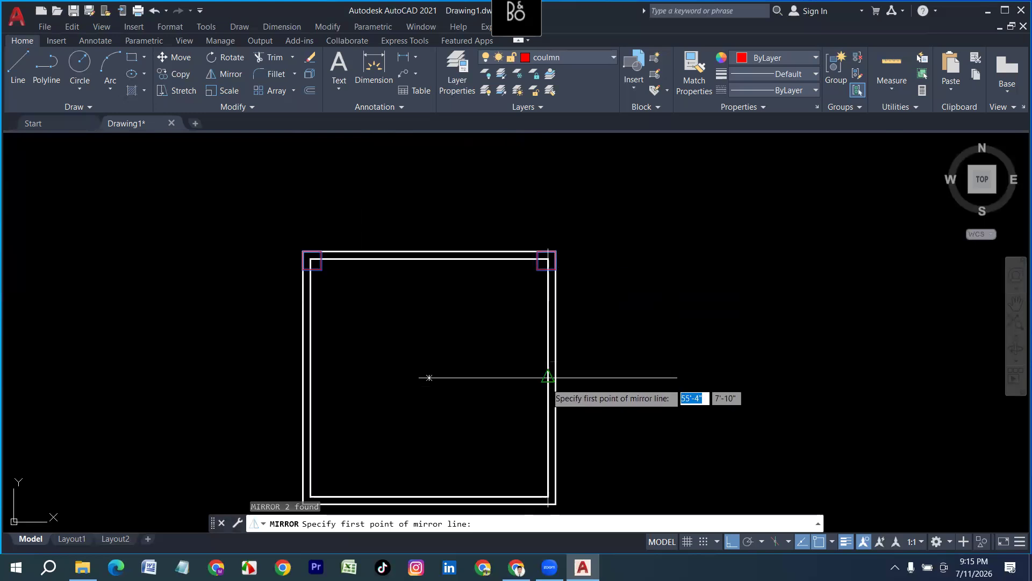
left_click(548, 378)
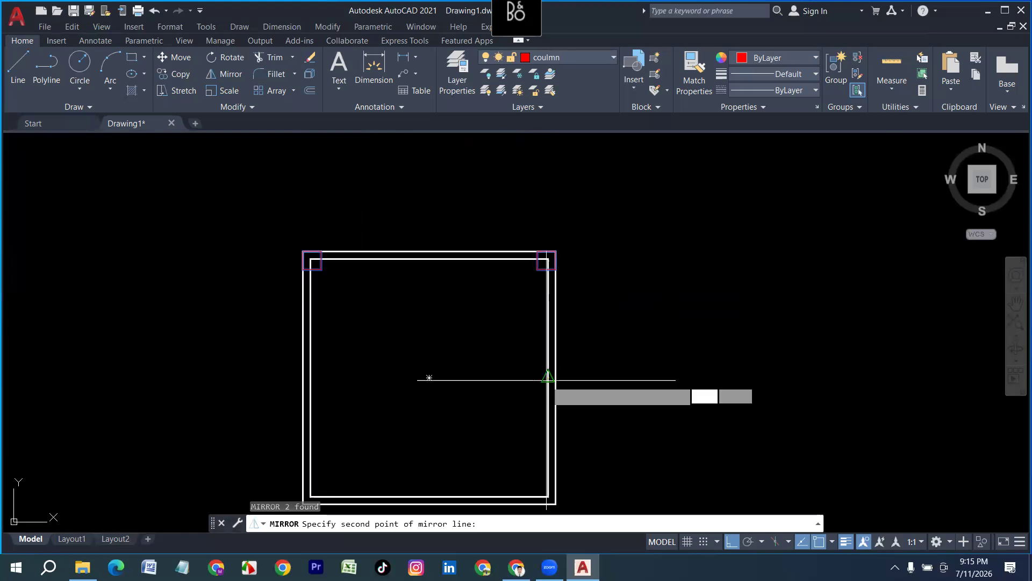
left_click(483, 382)
left_click(505, 430)
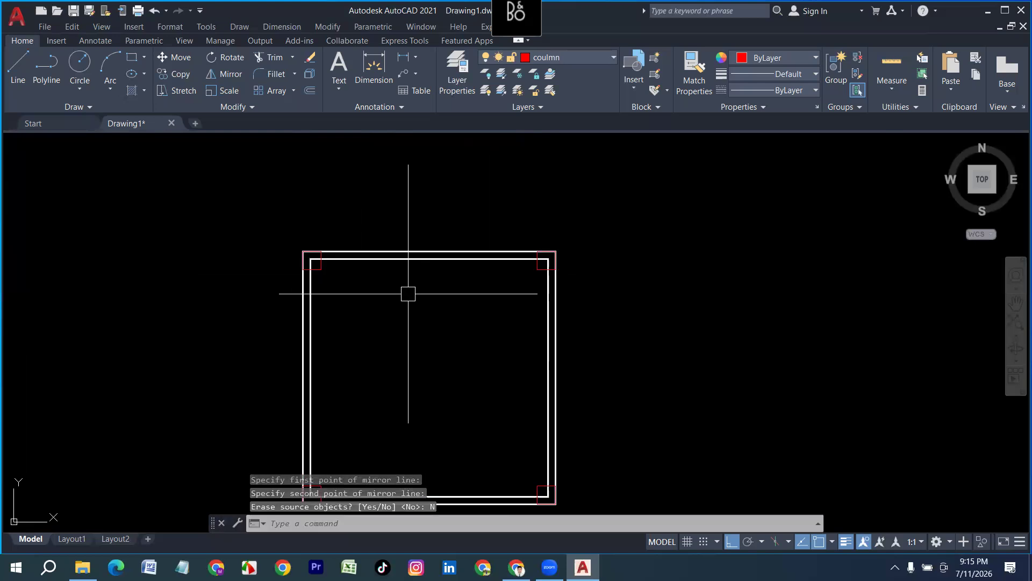
Step: Copy the upper-right room's top-left column straight down onto the lower-right wall square's top-left outer corner
scroll(408, 294, "down", 6)
middle_click_drag(343, 396, 353, 290)
scroll(379, 157, "up", 2)
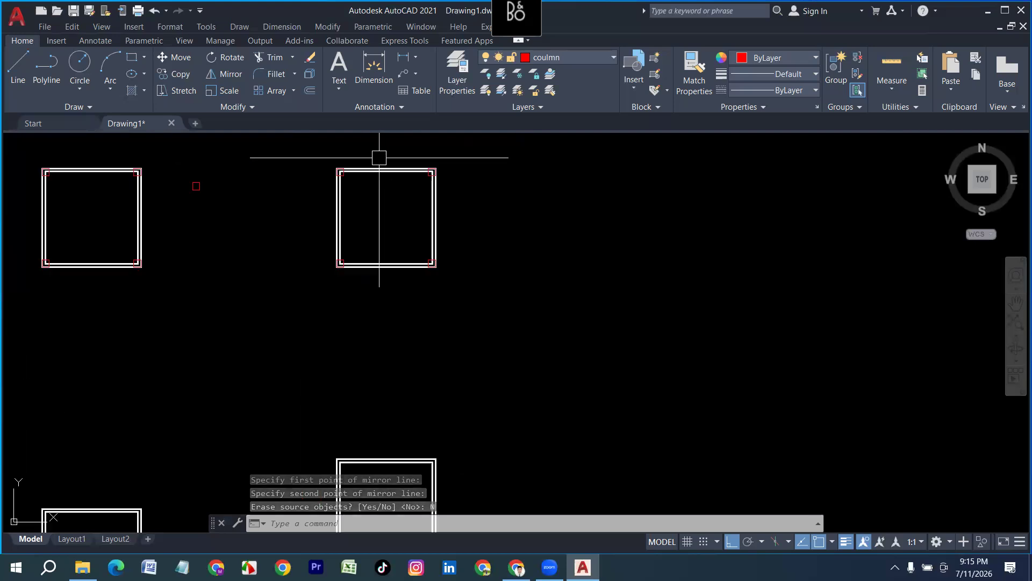
scroll(379, 157, "up", 3)
left_click(307, 181)
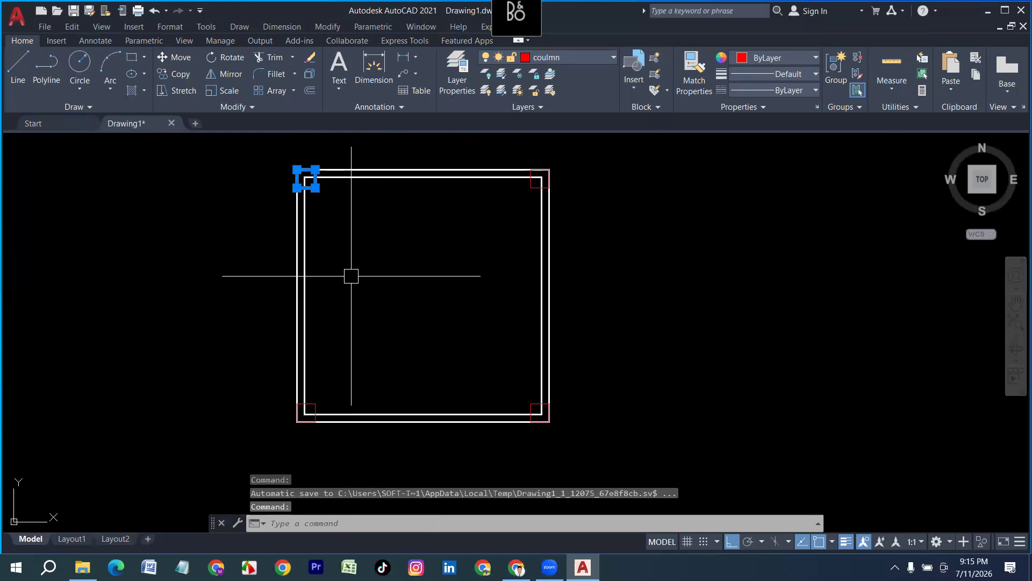
type("p")
key("Return")
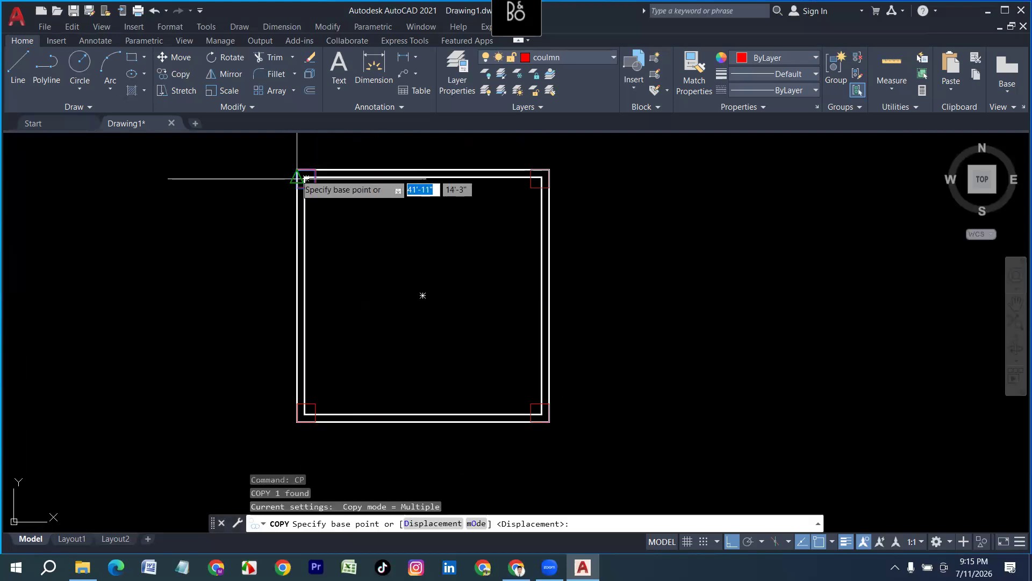
left_click(297, 169)
scroll(369, 194, "down", 5)
scroll(350, 295, "up", 7)
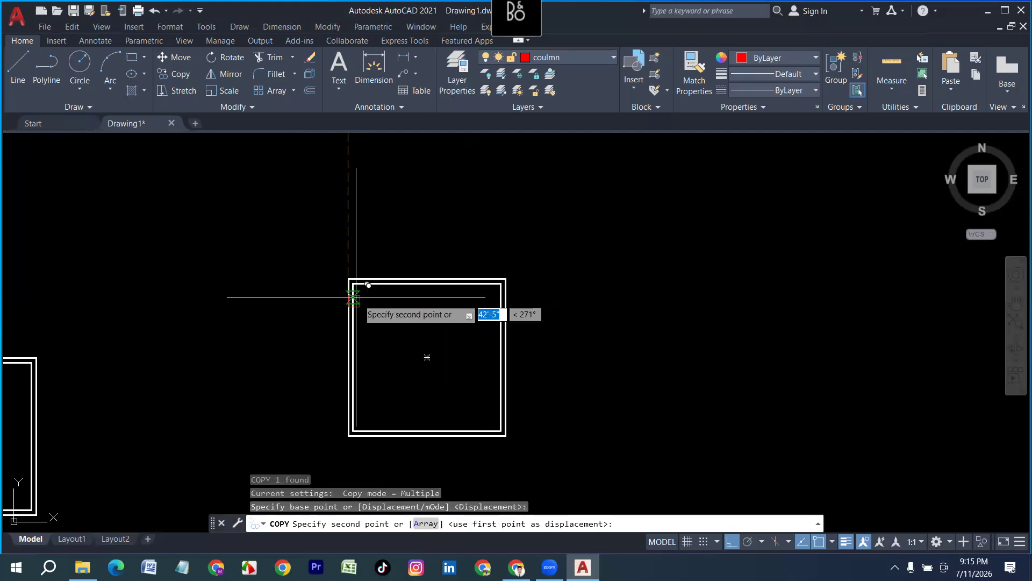
left_click(340, 265)
scroll(382, 291, "up", 2)
key("Escape")
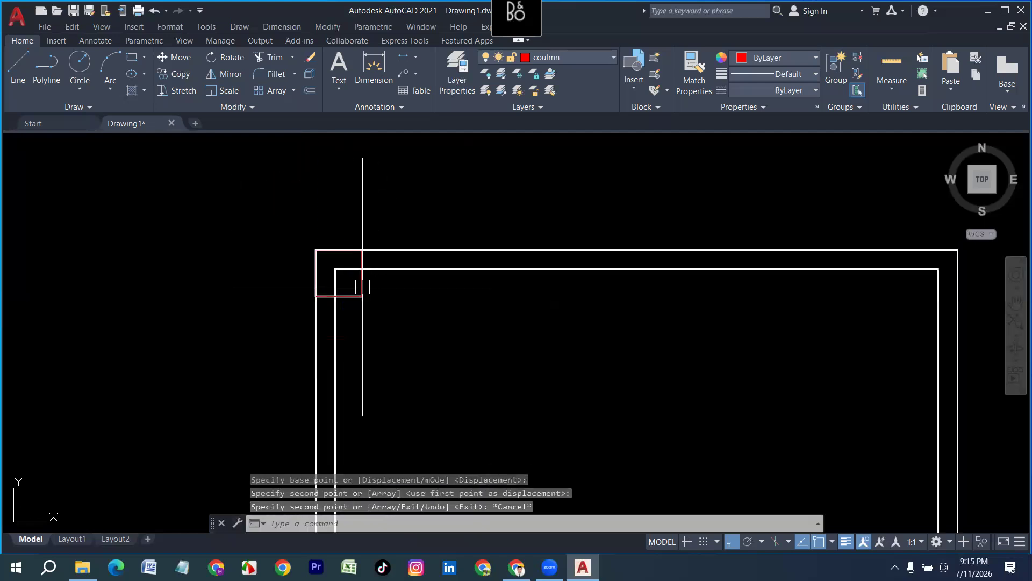
Step: Copy the lower-right room's top-left column across onto the room's top-right outer wall corner
left_click(361, 290)
scroll(290, 298, "down", 3)
type("cp")
key("Return")
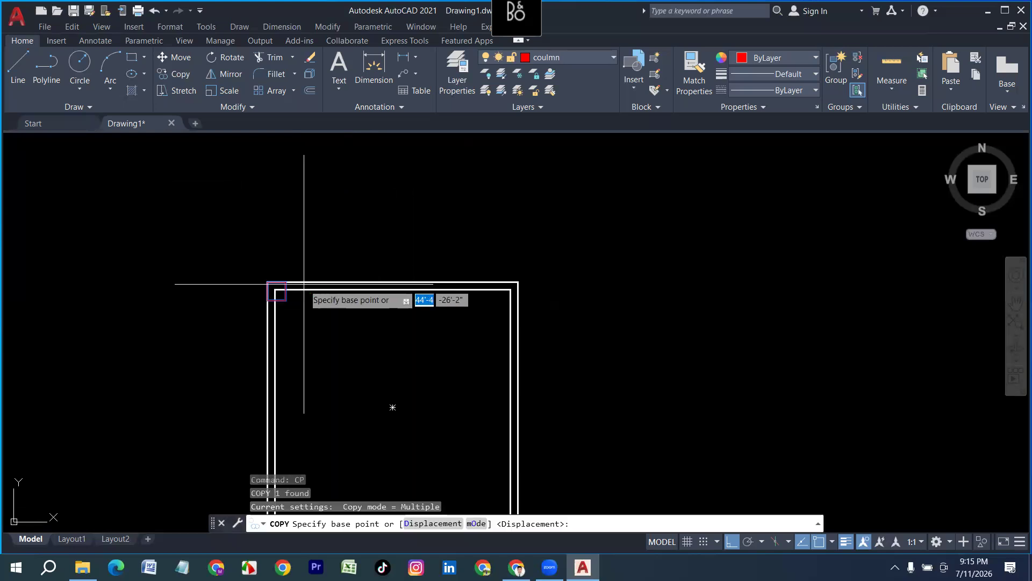
left_click(286, 282)
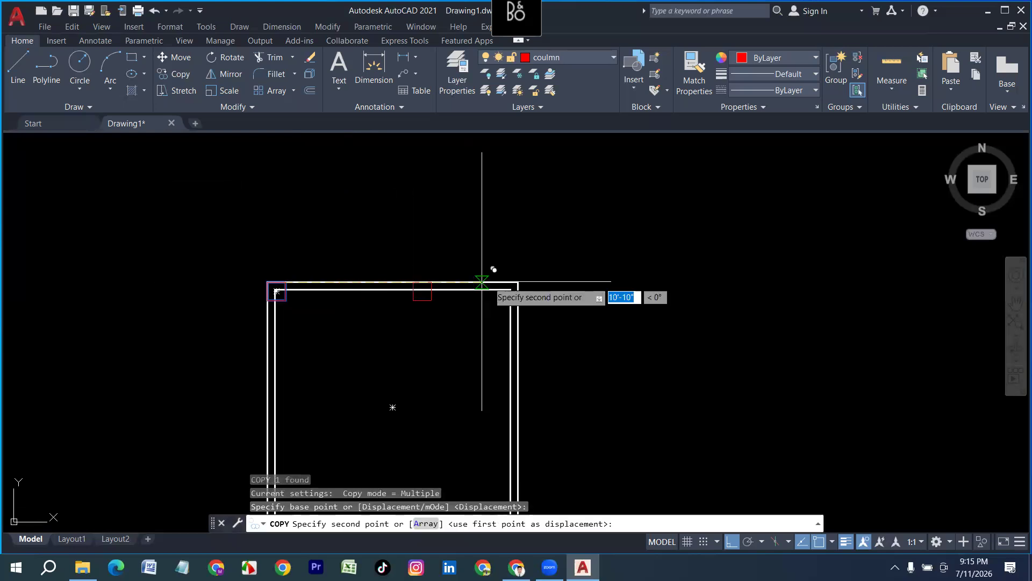
left_click(518, 282)
key("Escape")
Step: Copy the lower-right room's two top columns straight down onto its two bottom outer wall corners
scroll(500, 307, "up", 2)
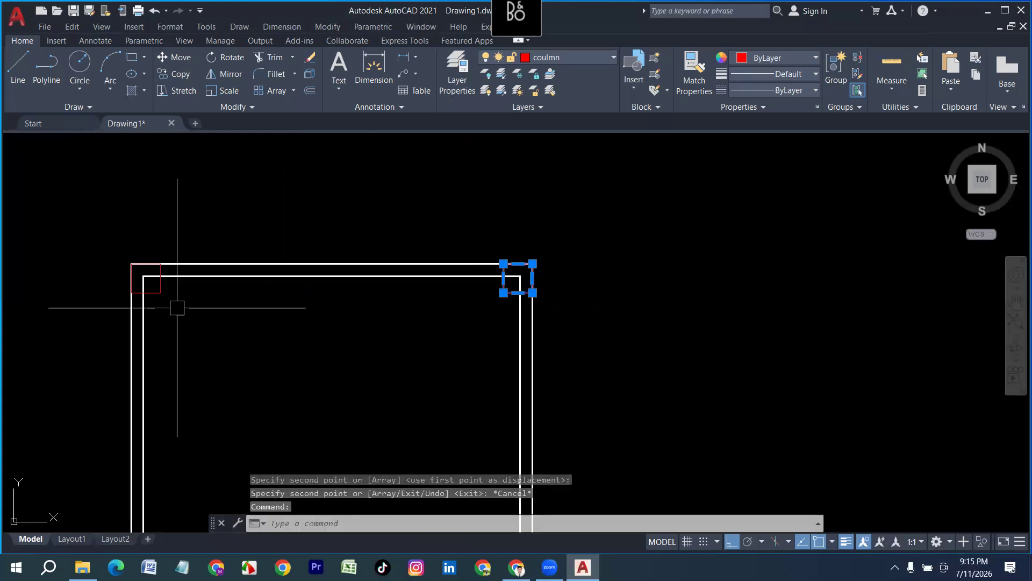
type("p")
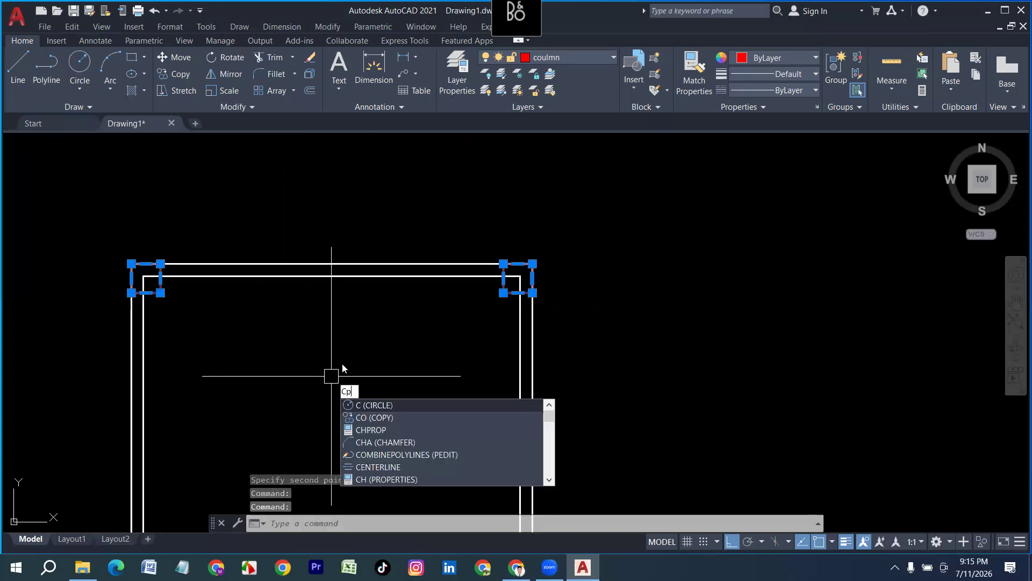
key("Return")
left_click(533, 293)
scroll(538, 339, "down", 4)
scroll(545, 333, "up", 4)
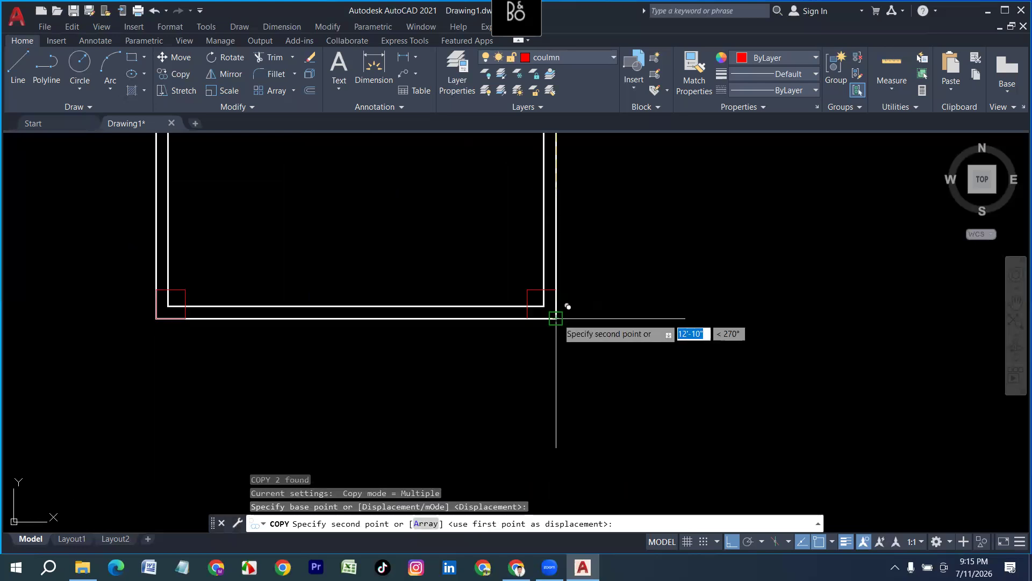
left_click(525, 410)
scroll(525, 410, "down", 6)
key("Escape")
Step: Trim the inner wall lines that run inside the upper-left room's two top corner columns
scroll(329, 232, "up", 10)
key("Escape")
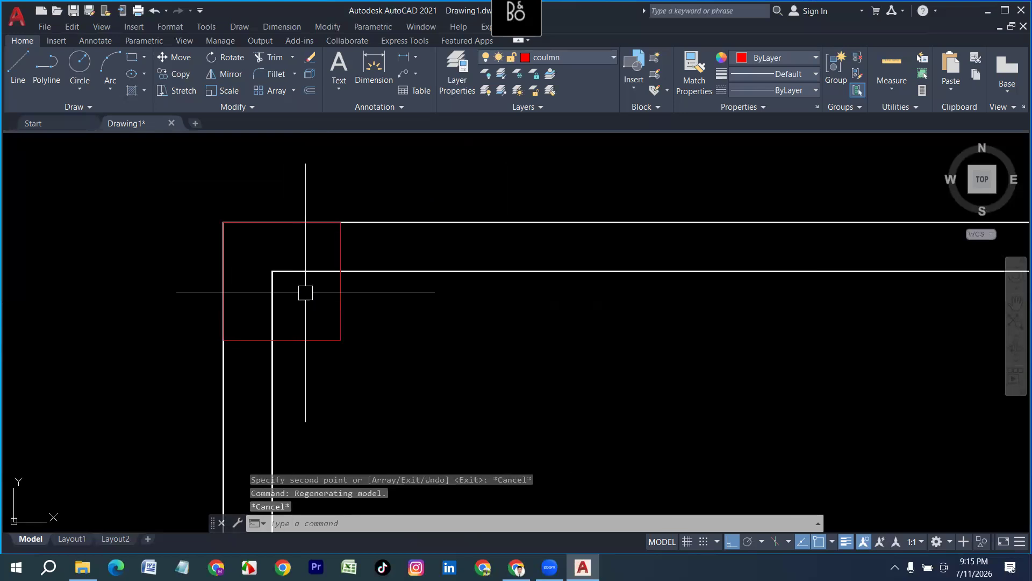
key("Return")
mouse_move(310, 298)
left_mouse_down()
mouse_move(259, 272)
mouse_move(306, 293)
left_mouse_up()
scroll(306, 293, "up", 3)
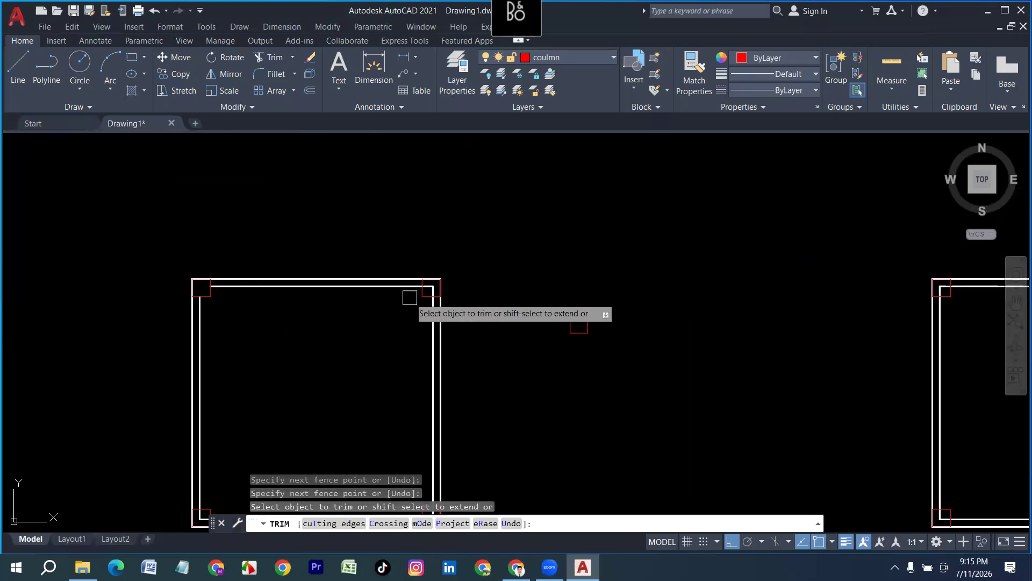
scroll(462, 233, "down", 5)
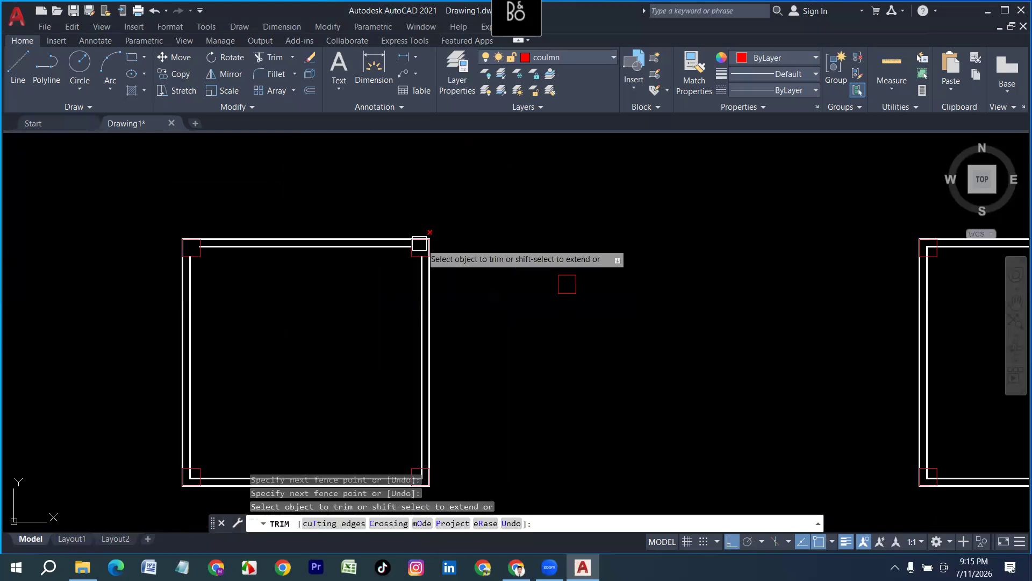
Step: Trim the inner wall lines that run inside the upper-left room's two bottom corner columns
middle_click_drag(400, 384, 399, 359)
scroll(430, 363, "up", 5)
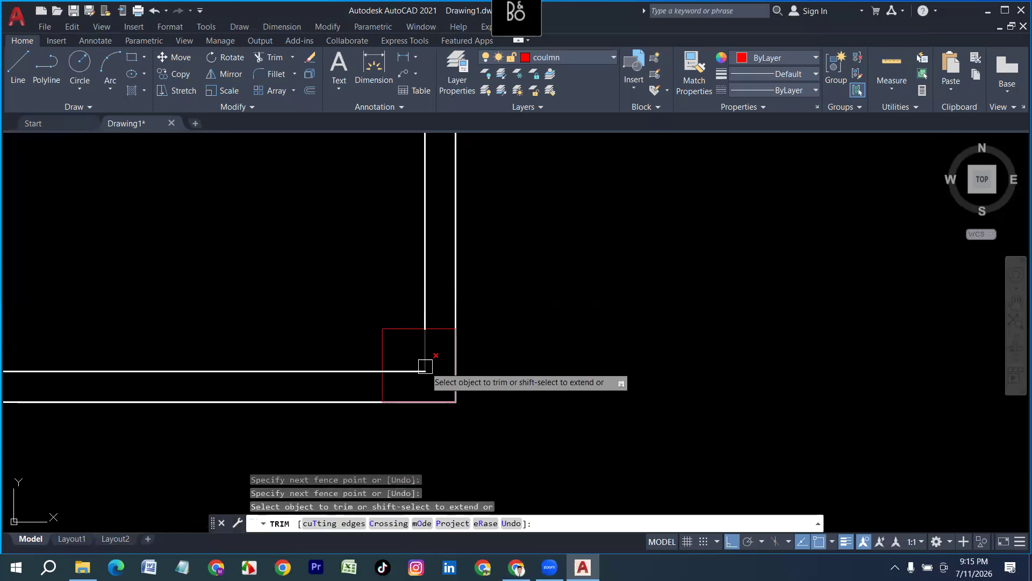
scroll(381, 385, "down", 5)
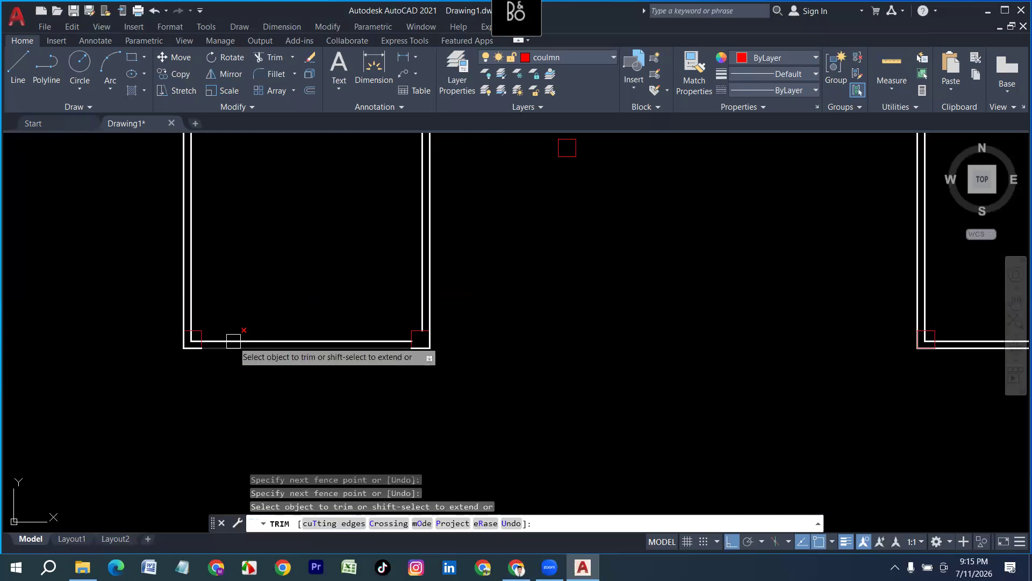
scroll(177, 350, "up", 5)
mouse_move(124, 384)
left_mouse_down()
mouse_move(86, 350)
mouse_move(163, 373)
left_mouse_up()
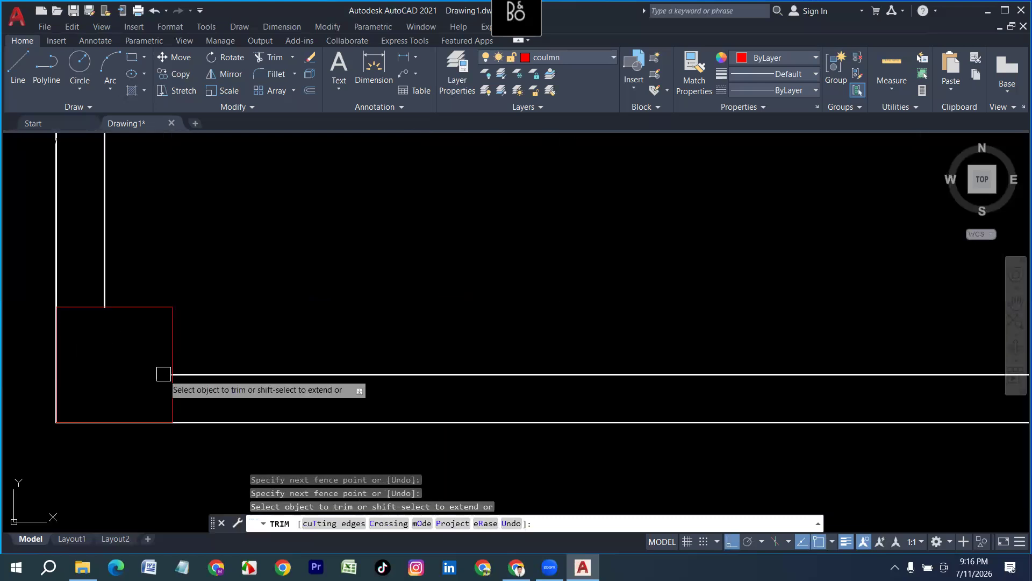
scroll(164, 373, "down", 5)
key("Escape")
middle_click_drag(324, 286, 307, 397)
scroll(323, 387, "down", 2)
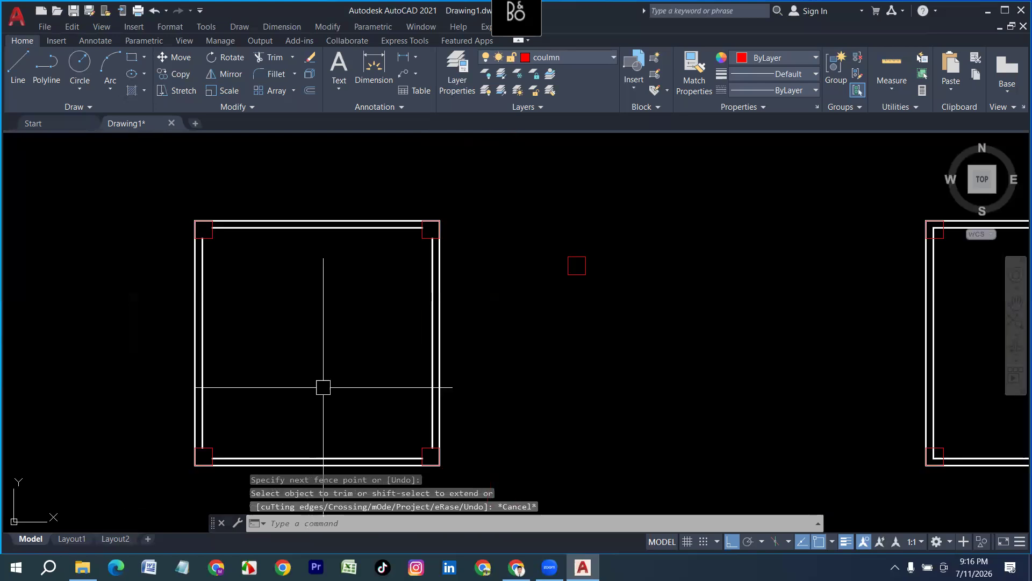
left_click(583, 61)
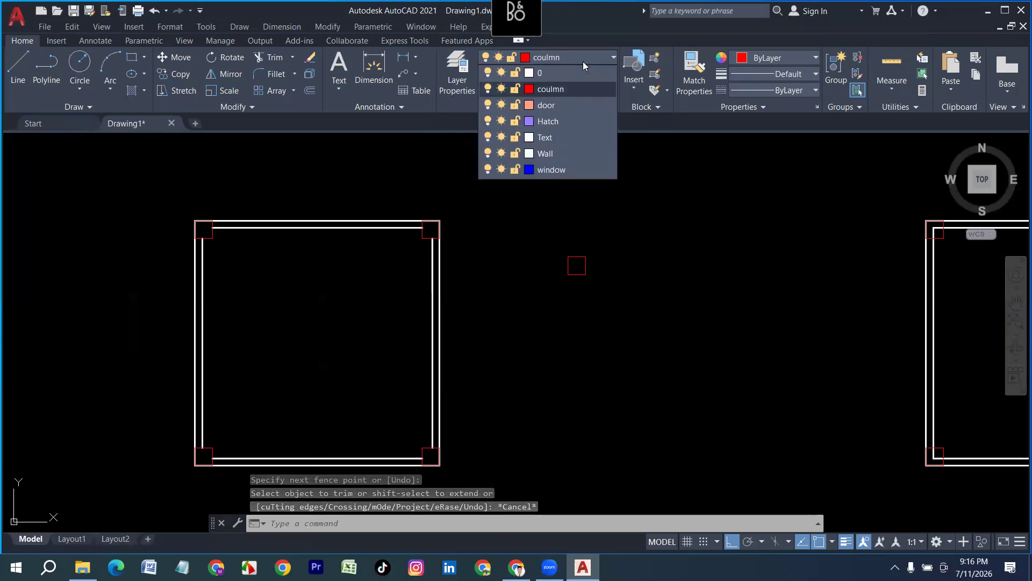
left_click(558, 122)
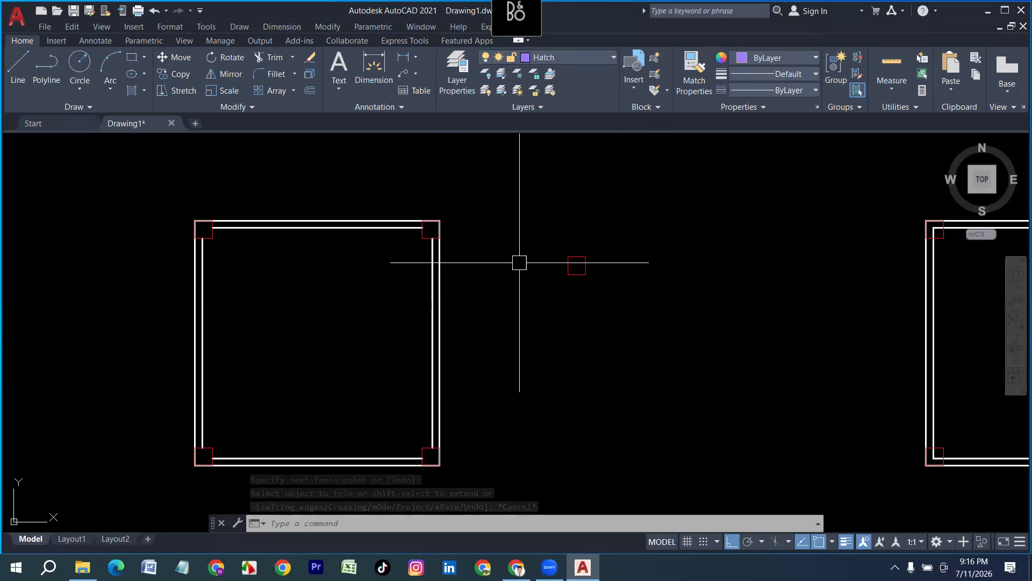
scroll(329, 208, "up", 2)
key("Escape")
key("Escape")
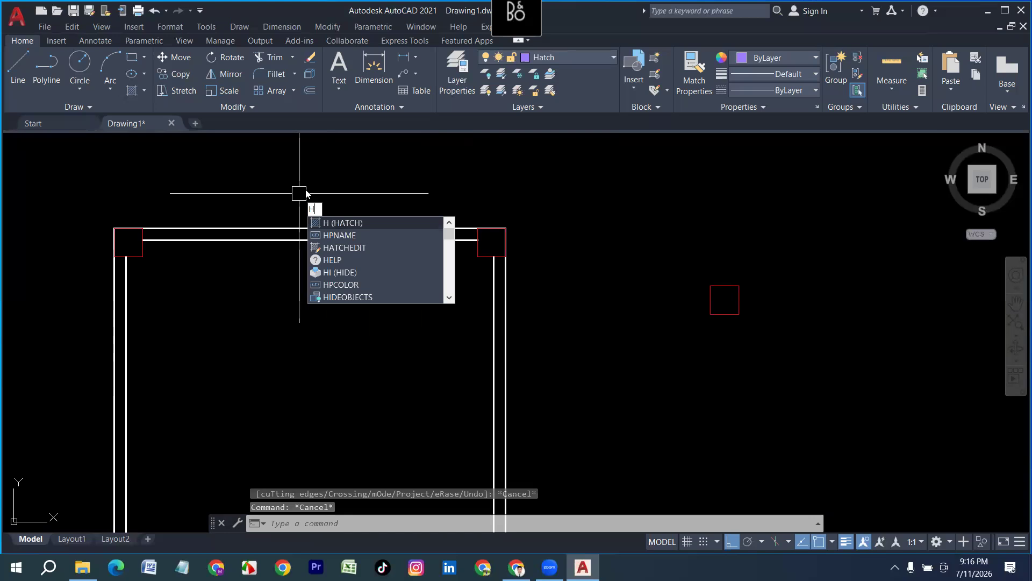
key("Escape")
scroll(348, 256, "down", 4)
scroll(507, 283, "up", 4)
scroll(506, 283, "down", 2)
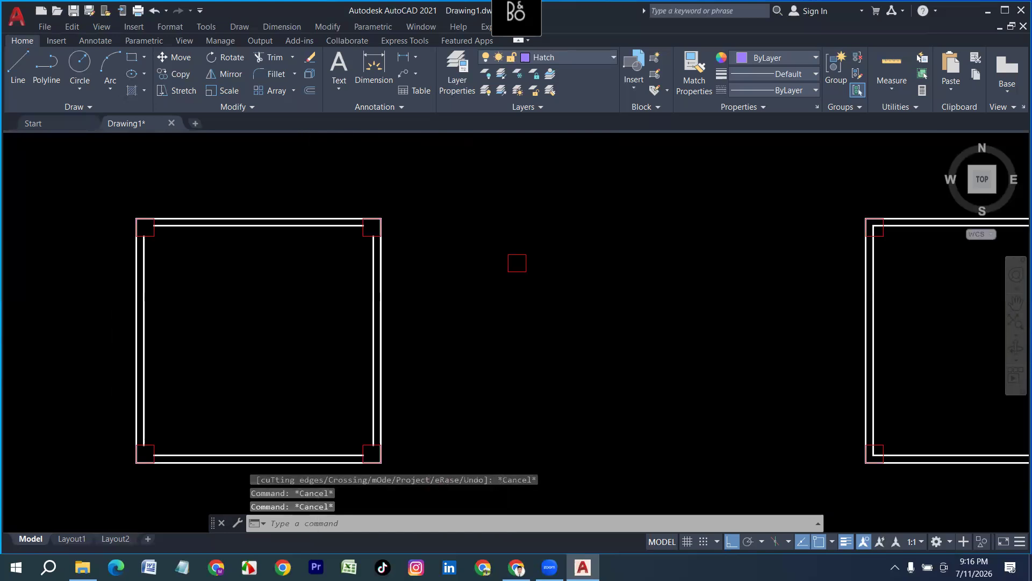
scroll(478, 291, "down", 2)
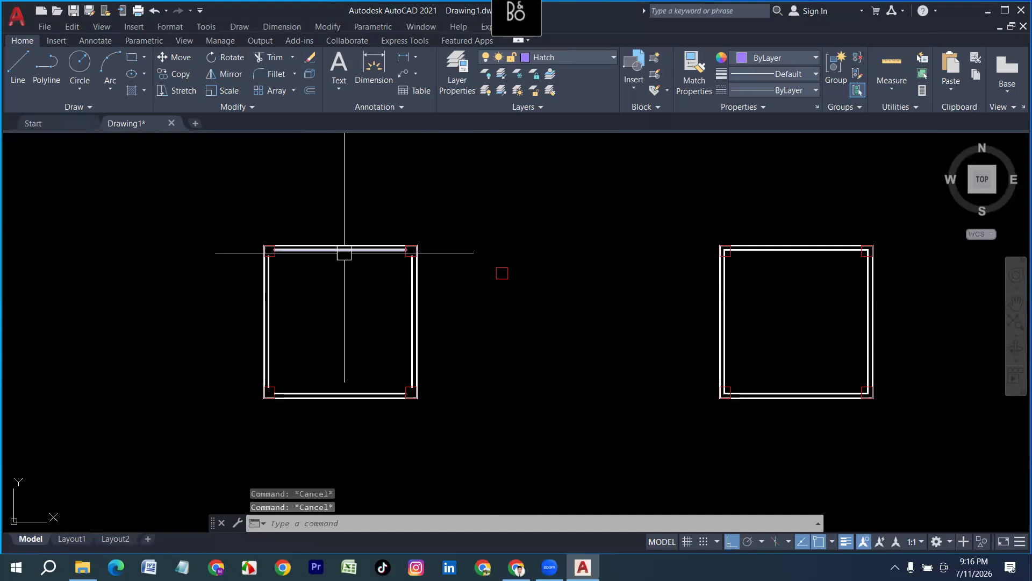
scroll(345, 252, "up", 4)
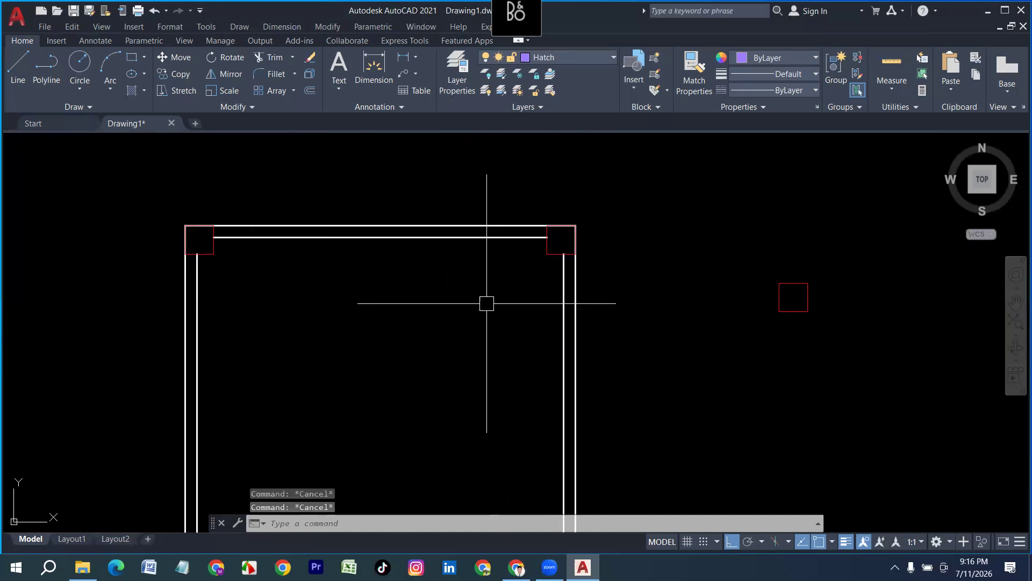
scroll(364, 286, "down", 2)
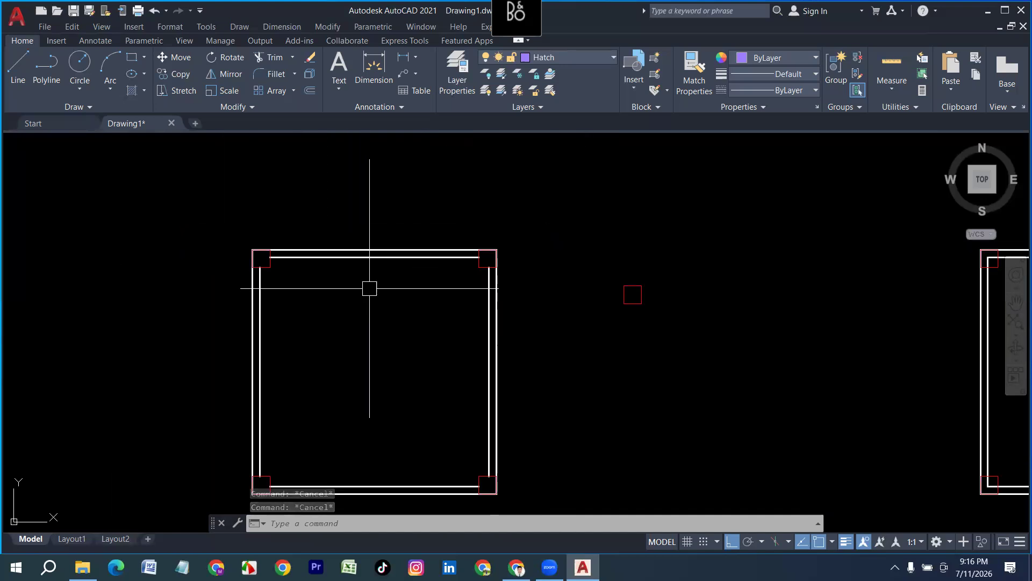
Step: Make window the current layer and draw a vertical line upward from the inner midpoint of the upper-left room's top wall
left_click(558, 63)
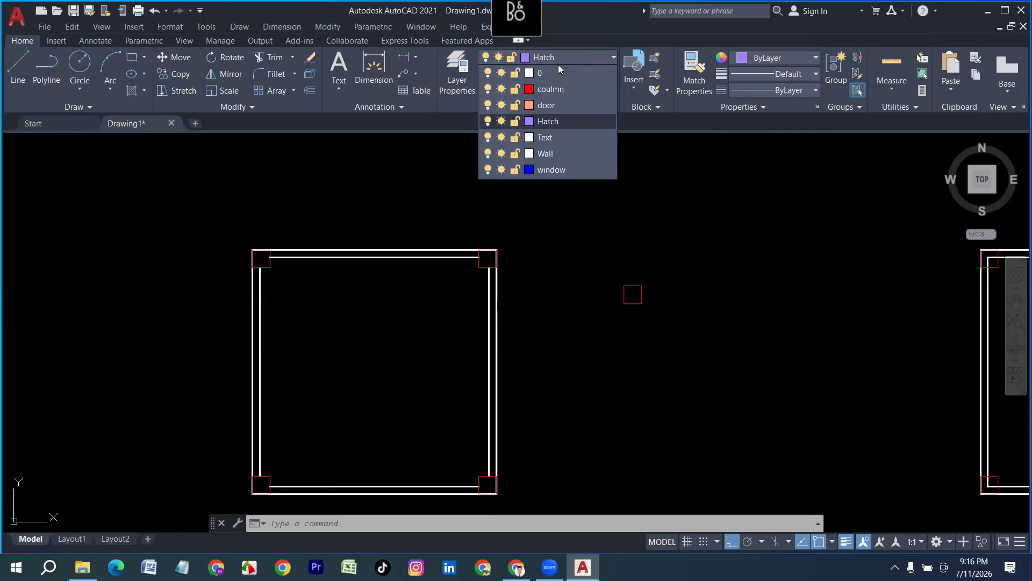
left_click(556, 170)
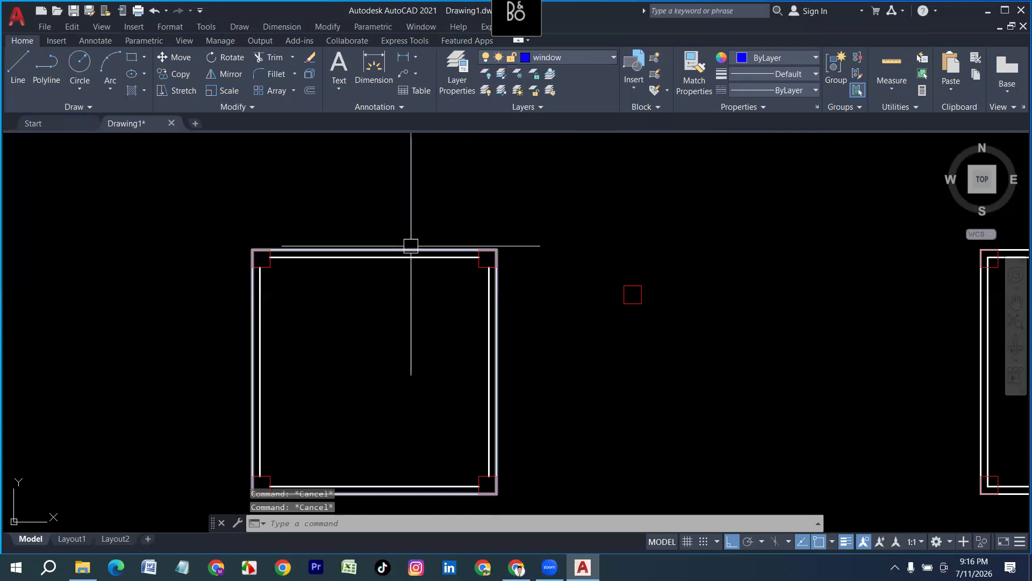
type("l")
key("Return")
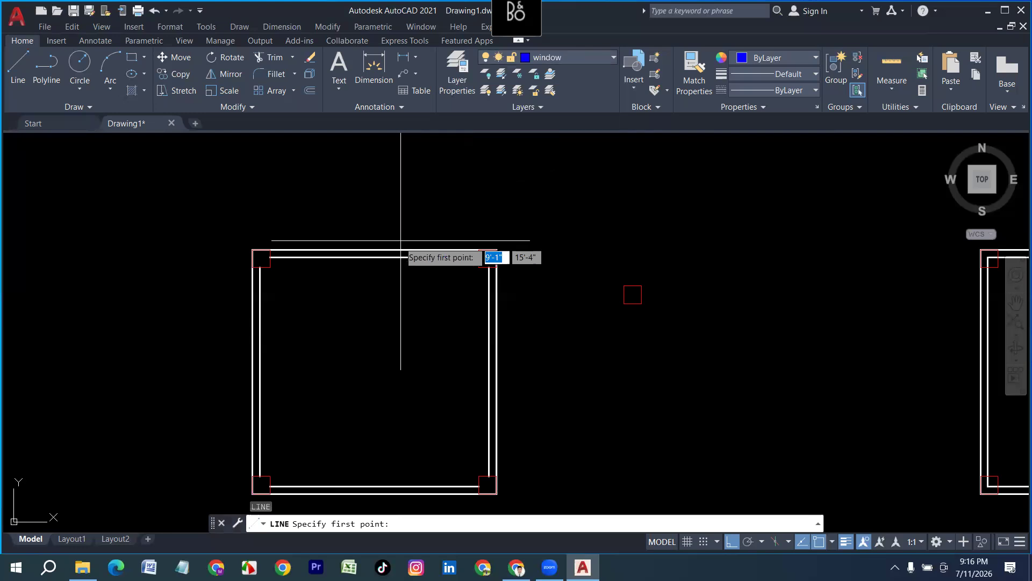
left_click(374, 256)
left_click(374, 183)
key("Return")
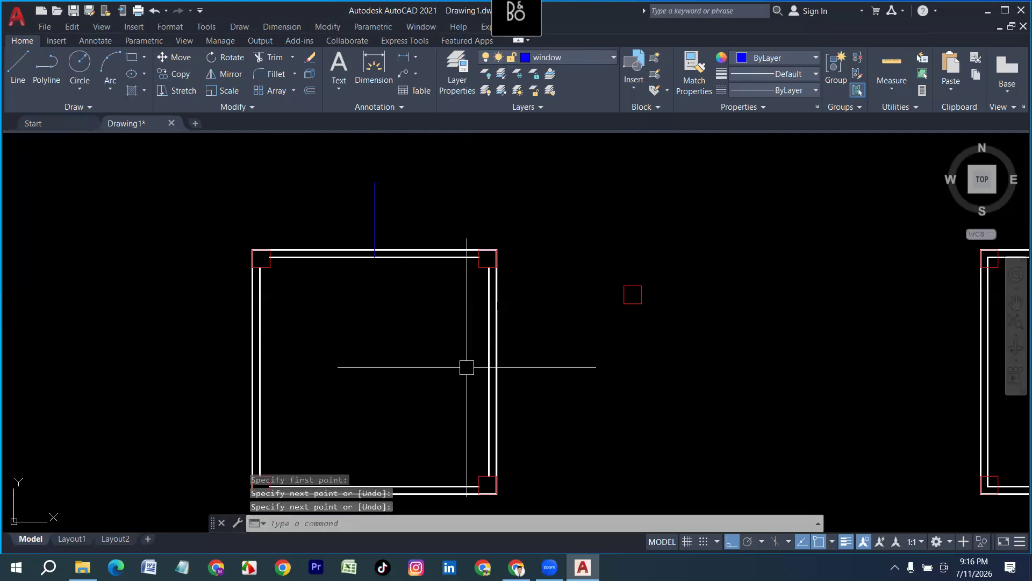
Step: Draw horizontal lines outward from the inner midpoints of the upper-left room's right and left walls, the right one about 4'-4" long
key("Return")
left_click(488, 371)
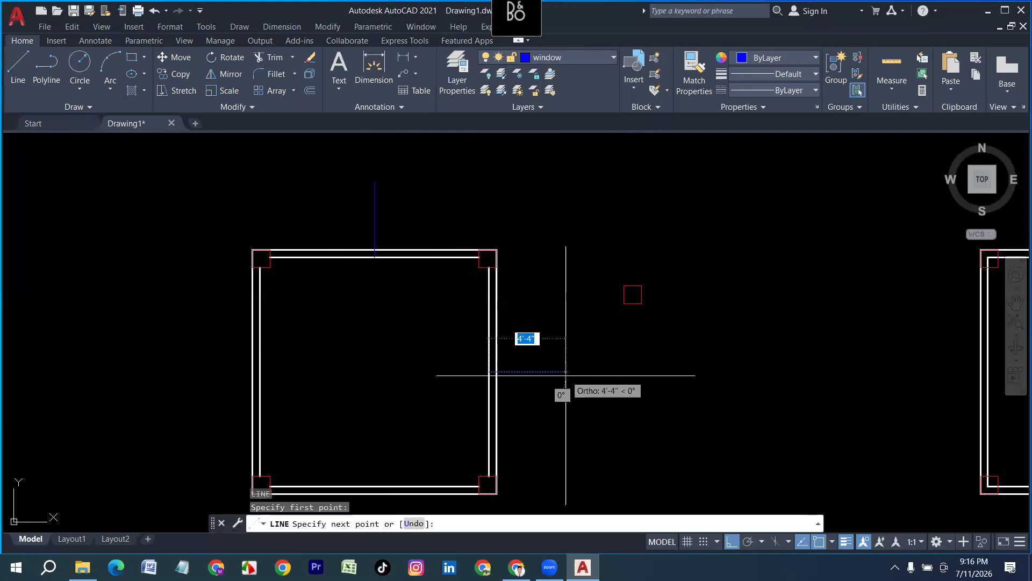
left_click(565, 376)
key("Return")
key("Return")
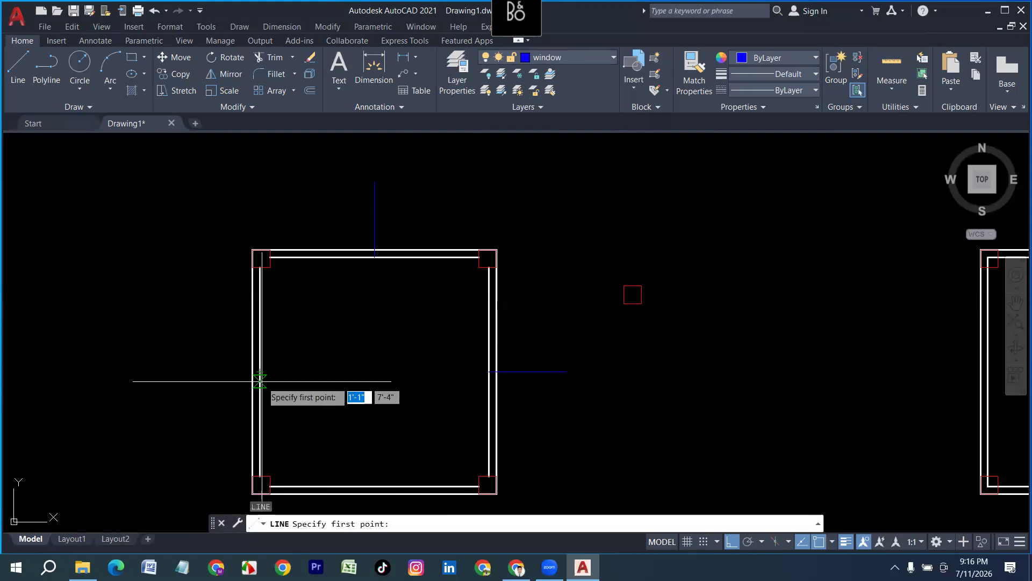
left_click(260, 380)
left_click(207, 380)
key("Return")
Step: Offset the upper-left room's top-wall centre line to both sides to mark the window opening's edges
scroll(307, 322, "down", 4)
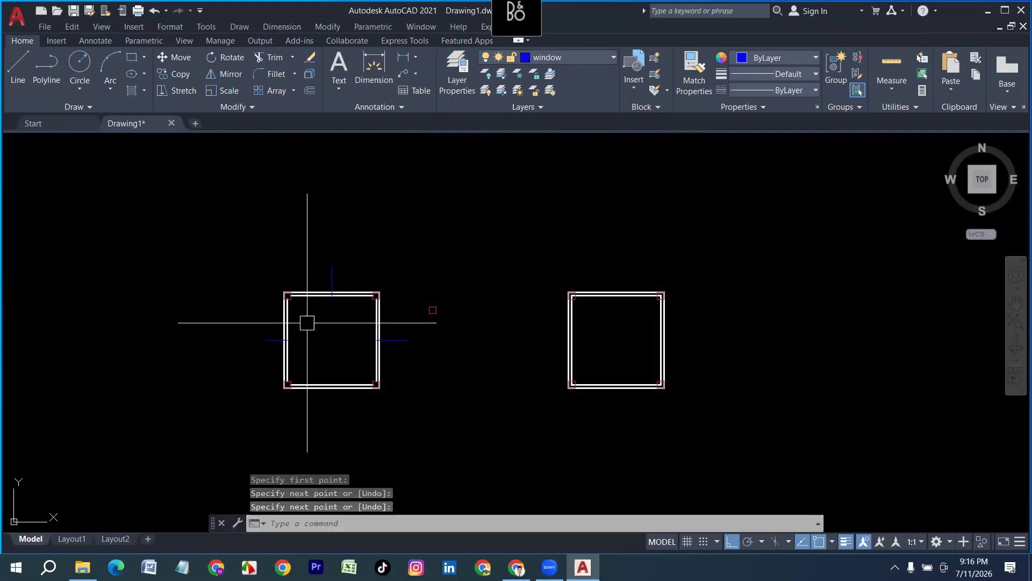
scroll(345, 392, "up", 4)
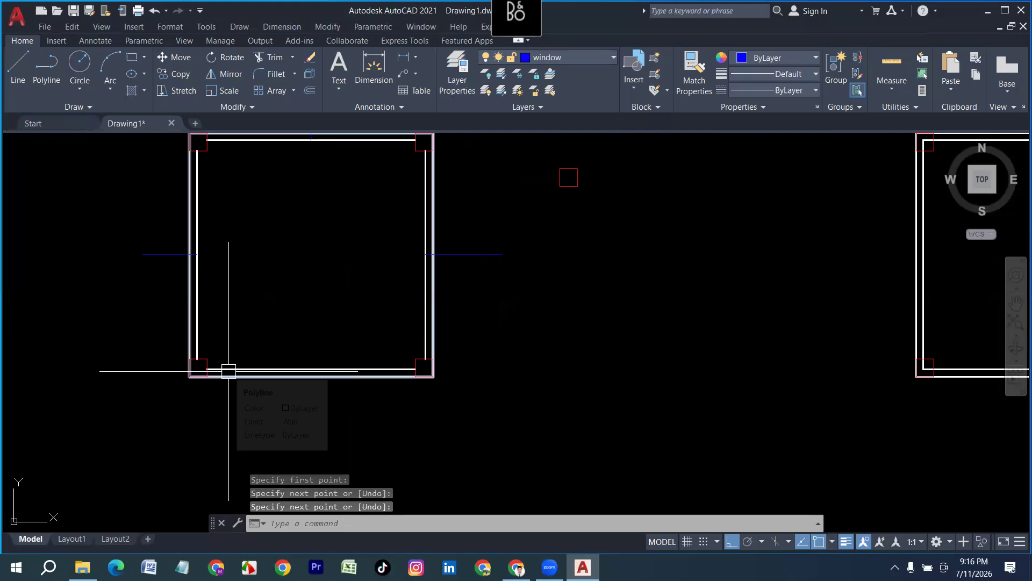
middle_click_drag(334, 382, 338, 401)
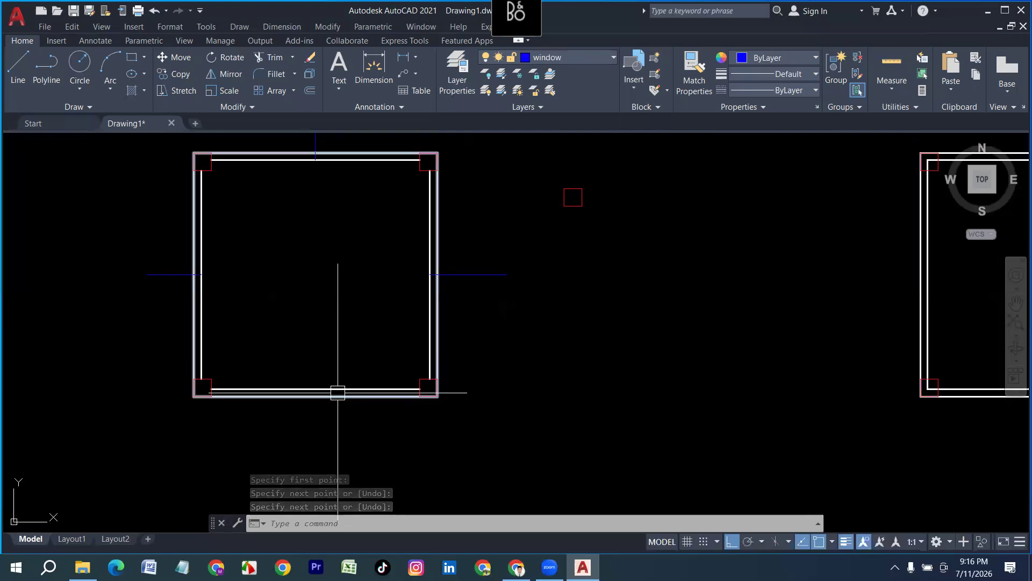
scroll(357, 344, "down", 3)
scroll(353, 281, "up", 3)
key("Escape")
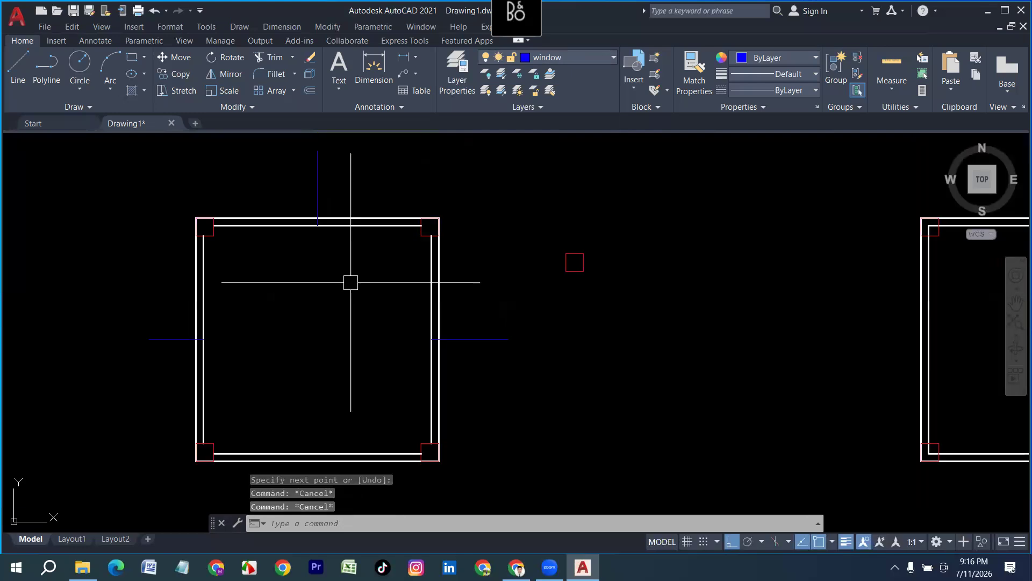
type("o")
key("Return")
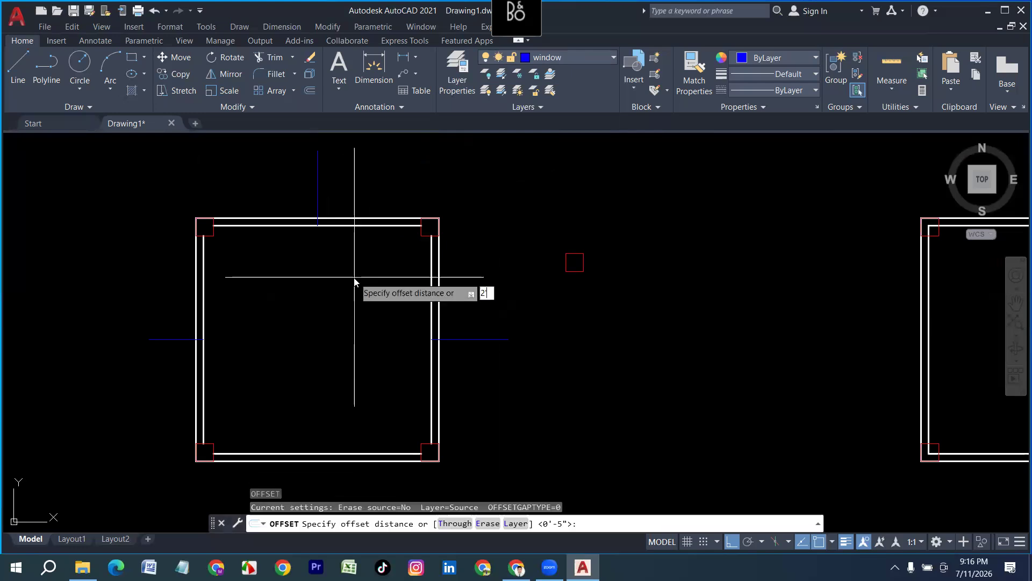
key("Return")
left_click(314, 164)
left_click(313, 164)
left_click(321, 181)
left_click(387, 176)
left_click(387, 175)
Step: Offset the right-wall and left-wall centre lines upward and downward by the same distance to mark the side window openings
left_click(462, 339)
left_click(473, 306)
left_click(472, 339)
left_click(468, 388)
left_click(166, 339)
left_click(171, 346)
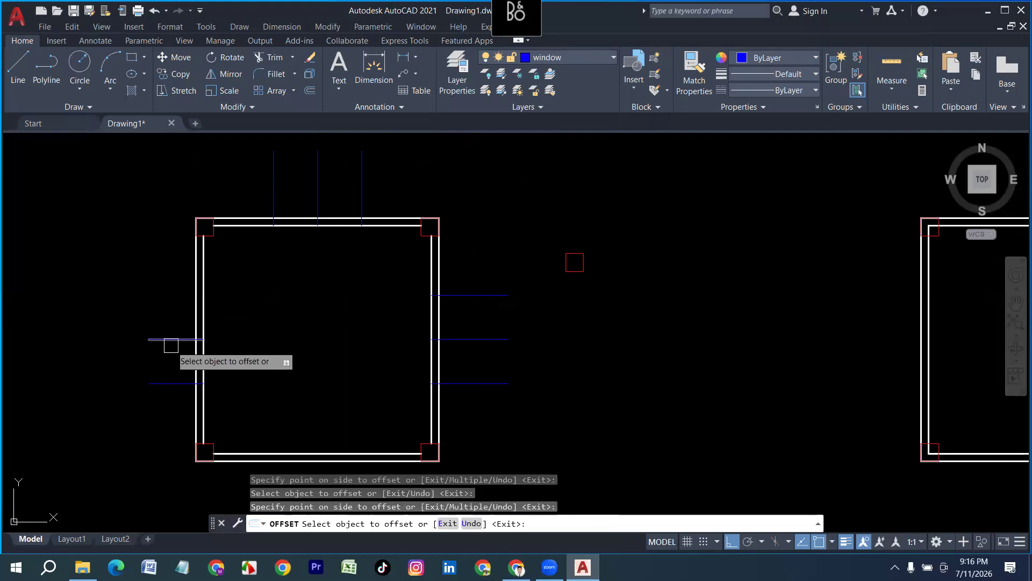
scroll(207, 352, "up", 2)
key("Escape")
key("Escape")
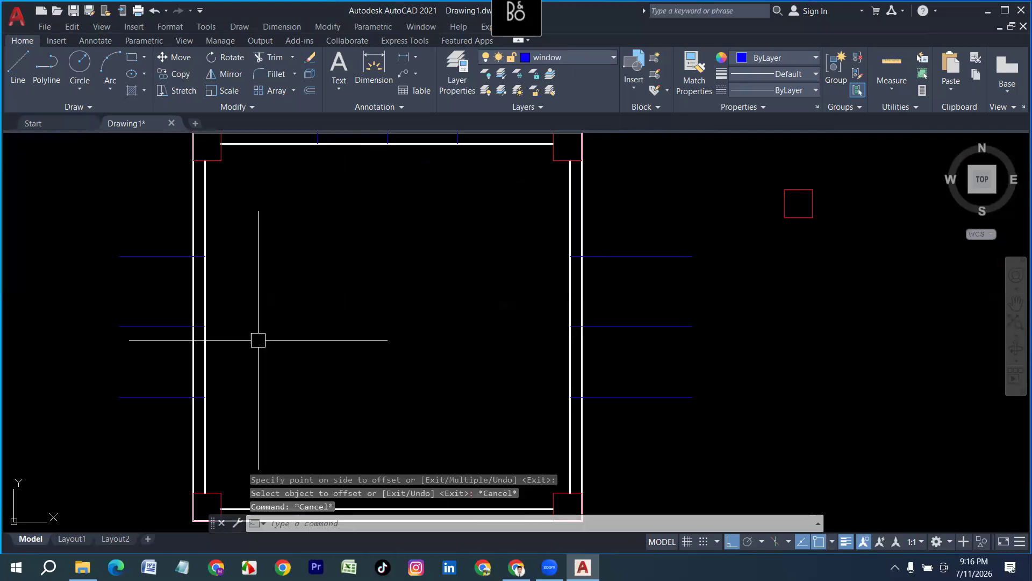
Step: Trim the left wall between its outer window marks, removing the centre line and the mark ends projecting beyond the wall
type("tr")
key("Return")
left_click(237, 299)
left_click(120, 299)
key("Return")
left_click(138, 223)
left_click(141, 407)
key("Return")
Step: Trim the right wall between its outer window marks, removing the centre line and the mark ends projecting beyond the wall
left_click(521, 299)
left_click(720, 288)
left_click(536, 340)
left_click(640, 344)
left_click(645, 217)
left_click(645, 414)
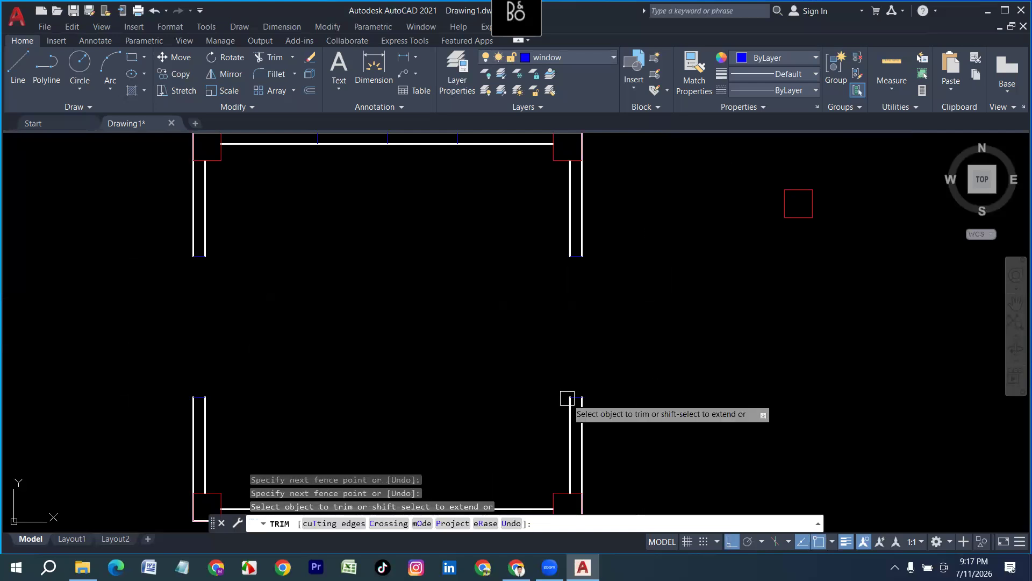
Step: Trim the top wall between its outer window marks, removing the centre line and the mark ends projecting beyond the wall
scroll(488, 388, "down", 2)
left_click_drag(438, 243, 444, 196)
left_click_drag(406, 255, 412, 187)
left_click_drag(326, 192, 510, 192)
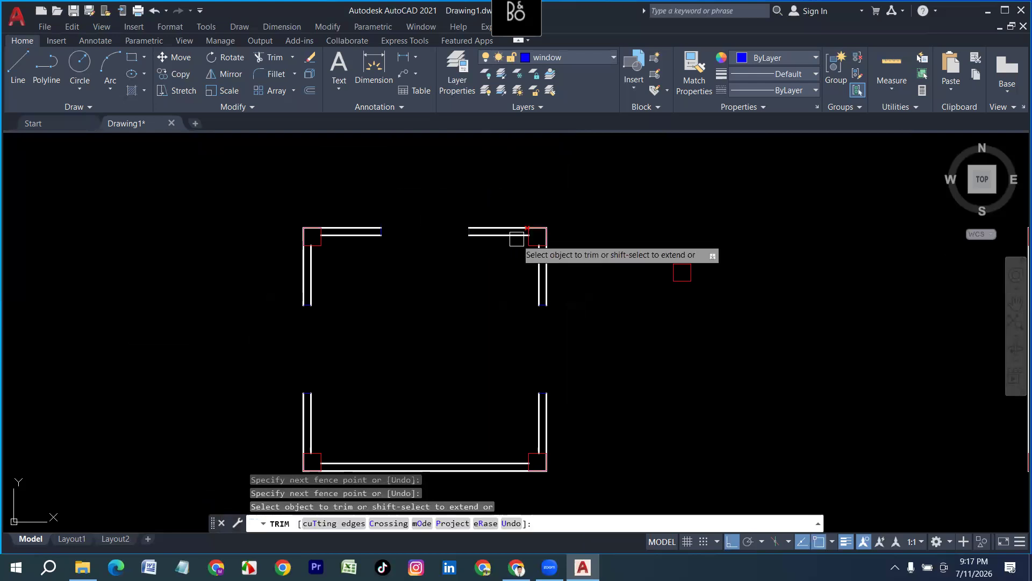
scroll(461, 238, "up", 4)
key("Escape")
key("Escape")
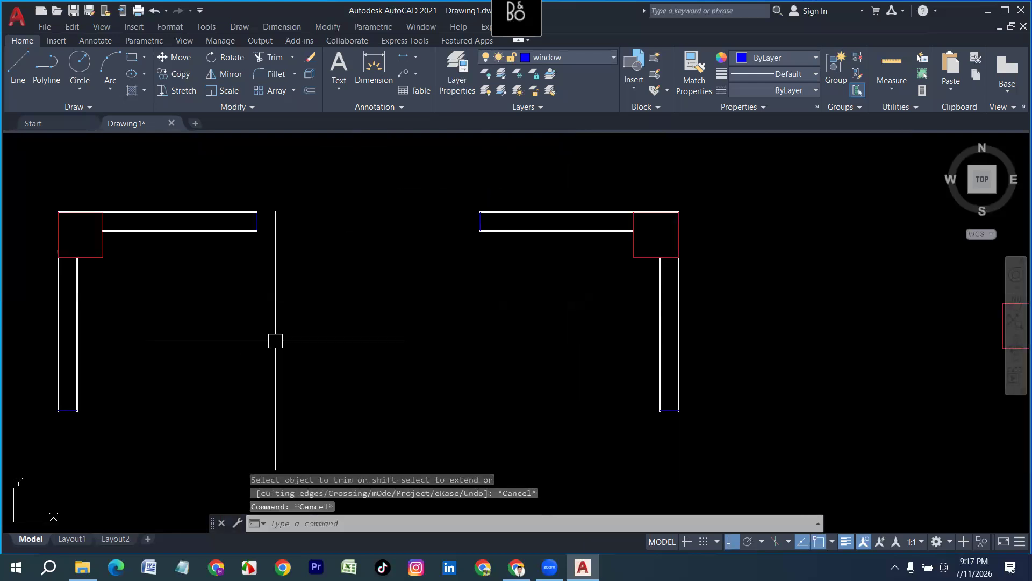
Step: Draw a window rectangle filling the top wall's opening, from its outer upper-left corner to its inner lower-right corner
type("rec")
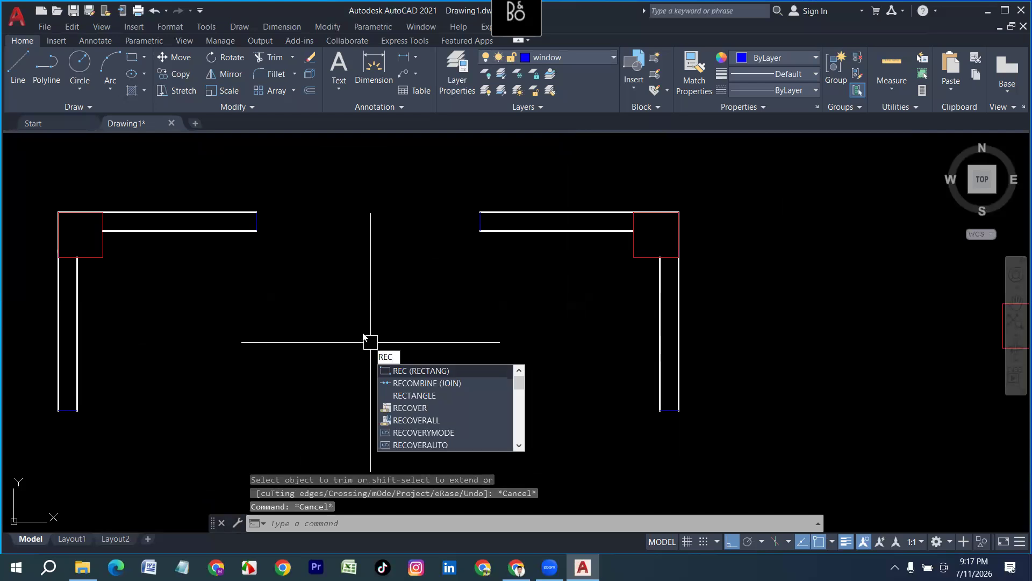
key("Return")
left_click(256, 212)
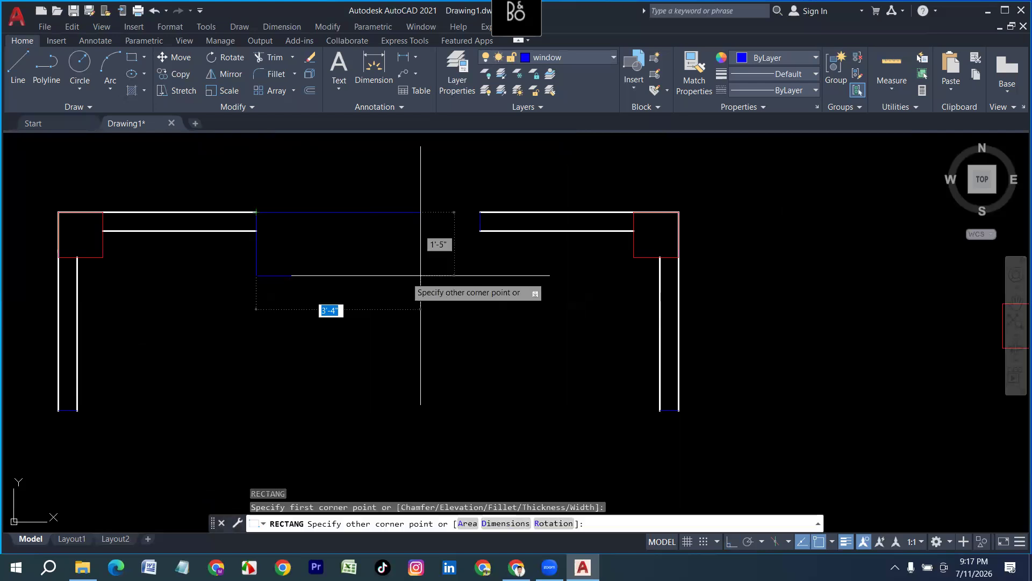
left_click(479, 231)
scroll(369, 267, "down", 4)
scroll(478, 355, "up", 4)
Step: Draw a window rectangle filling the right wall's opening across the full wall thickness
key("Return")
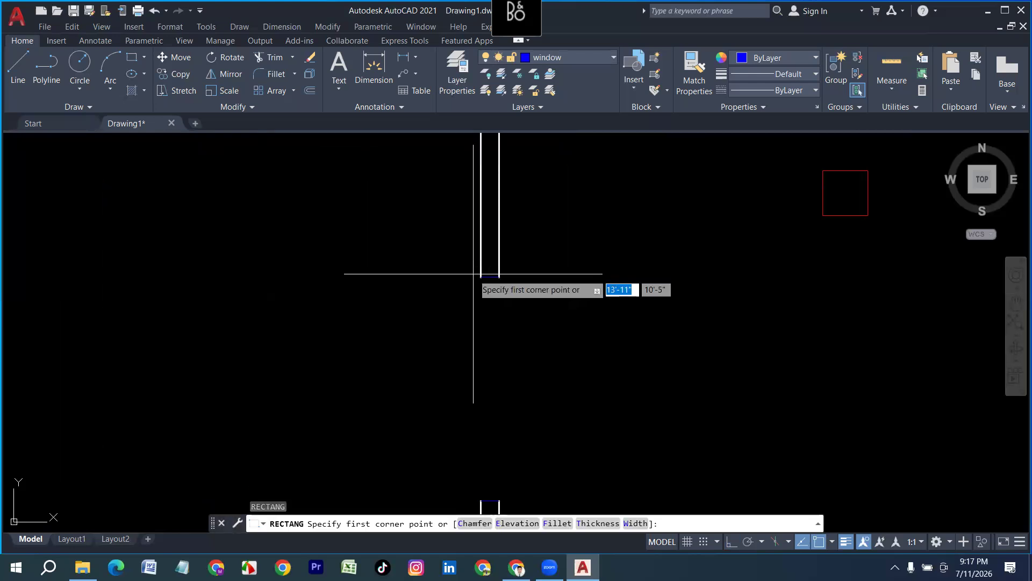
left_click(481, 275)
scroll(484, 281, "down", 3)
scroll(479, 315, "up", 3)
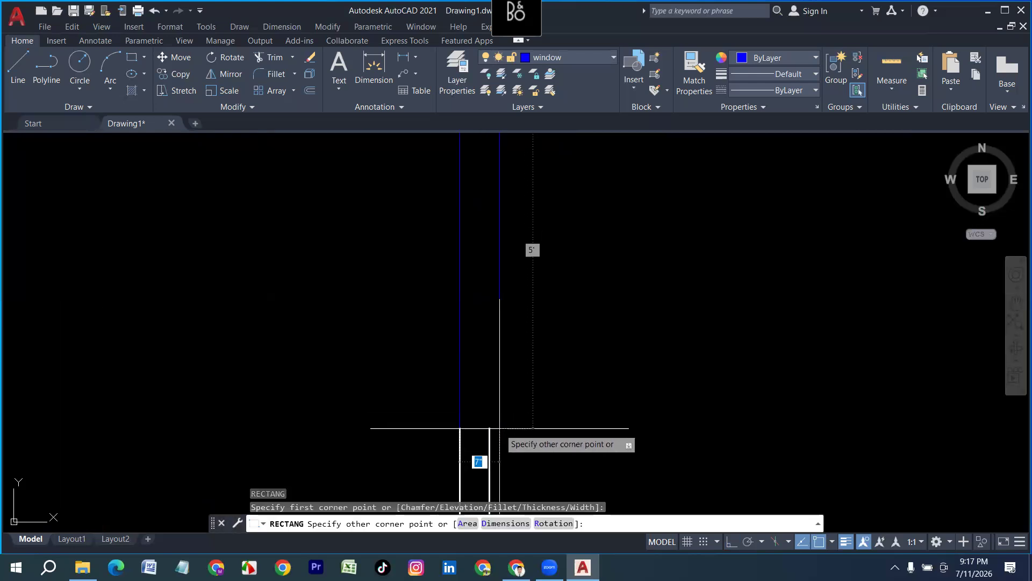
left_click(489, 428)
scroll(489, 379, "down", 4)
Step: Draw a window rectangle filling the left wall's opening across the full wall thickness
key("Return")
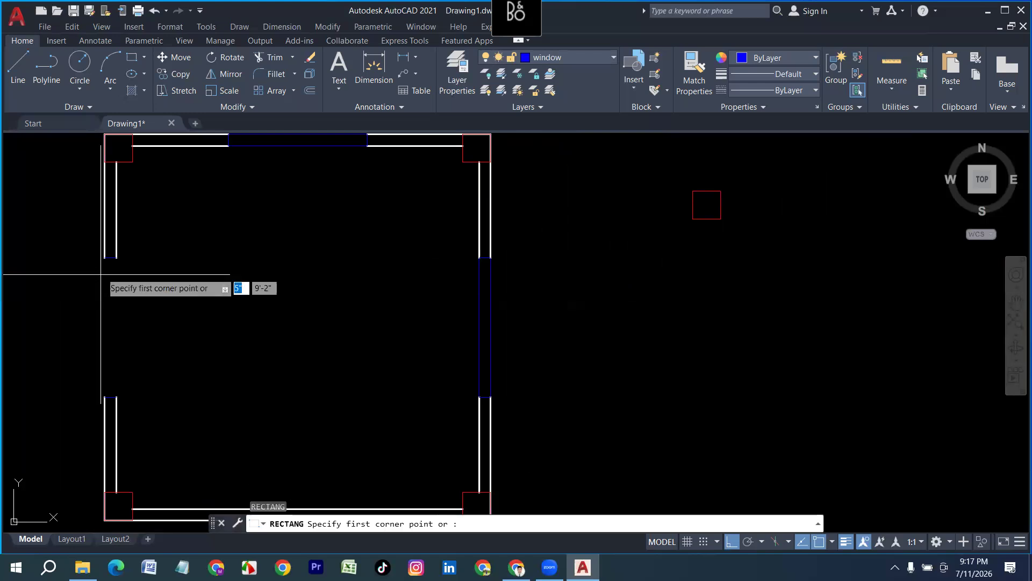
left_click(105, 257)
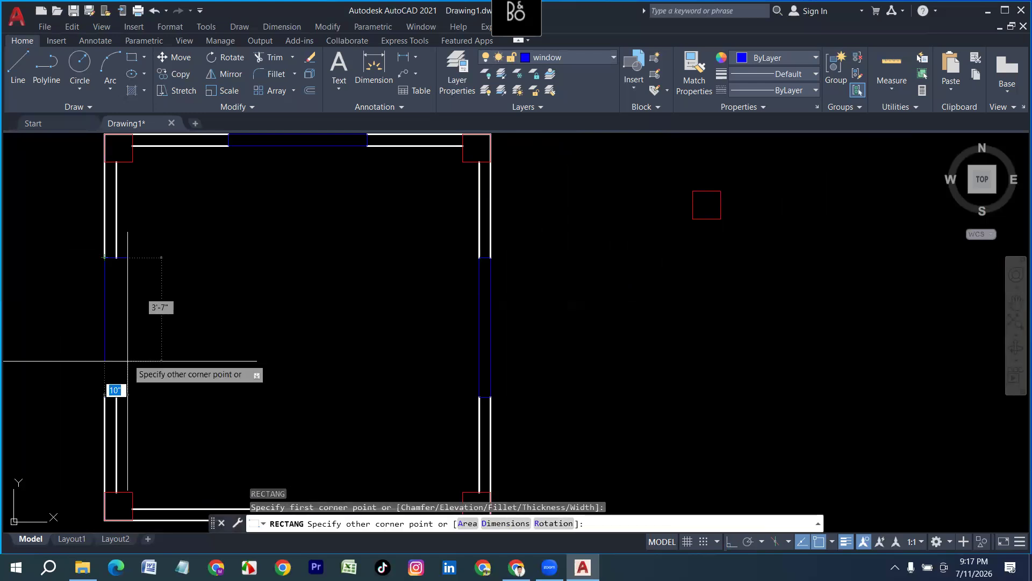
left_click(117, 397)
Step: Offset the left wall's window rectangle inward by 2 inches
type("o")
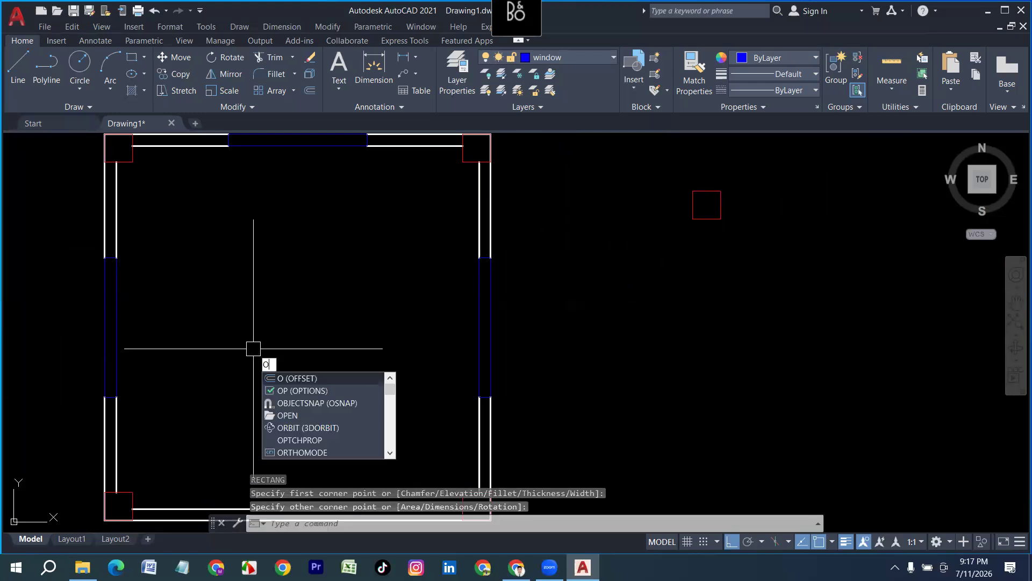
key("Return")
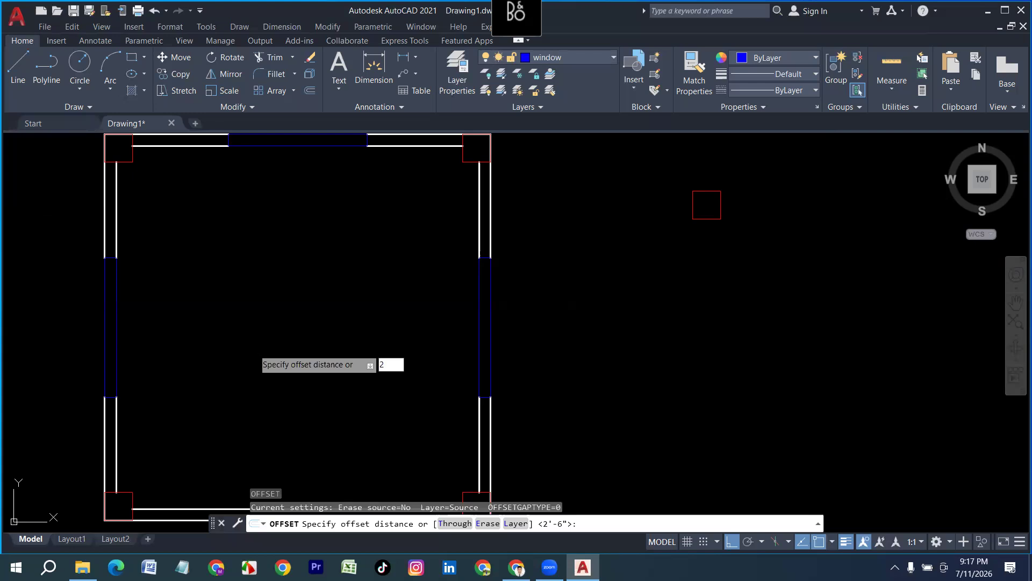
type("2")
key("Return")
scroll(113, 306, "up", 4)
left_click(118, 306)
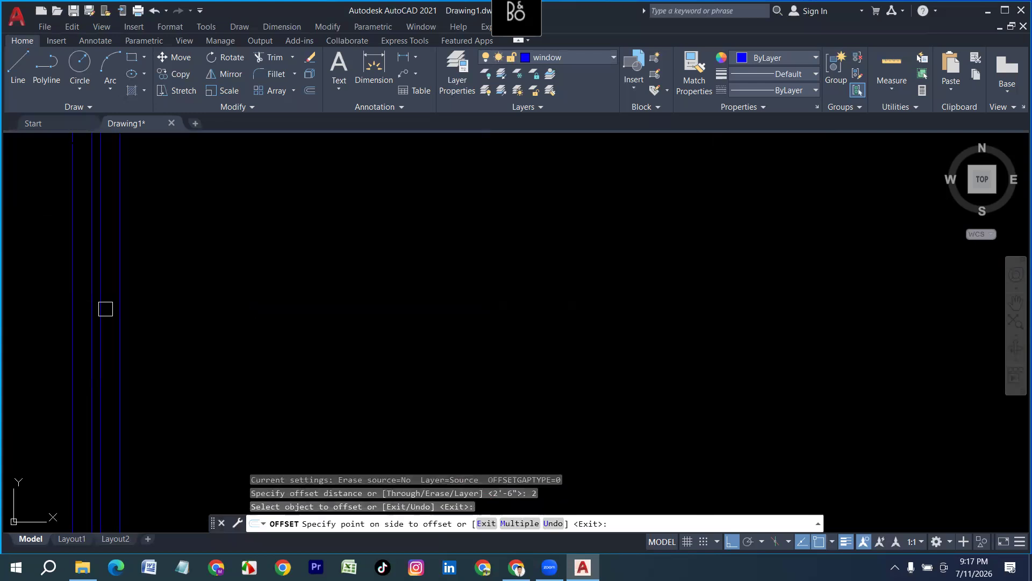
left_click(105, 308)
Step: Offset the top and right walls' window rectangles inward by the same 2-inch distance
scroll(102, 334, "down", 4)
scroll(193, 247, "up", 4)
left_click(223, 252)
left_click(221, 274)
scroll(221, 274, "down", 4)
scroll(392, 396, "up", 5)
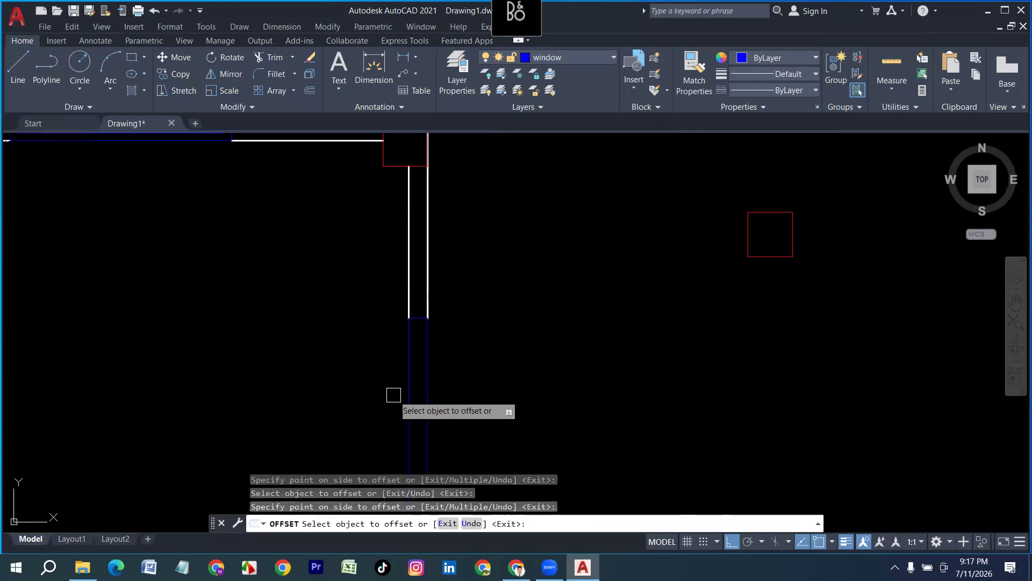
scroll(436, 380, "down", 6)
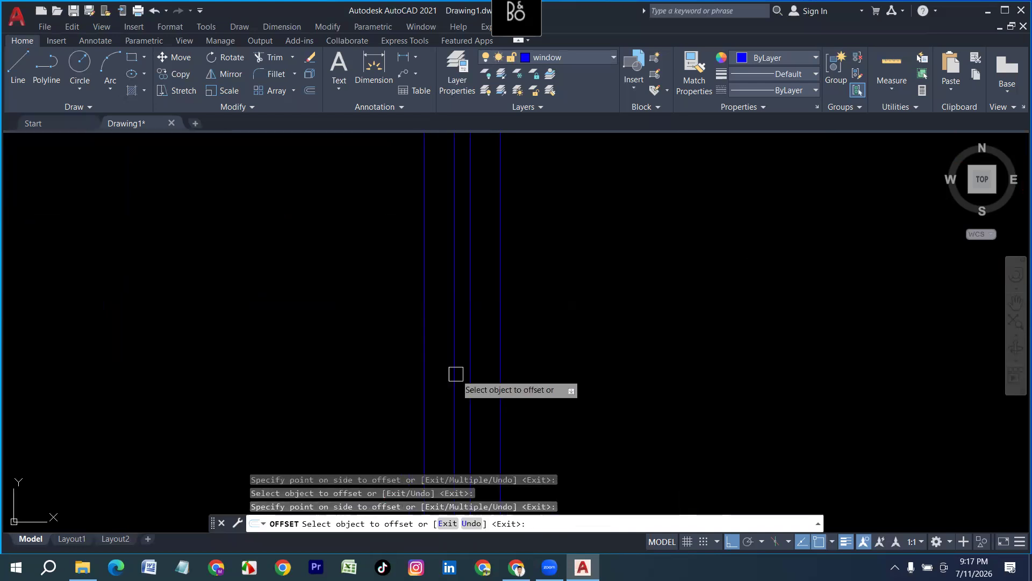
key("Escape")
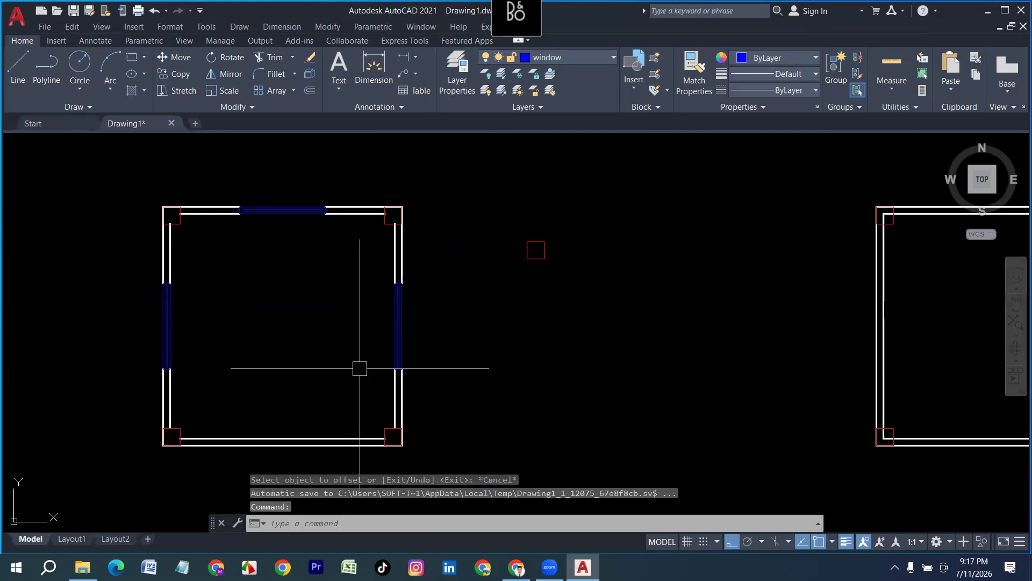
Step: Trim the inner wall lines that run inside the upper-right corner column of the second wall square
scroll(352, 365, "down", 6)
scroll(446, 371, "up", 4)
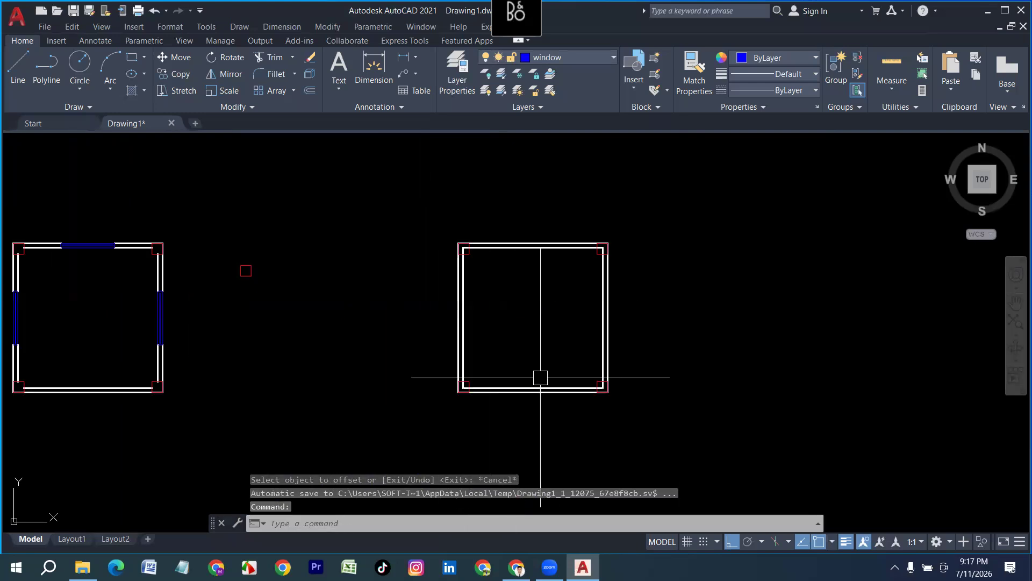
middle_click_drag(532, 317, 458, 369)
scroll(495, 276, "up", 4)
key("Escape")
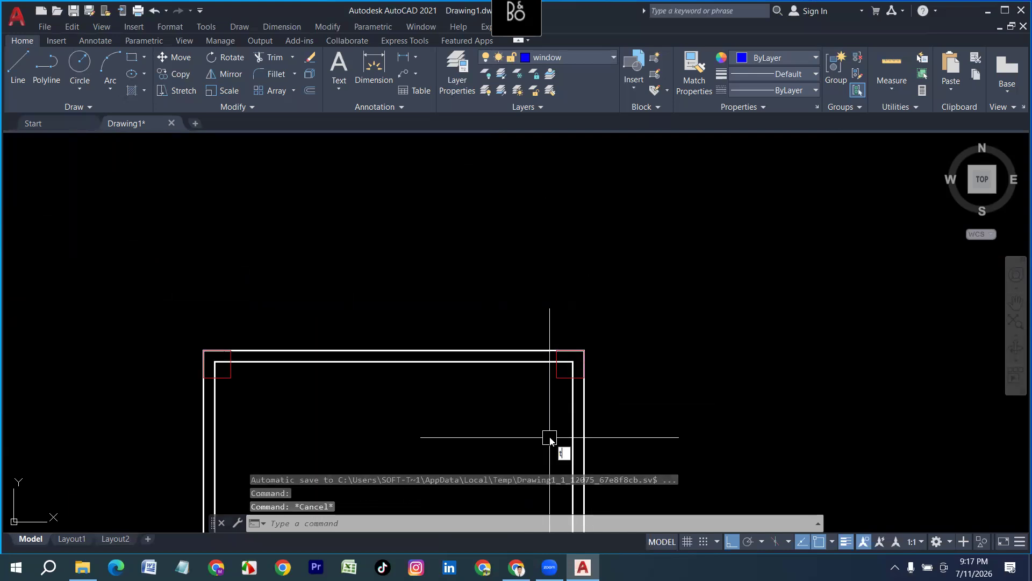
type("TR")
key("Return")
scroll(564, 355, "up", 4)
left_click_drag(569, 396, 545, 405)
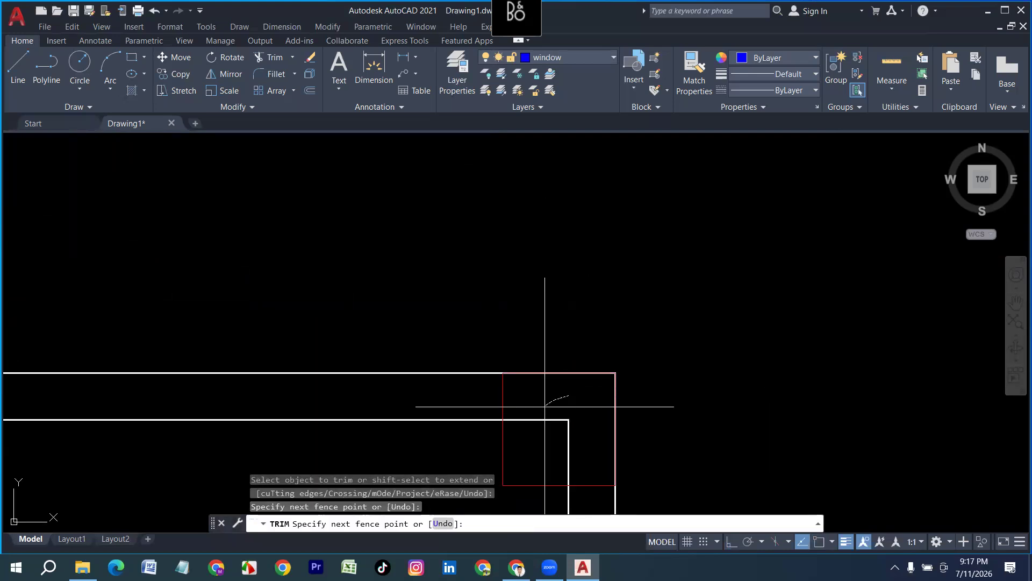
left_click_drag(574, 445, 574, 445)
Step: Trim the inner wall lines inside the upper-left and lower-left corner columns of the second wall square
scroll(580, 342, "down", 10)
scroll(461, 357, "up", 8)
scroll(338, 326, "up", 2)
left_click_drag(328, 293, 324, 338)
scroll(271, 230, "down", 10)
scroll(264, 371, "up", 6)
scroll(323, 389, "up", 6)
mouse_move(330, 412)
left_mouse_down()
mouse_move(276, 343)
mouse_move(262, 352)
left_mouse_up()
scroll(208, 377, "down", 8)
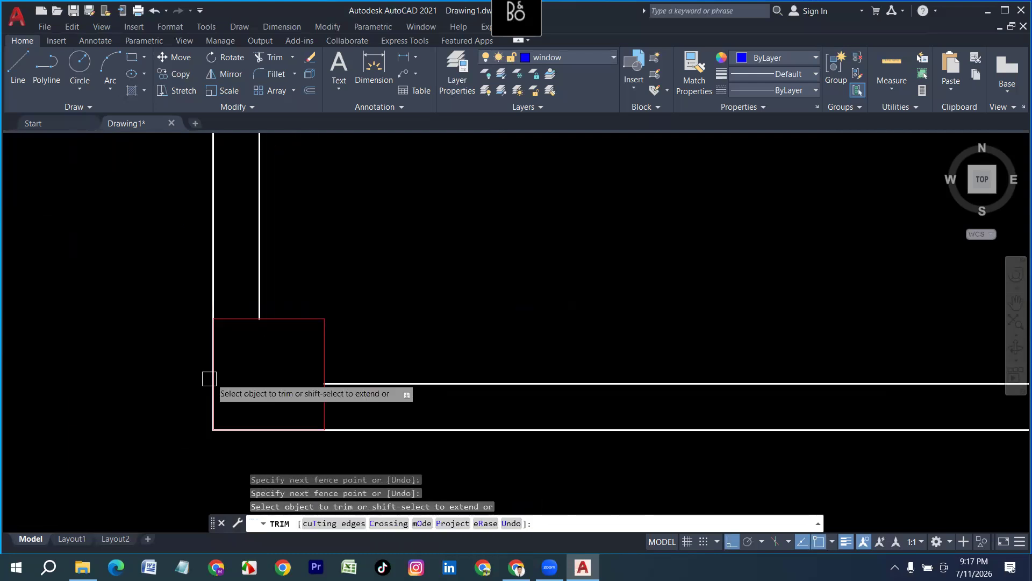
Step: Trim the inner wall lines inside the lower-right corner column of the second wall square
scroll(537, 390, "up", 4)
mouse_move(649, 355)
left_mouse_down()
mouse_move(644, 345)
mouse_move(650, 358)
left_mouse_up()
scroll(533, 446, "down", 5)
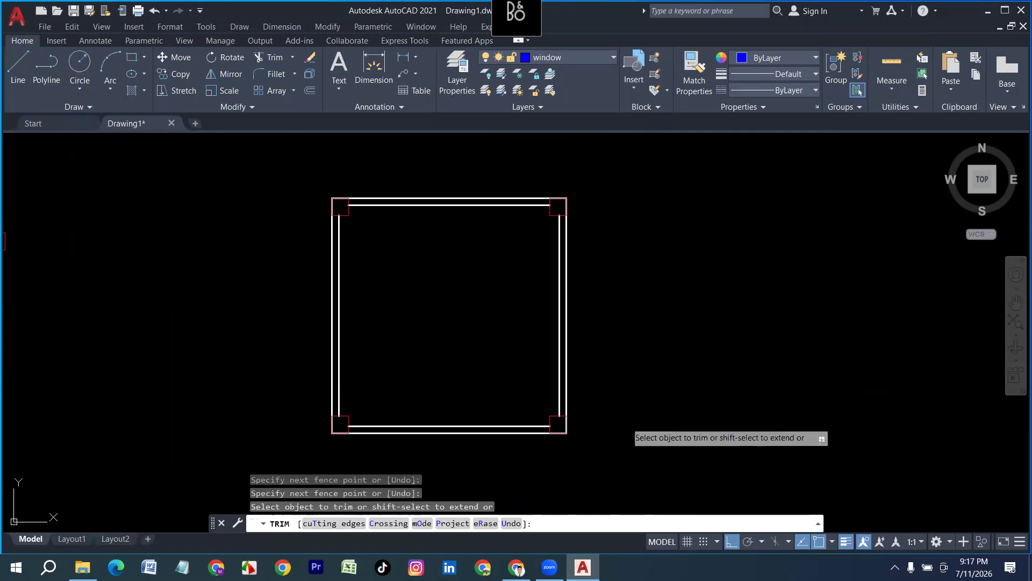
key("Escape")
Step: Draw a 5' by 5" window rectangle in the empty space above the second wall square
middle_click_drag(606, 318, 578, 420)
key("Escape")
type("rec")
key("Return")
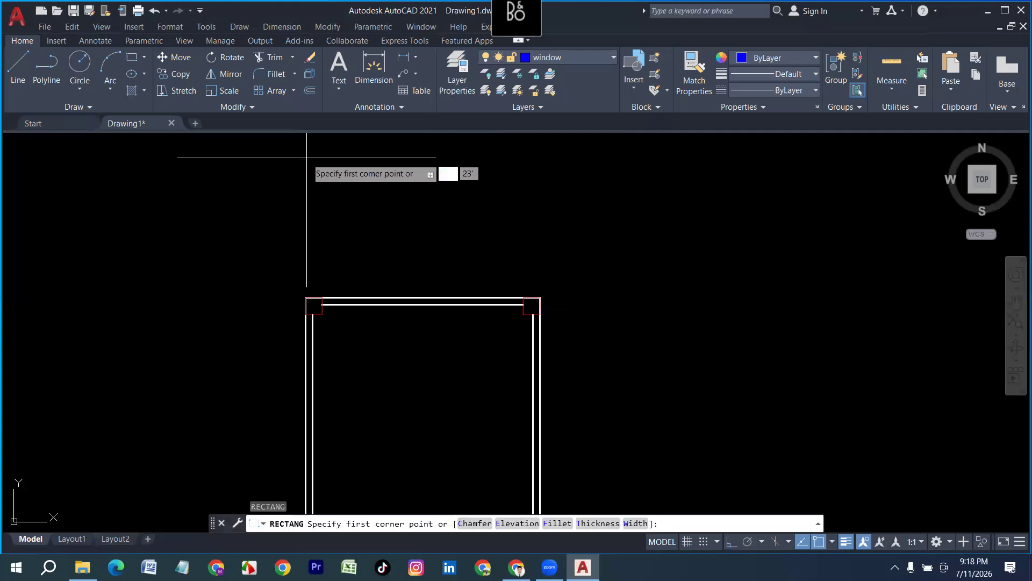
left_click(336, 177)
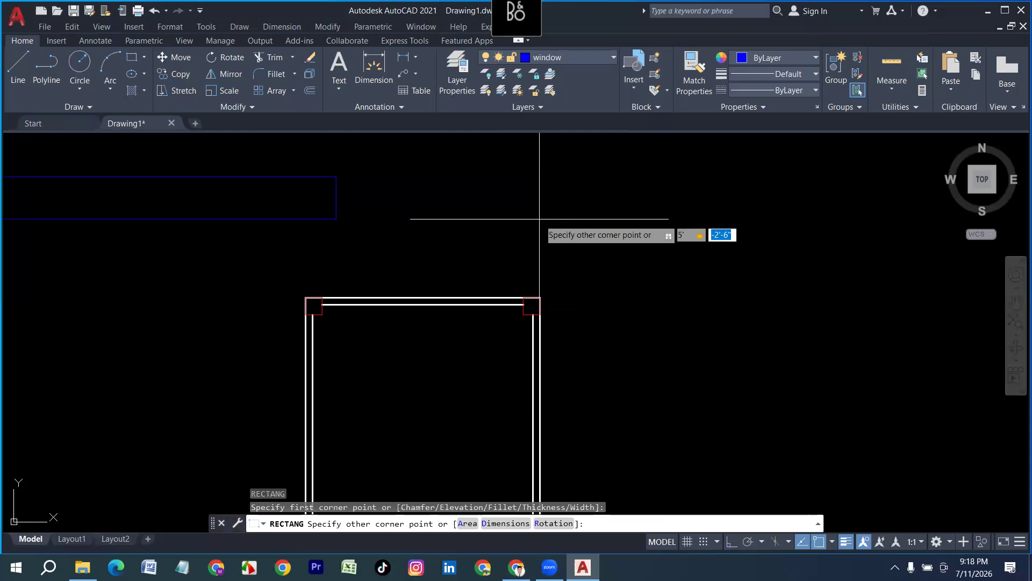
key("Return")
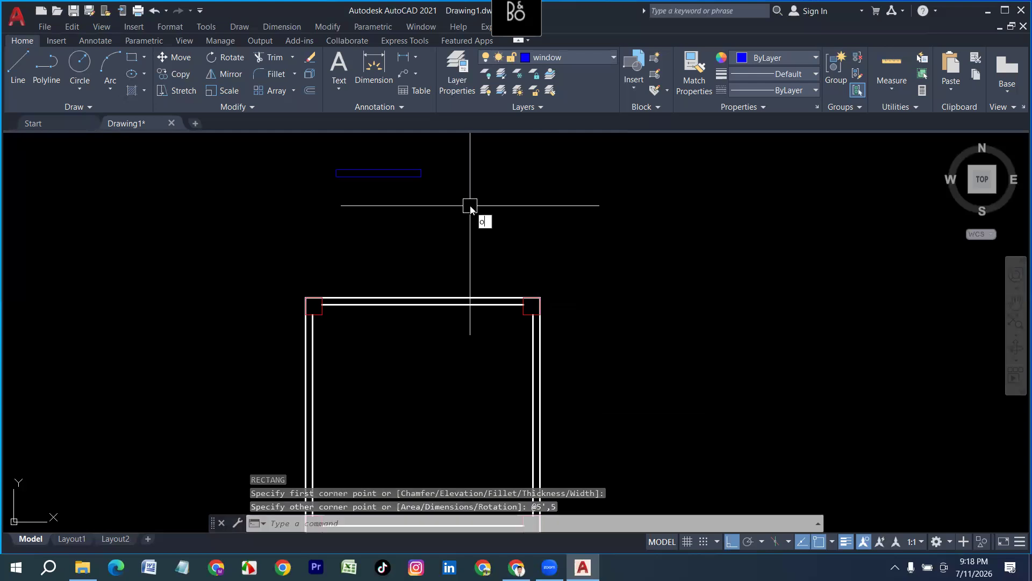
Step: Offset the separate window rectangle above the second wall square by 2 inches
key("Return")
key("Return")
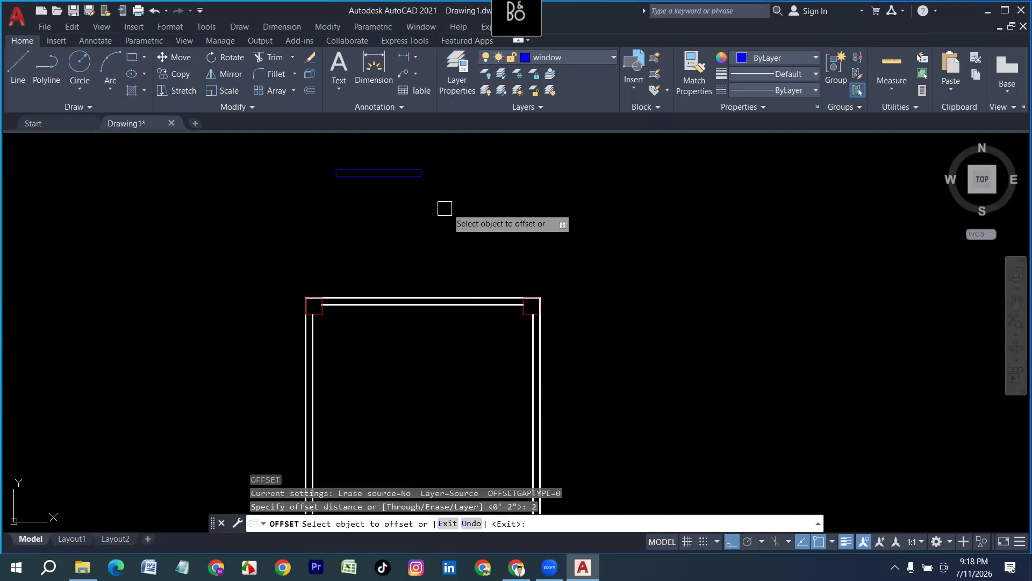
Step: Offset the window rectangle above the room 2" inward
scroll(385, 168, "up", 4)
left_click(386, 202)
left_click(386, 192)
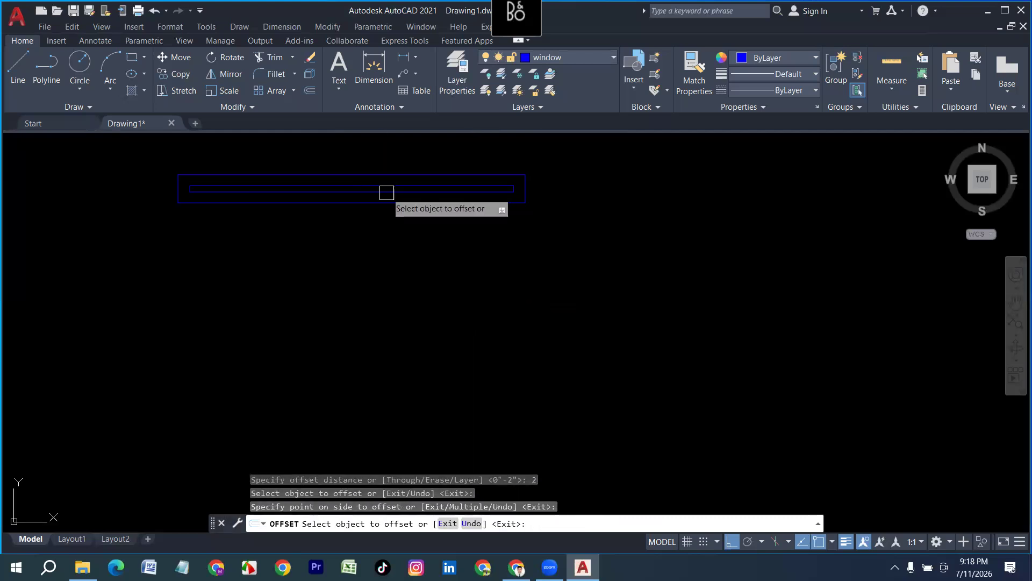
scroll(372, 220, "down", 5)
key("Escape")
Step: Copy both window rectangles from their centre to the middle of the room's upper wall
left_click(462, 256)
left_click(316, 184)
type("cp")
key("Return")
scroll(387, 232, "up", 2)
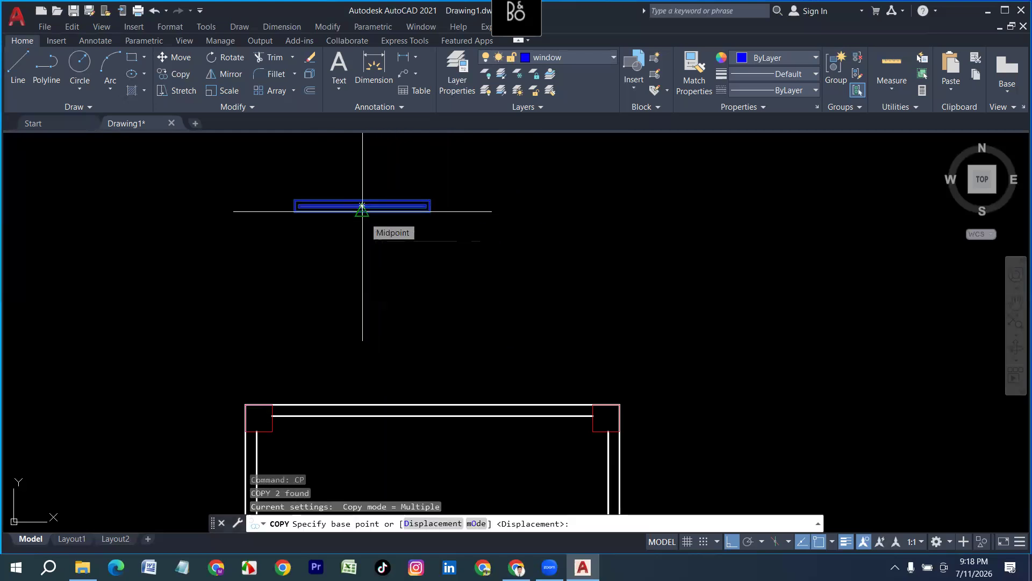
scroll(362, 206, "up", 4)
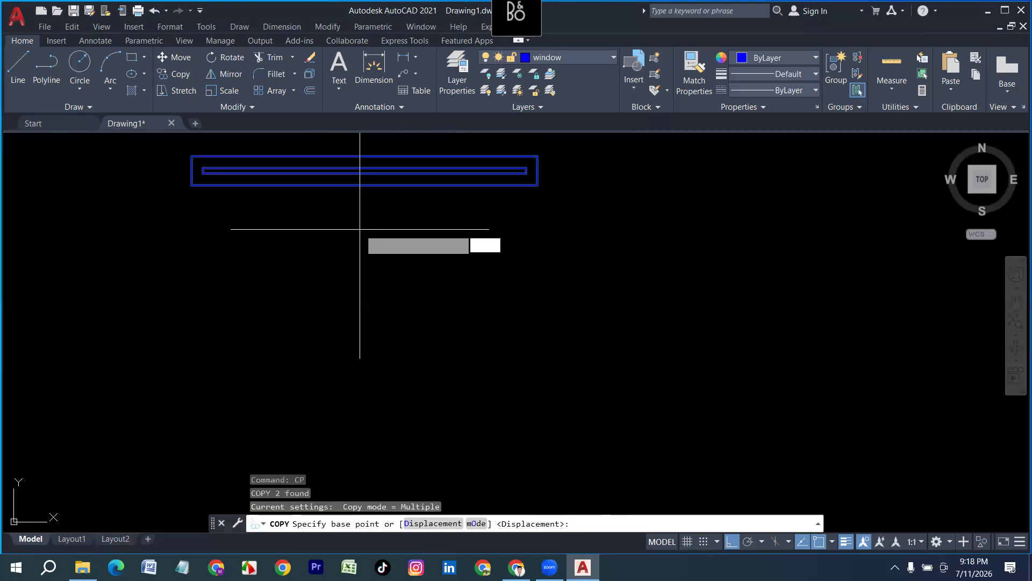
left_click(364, 171)
scroll(371, 178, "down", 5)
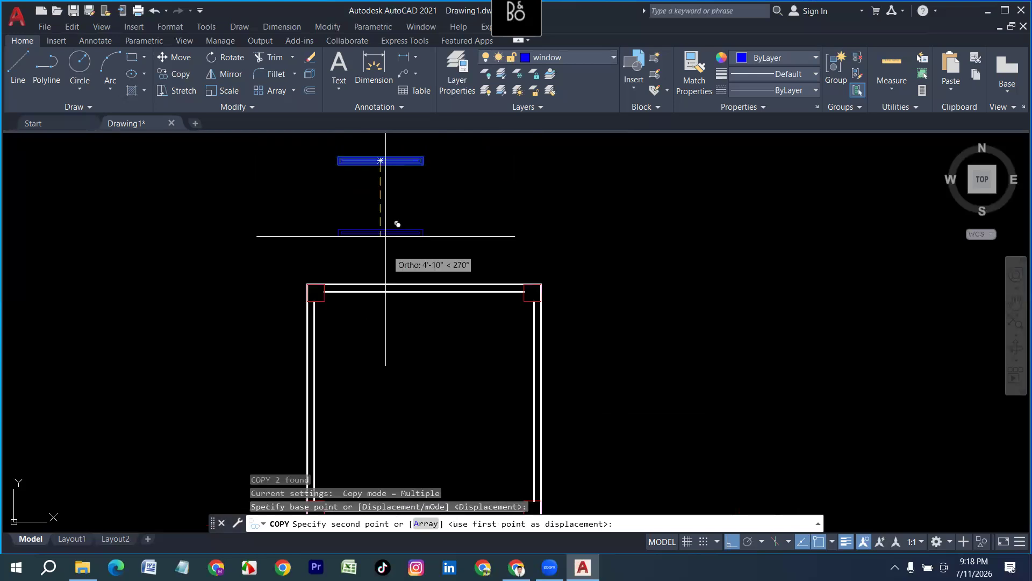
left_click(424, 291)
scroll(256, 196, "down", 3)
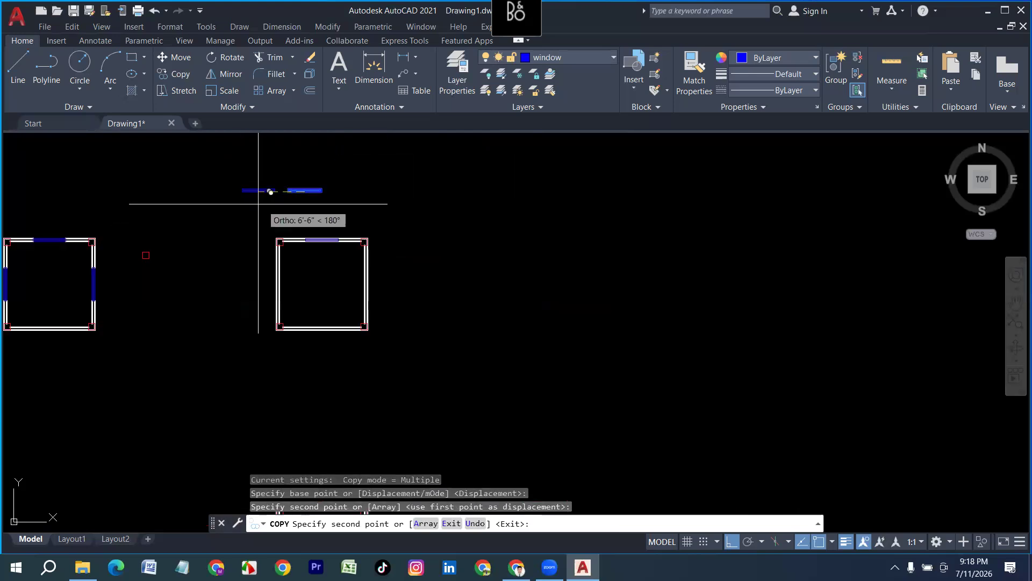
scroll(365, 215, "up", 2)
scroll(324, 245, "up", 2)
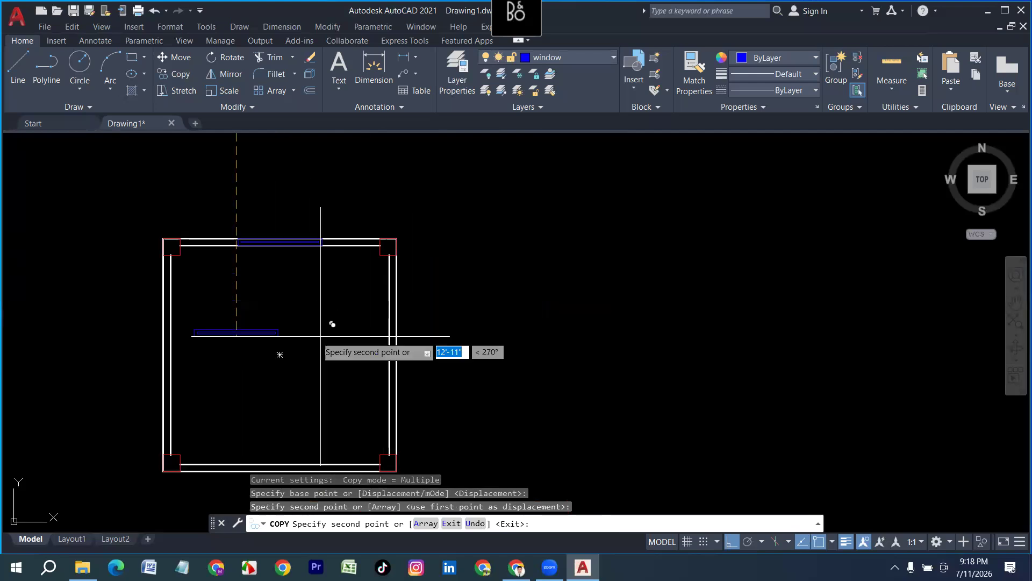
key("Escape")
scroll(301, 321, "down", 2)
scroll(281, 212, "up", 2)
left_click(307, 215)
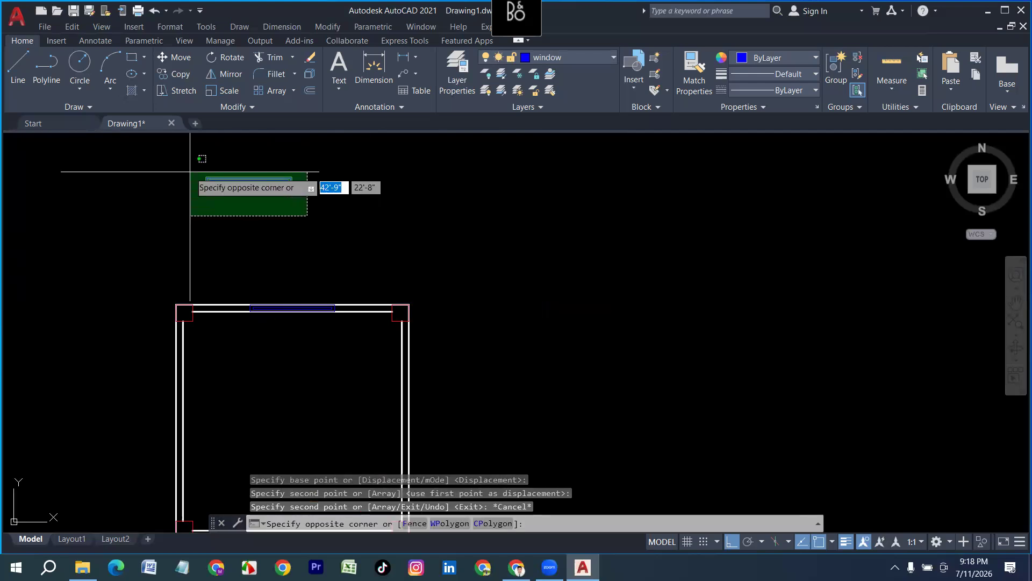
left_click(194, 175)
type("ro")
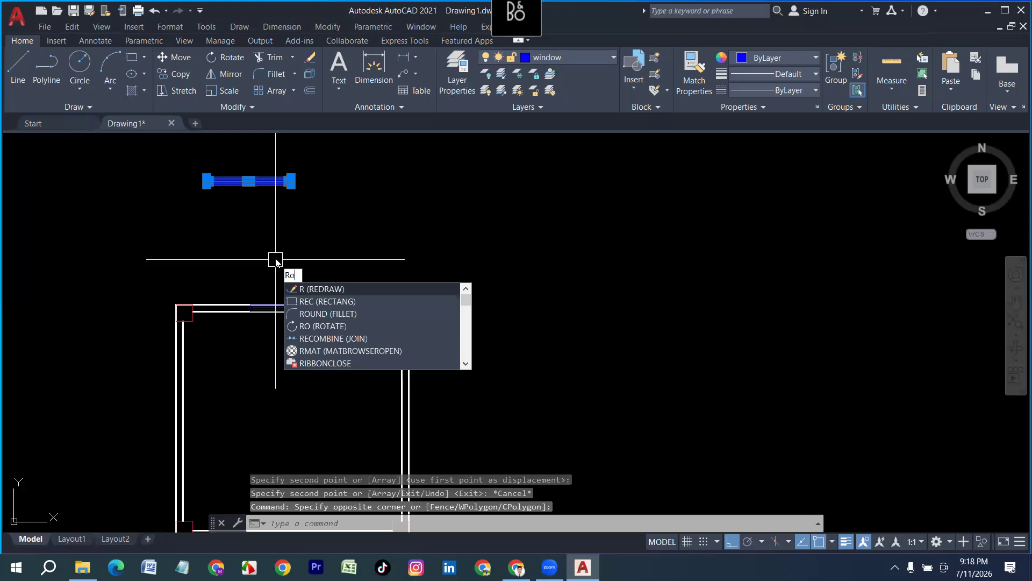
key("Return")
left_click(291, 184)
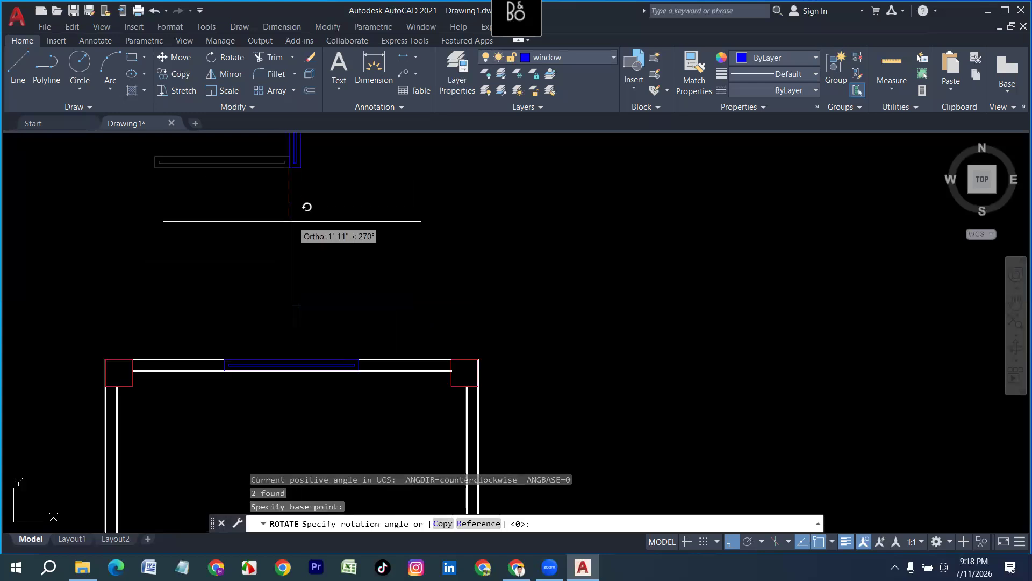
key("Escape")
Step: Rotate the loose window above the room a quarter turn clockwise about its right end so it stands vertical
scroll(272, 286, "up", 5)
left_click(323, 291)
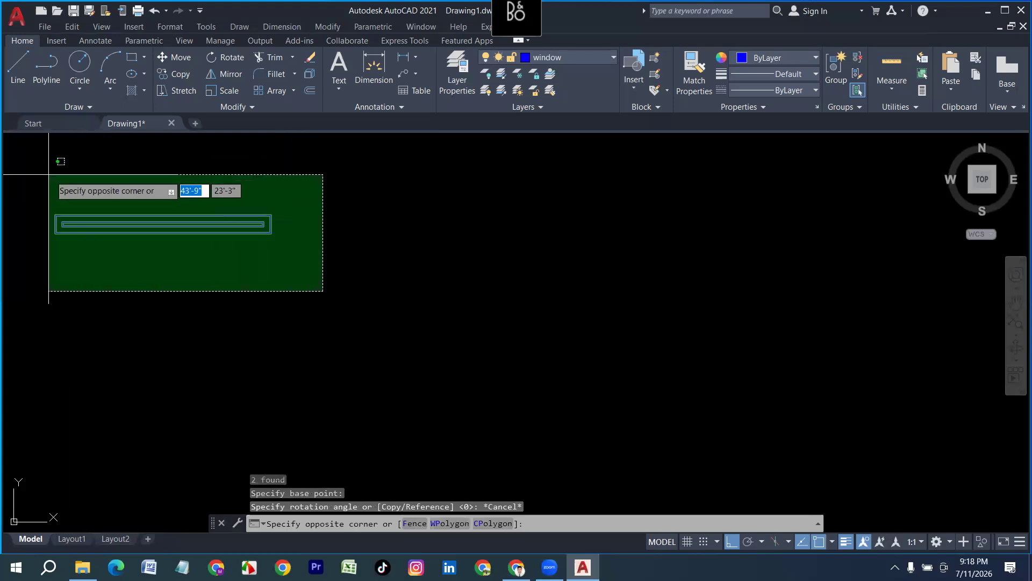
left_click(51, 175)
type("ro")
key("Return")
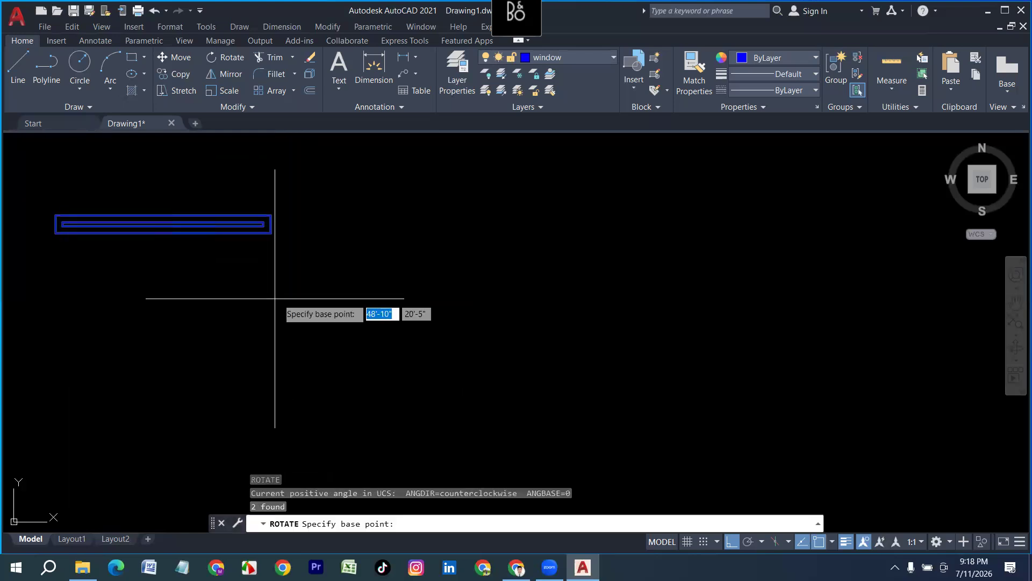
left_click(276, 225)
left_click(279, 302)
left_click(278, 301)
scroll(278, 301, "down", 3)
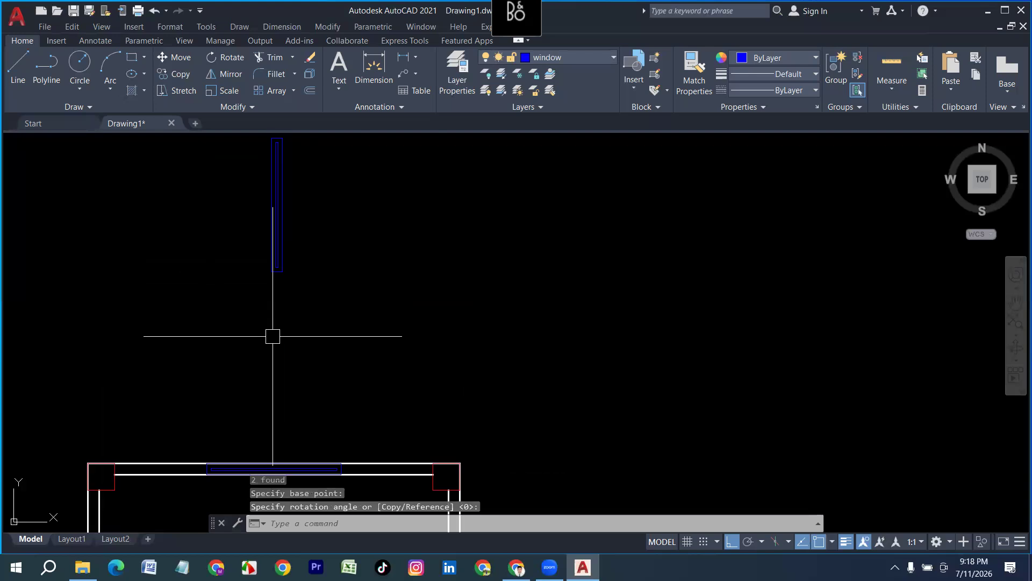
Step: Copy the vertical window from its centre to the middle of the room's right and left walls
left_click(333, 328)
left_click(236, 199)
type("cp")
key("Return")
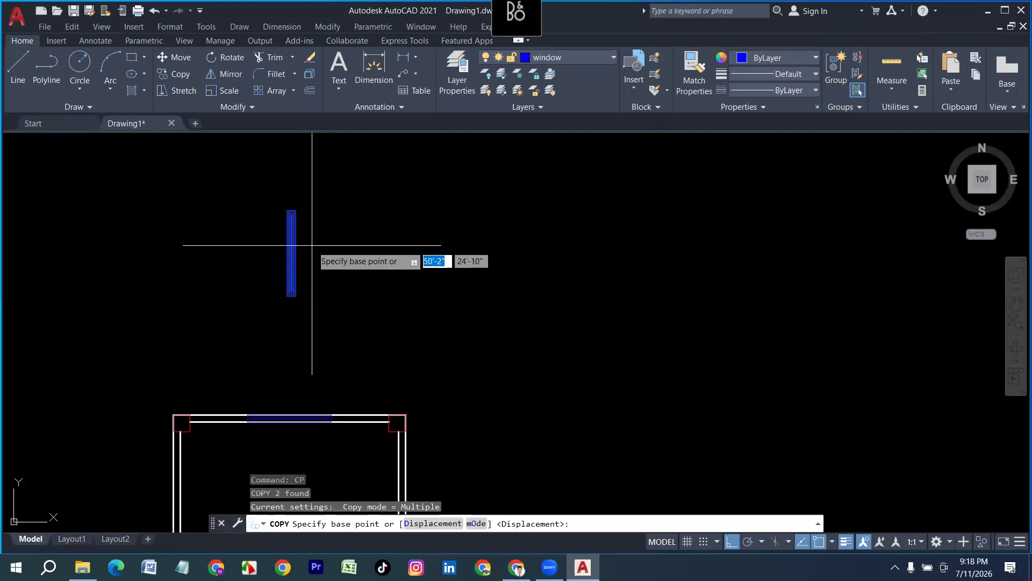
left_click(291, 253)
scroll(345, 237, "down", 5)
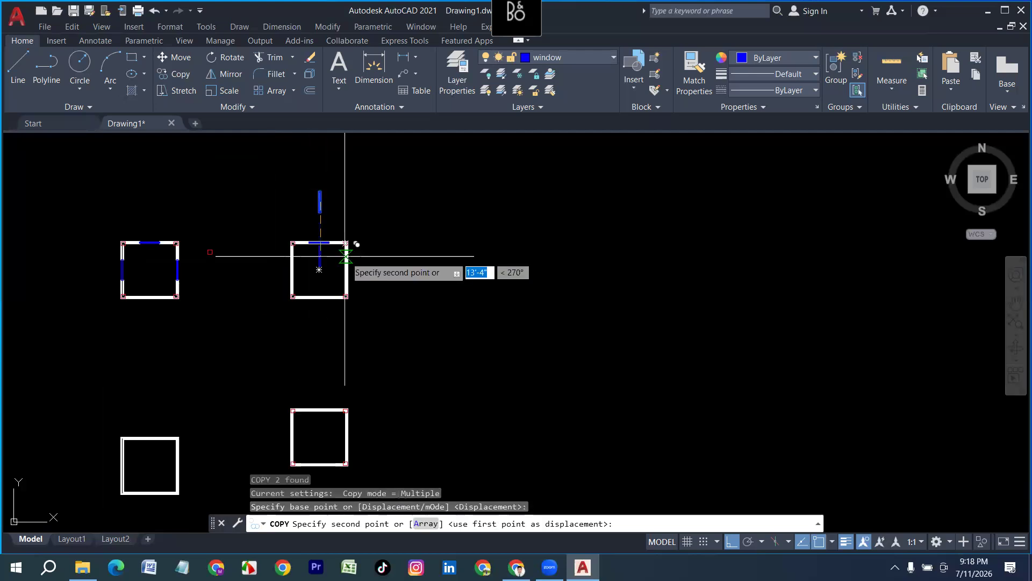
scroll(346, 253, "up", 4)
left_click(339, 291)
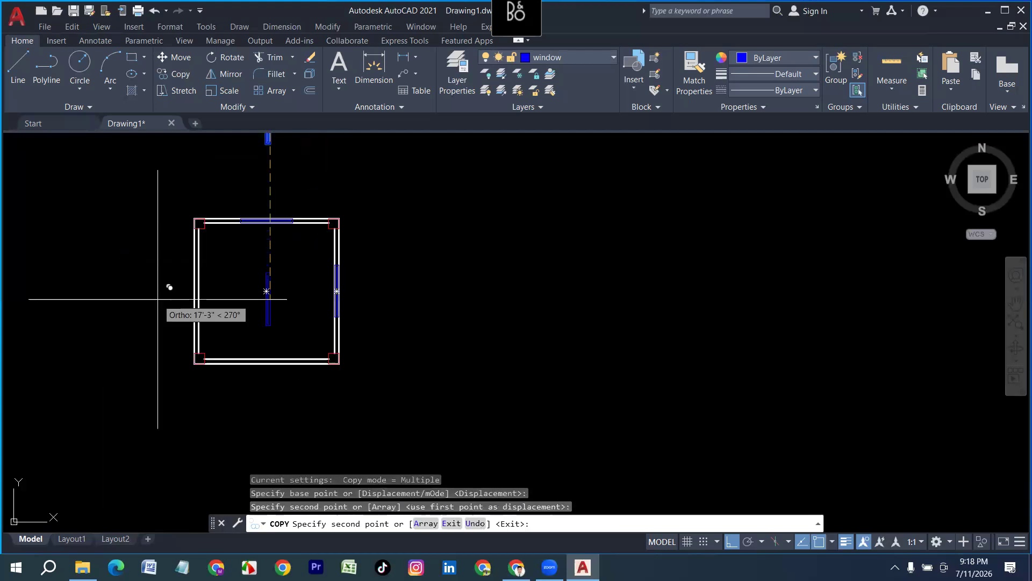
scroll(215, 322, "up", 2)
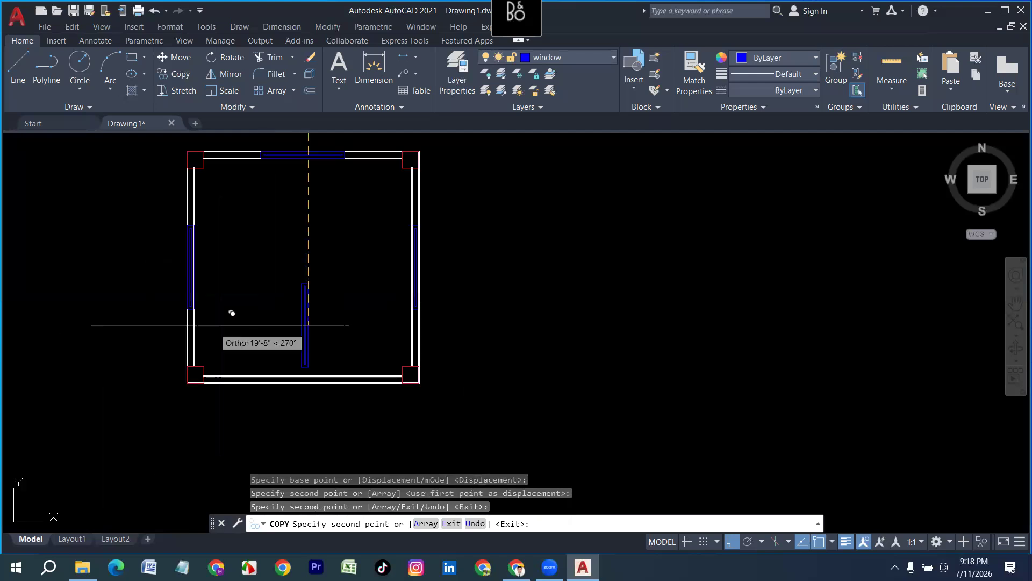
key("Escape")
Step: Examine the windows placed in the room's walls and compare them with those of the neighbouring room
scroll(405, 273, "up", 4)
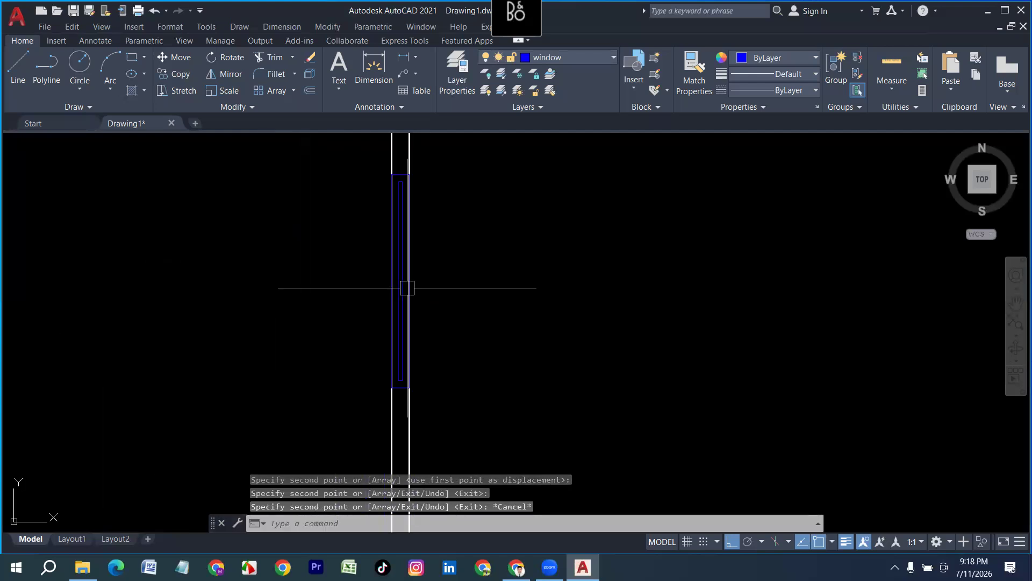
scroll(432, 272, "down", 4)
middle_click_drag(615, 307, 461, 306)
scroll(217, 204, "up", 6)
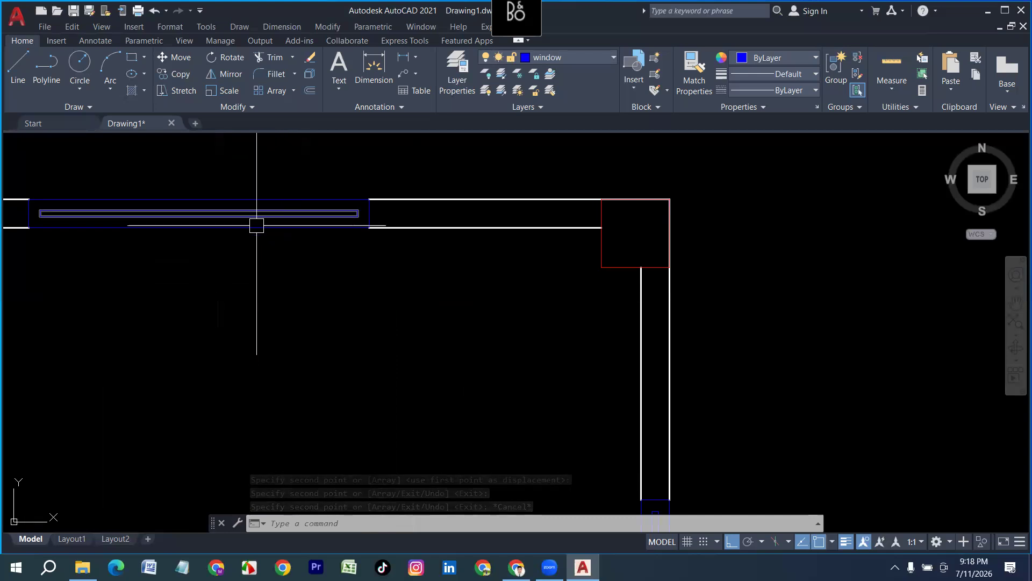
scroll(151, 252, "down", 10)
scroll(439, 268, "up", 10)
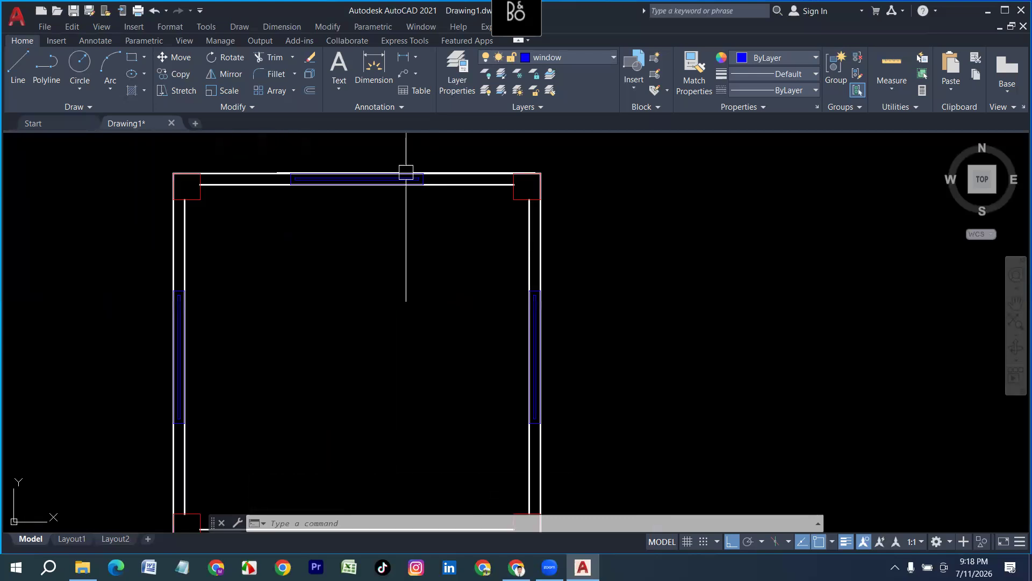
scroll(455, 220, "up", 5)
scroll(420, 208, "down", 5)
middle_click_drag(376, 332, 373, 261)
scroll(371, 263, "down", 4)
scroll(323, 329, "up", 2)
scroll(434, 353, "down", 6)
scroll(269, 359, "up", 2)
scroll(134, 345, "up", 8)
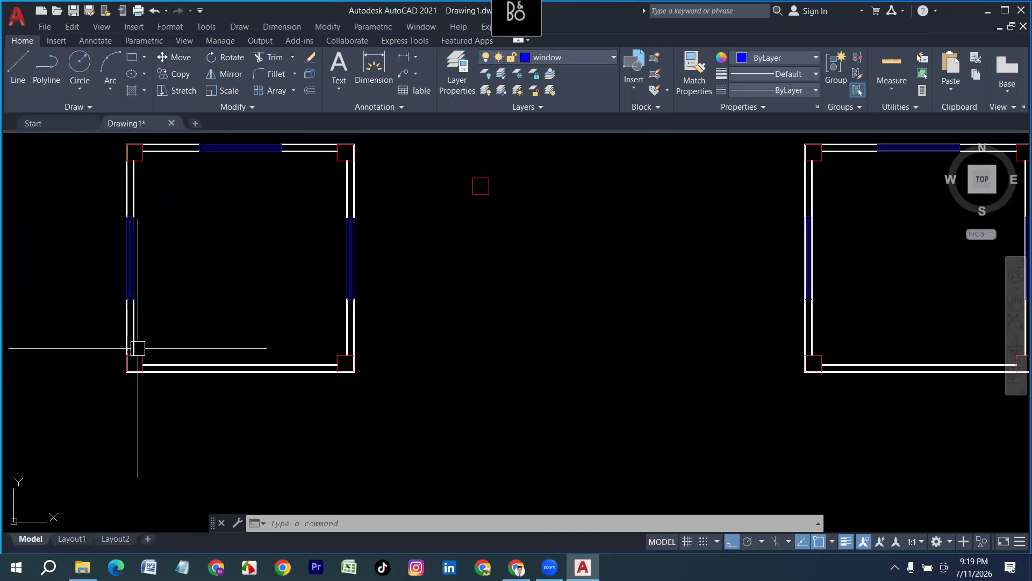
Step: Make door the current layer
key("Escape")
key("Escape")
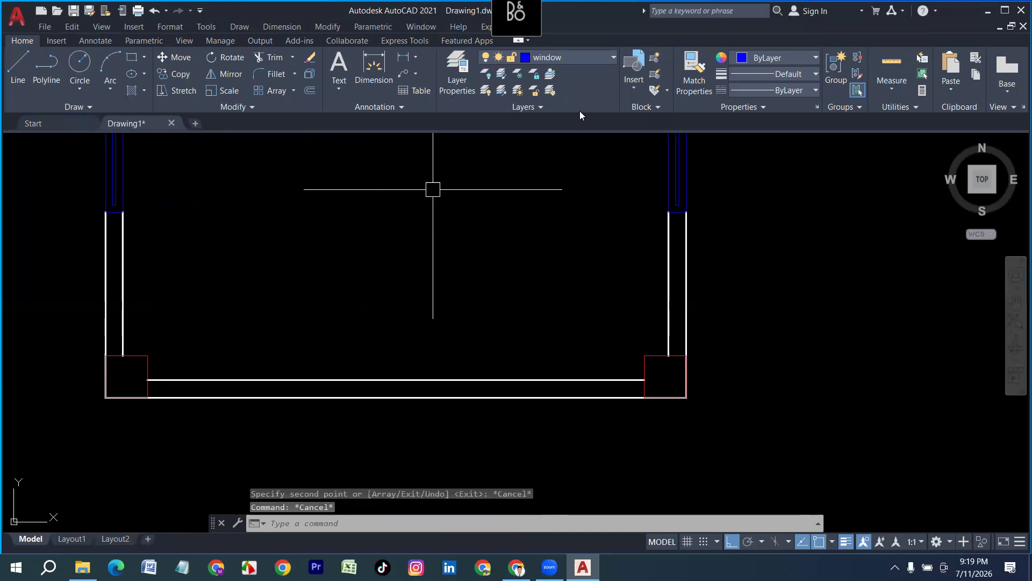
left_click(578, 61)
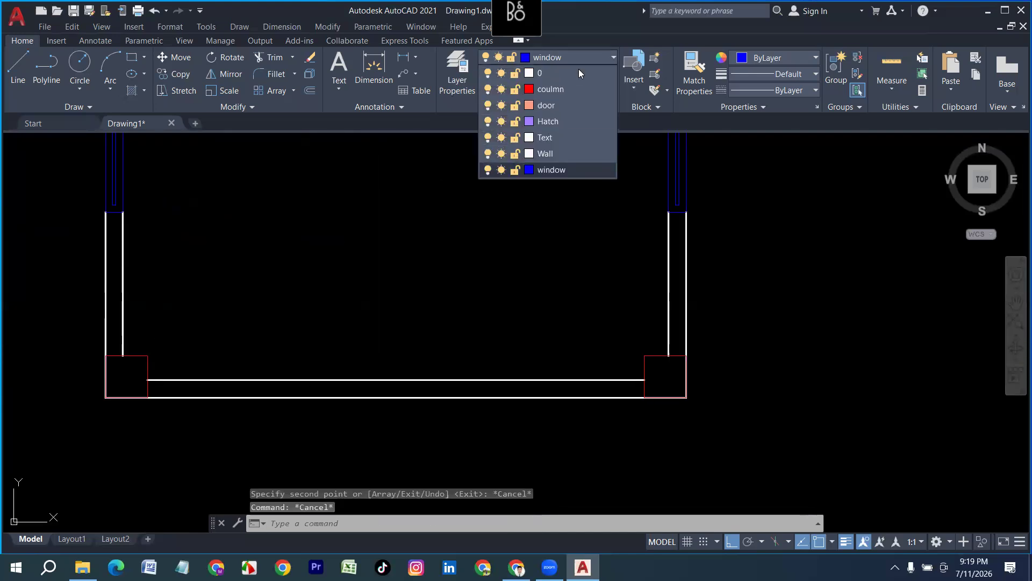
left_click(552, 107)
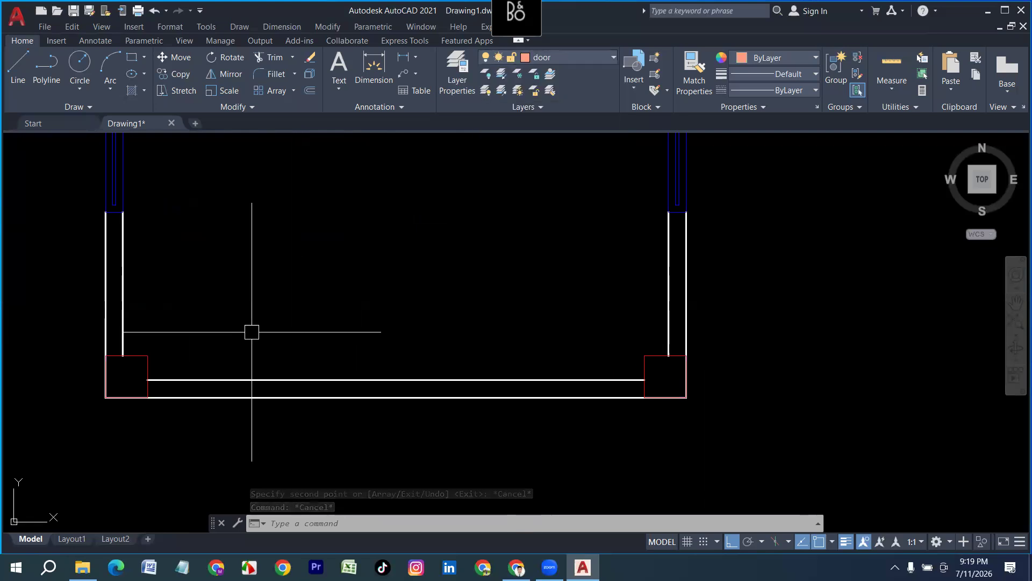
Step: Draw a line from the left room's lower-left column corner 3'4" along the bottom wall, continuing upward across the wall
scroll(160, 348, "down", 4)
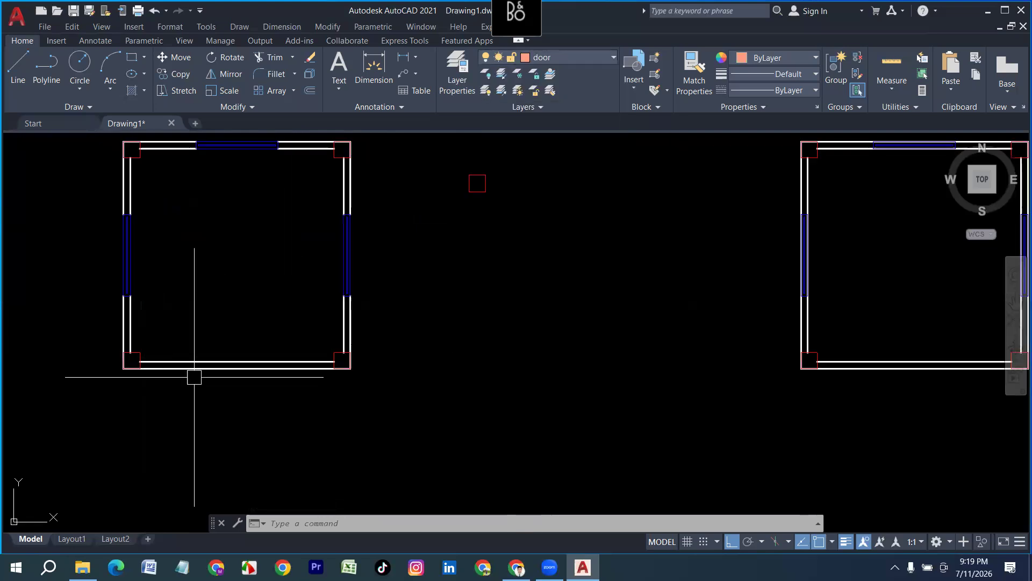
scroll(166, 381, "up", 4)
key("Escape")
key("Escape")
type("l")
key("Return")
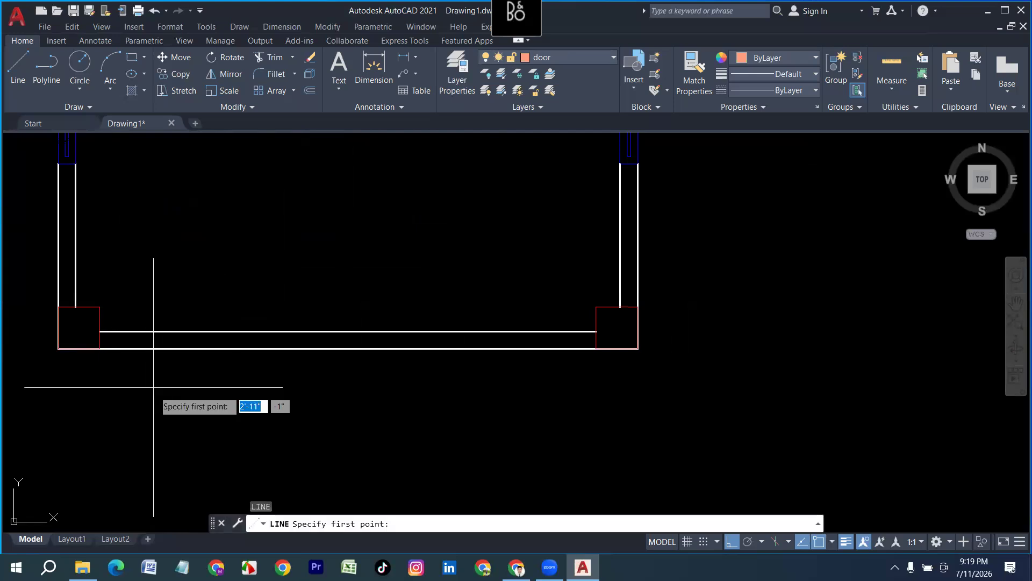
left_click(100, 349)
type("3'")
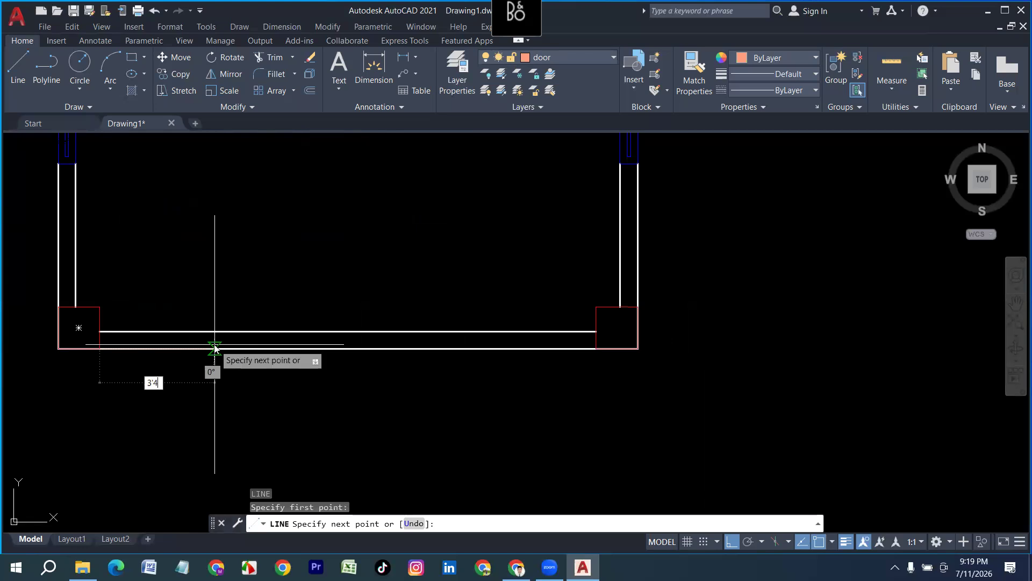
type("4")
key("Return")
left_click(239, 296)
key("Return")
Step: Trim the bottom wall lines between the lower-left column and the new vertical line to open the doorway
type("t or")
key("Return")
left_click_drag(203, 413, 177, 251)
left_click_drag(197, 315, 280, 311)
scroll(226, 285, "down", 4)
key("Escape")
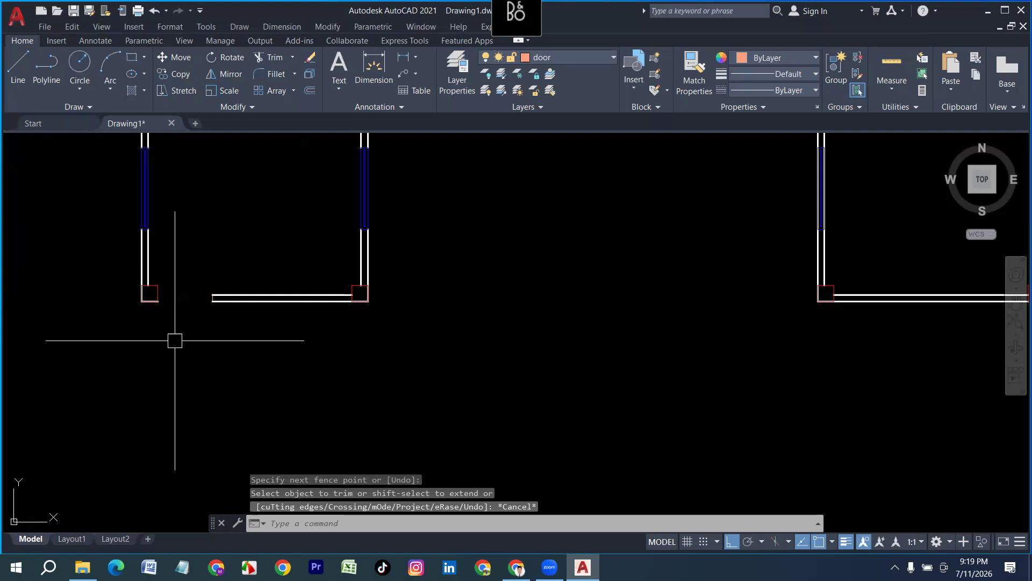
Step: Draw a 3' horizontal line in the empty area below the rooms for the door
type("l")
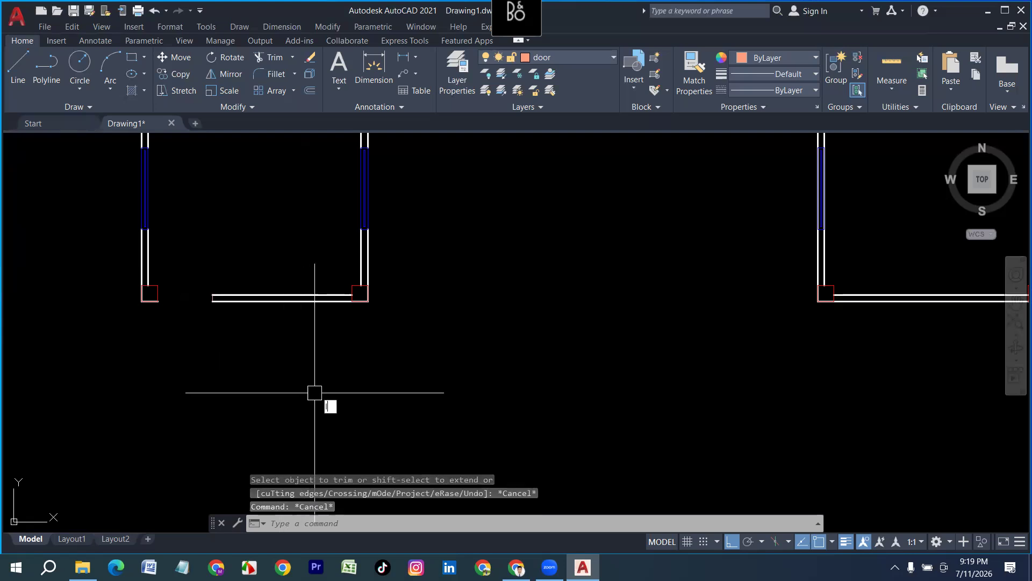
key("Return")
left_click(421, 466)
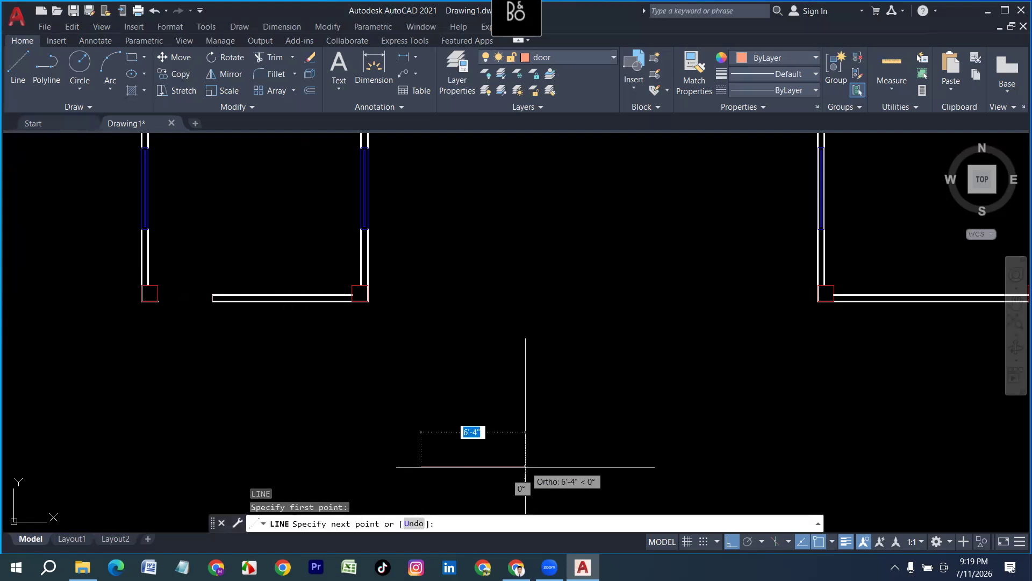
type("3'")
key("Return")
key("Return")
Step: Draw a stepped jamb profile from the door line's left end: 5" up, 2" right, 2" down, 1" right and 3" down
scroll(422, 449, "up", 5)
key("Return")
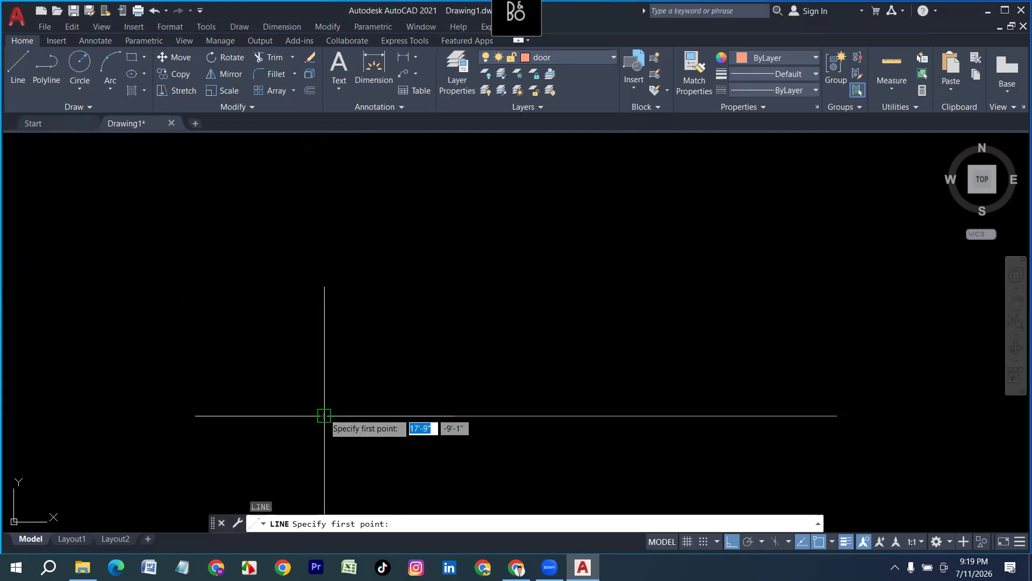
left_click(324, 415)
scroll(288, 411, "down", 4)
type("5")
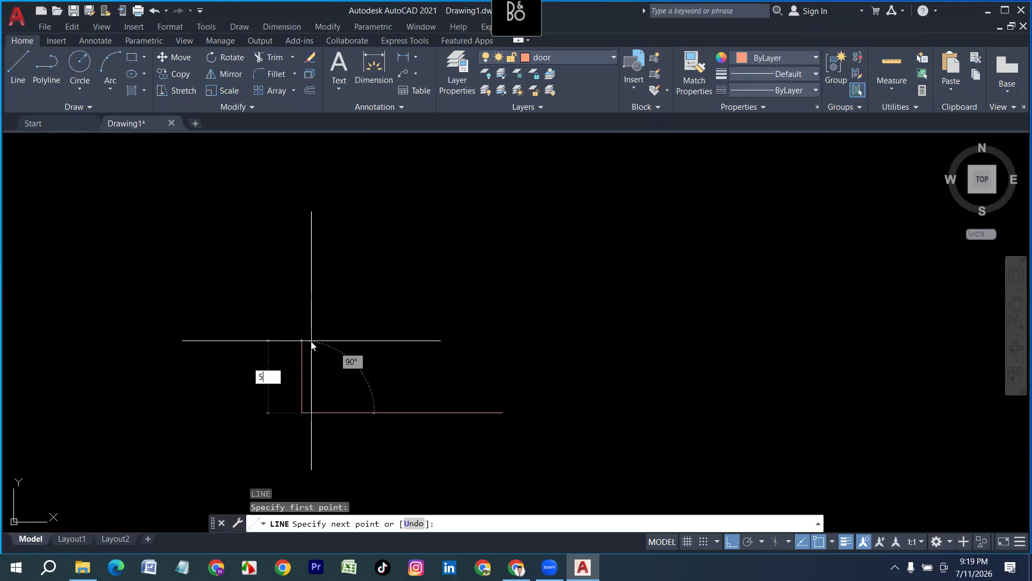
key("Return")
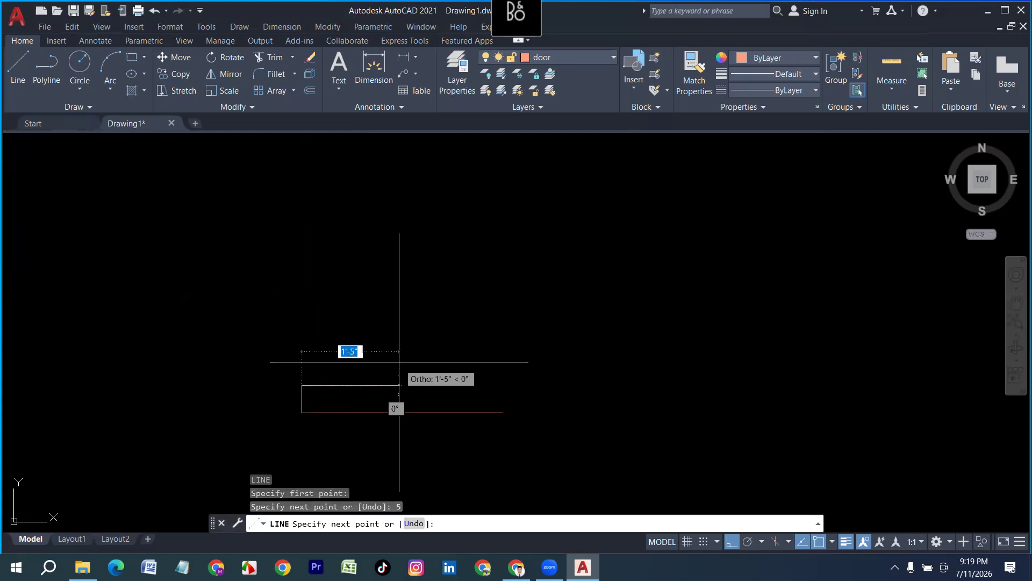
type("2")
key("Return")
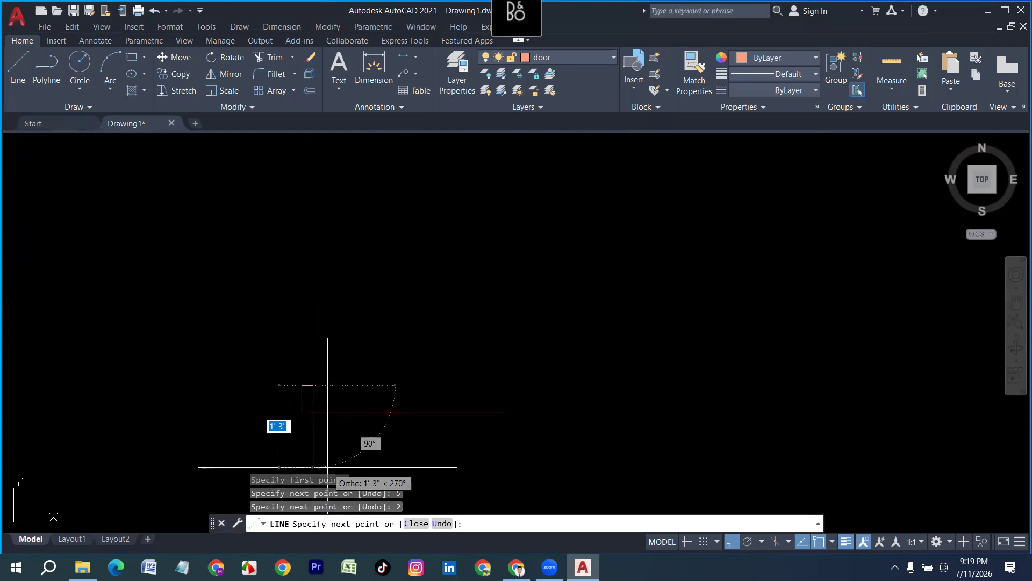
type("2")
key("Return")
type("1")
key("Return")
type("3")
key("Return")
key("Return")
Step: Mirror the stepped jamb profile about the midpoint of the 3' door line, keeping the original
scroll(323, 408, "up", 3)
left_click(335, 421)
left_click(213, 358)
scroll(221, 357, "down", 5)
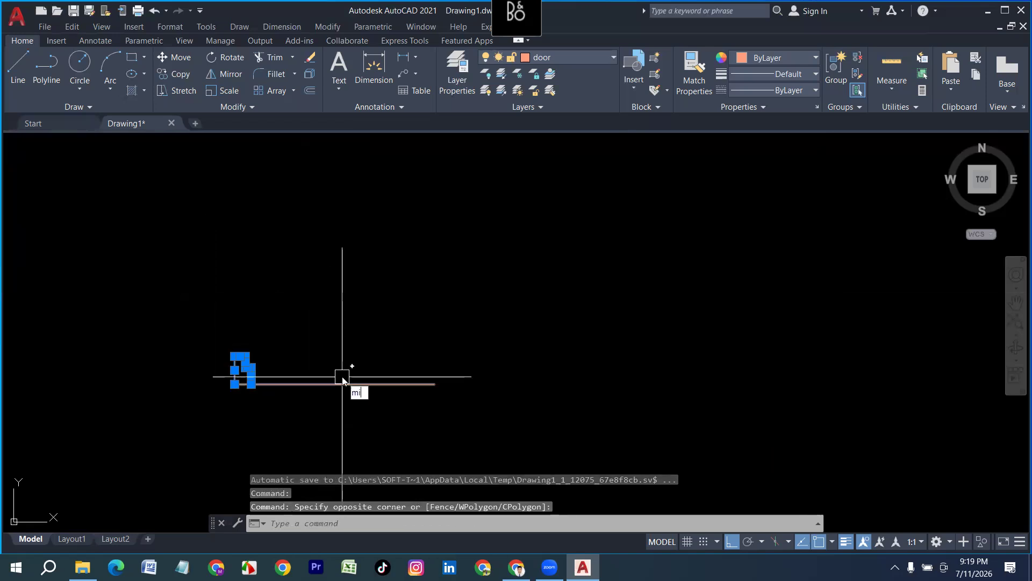
type("mi")
key("Return")
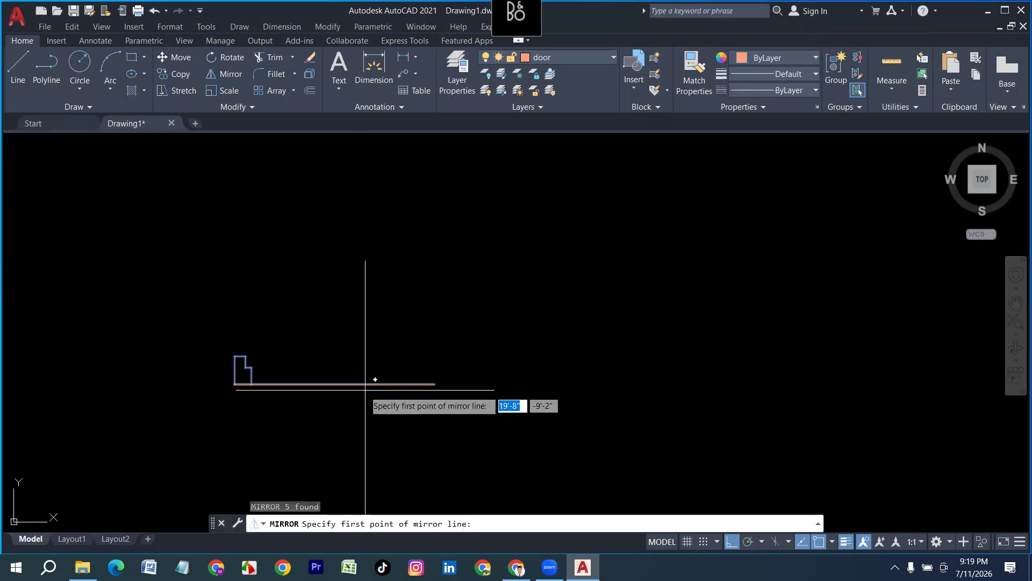
left_click(335, 383)
left_click(327, 318)
left_click(351, 359)
scroll(292, 379, "up", 2)
right_click(305, 380)
key("Escape")
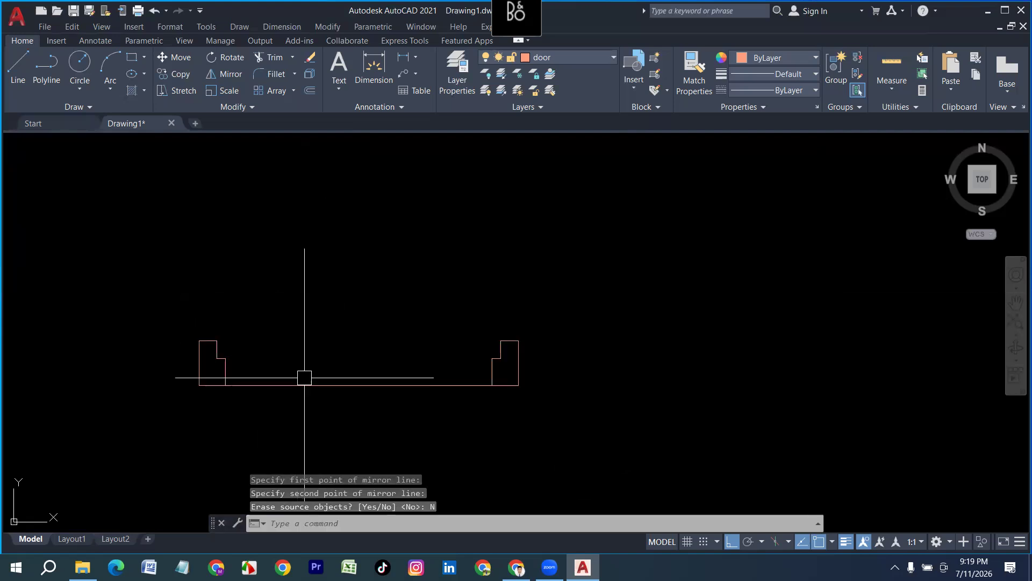
Step: Draw a circle centred on the left jamb's upper inner corner, with its radius reaching the right jamb's upper inner corner
type("c")
key("Return")
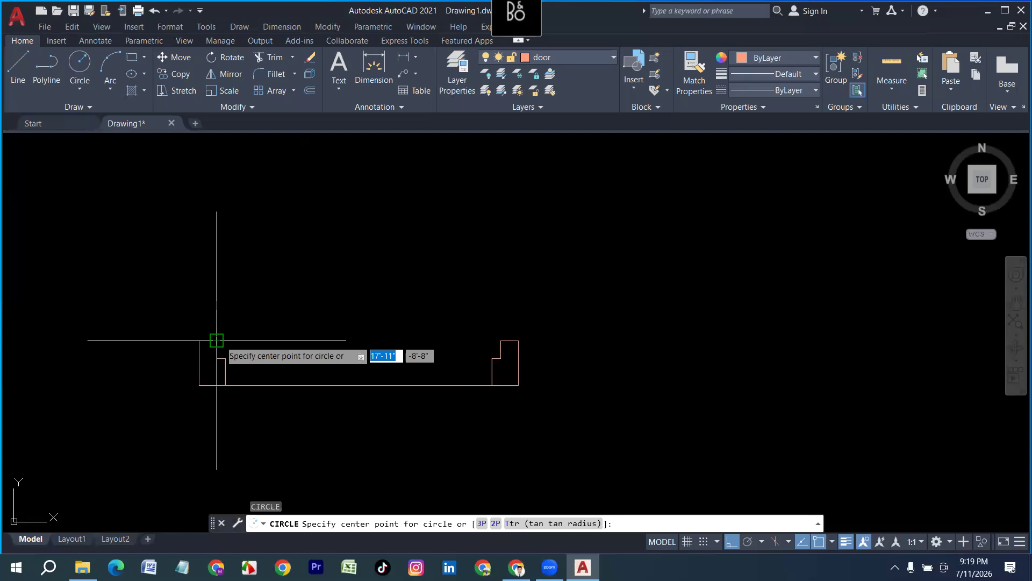
left_click(216, 341)
left_click(500, 341)
scroll(348, 395, "down", 2)
key("Escape")
Step: Extend the left jamb's two inner vertical lines up to the circle to form the door leaf
type("e")
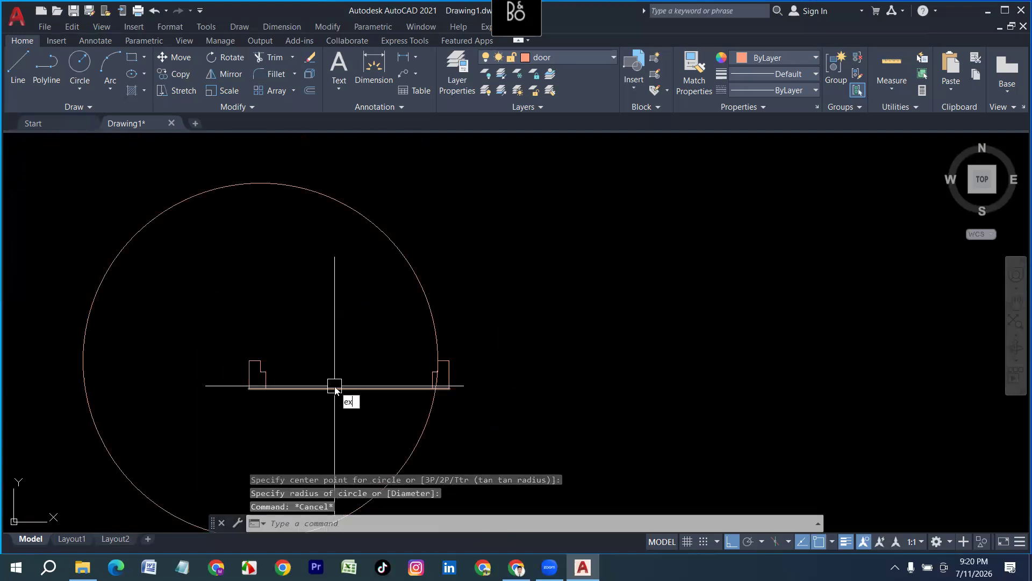
type("x")
key("Return")
left_click(270, 371)
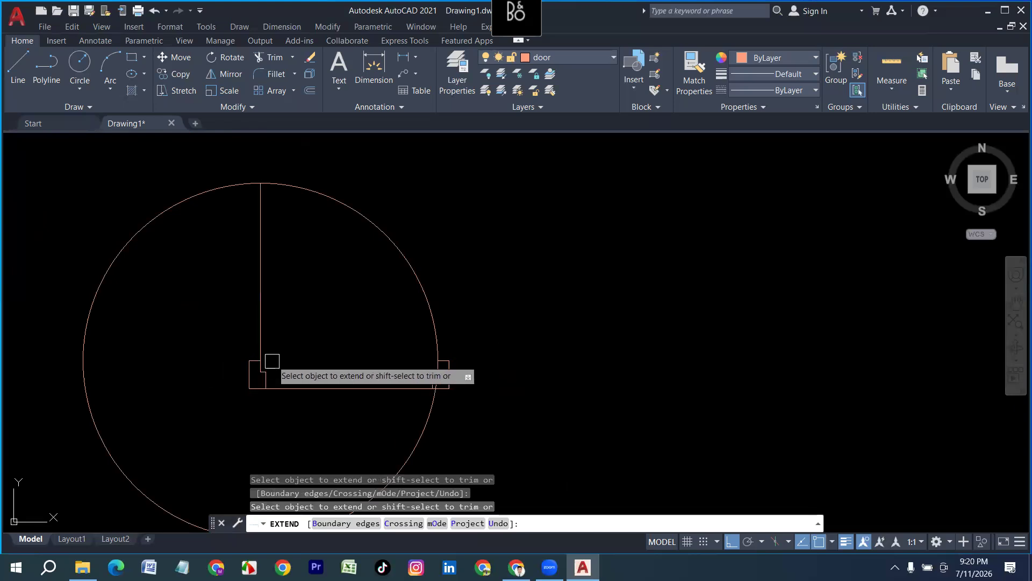
scroll(261, 352, "up", 2)
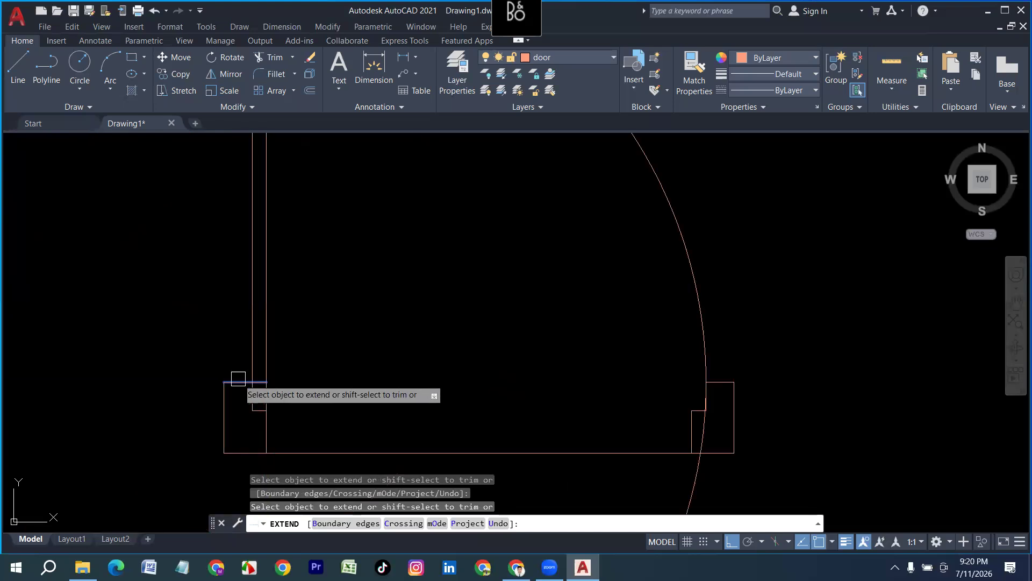
scroll(337, 354, "down", 2)
key("Escape")
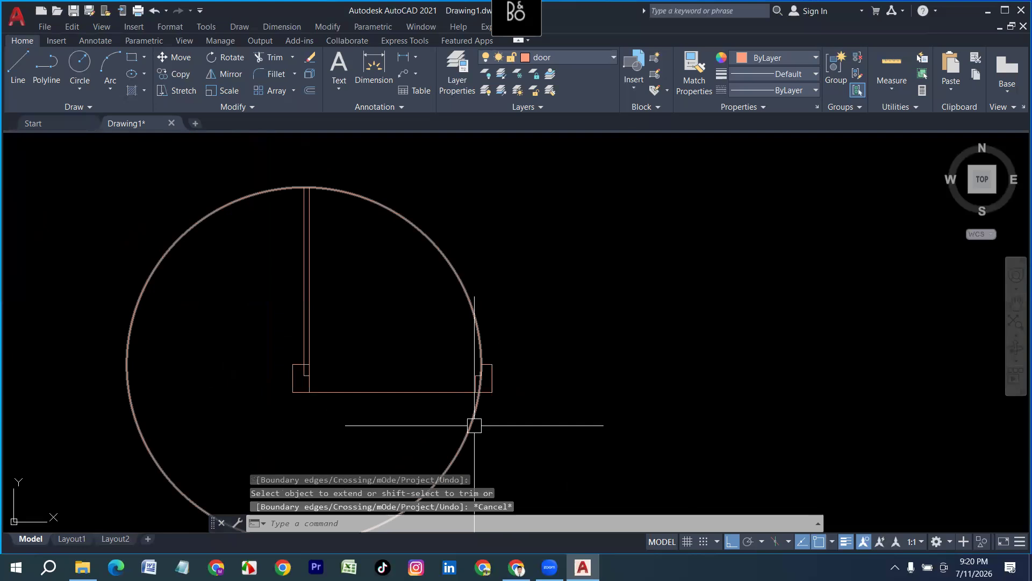
Step: Trim the circle to the quarter-circle door swing and remove the excess base line and jamb segments between the two jambs
type("tr")
key("Return")
left_click_drag(493, 424, 376, 422)
scroll(310, 380, "up", 2)
scroll(308, 375, "up", 3)
left_click(313, 334)
scroll(267, 335, "down", 4)
scroll(395, 356, "up", 1)
left_click(387, 359)
scroll(473, 346, "up", 2)
scroll(459, 350, "up", 2)
scroll(450, 310, "up", 3)
left_click(487, 335)
scroll(432, 329, "down", 6)
scroll(465, 339, "down", 4)
key("Escape")
Step: Join the door leaf, swing arc and both jambs into a single polyline
left_click(499, 396)
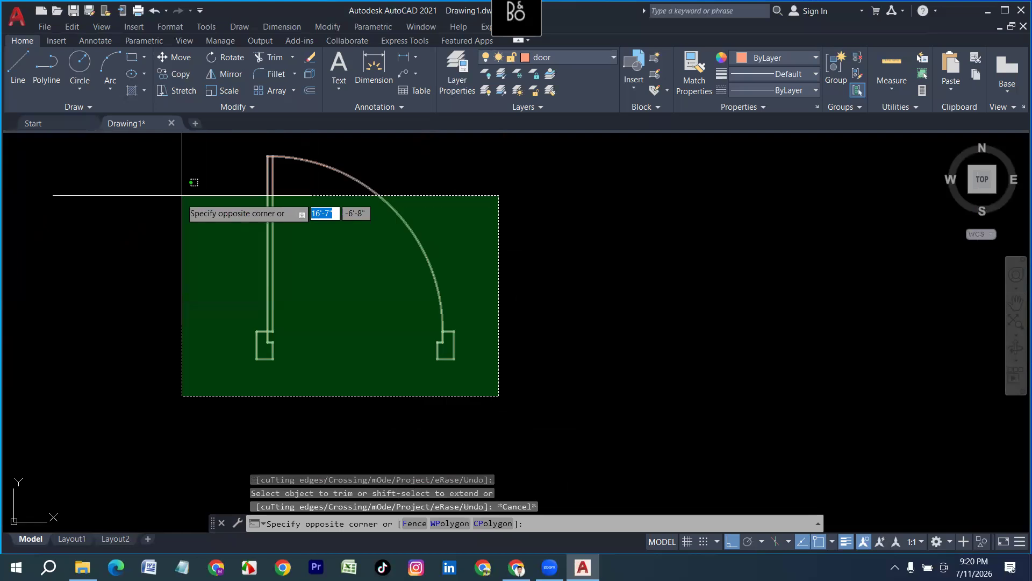
left_click(188, 146)
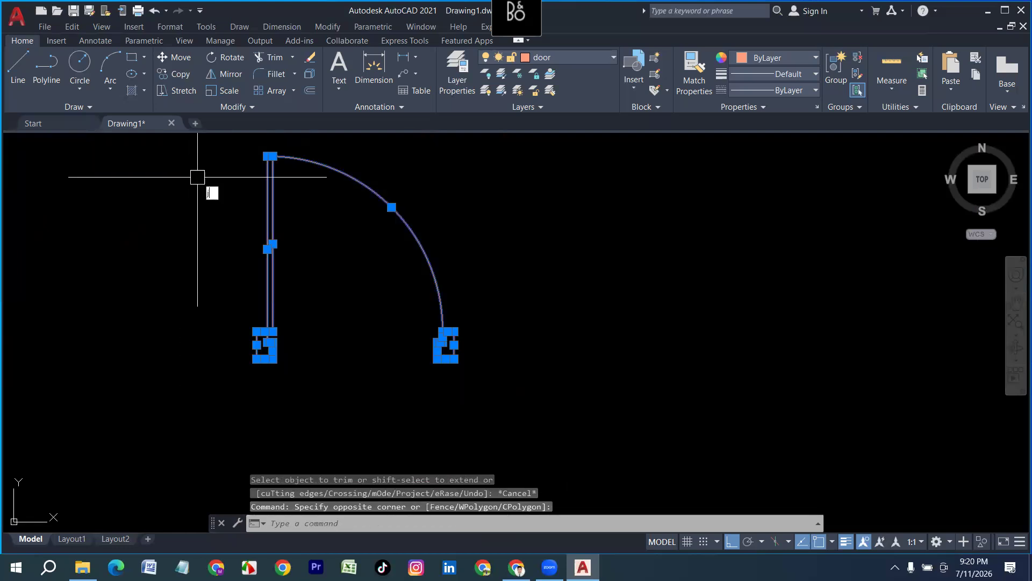
key("Return")
Step: Move the joined door into the left room's doorway, with its left jamb against the lower-left column
left_click(494, 401)
left_click(213, 141)
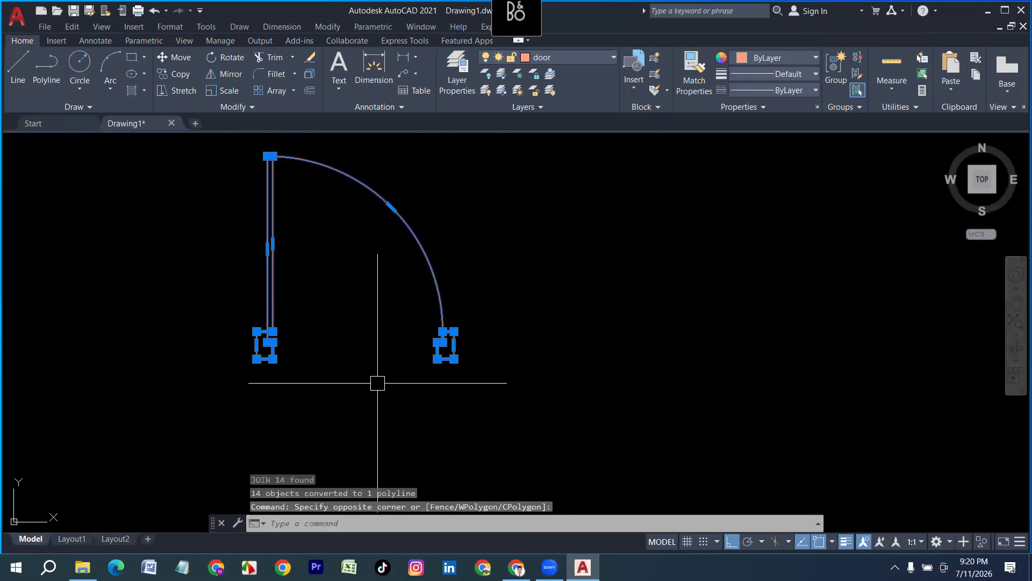
type("m")
key("Return")
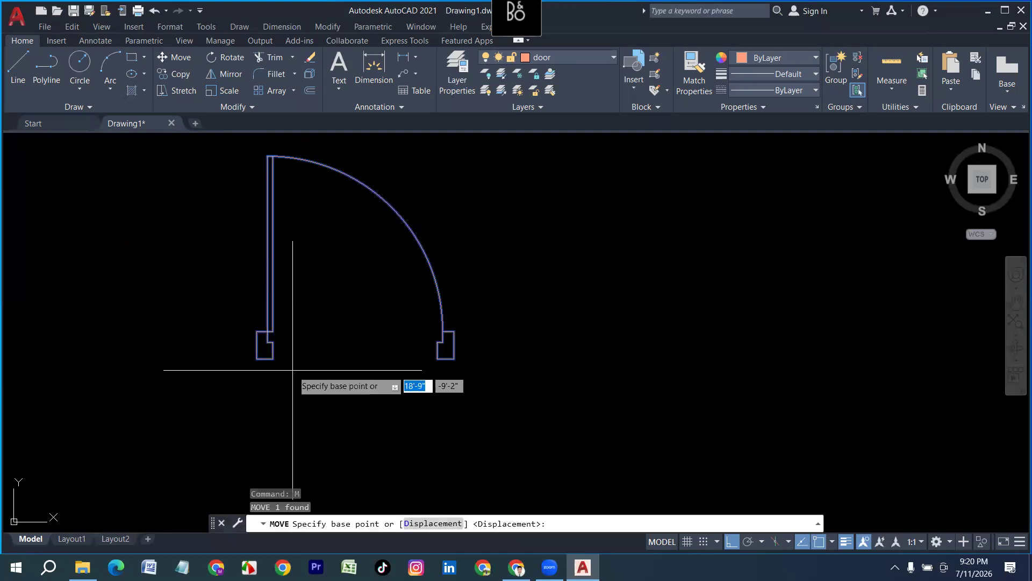
left_click(260, 343)
scroll(419, 338, "down", 6)
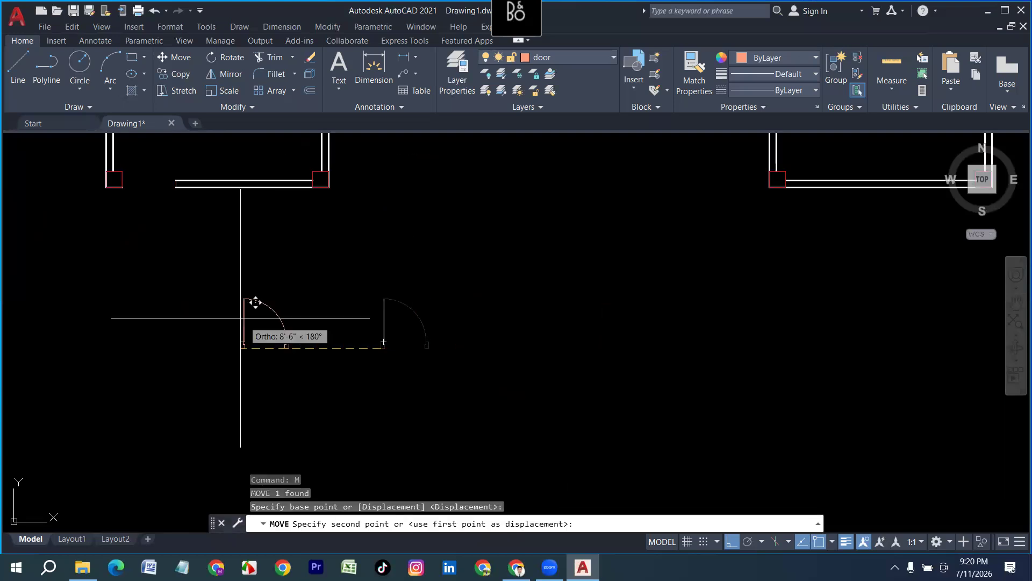
scroll(129, 186, "up", 4)
left_click(107, 177)
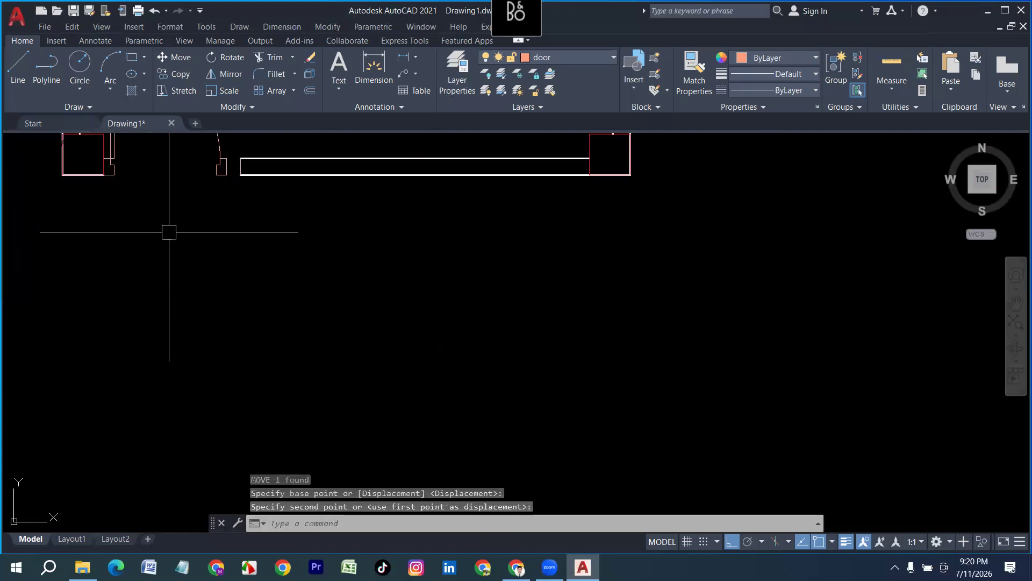
Step: Check the door's overall width between the outer jamb edges using a temporary linear dimension
middle_click_drag(169, 232, 172, 350)
scroll(205, 263, "up", 2)
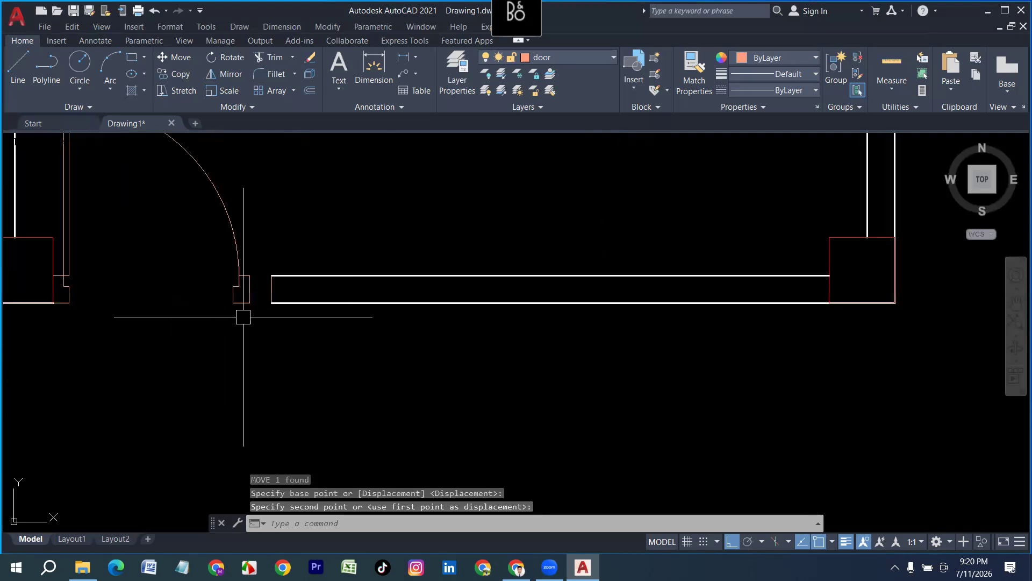
key("Escape")
type("dli")
key("Return")
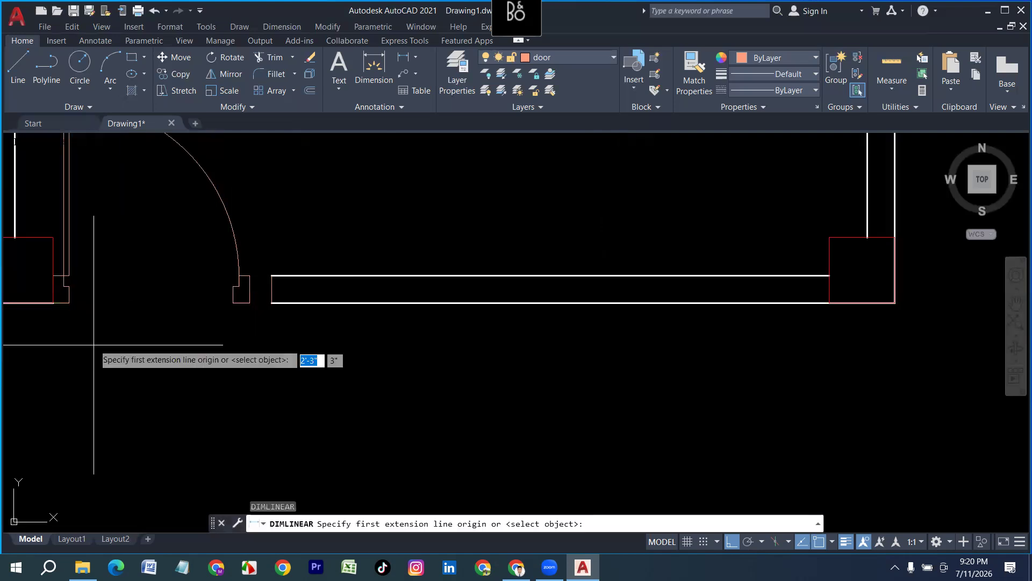
left_click(53, 303)
left_click(250, 303)
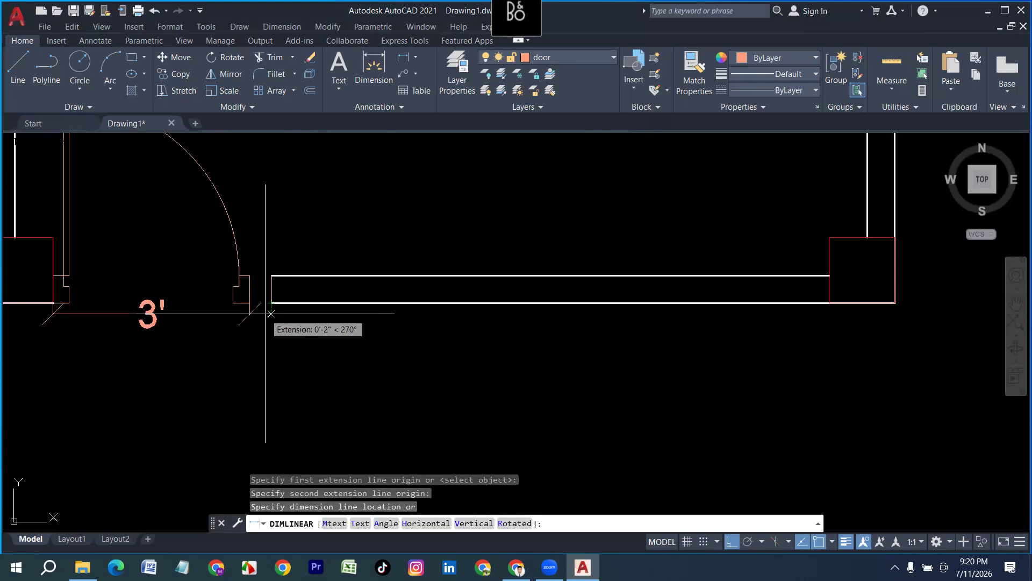
key("Escape")
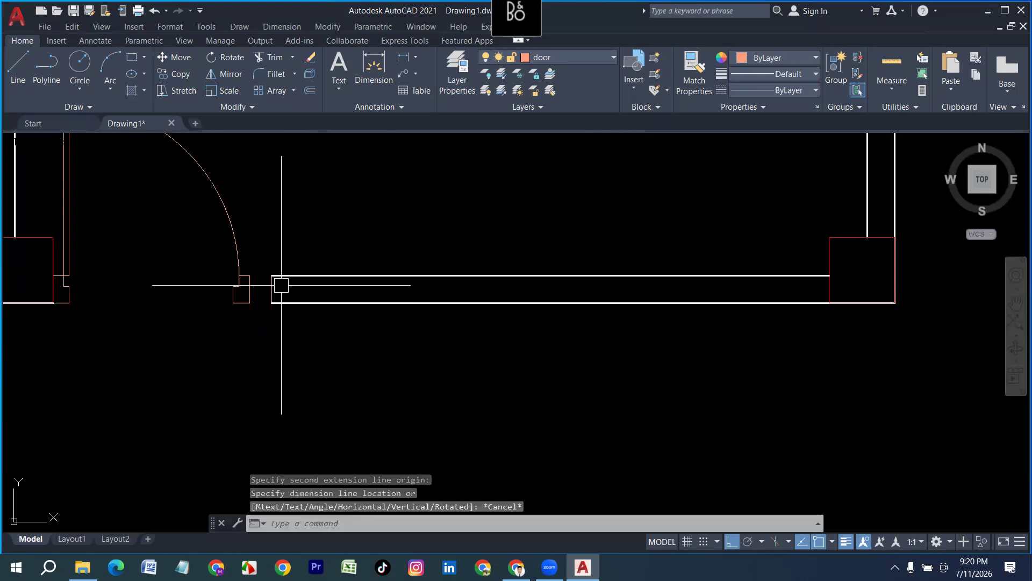
Step: Stretch the inner line of the bottom wall to the upper outer corner of the door's right jamb
scroll(282, 285, "up", 4)
left_click(280, 276)
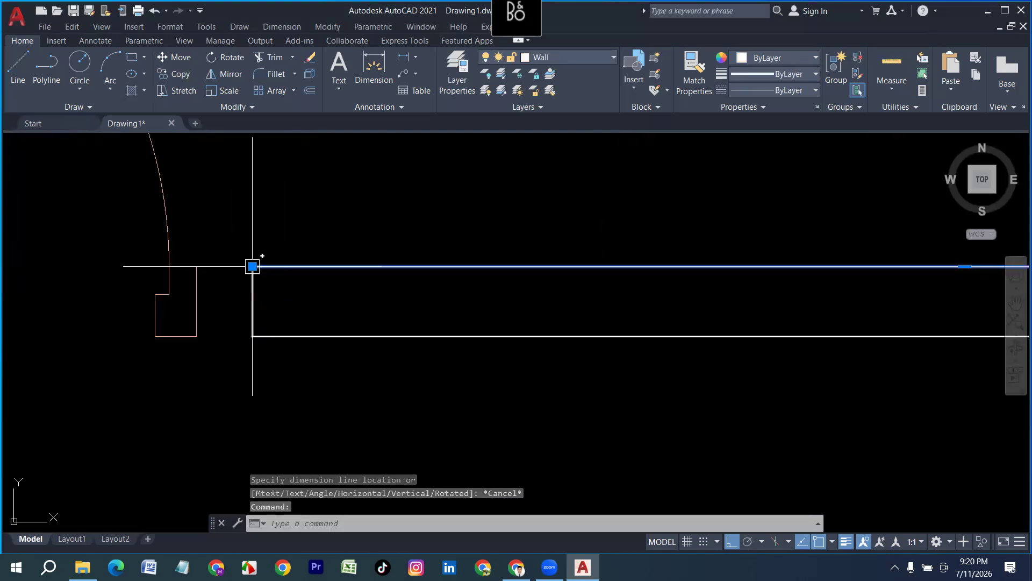
left_click(252, 266)
left_click(196, 268)
key("Escape")
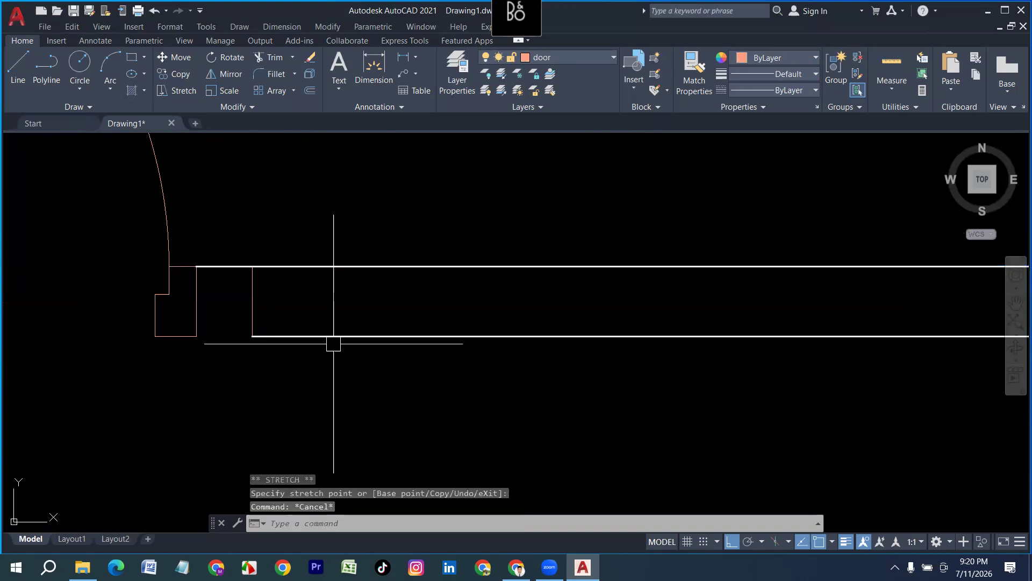
left_click(323, 337)
left_click(252, 336)
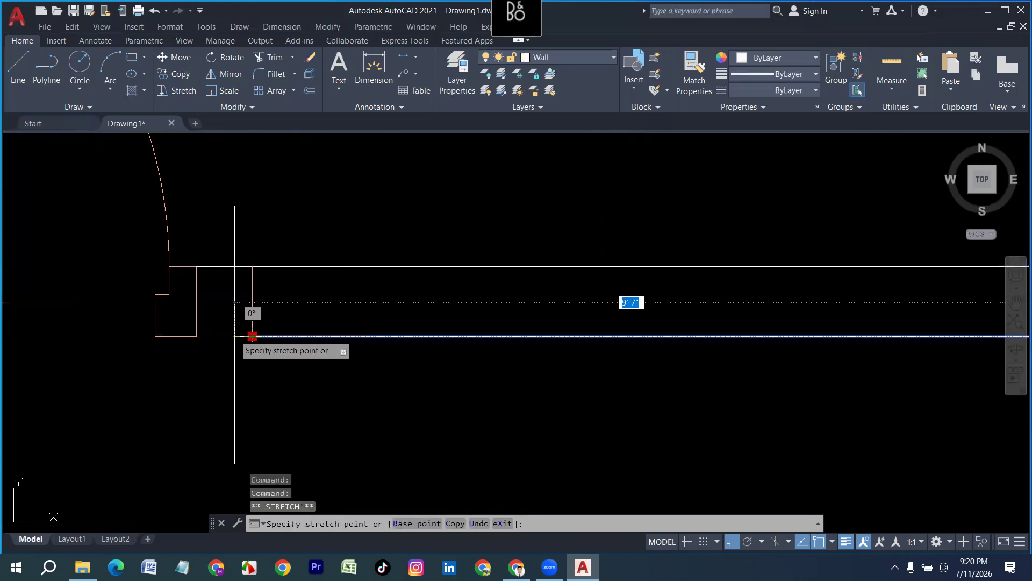
key("Escape")
key("Escape")
Step: Stretch the bottom wall's inner line away from the right jamb and back to the jamb's upper corner
left_click(196, 266)
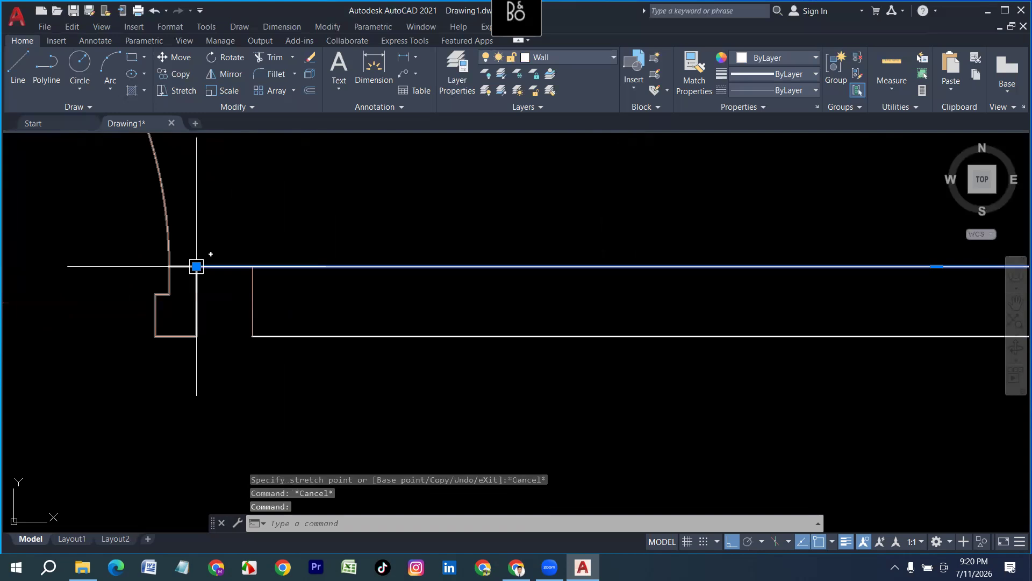
left_click(197, 266)
left_click(323, 269)
key("Escape")
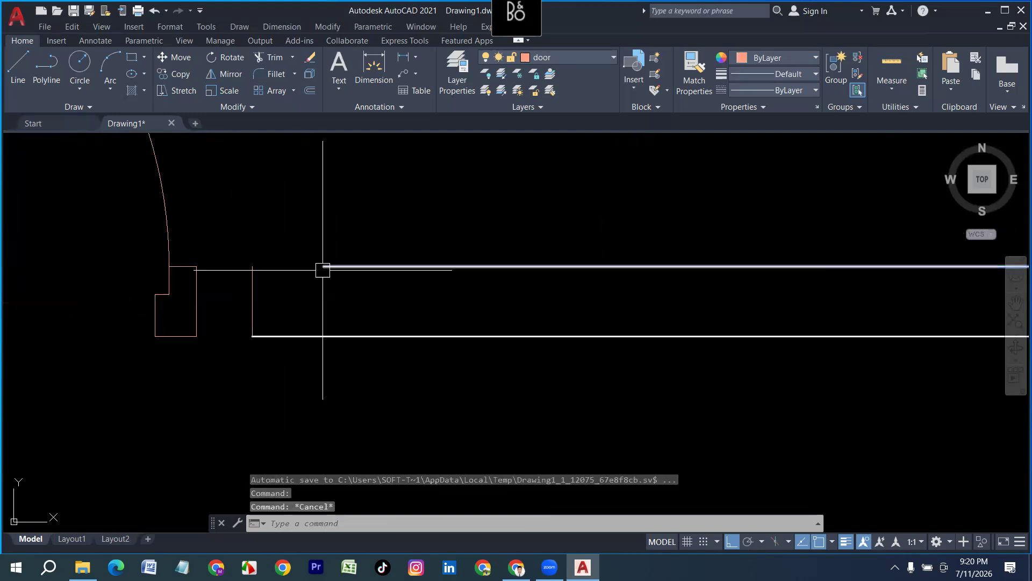
left_click(323, 266)
left_click(324, 266)
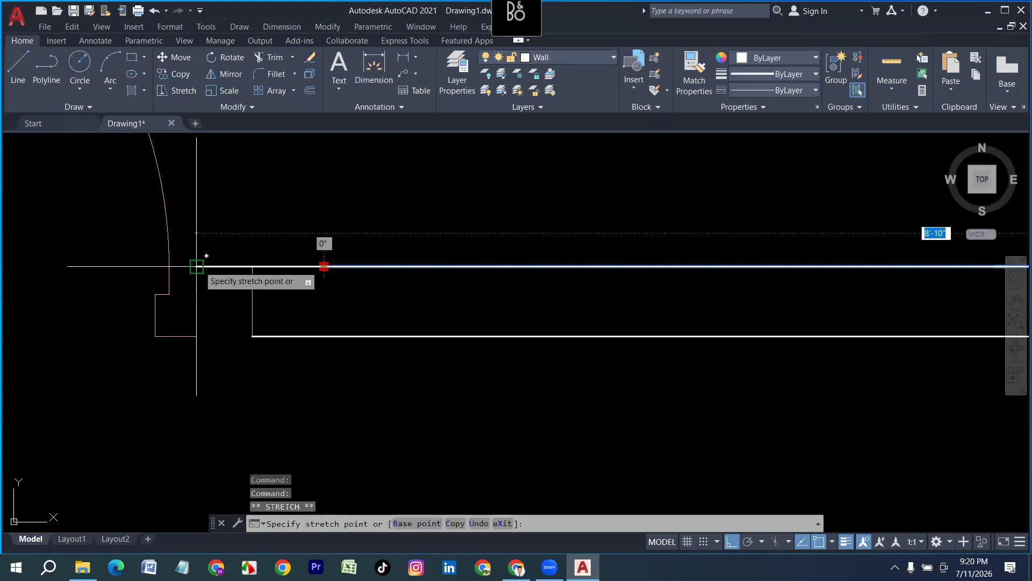
left_click(196, 266)
key("Escape")
Step: Extend the bottom wall's outer line to the door's right jamb and delete the leftover vertical opening line
type("EX")
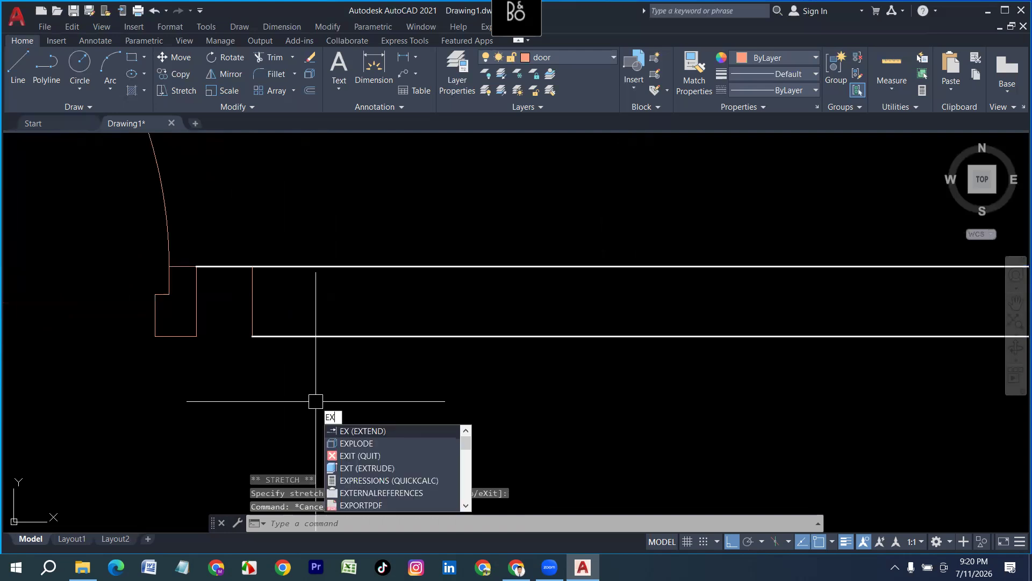
key("Return")
key("Escape")
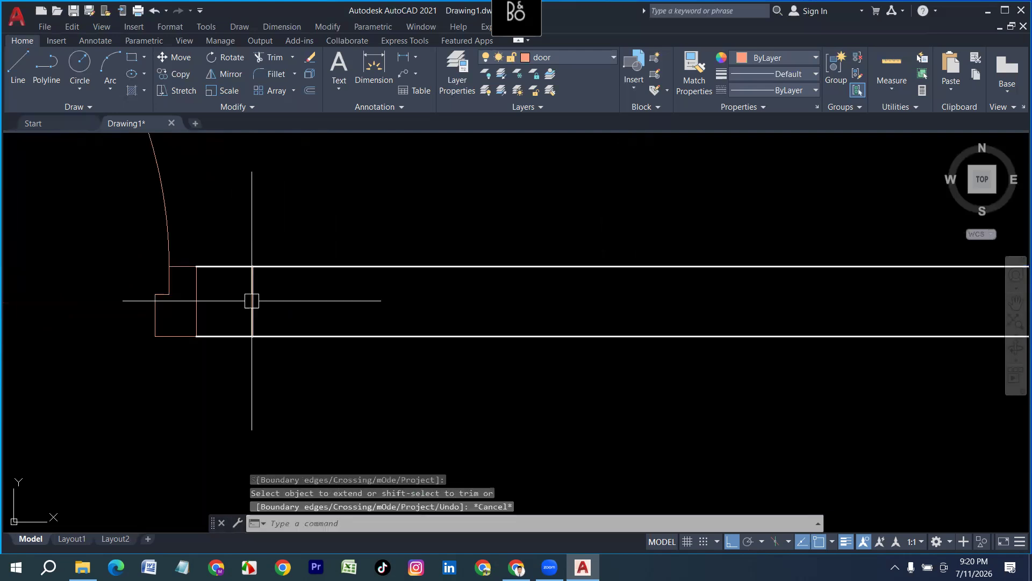
left_click(252, 301)
key("Delete")
scroll(345, 292, "down", 5)
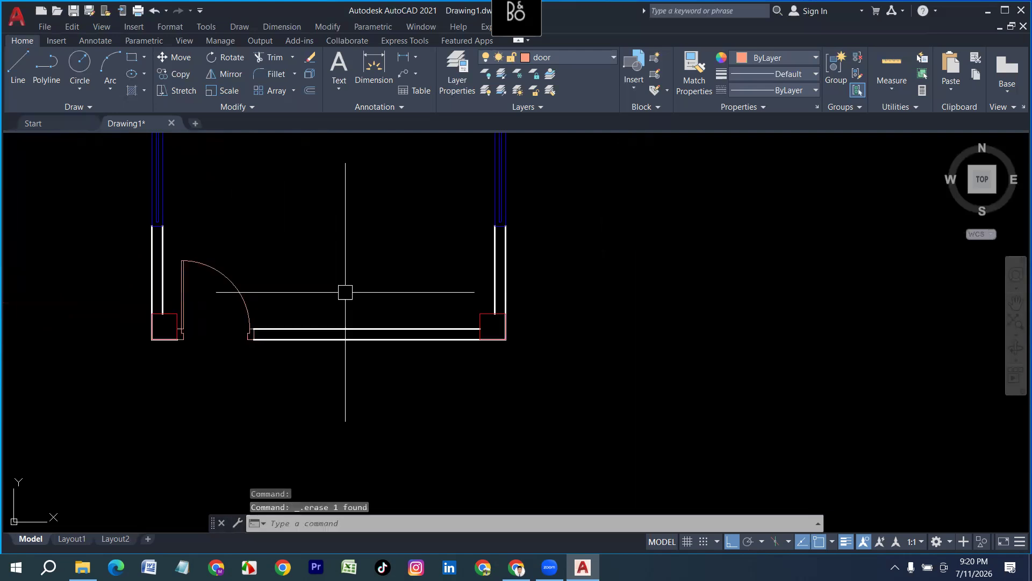
middle_click_drag(346, 292, 337, 406)
scroll(337, 406, "down", 2)
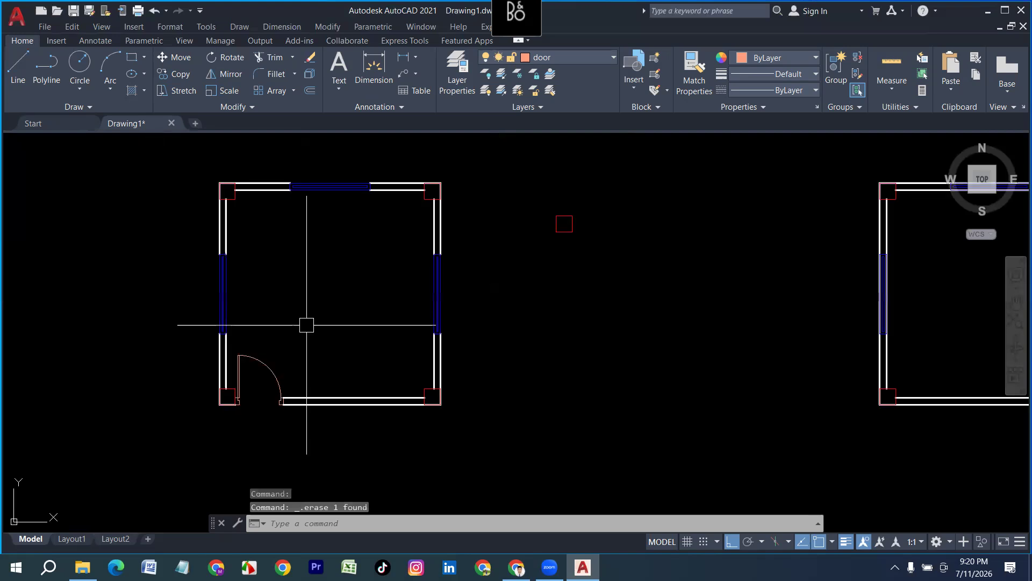
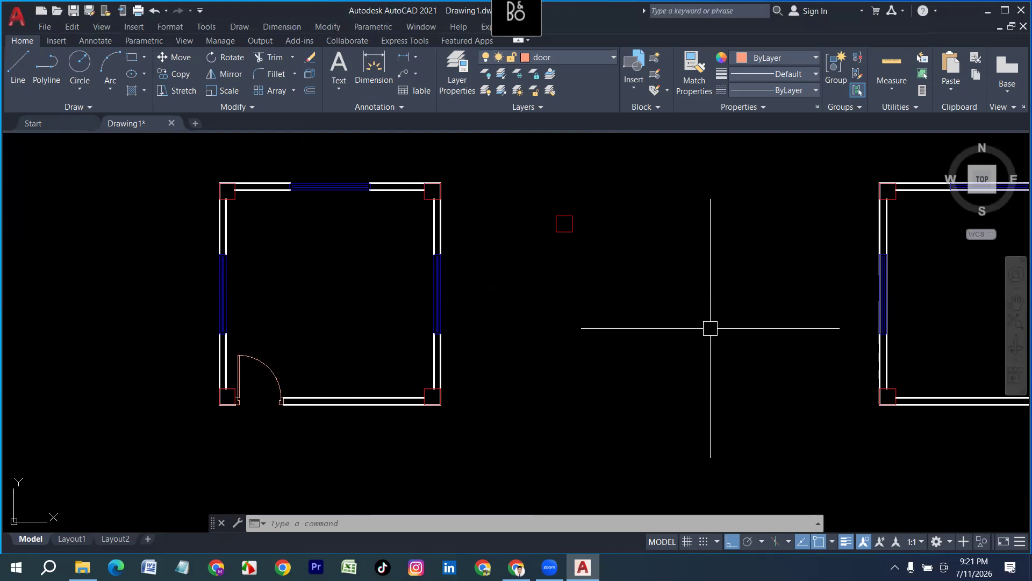
Step: Examine the left room's interior dimensions and window and wall lengths with the Measure Geometry command
scroll(406, 275, "up", 4)
scroll(400, 285, "down", 2)
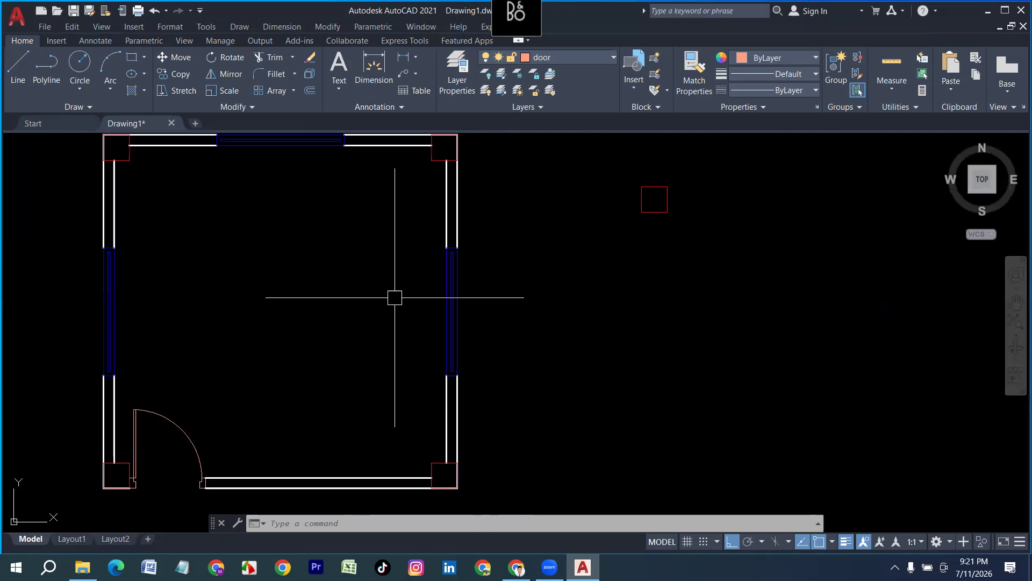
scroll(395, 297, "down", 2)
type("MEa")
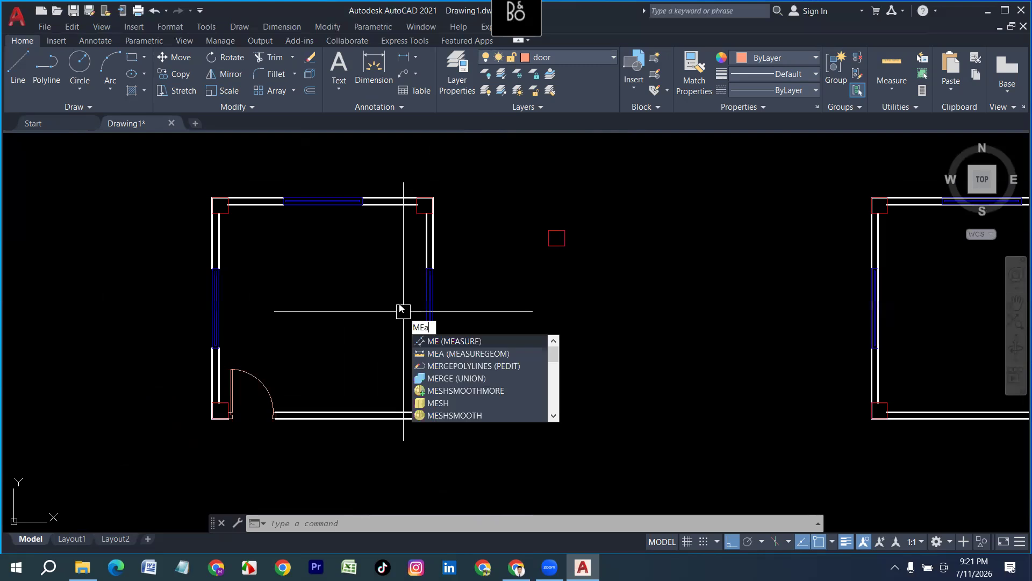
key("Return")
scroll(556, 239, "up", 2)
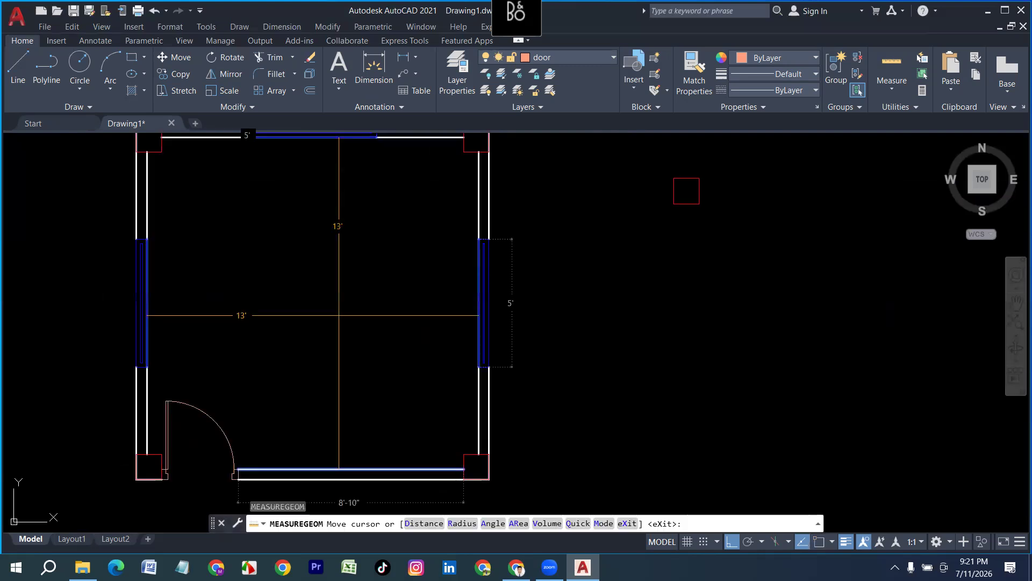
scroll(336, 371, "down", 2)
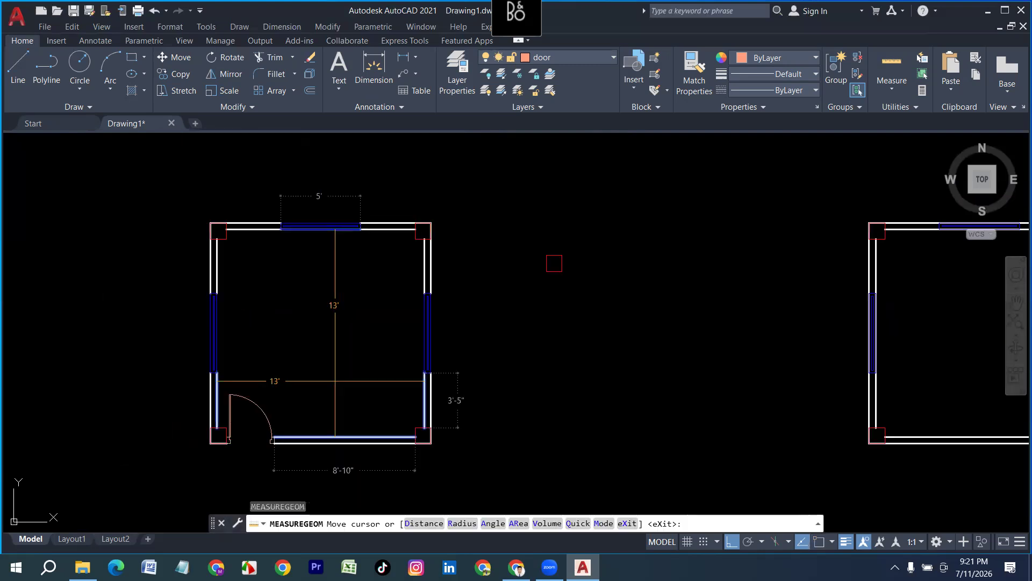
scroll(336, 376, "down", 2)
key("Escape")
Step: Examine the right room's interior dimensions, window lengths and bottom wall length with the Measure Geometry command
middle_click_drag(512, 390, 357, 381)
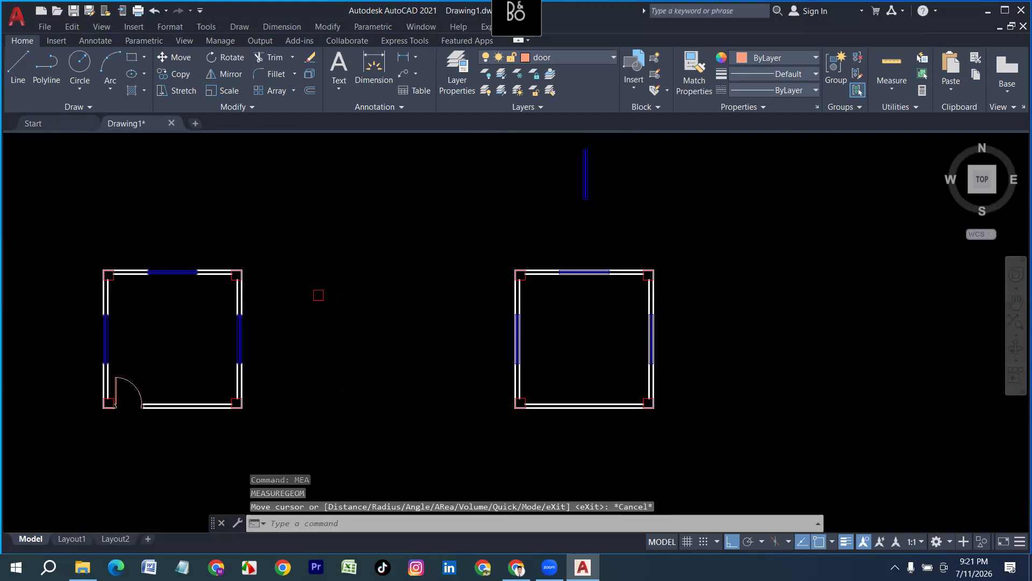
middle_click_drag(565, 370, 579, 364)
type("Me")
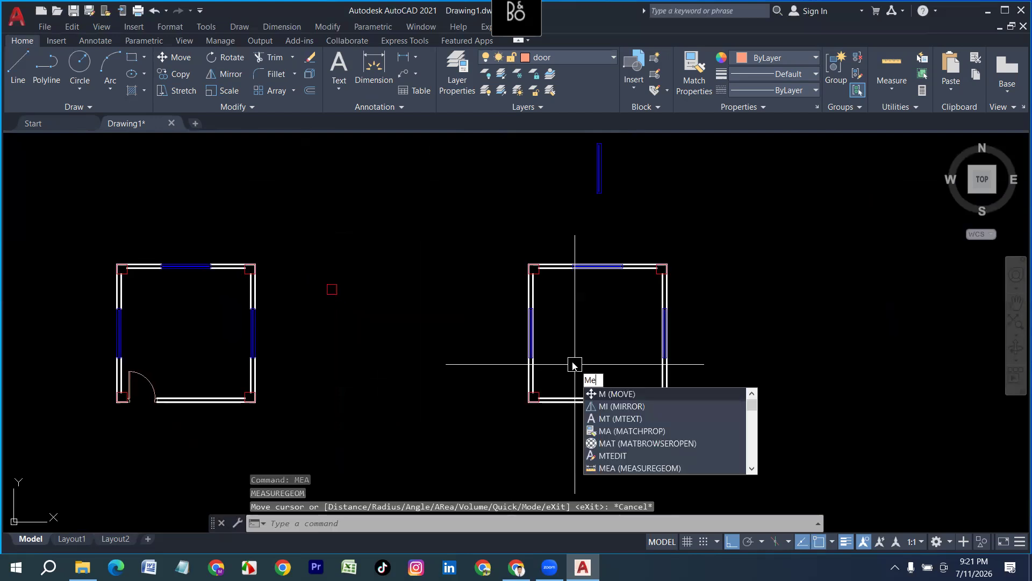
type("A")
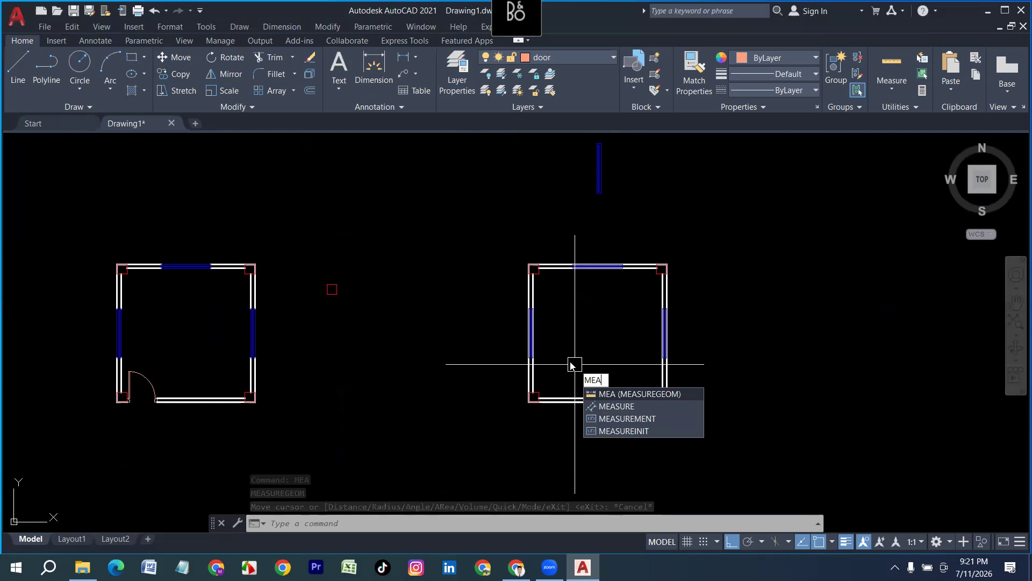
key("Return")
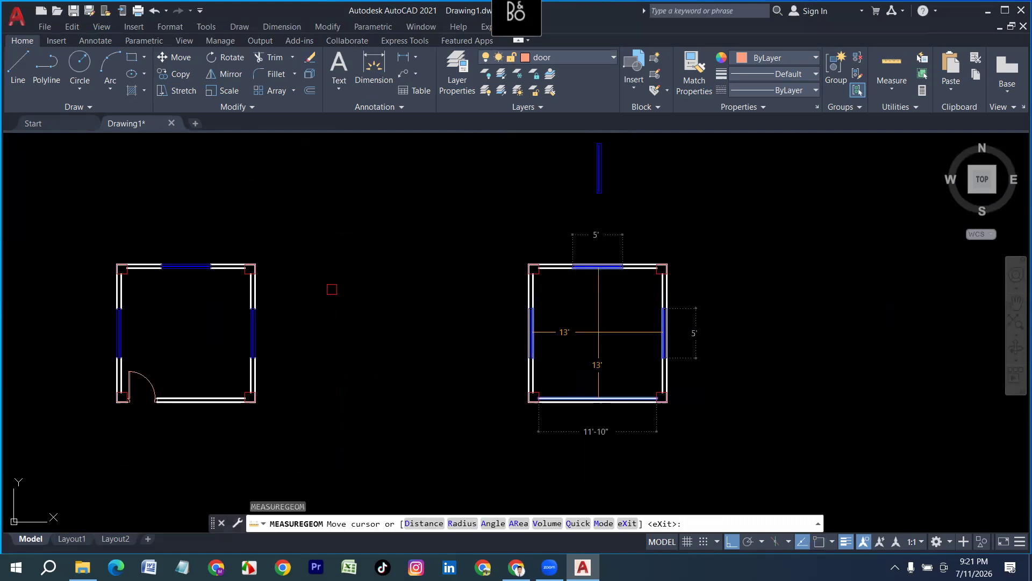
scroll(598, 331, "down", 10)
scroll(563, 362, "down", 3)
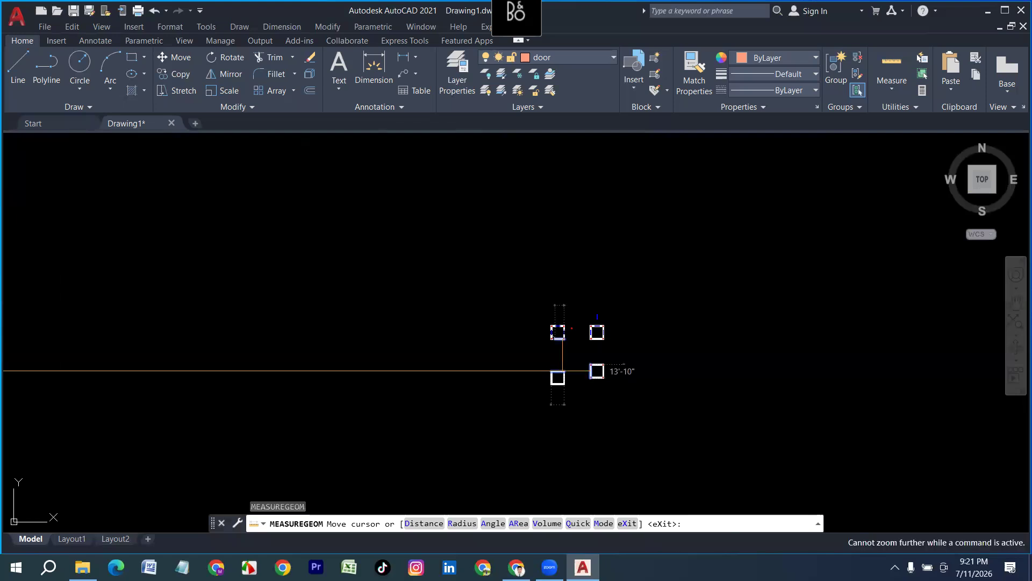
Step: Check the left room's interior dimensions and measure its enclosed floor area and perimeter
scroll(563, 371, "up", 10)
scroll(462, 310, "down", 4)
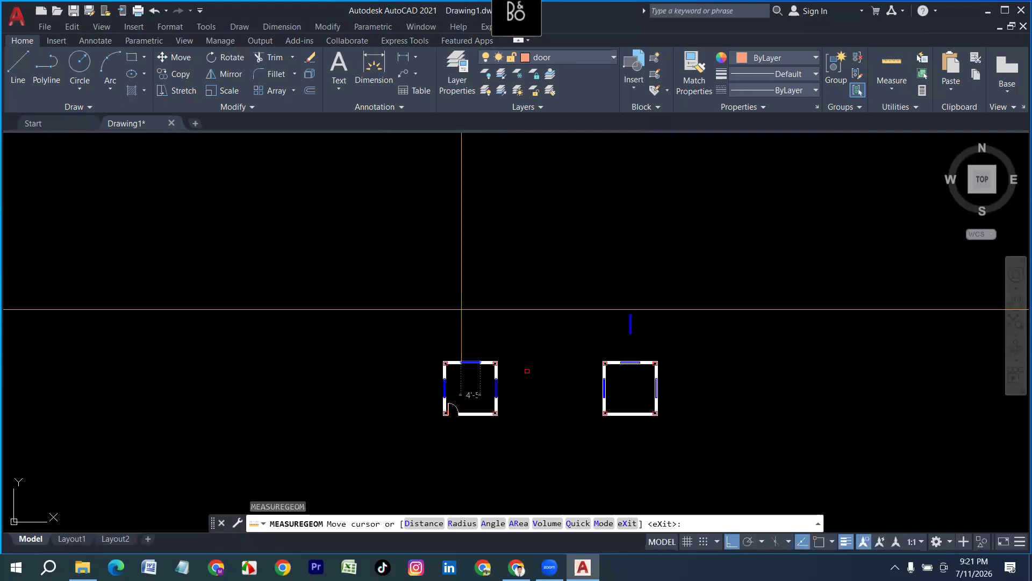
scroll(527, 371, "up", 6)
scroll(544, 283, "down", 2)
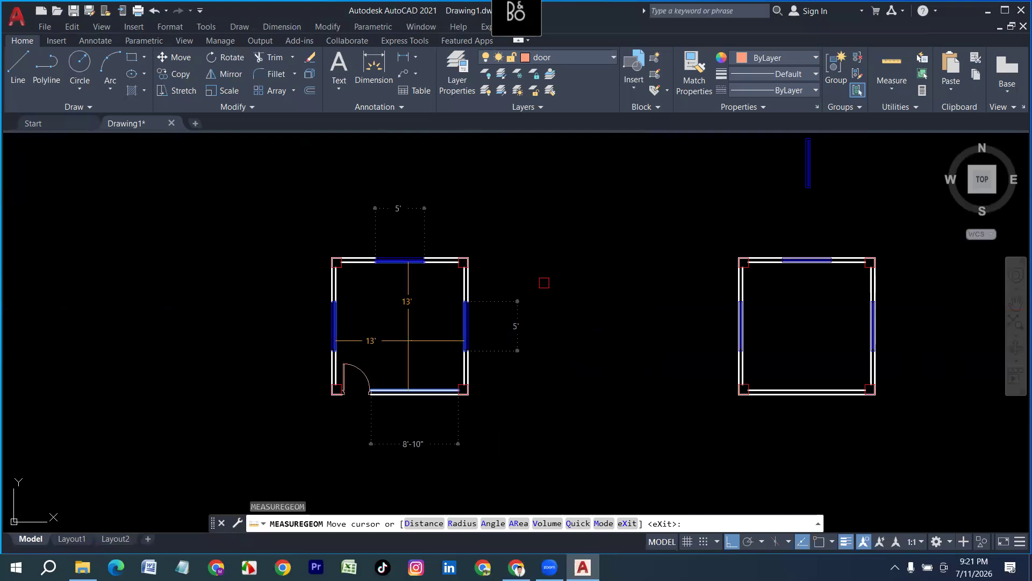
scroll(544, 283, "up", 2)
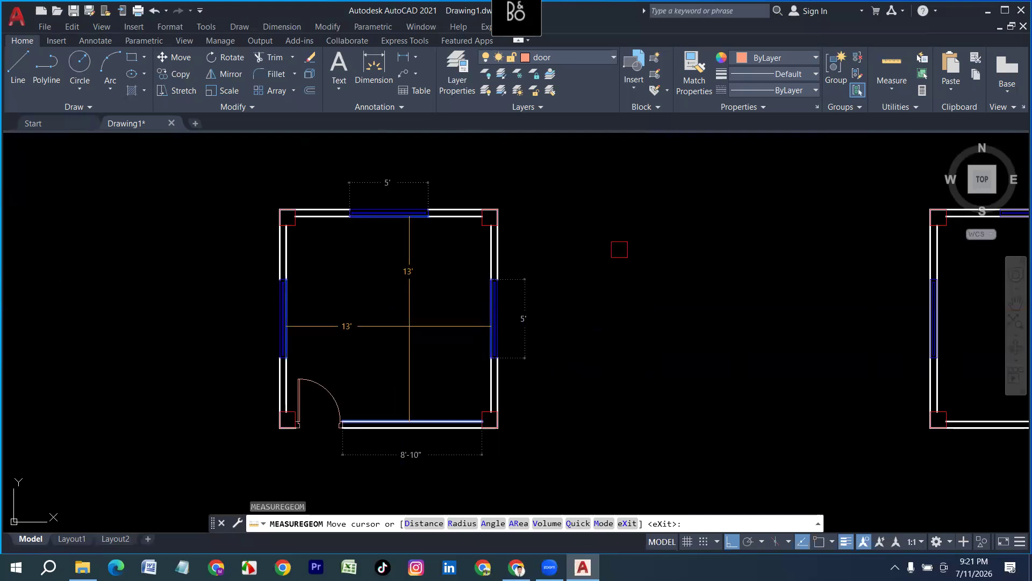
left_click(410, 326)
key("Escape")
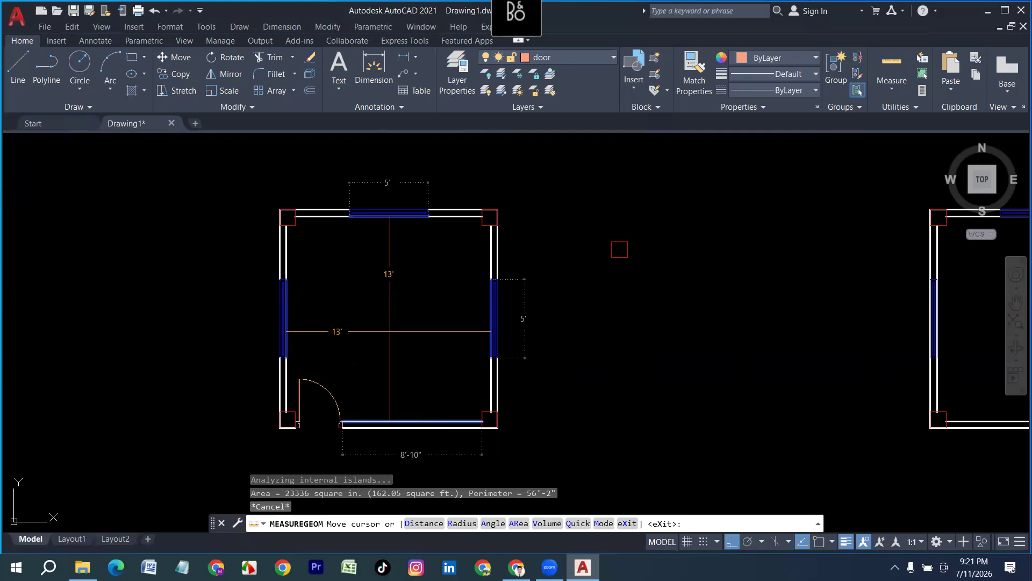
key("Escape")
Step: Make the Text layer current
middle_click_drag(420, 321, 361, 314)
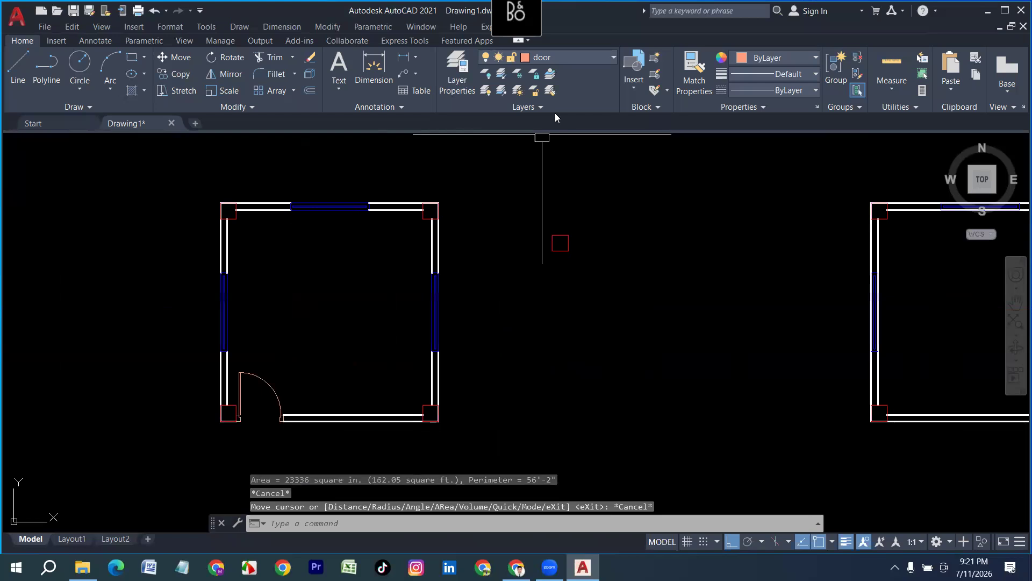
left_click(542, 138)
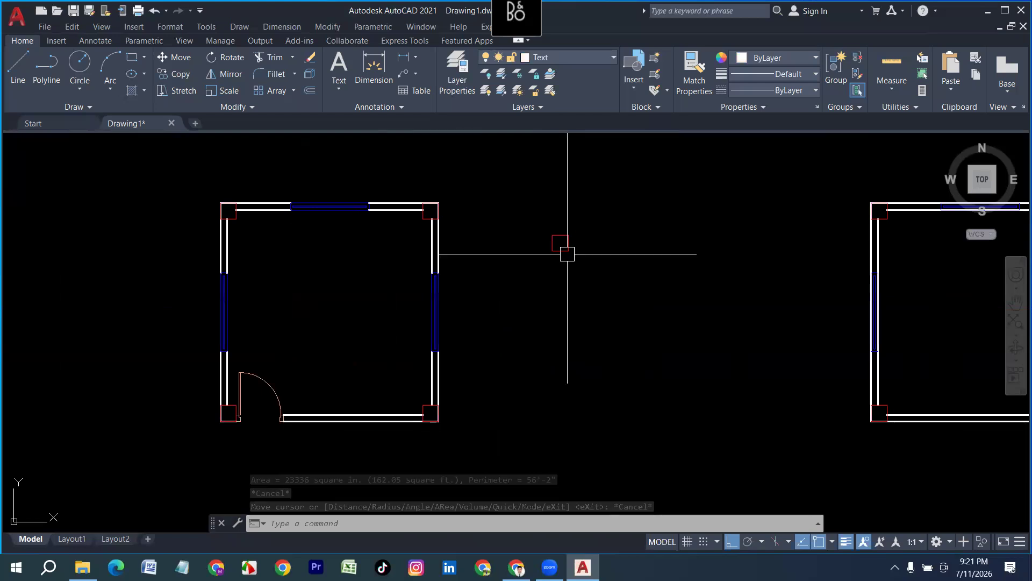
key("Escape")
type("t")
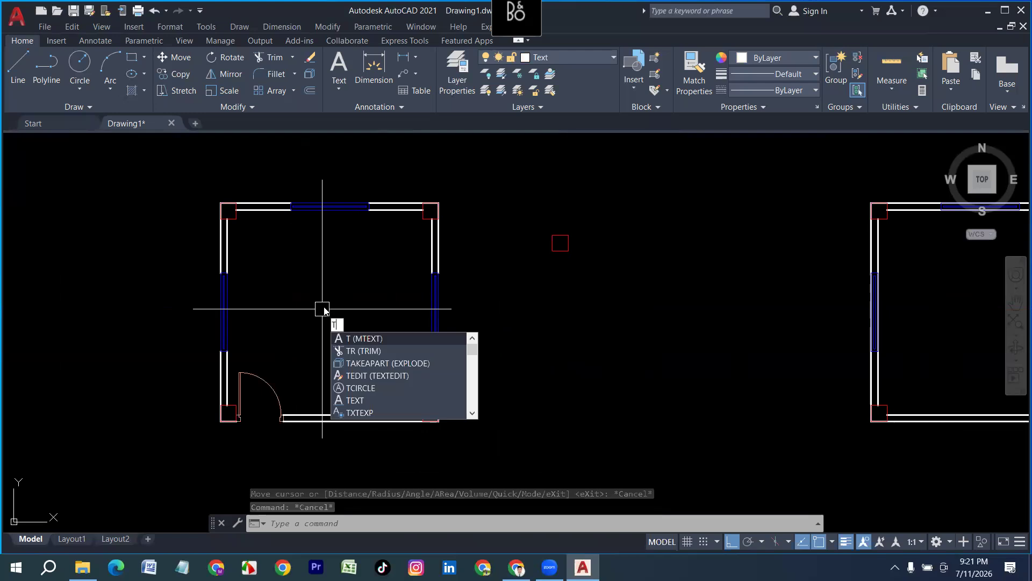
key("Escape")
type("t")
key("Return")
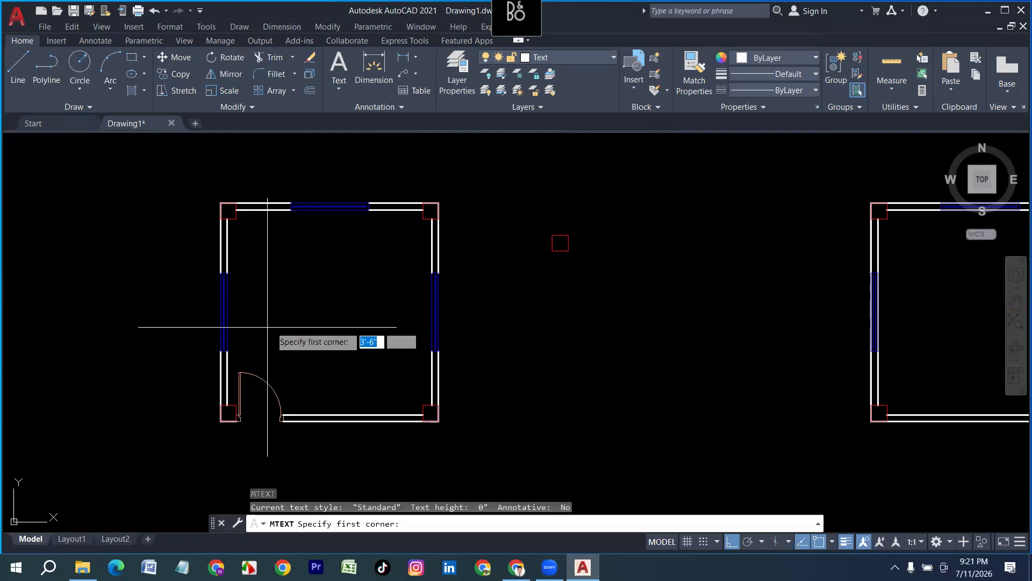
left_click(261, 270)
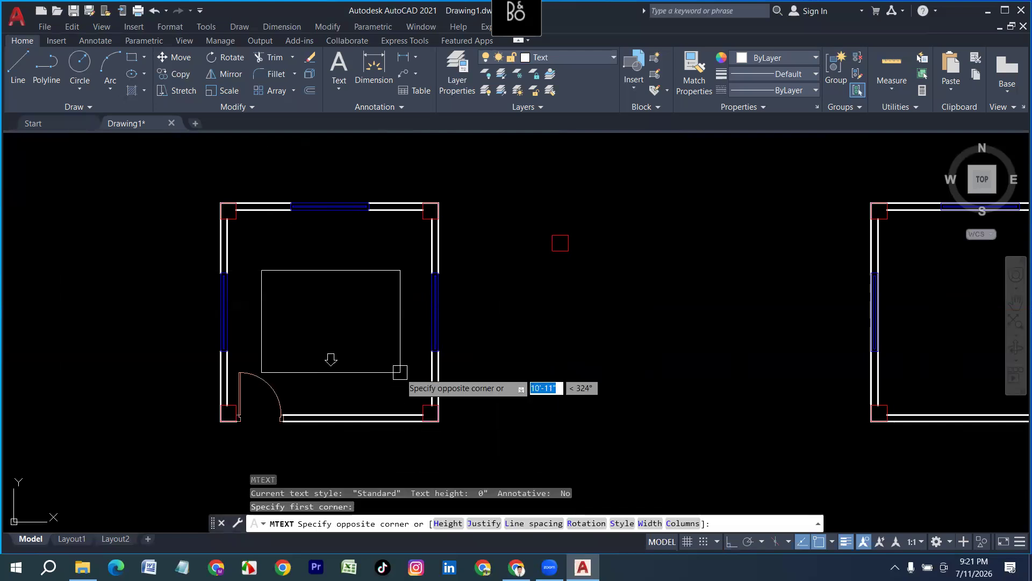
left_click(400, 371)
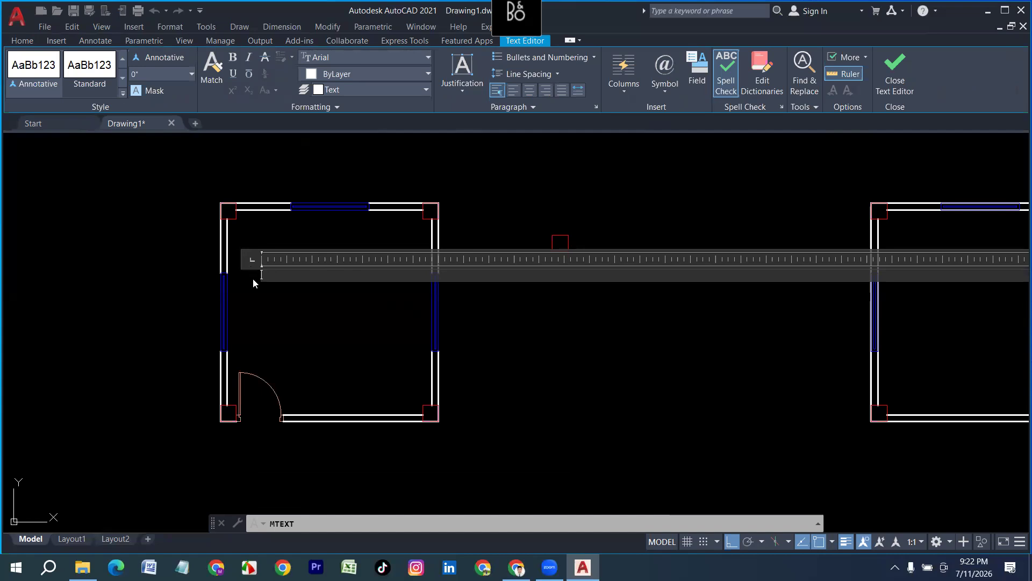
key("Escape")
Step: Start a multiline text box inside the left room, above the door, with a text height of 10"
type("t")
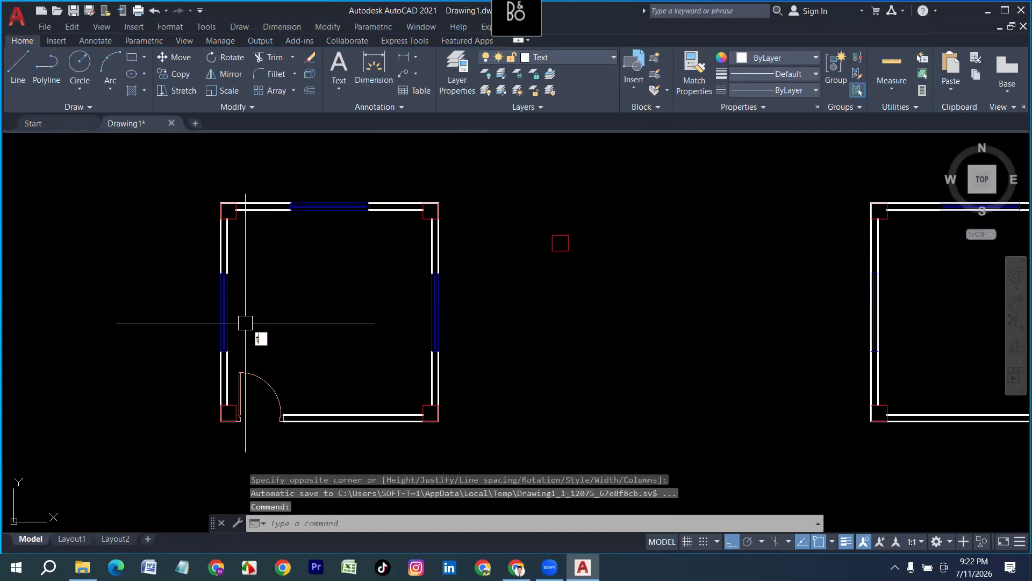
key("Return")
left_click(251, 259)
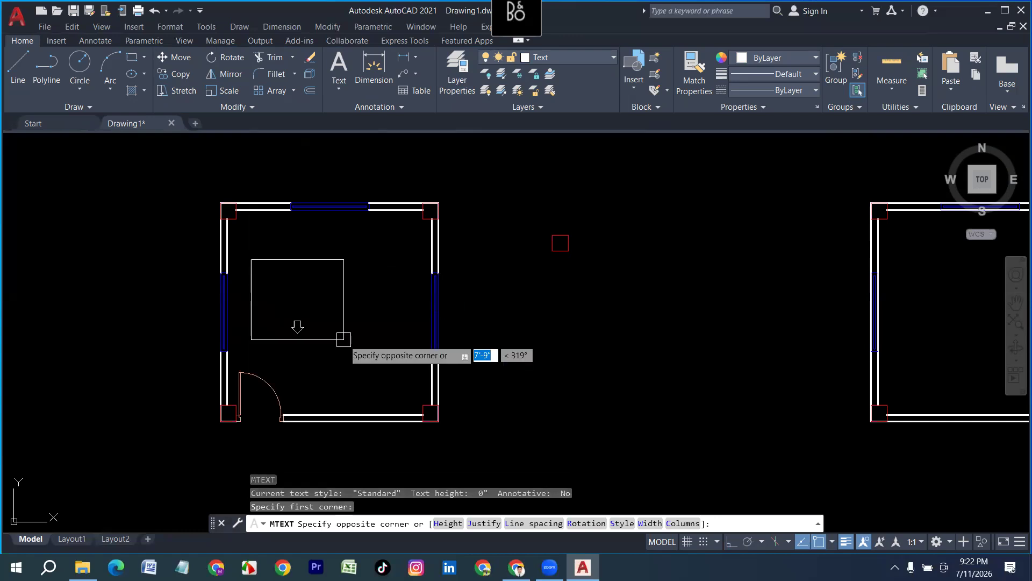
left_click(411, 338)
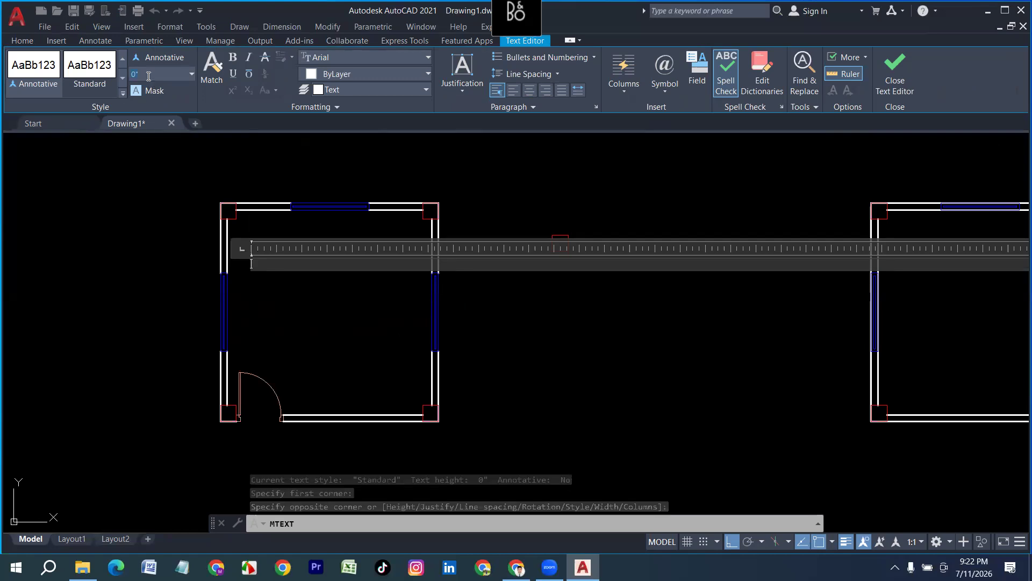
type("10")
key("Return")
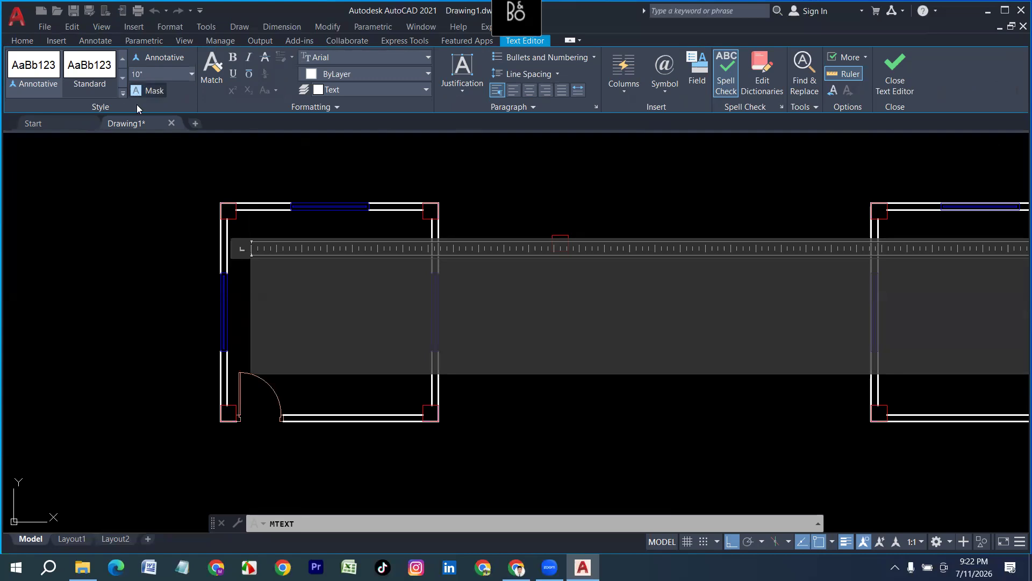
Step: Set the room label's font to Times New Roman in italic
left_click(342, 56)
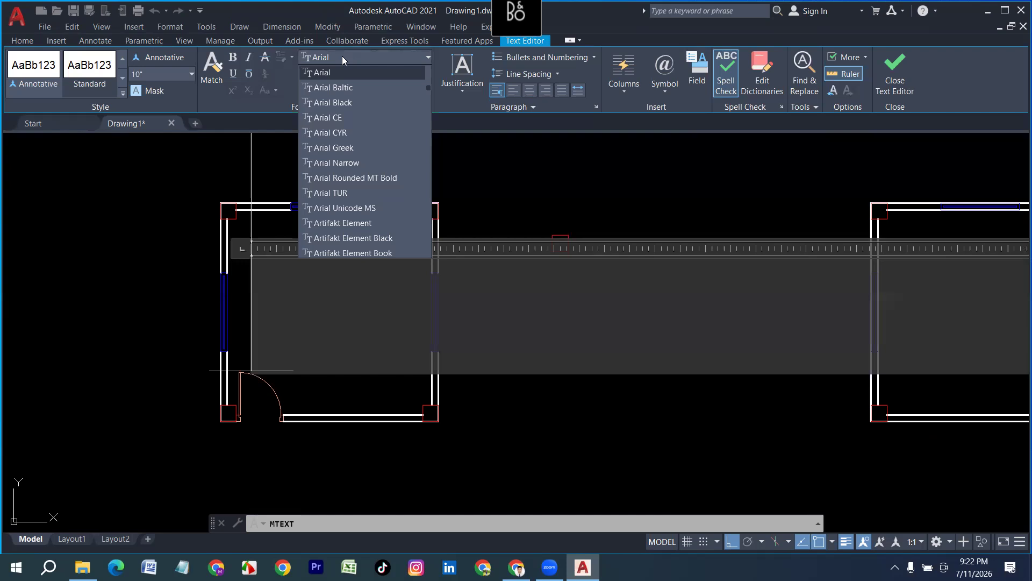
key("t")
scroll(354, 240, "down", 3)
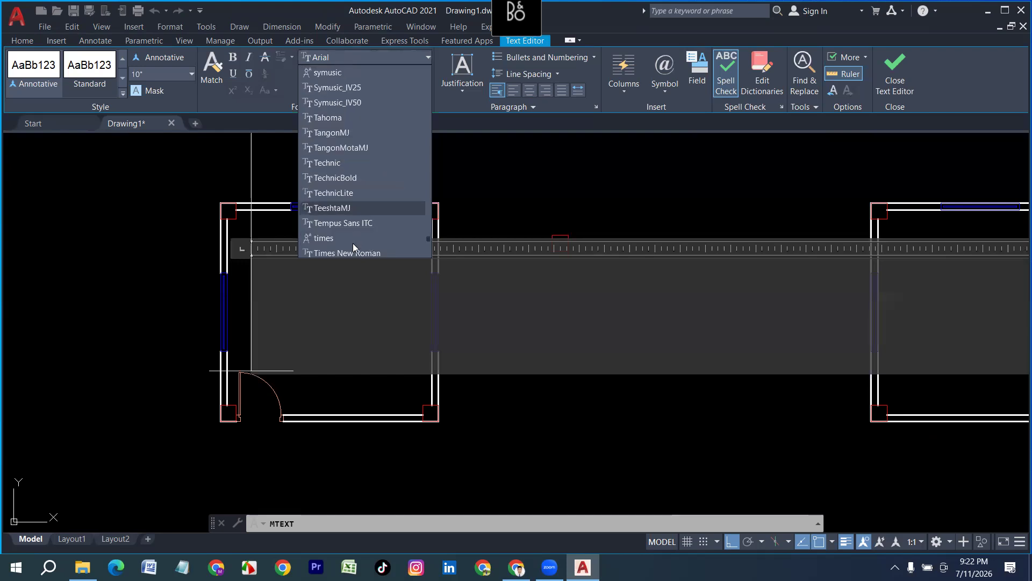
left_click(338, 245)
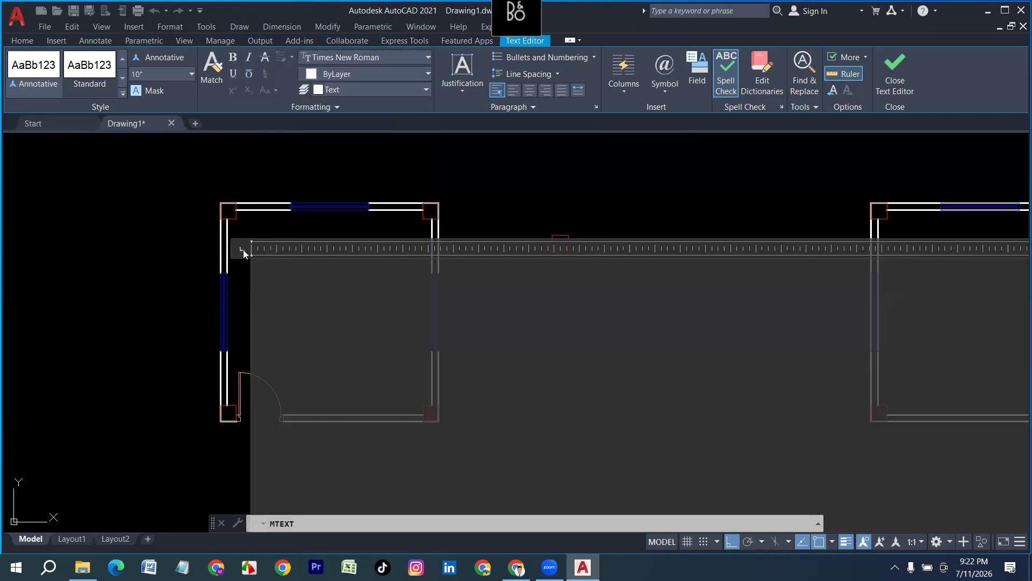
scroll(356, 279, "down", 3)
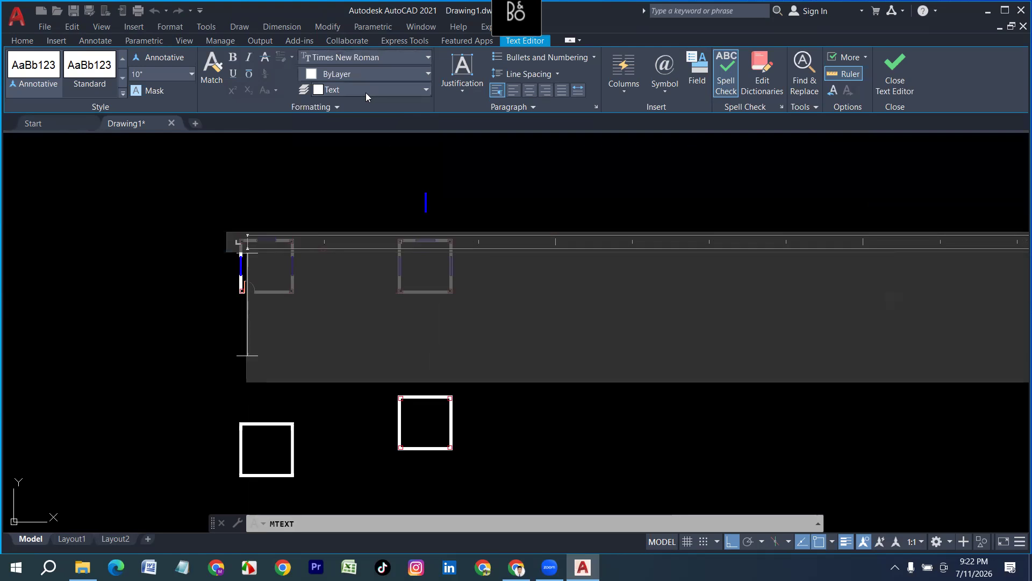
left_click(245, 56)
scroll(297, 297, "down", 1)
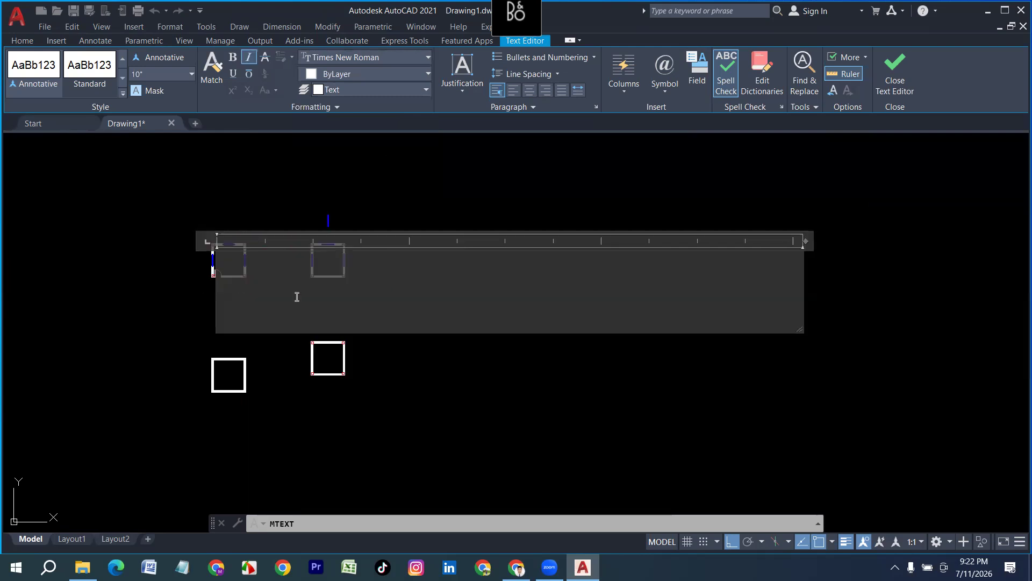
Step: Enter "Bed Room" as the first line of the room label
type("B")
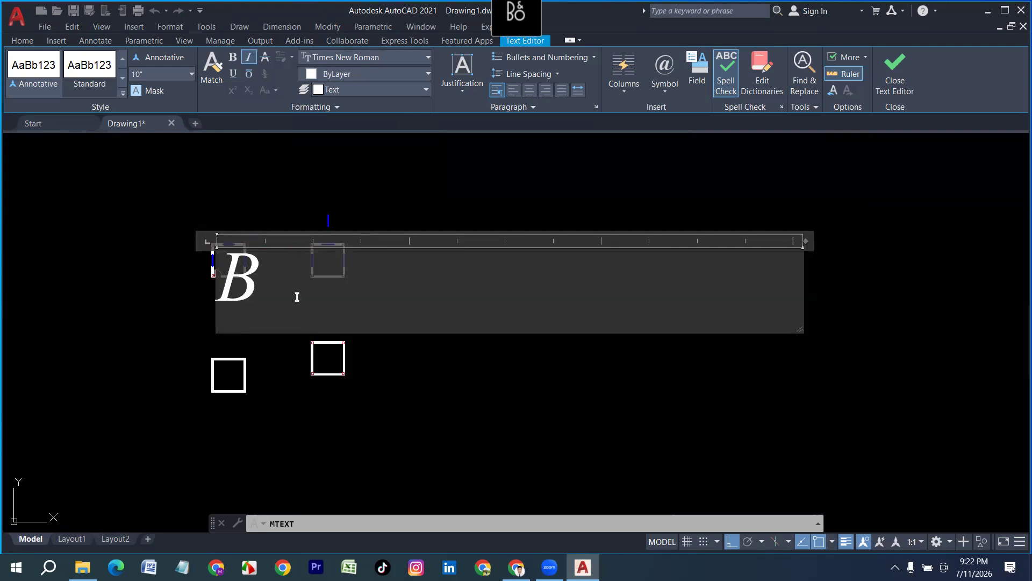
type("ed")
key("Return")
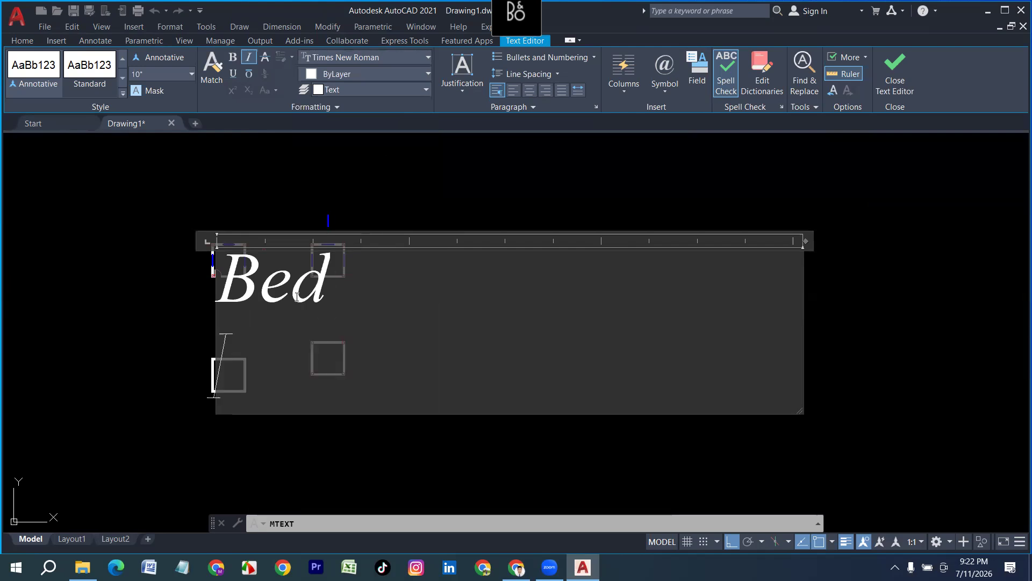
key("BackSpace")
type("Ro")
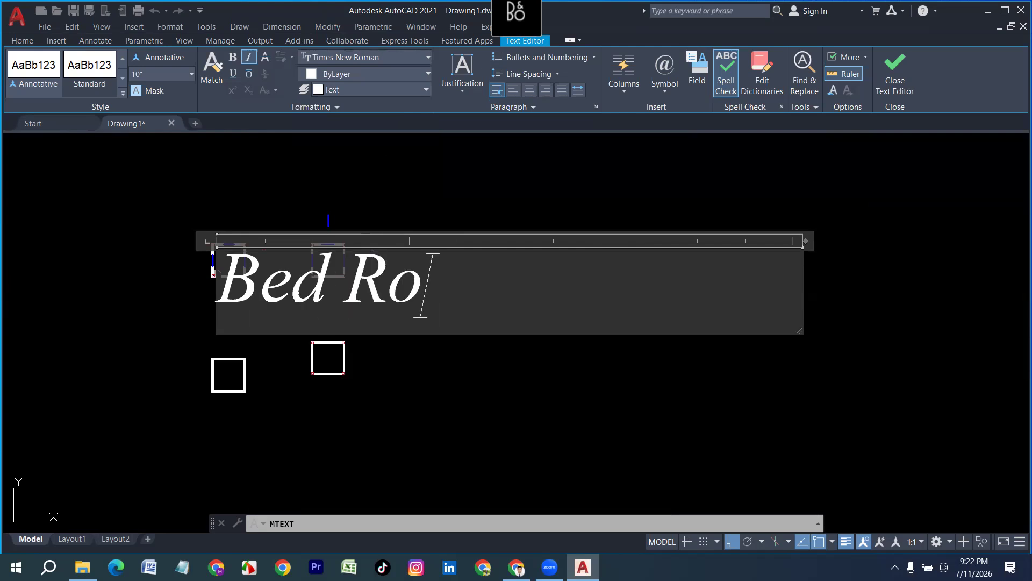
type("om")
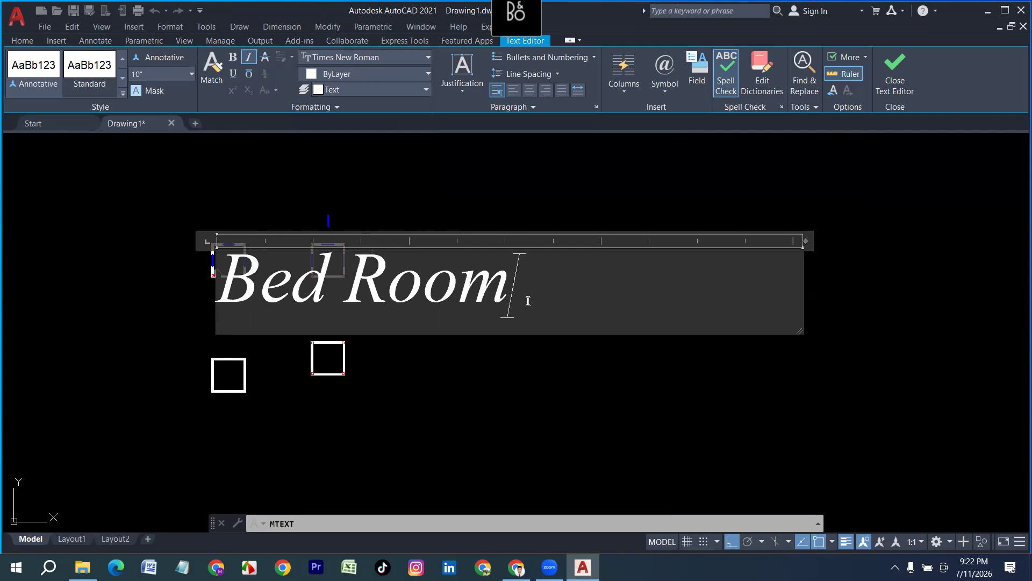
Step: Add 13'-0"x13'-0" as the second line of the "Bed Room" label
key("Return")
type("1")
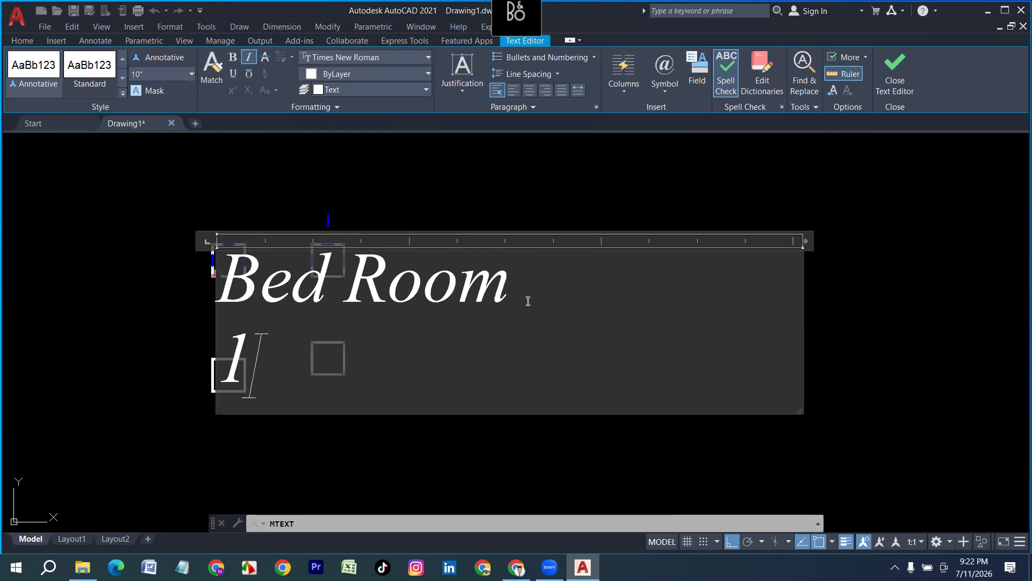
type("3'")
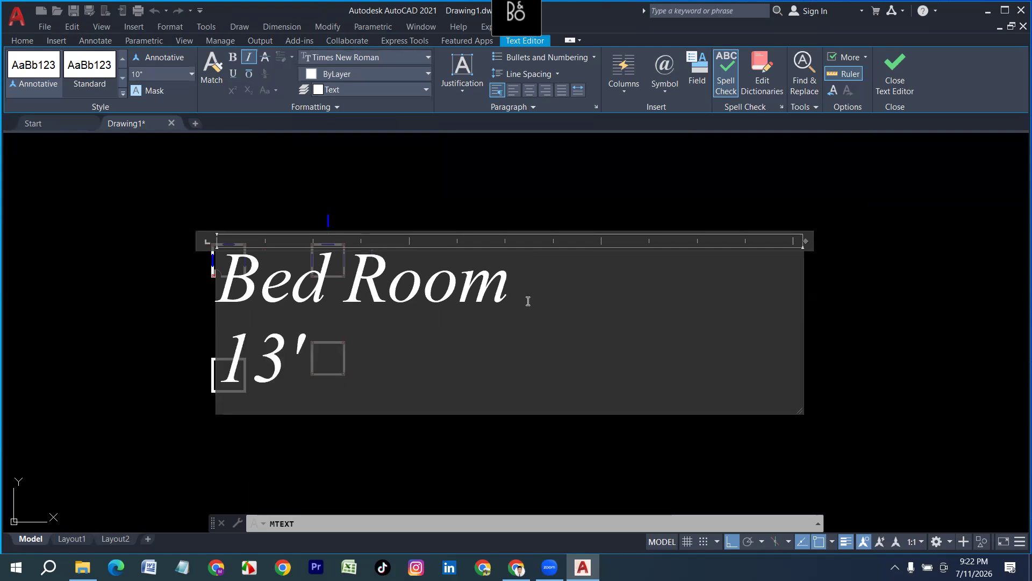
type("-0''")
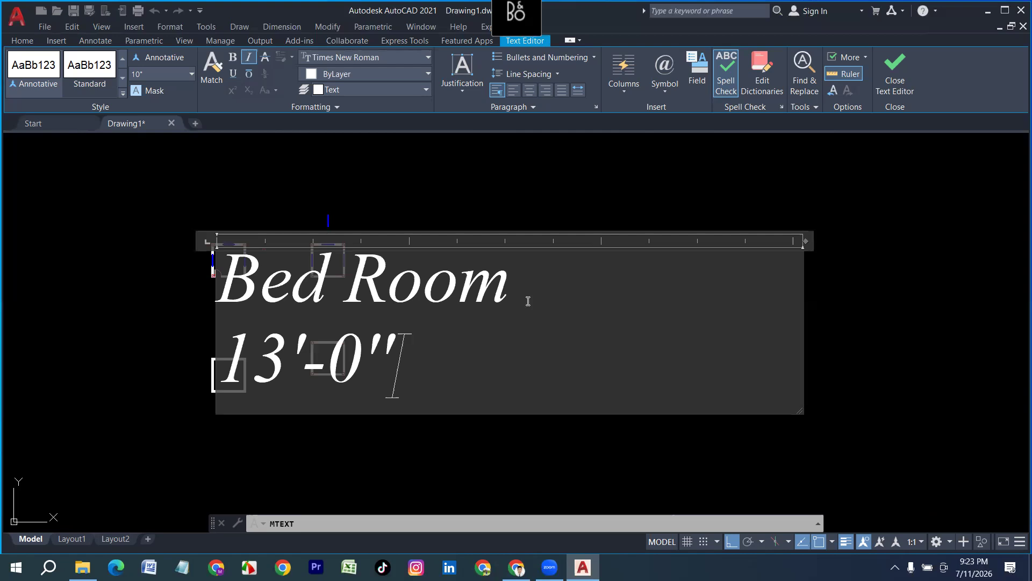
type("x")
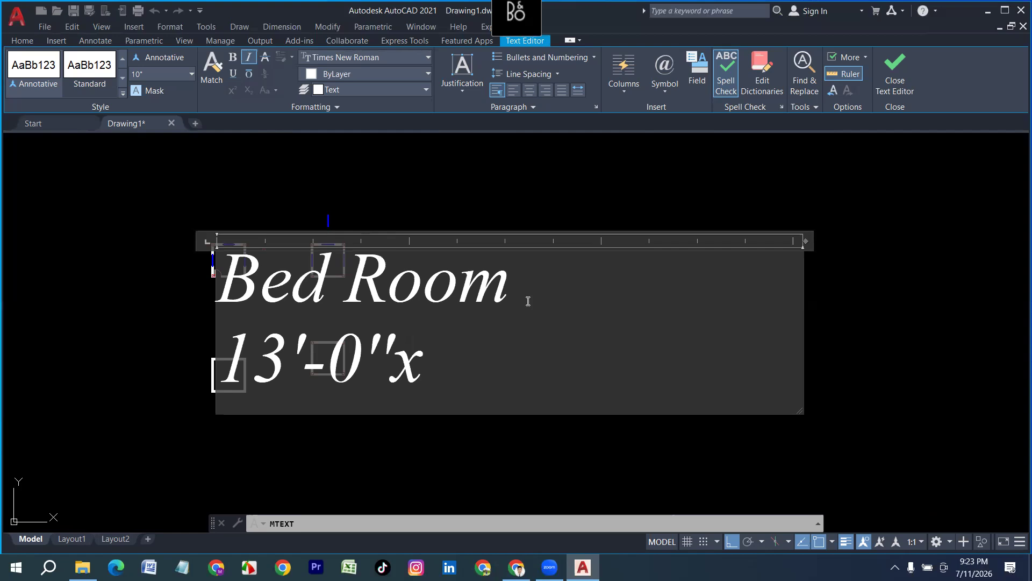
key("BackSpace")
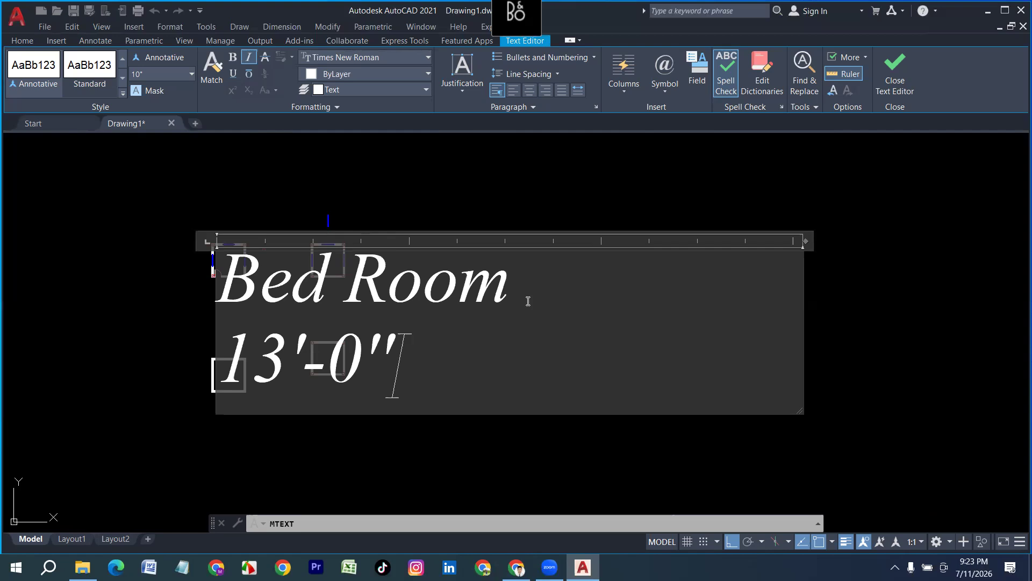
type("*")
key("BackSpace")
type("x")
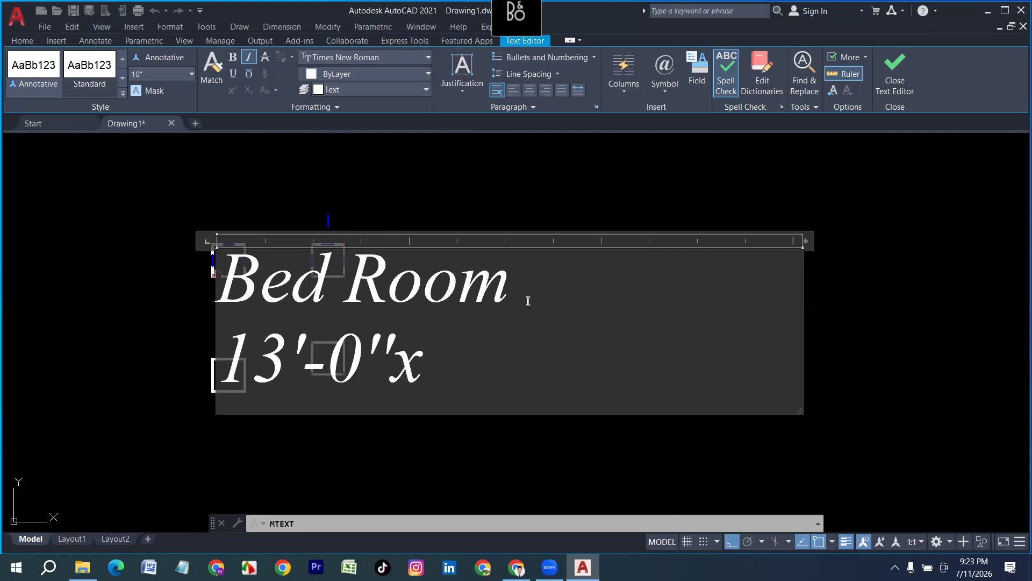
type("13'")
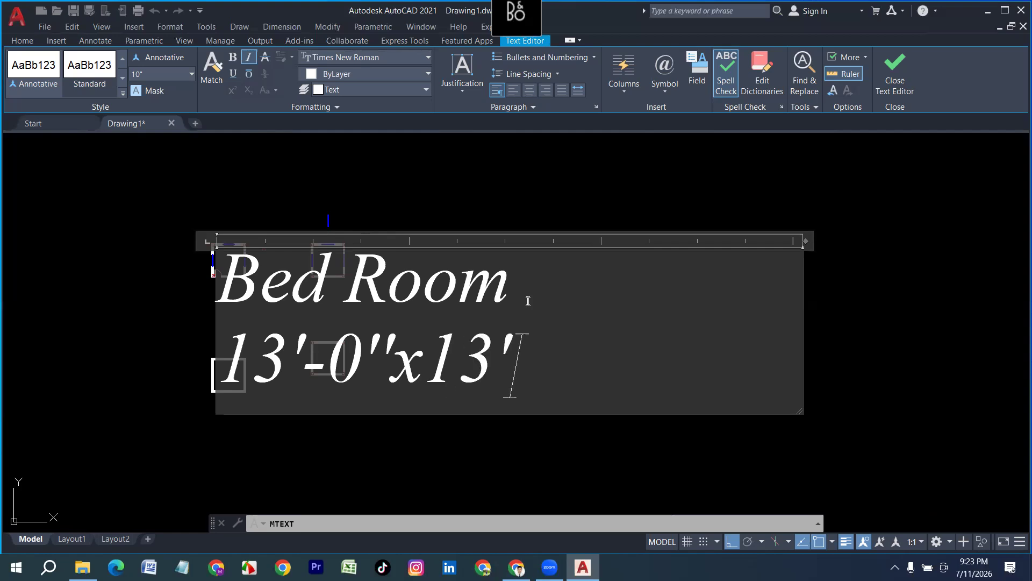
type("-0\"")
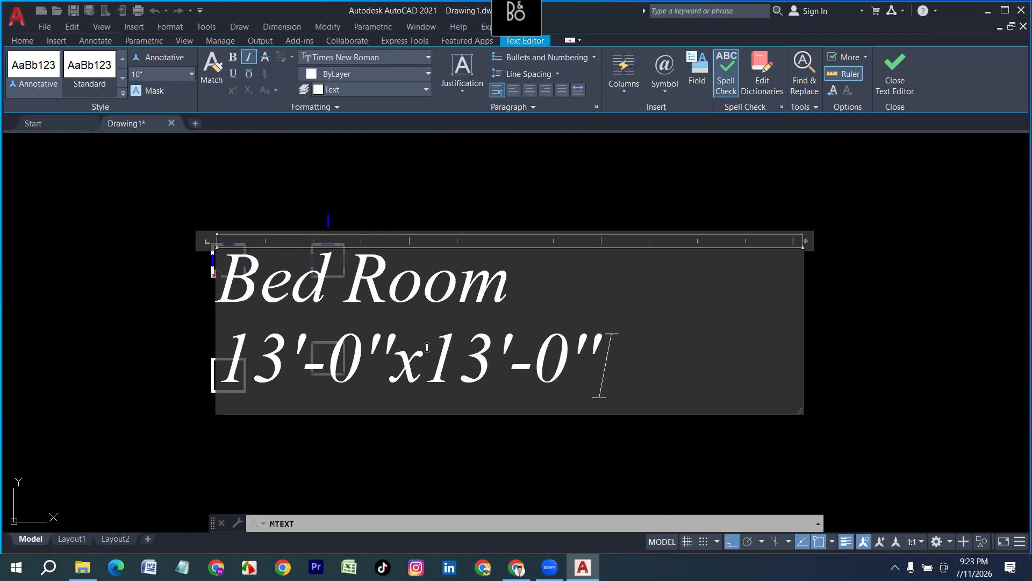
Step: Centre both lines of the room label and finish editing the text
scroll(373, 327, "down", 2)
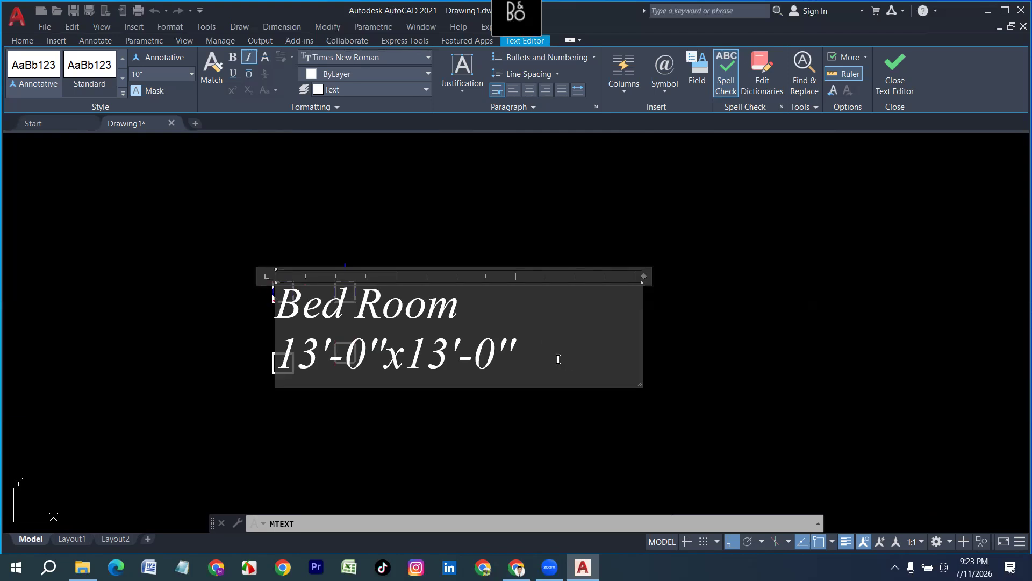
key("ctrl+a")
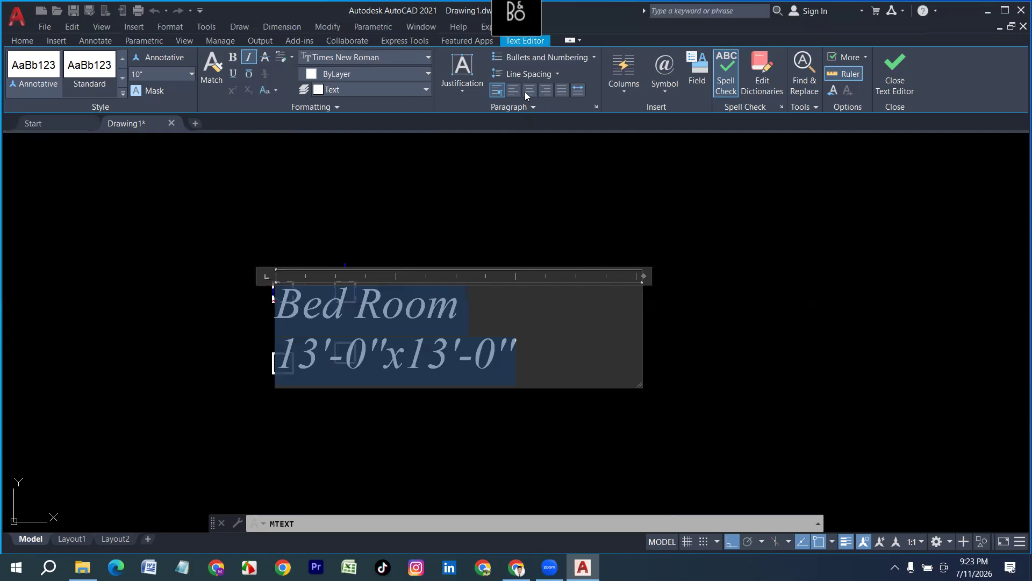
left_click(529, 90)
left_click(489, 179)
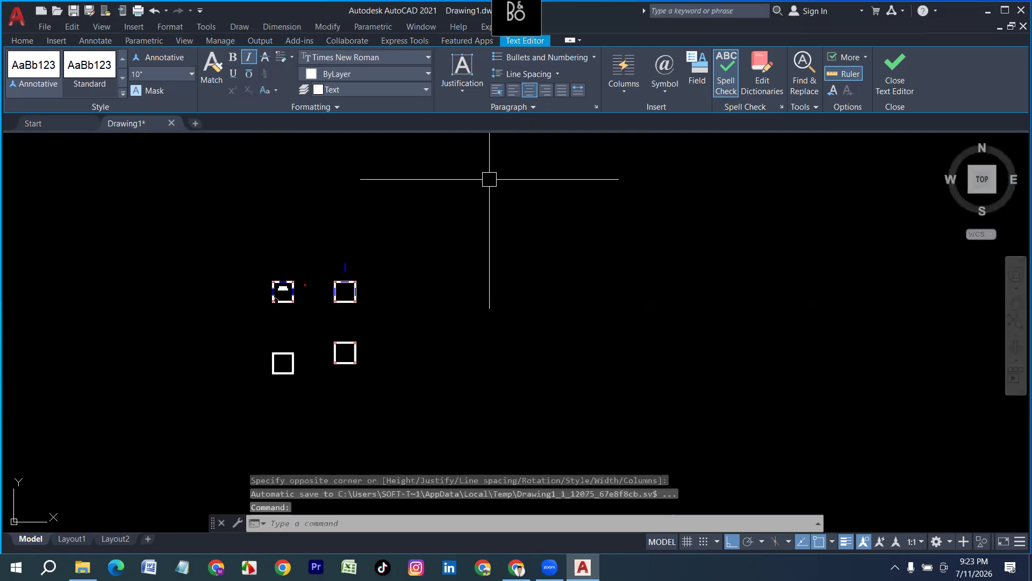
Step: Move the "Bed Room" label slightly down to the middle of the room with the swing door
left_click(273, 253)
scroll(274, 268, "up", 4)
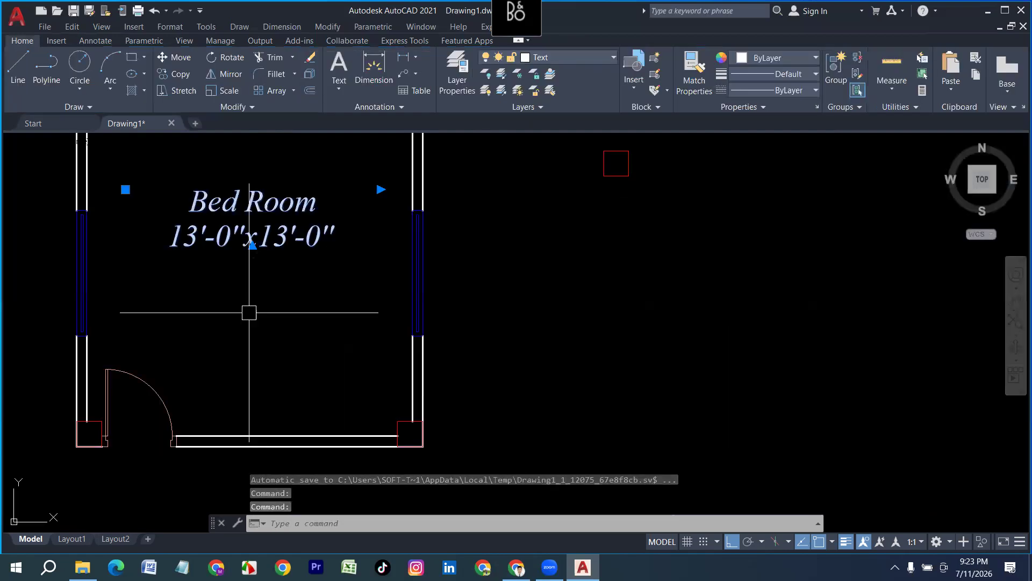
type("m")
key("Return")
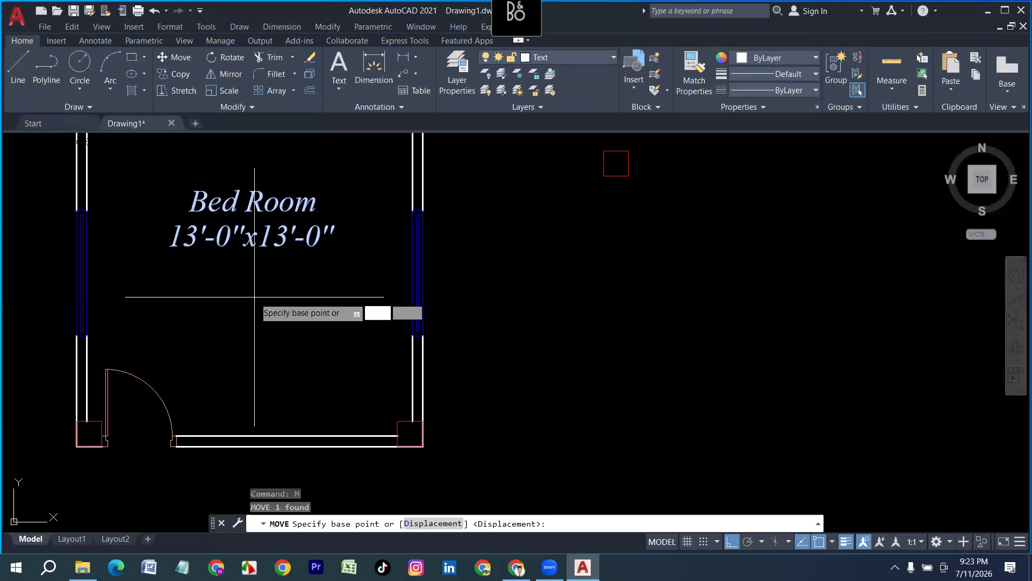
left_click(254, 234)
scroll(253, 247, "up", 2)
left_click(251, 268)
scroll(227, 275, "down", 5)
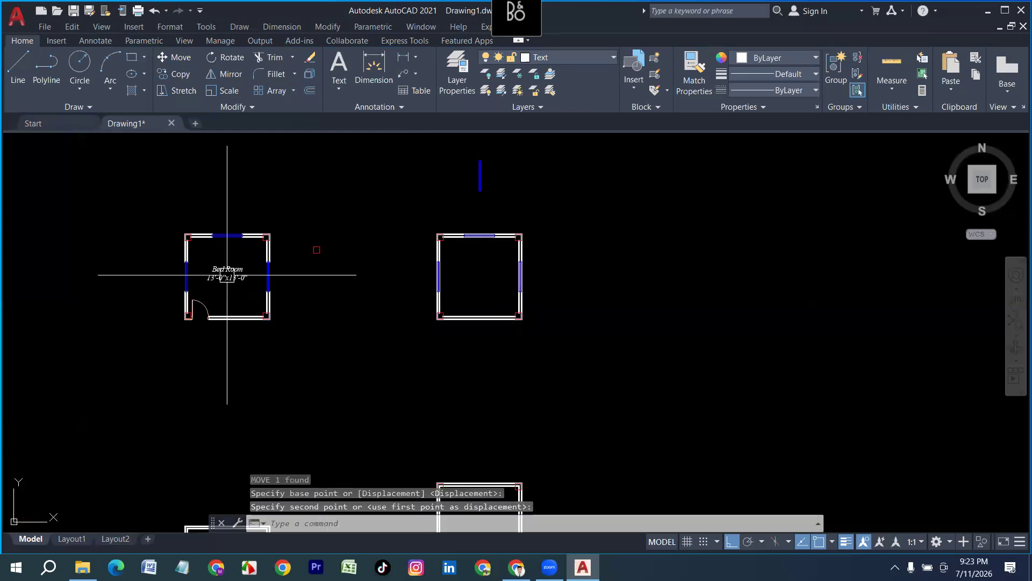
Step: Copy the whole labelled room with its door and windows twice, placing both copies in a row to the left of the original
left_click(292, 327)
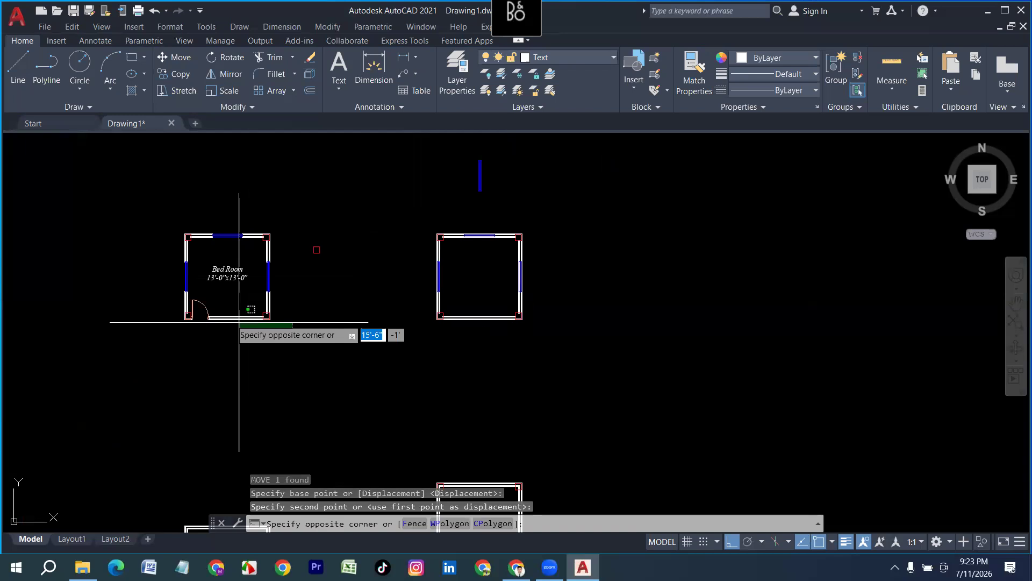
left_click(139, 208)
type("cp")
key("Return")
left_click(267, 236)
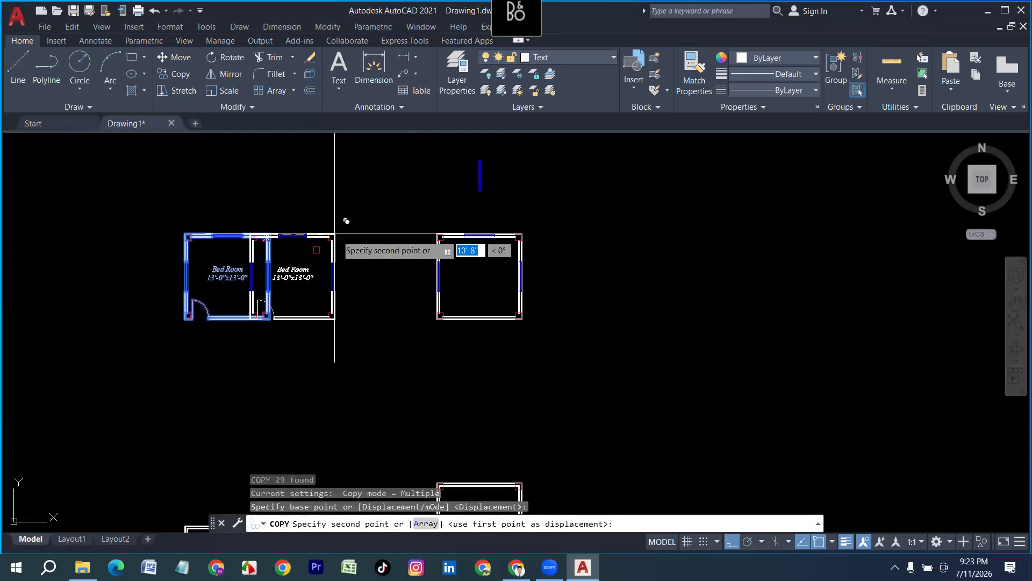
scroll(334, 233, "down", 8)
left_click(231, 251)
left_click(157, 251)
scroll(192, 254, "up", 2)
key("Escape")
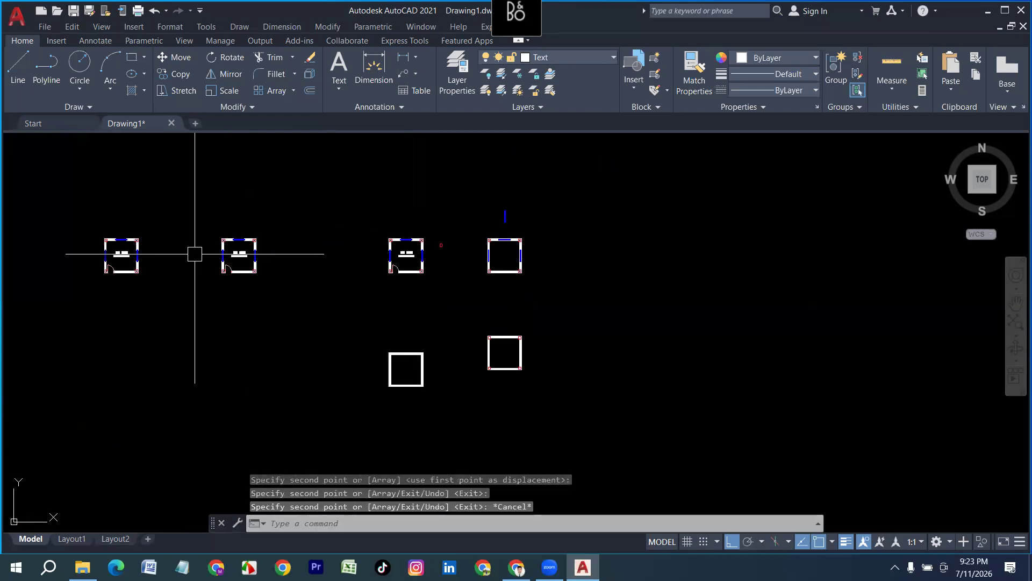
Step: Delete the "Bed Room" label from the room copy nearest the original
scroll(223, 258, "up", 8)
left_click(339, 269)
left_click(302, 219)
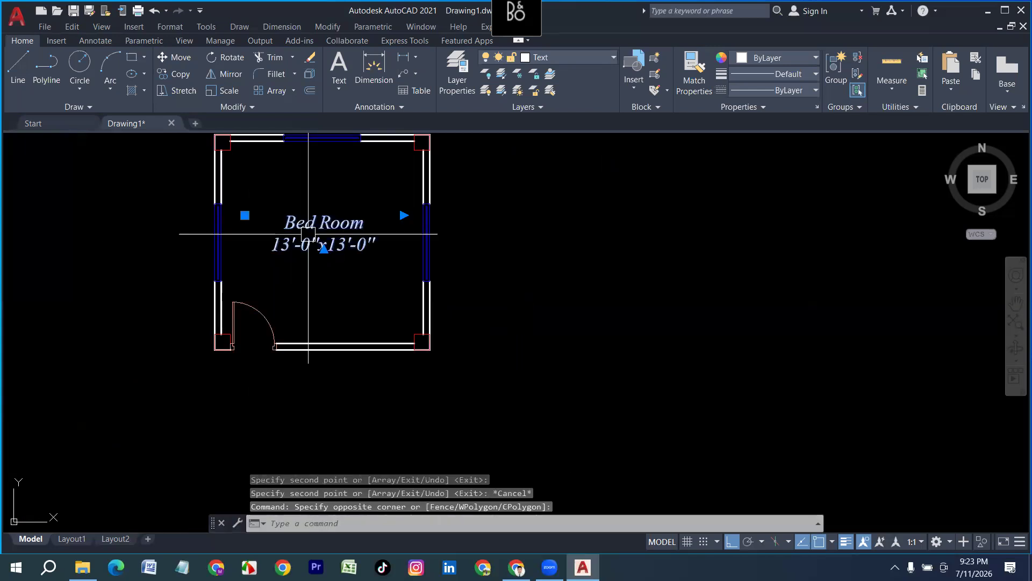
key("Delete")
Step: Create a multiline text box in the emptied room copy reading "Bed Room" with 13'-0"x13'-0" on the second line
type("Mt")
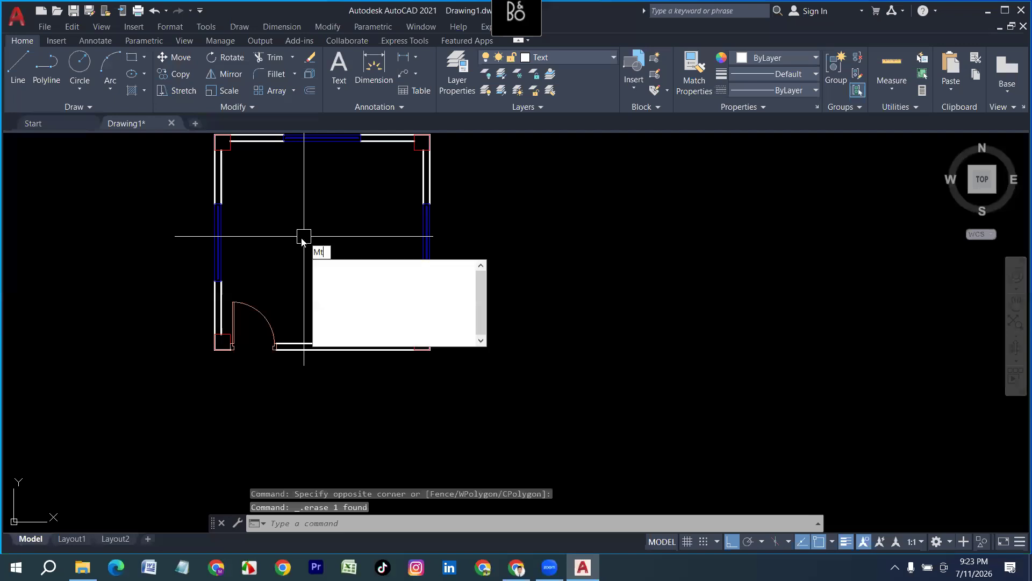
key("Return")
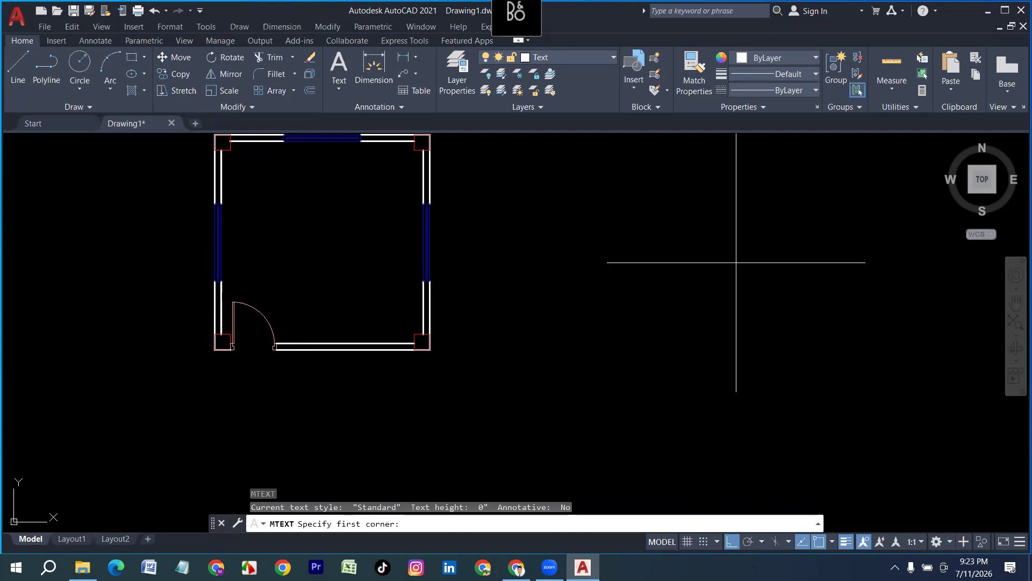
left_click(261, 204)
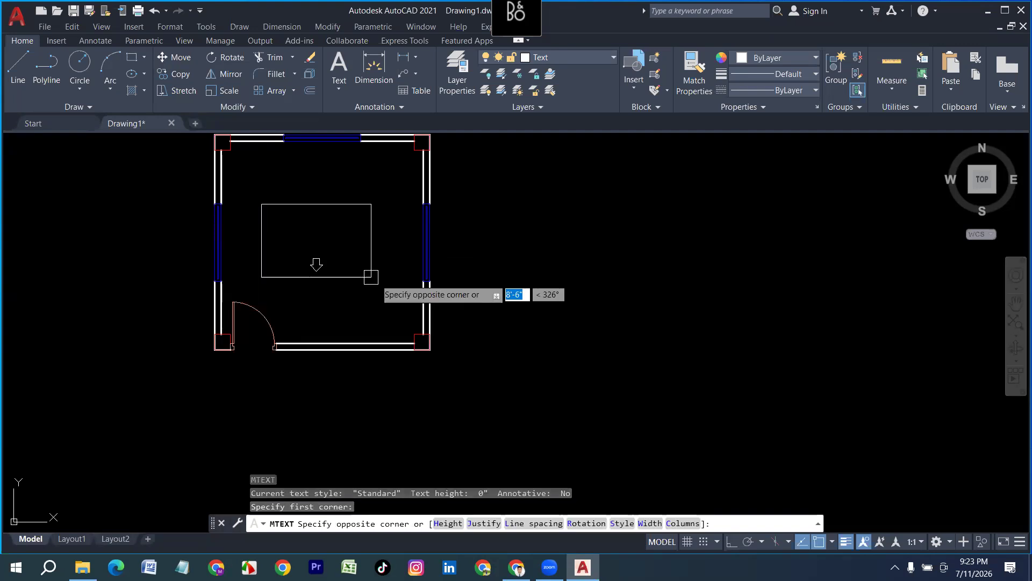
left_click(371, 278)
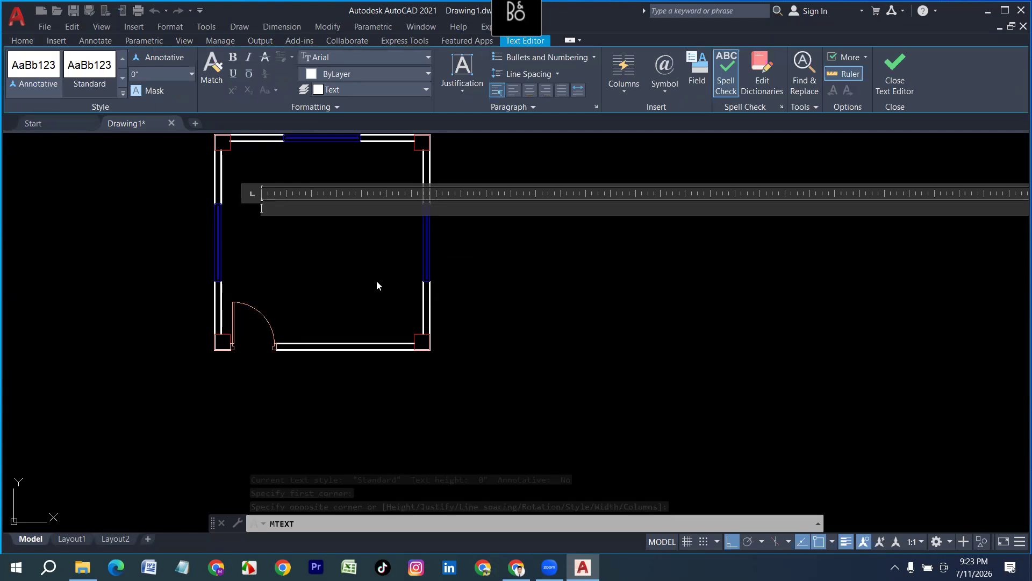
type("Bed ")
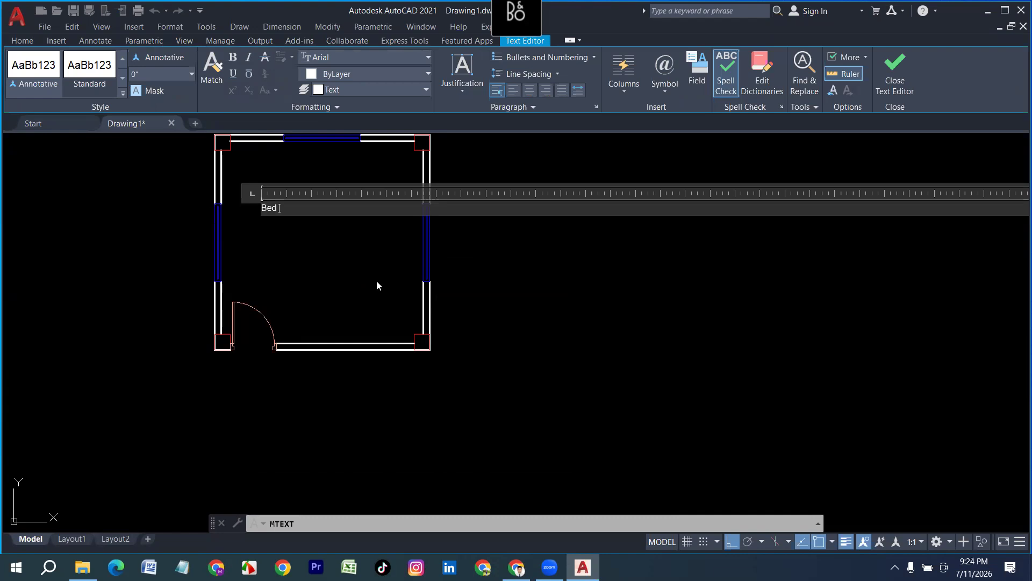
type("Room")
key("Return")
type("13")
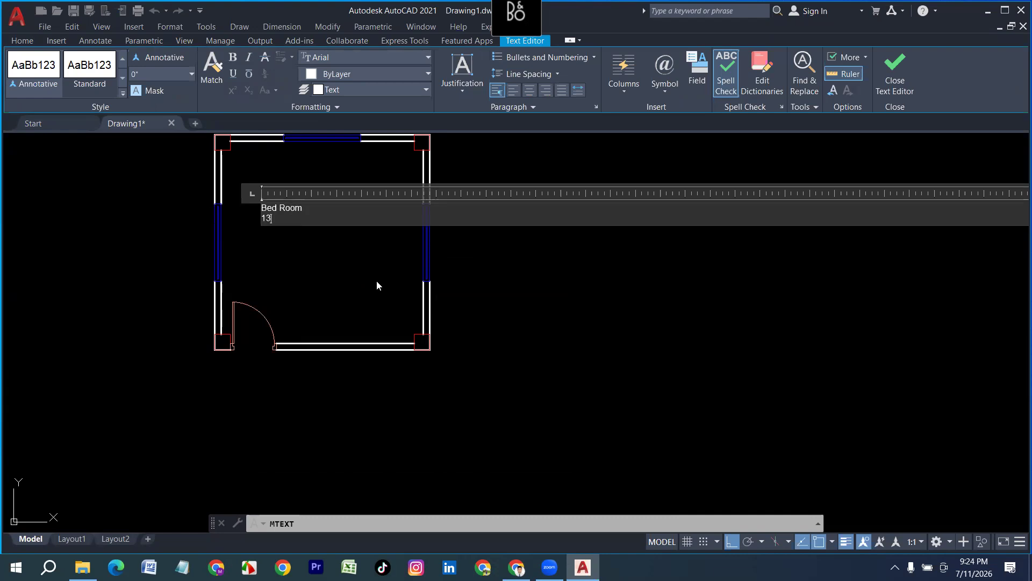
type("'-0\"x13'-0")
Step: Format the whole new label as upright Arial with a 10" text height and centred lines, and finish editing it
key("ctrl+a")
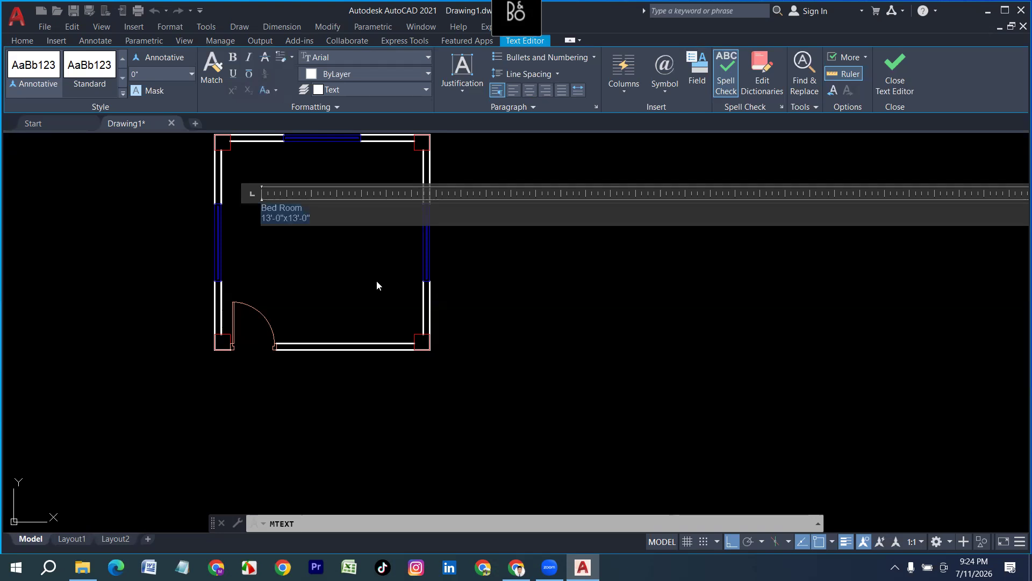
left_click(249, 58)
type("10")
key("Return")
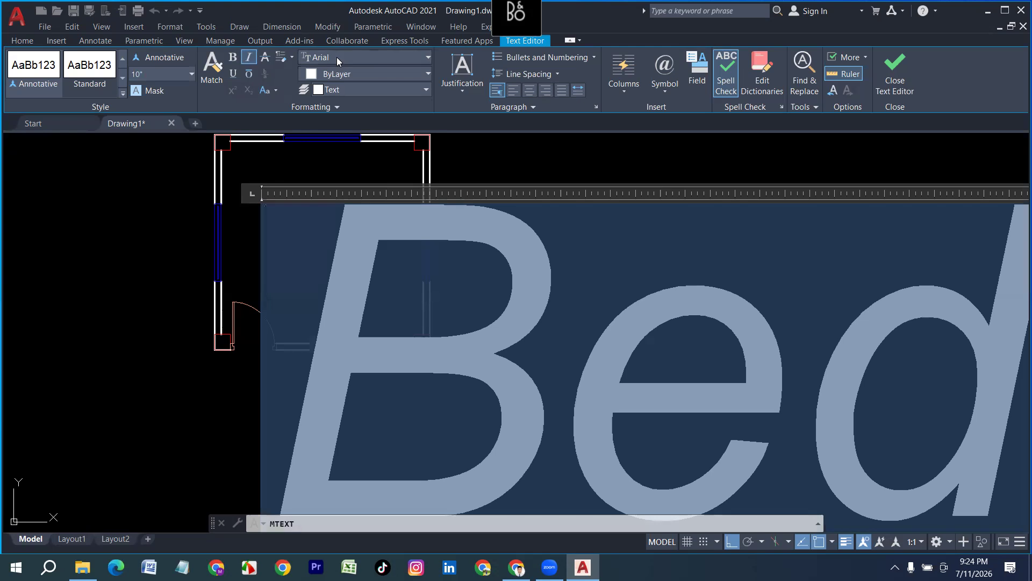
left_click(336, 57)
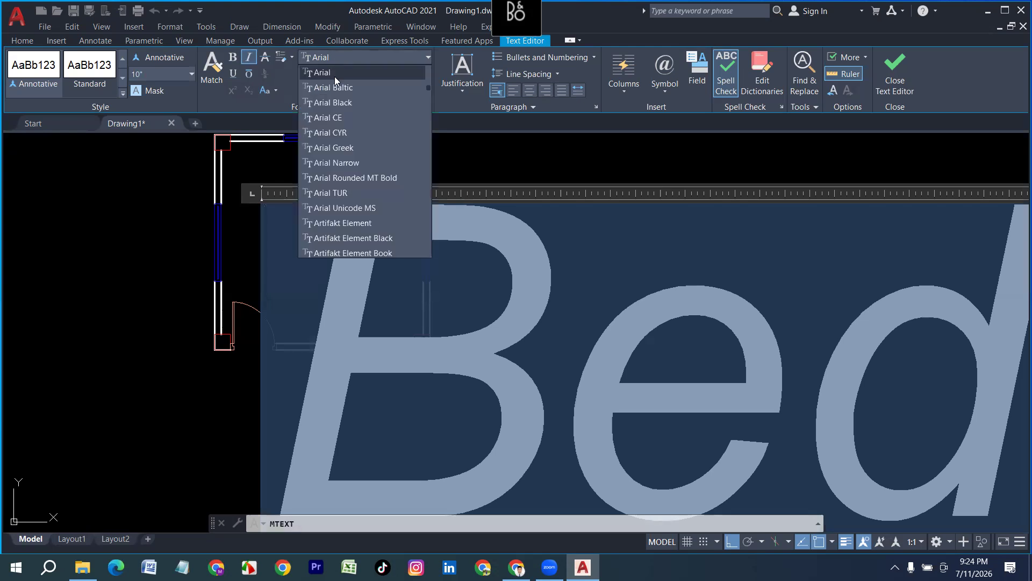
left_click(250, 57)
left_click(249, 57)
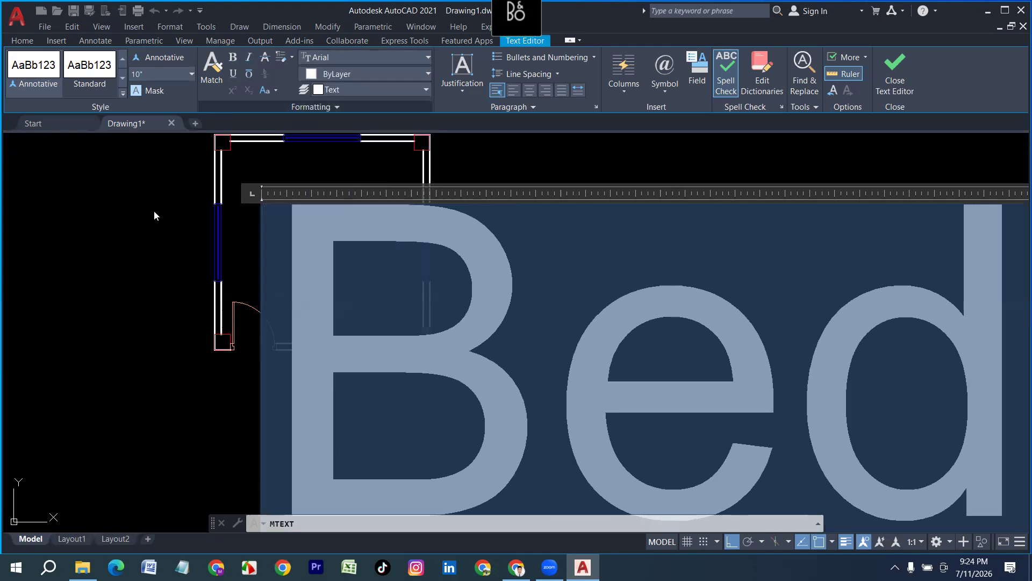
left_click(529, 93)
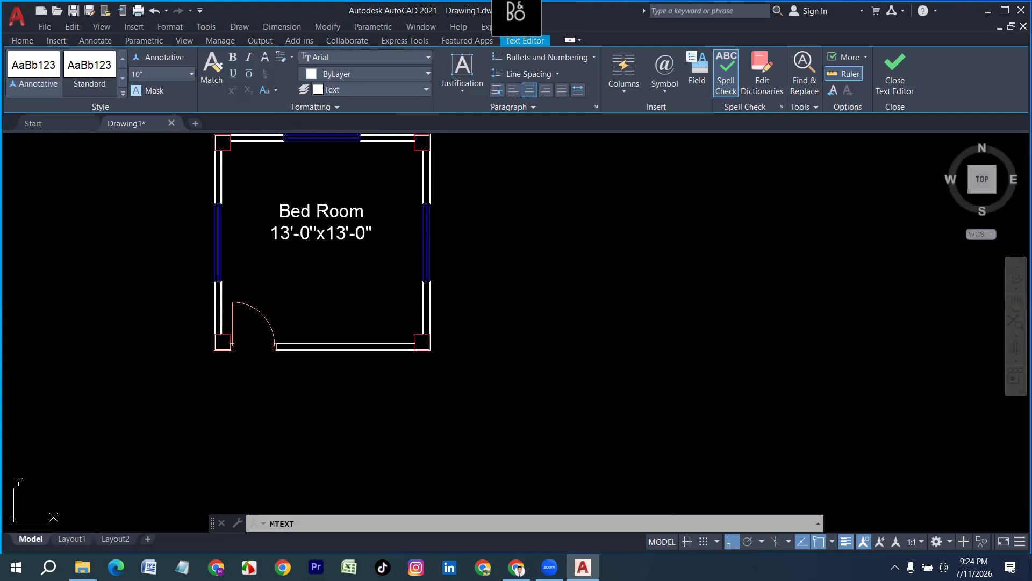
left_click(466, 282)
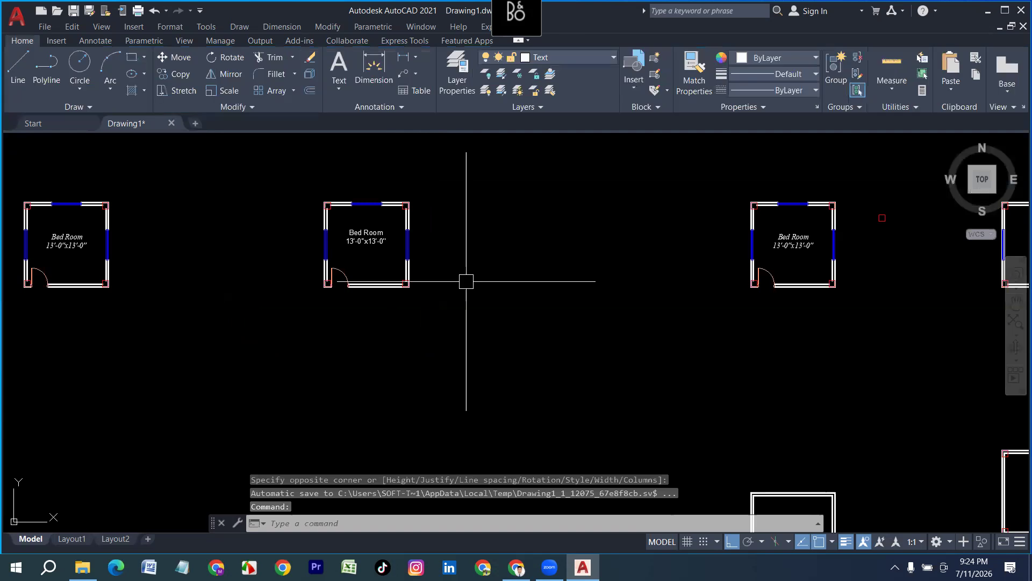
Step: Compare the italic and upright bedroom labels in the room copies, and examine the room that has windows but no door
middle_click_drag(466, 281, 432, 275)
scroll(332, 235, "up", 5)
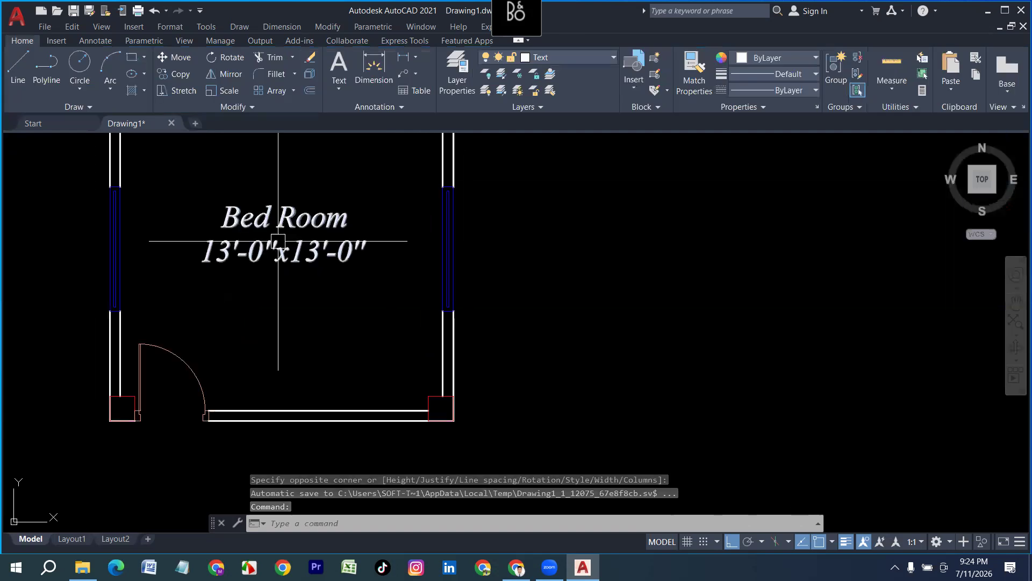
middle_click_drag(340, 279, 553, 274)
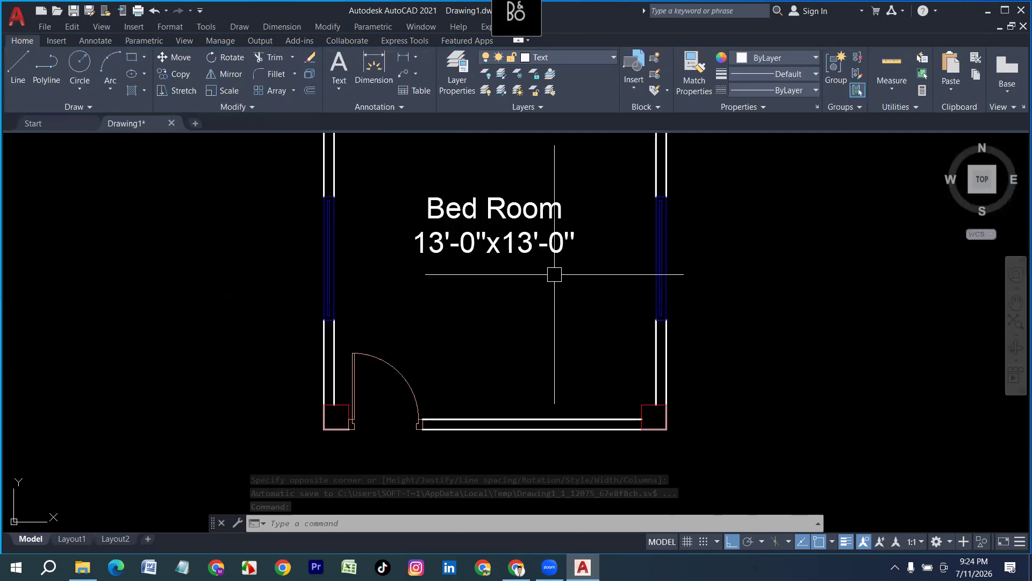
scroll(323, 301, "down", 8)
scroll(473, 330, "up", 5)
mouse_move(474, 331)
middle_mouse_down()
mouse_move(290, 324)
mouse_move(156, 369)
middle_mouse_up()
scroll(392, 403, "up", 4)
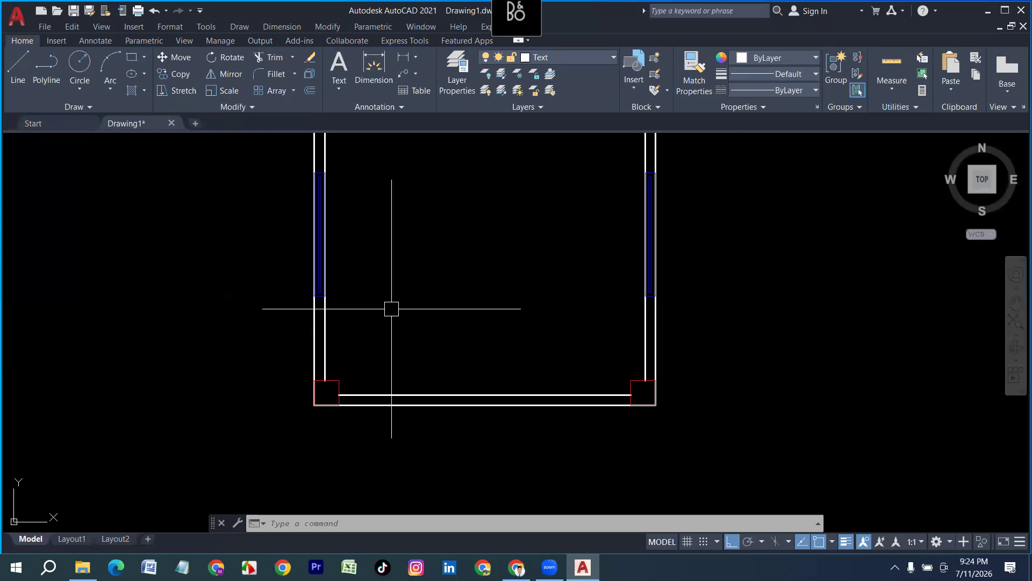
scroll(365, 360, "down", 3)
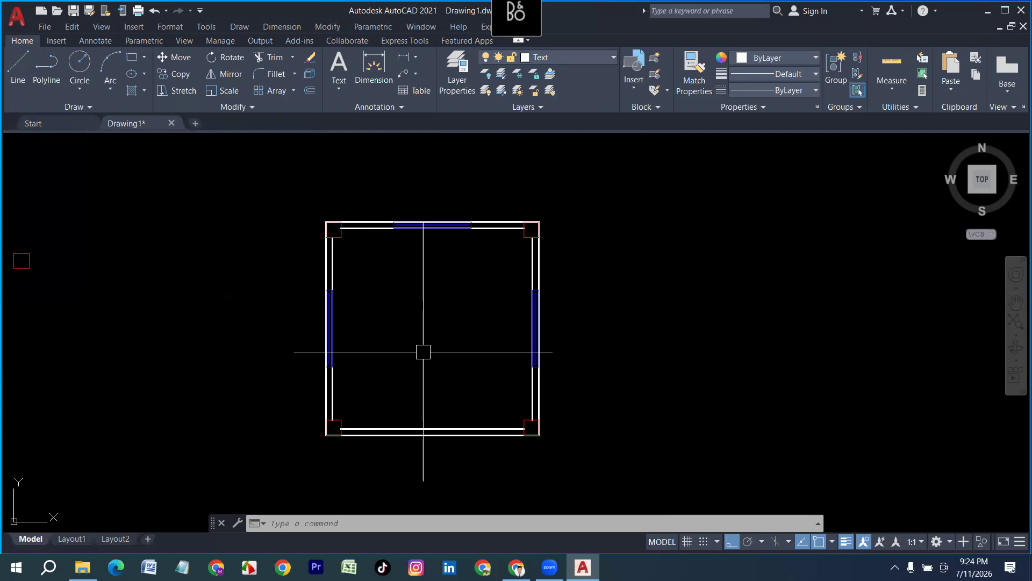
Step: Open the tool palettes, browse the Modeling and Civil samples, and bring up the Architectural samples
key("ctrl+3")
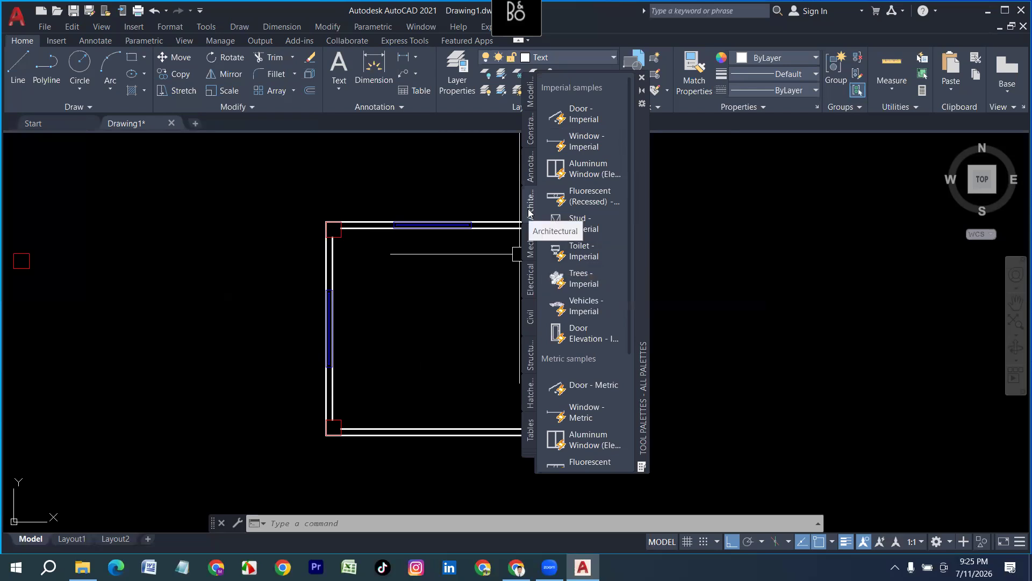
left_click(530, 97)
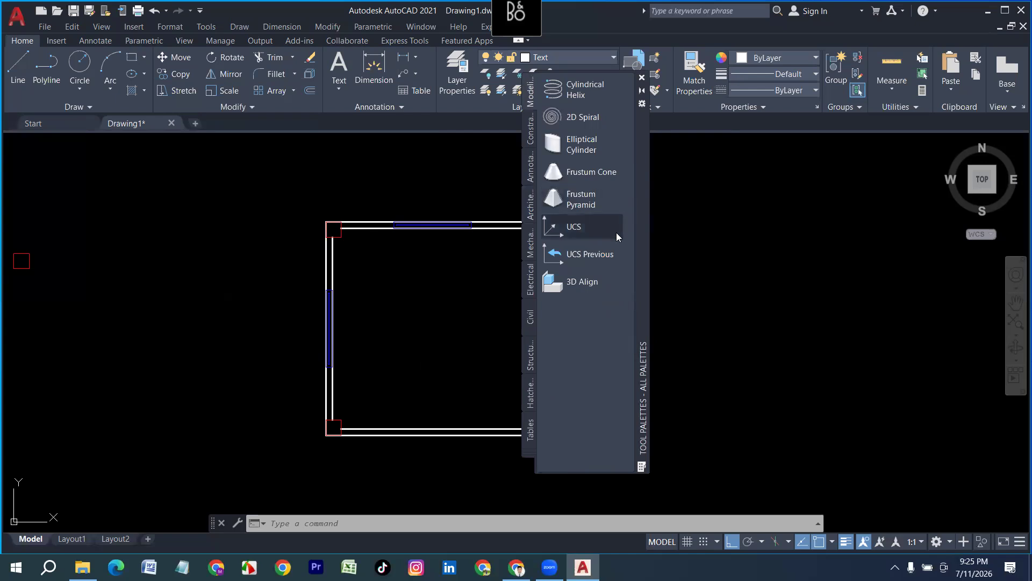
left_click(526, 319)
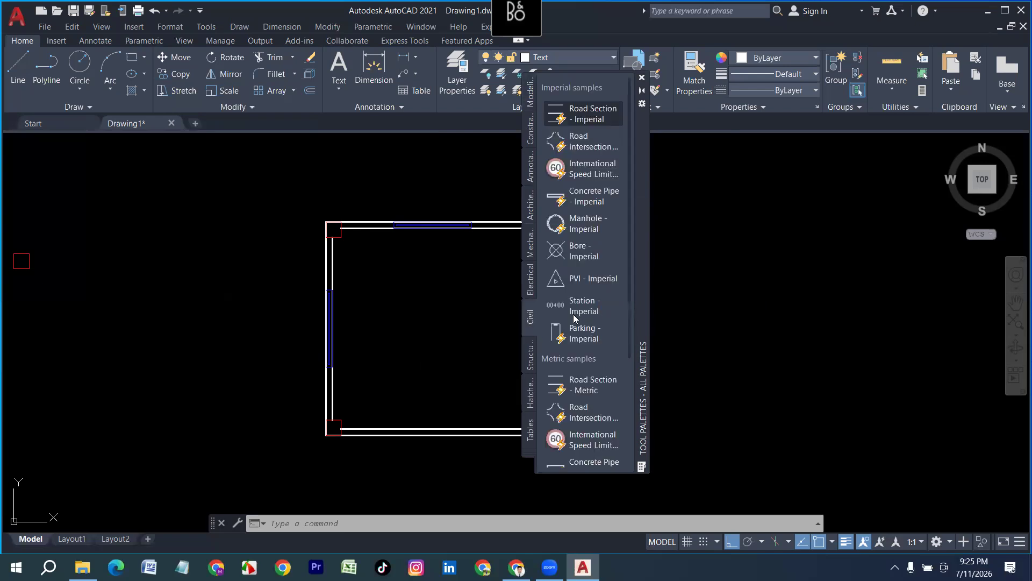
left_click(530, 214)
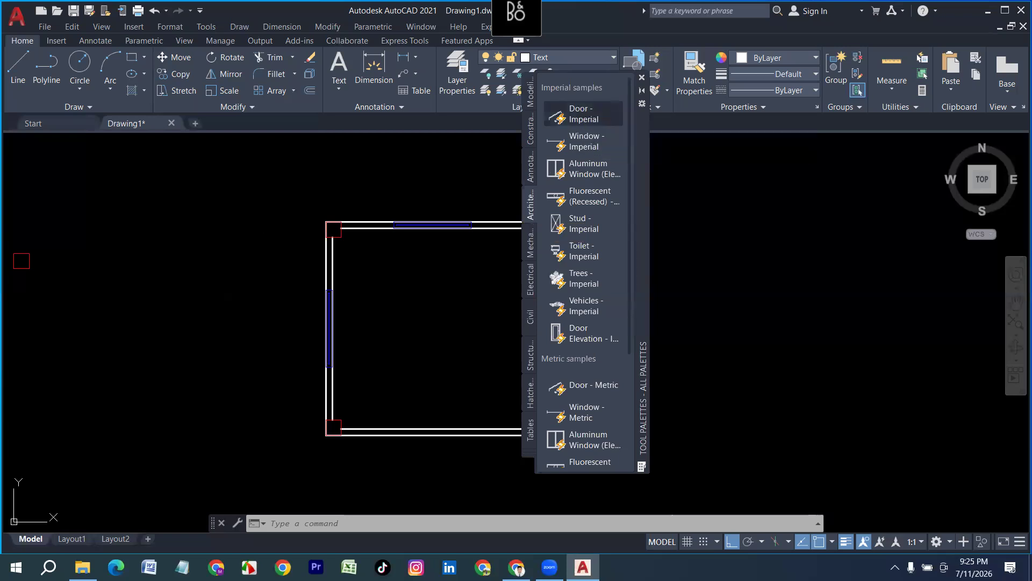
Step: Insert the Imperial door, window, aluminum window and tree blocks in the empty space to the left of the room
left_click(583, 113)
left_click(299, 323)
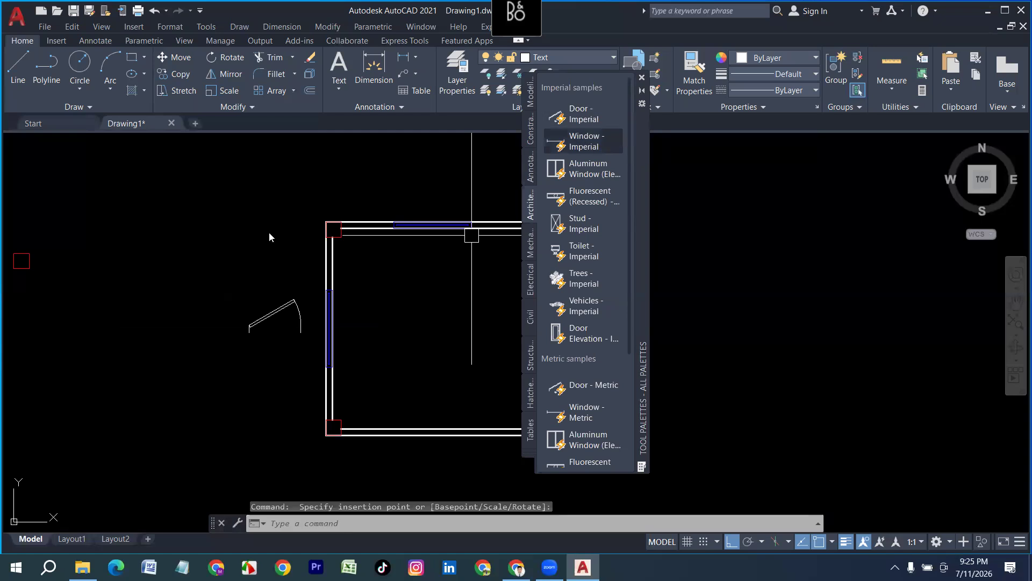
left_click(583, 141)
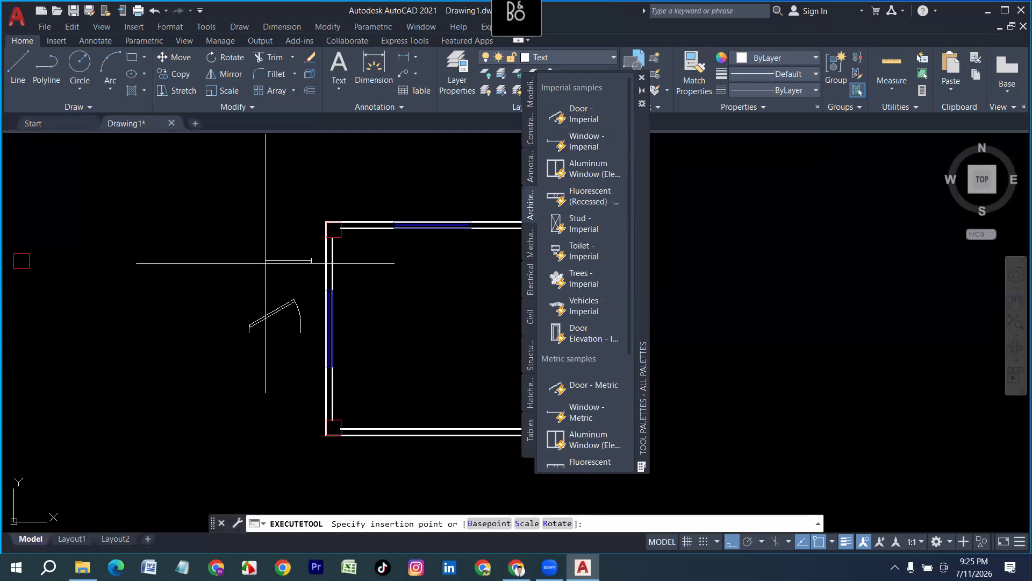
left_click(586, 169)
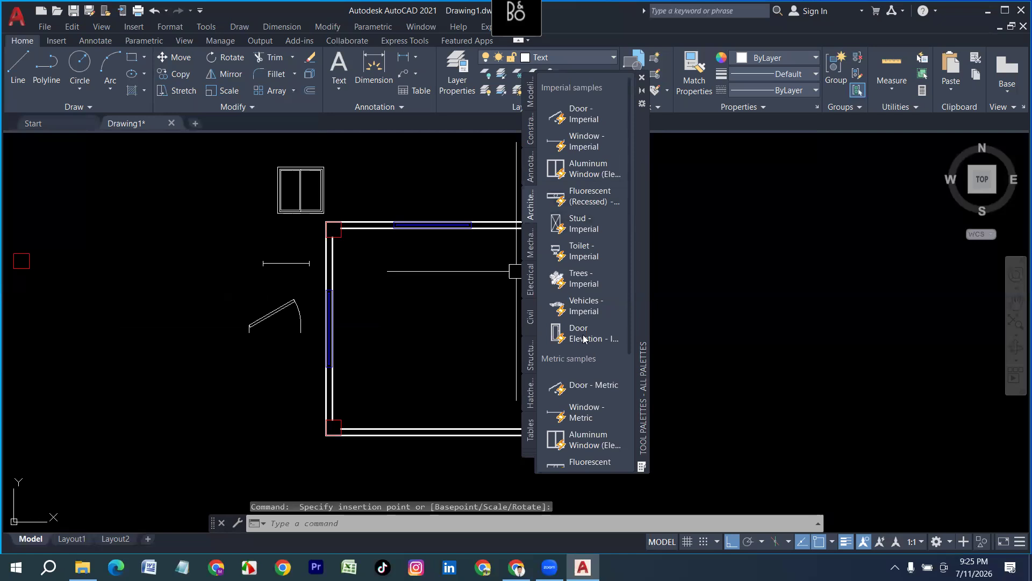
left_click(583, 278)
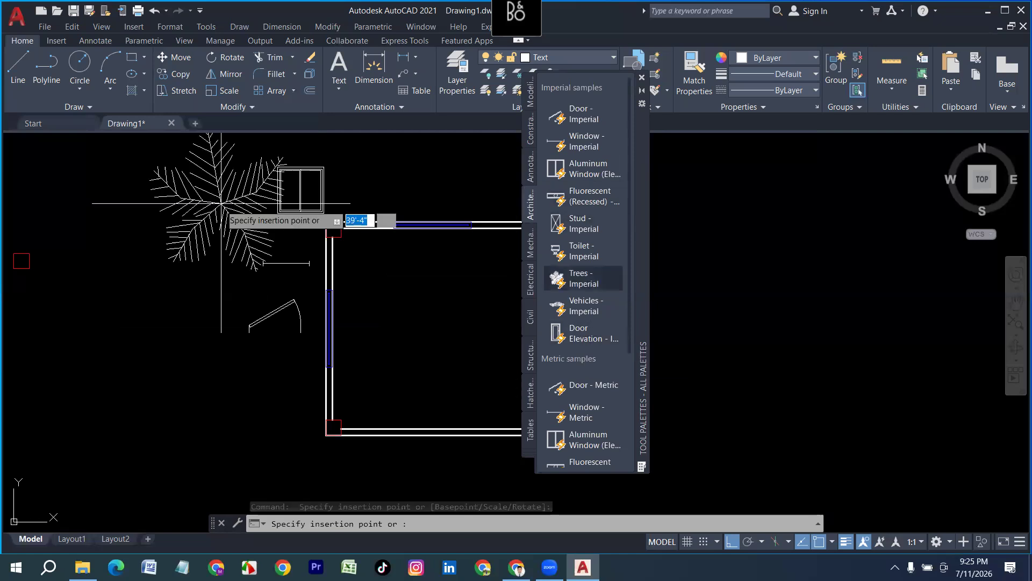
left_click(191, 206)
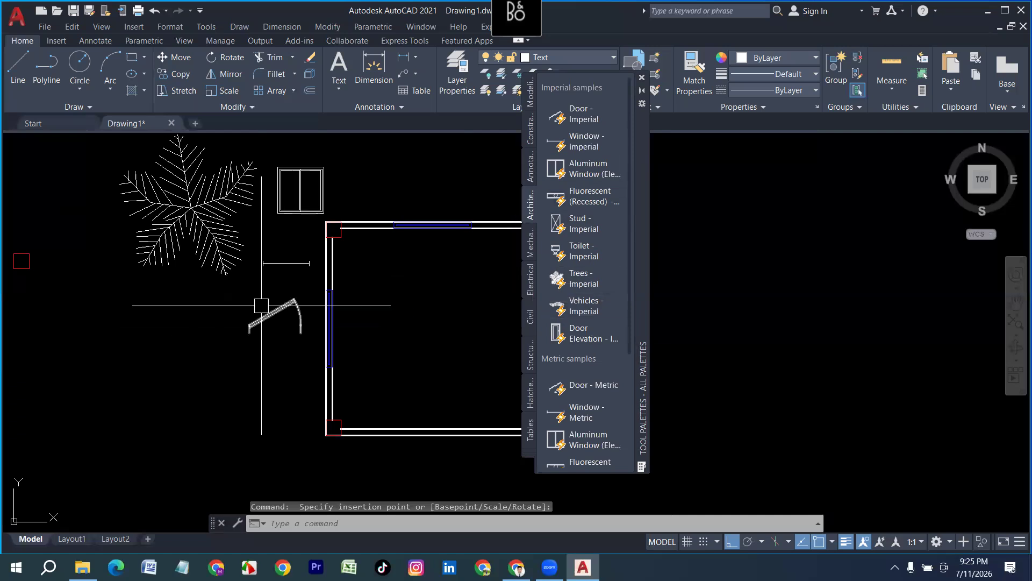
Step: Delete the door, window, aluminum window and tree sample blocks beside the room
left_click(286, 348)
left_click(185, 191)
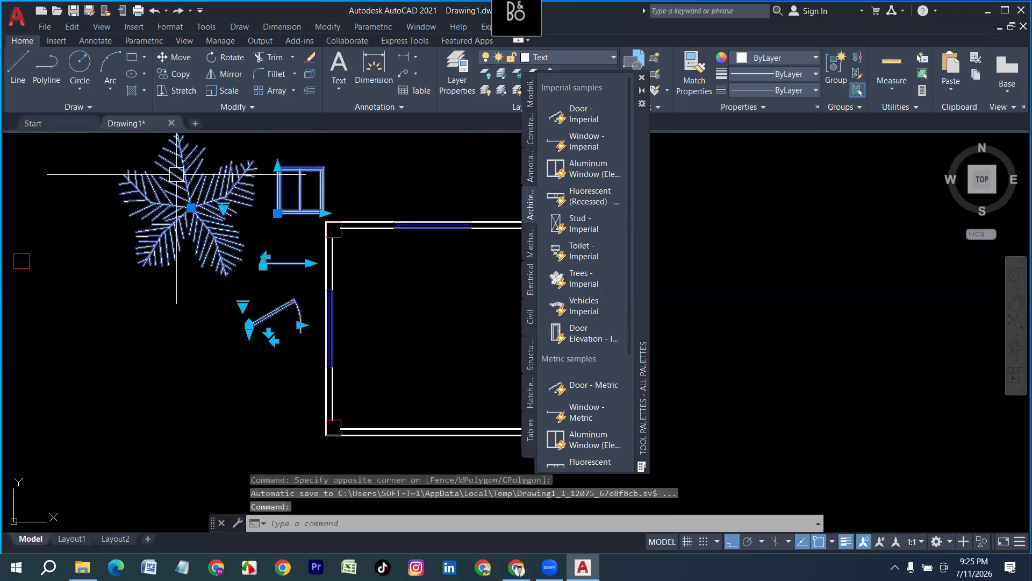
key("Delete")
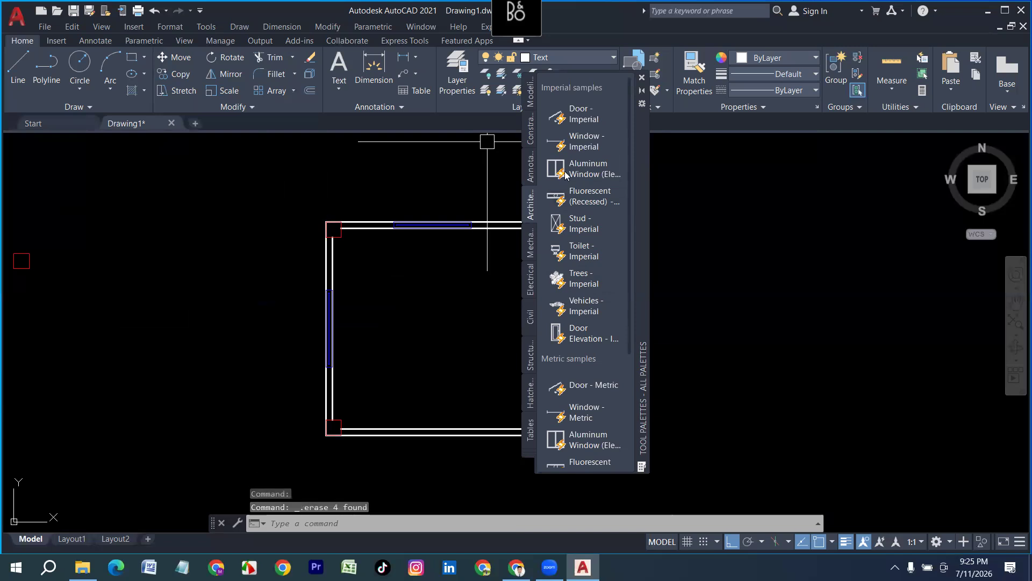
Step: Insert the Imperial door block inside the doorless room near its lower-left column, and close the tool palettes
left_click(565, 111)
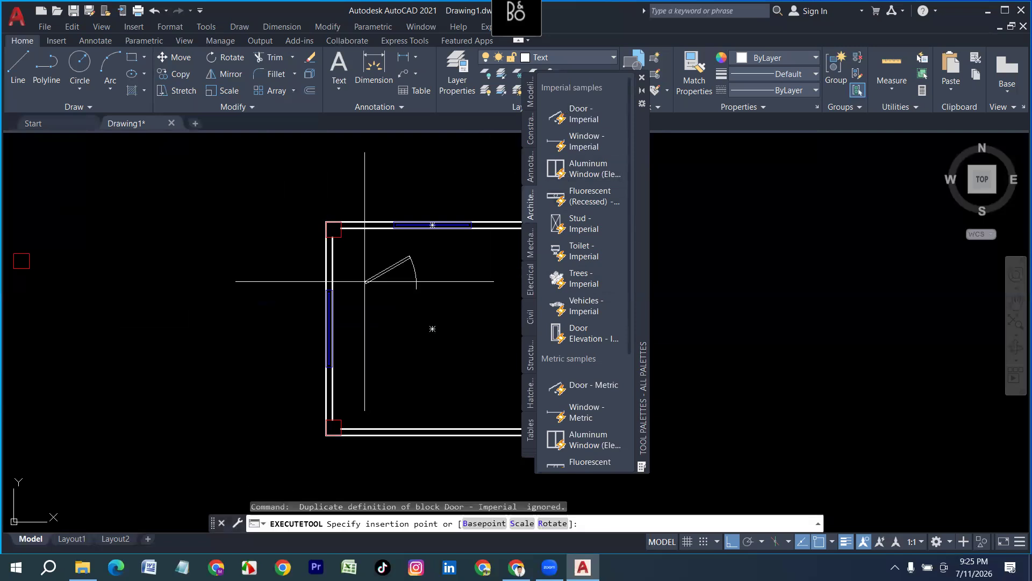
scroll(359, 404, "up", 2)
left_click(358, 401)
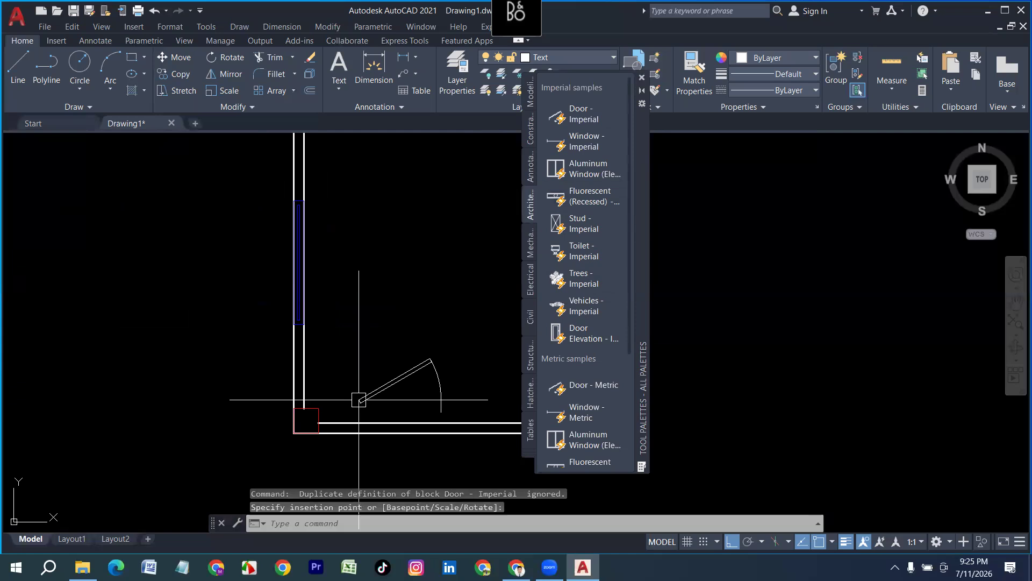
left_click(641, 78)
Step: Try the inserted door's opening angles of 45°, 60°, 90° and 30° in turn
scroll(402, 442, "up", 2)
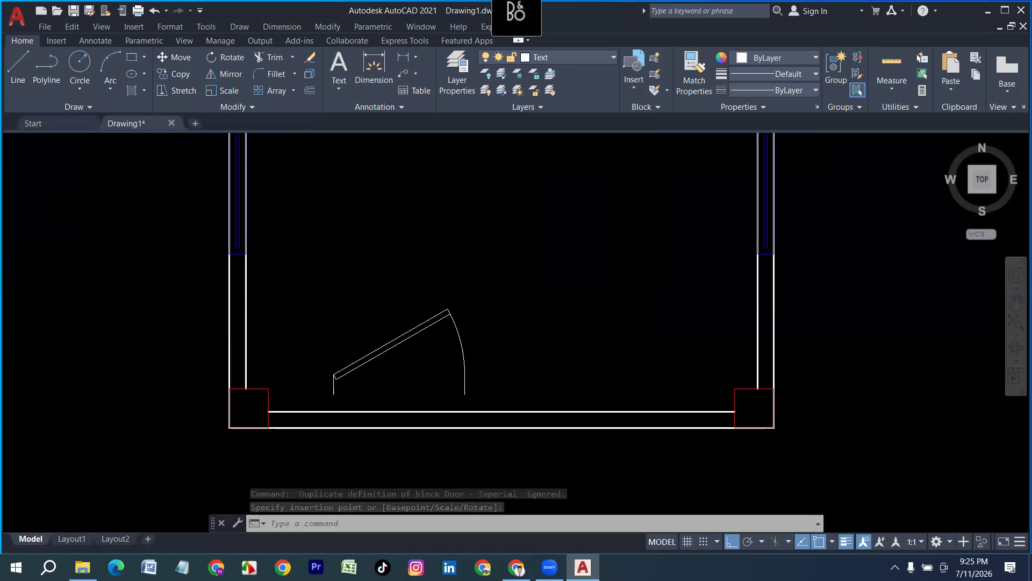
scroll(350, 343, "down", 2)
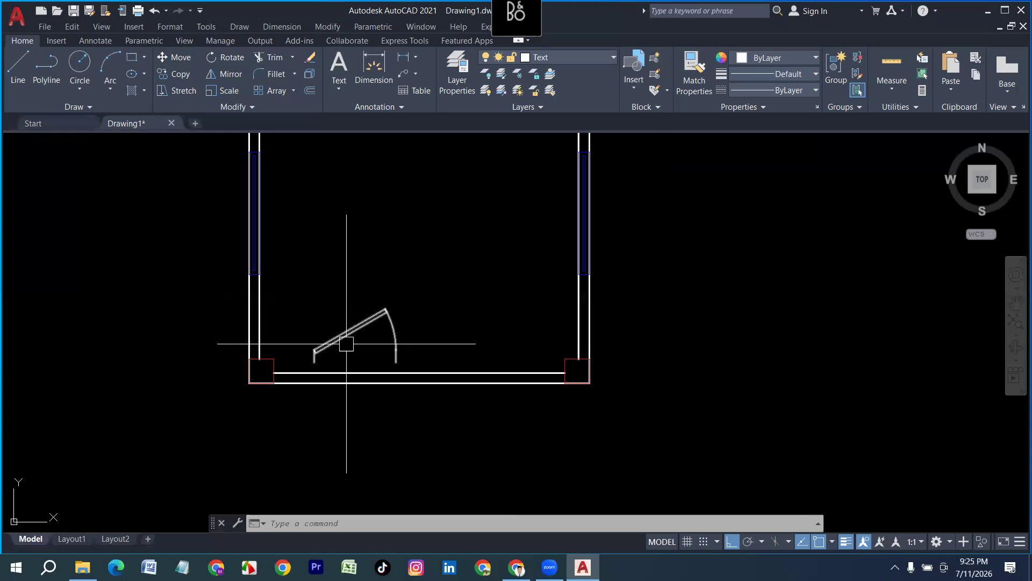
left_click(346, 343)
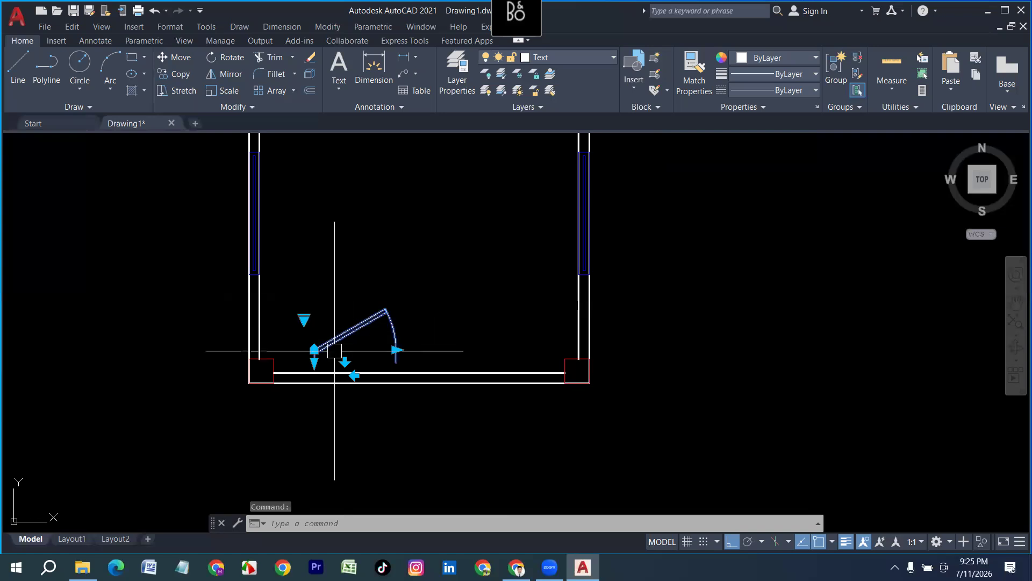
left_click(304, 319)
left_click(329, 343)
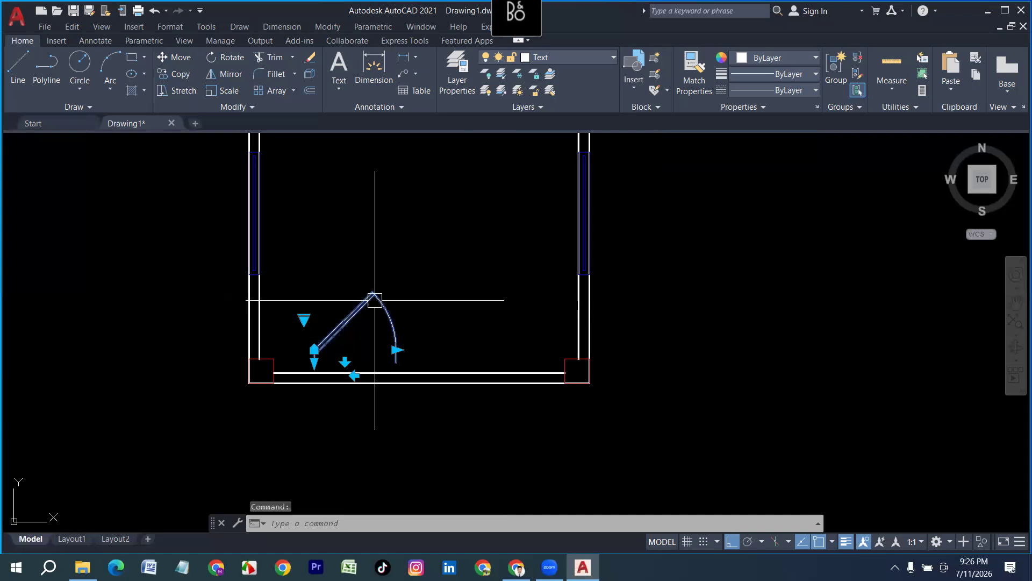
left_click(304, 319)
left_click(341, 356)
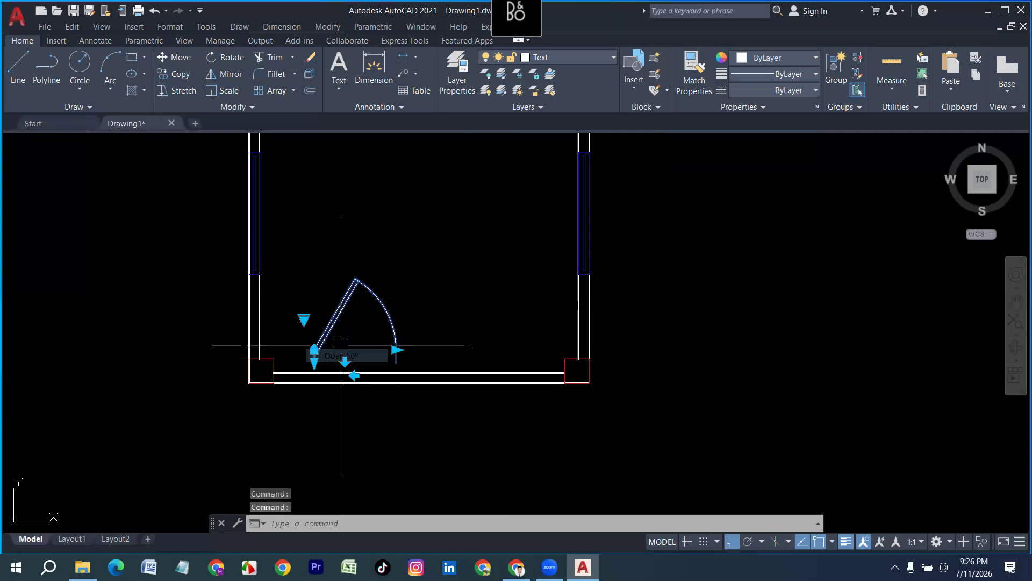
left_click(304, 319)
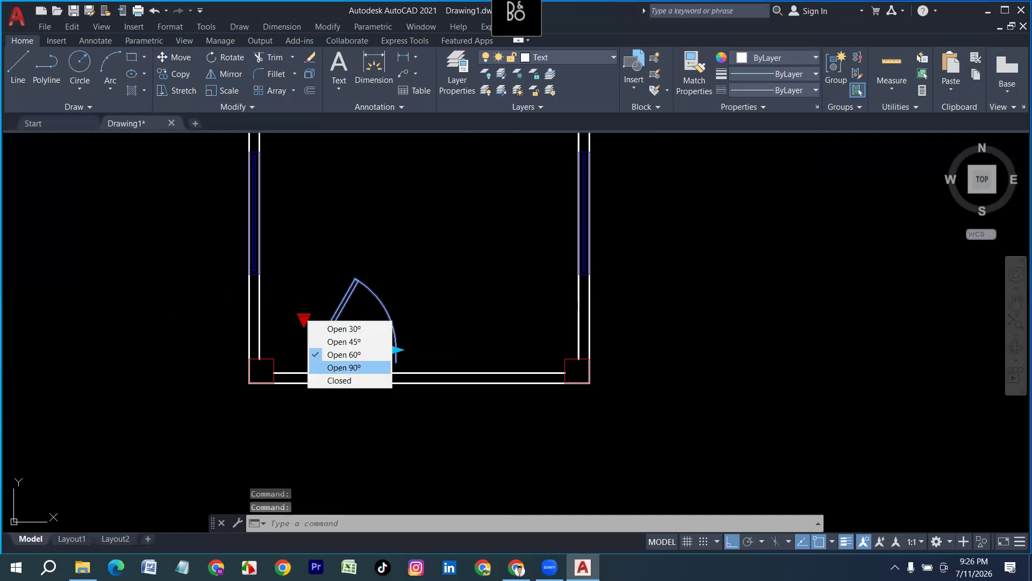
left_click(347, 368)
left_click(302, 319)
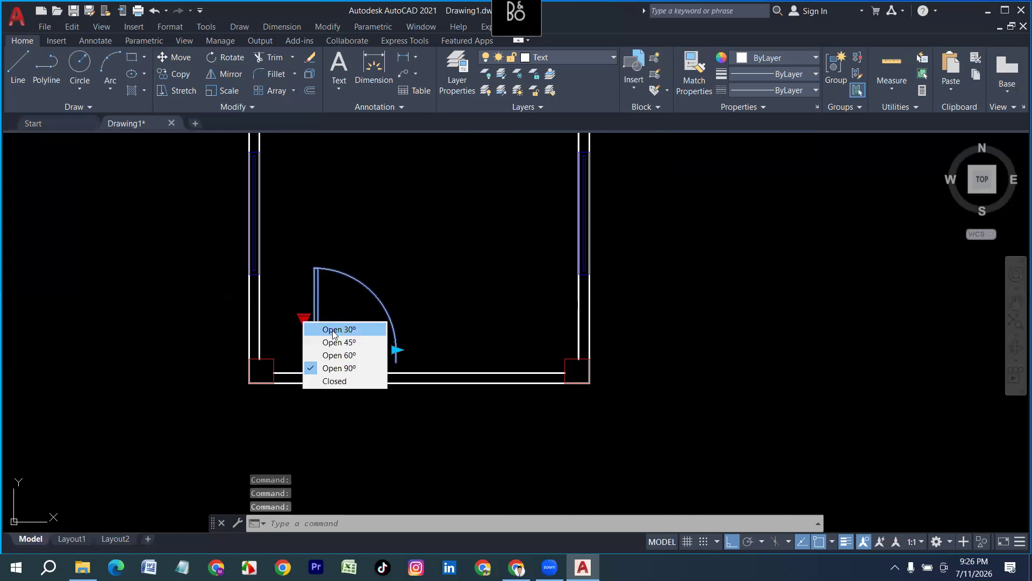
left_click(331, 329)
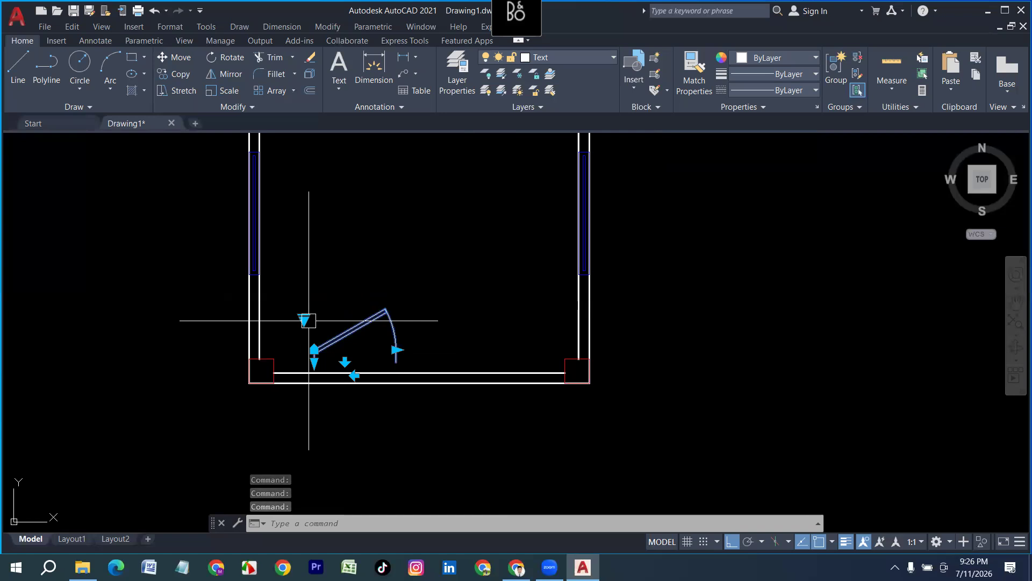
Step: Set the inserted door's opening angle to 90° and deselect it
left_click(305, 320)
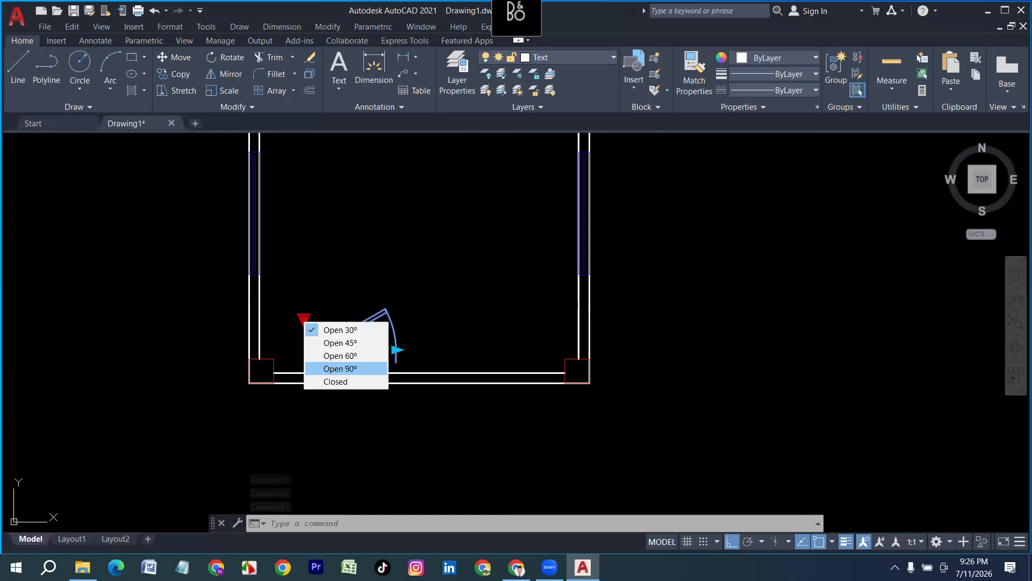
left_click(340, 368)
key("Escape")
Step: Move the door by the lower end of its hinge-side jamb to the lower-right corner of the room's lower-left column
left_click(355, 375)
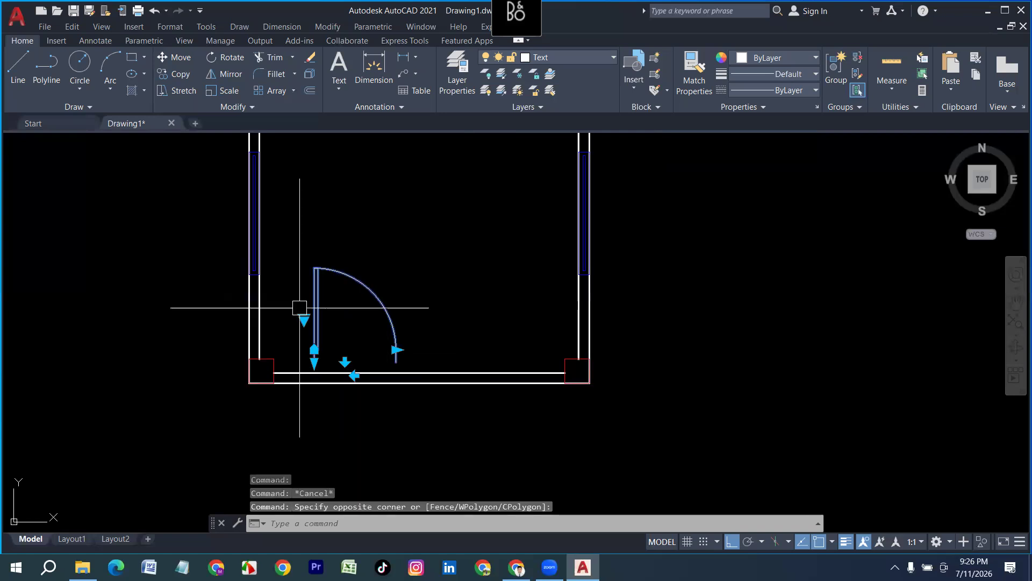
type("m")
key("Return")
scroll(317, 365, "up", 2)
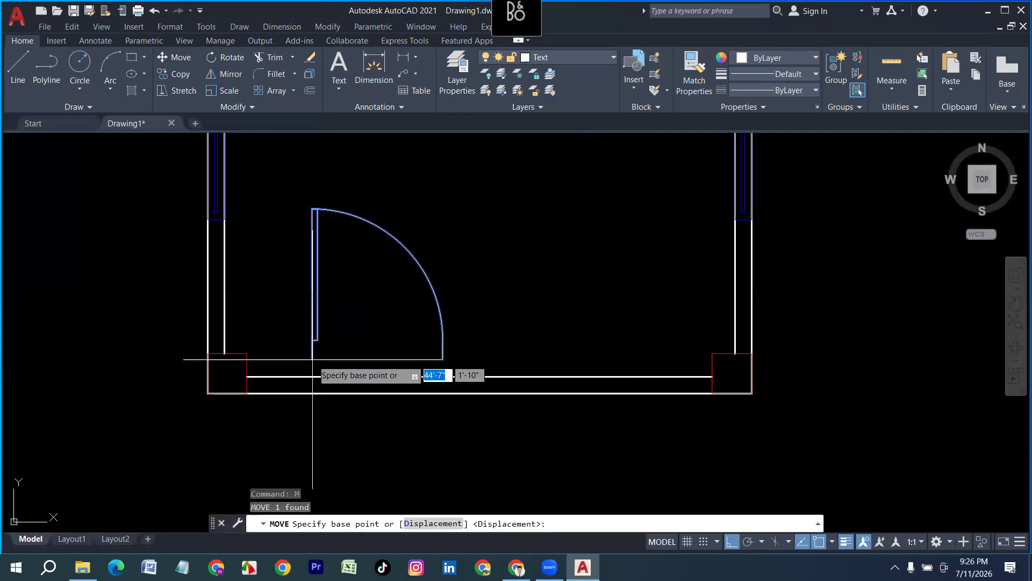
left_click(312, 359)
left_click(249, 393)
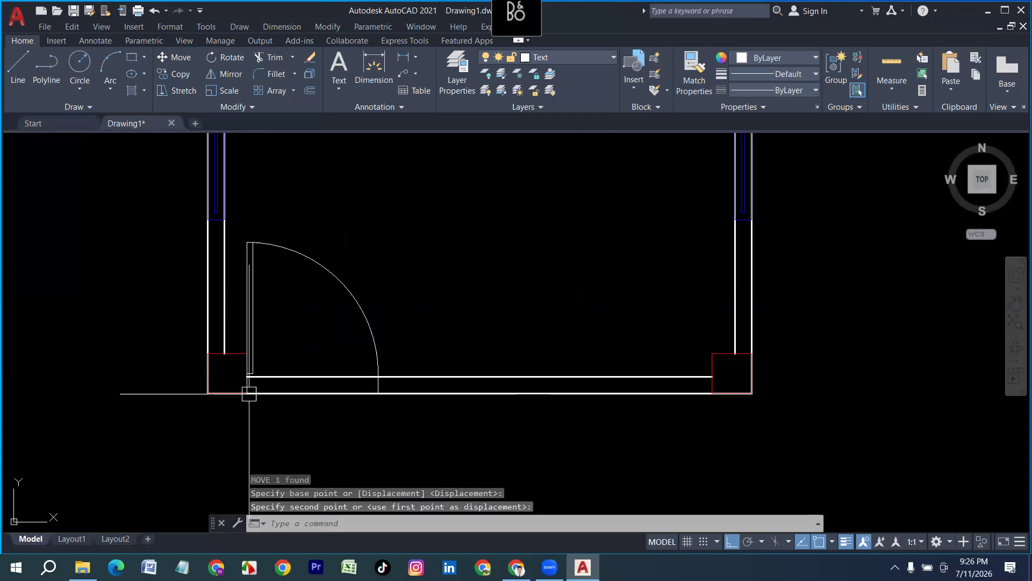
Step: Trim both lines of the bottom wall across the door opening, and finish trimming
scroll(252, 398, "up", 3)
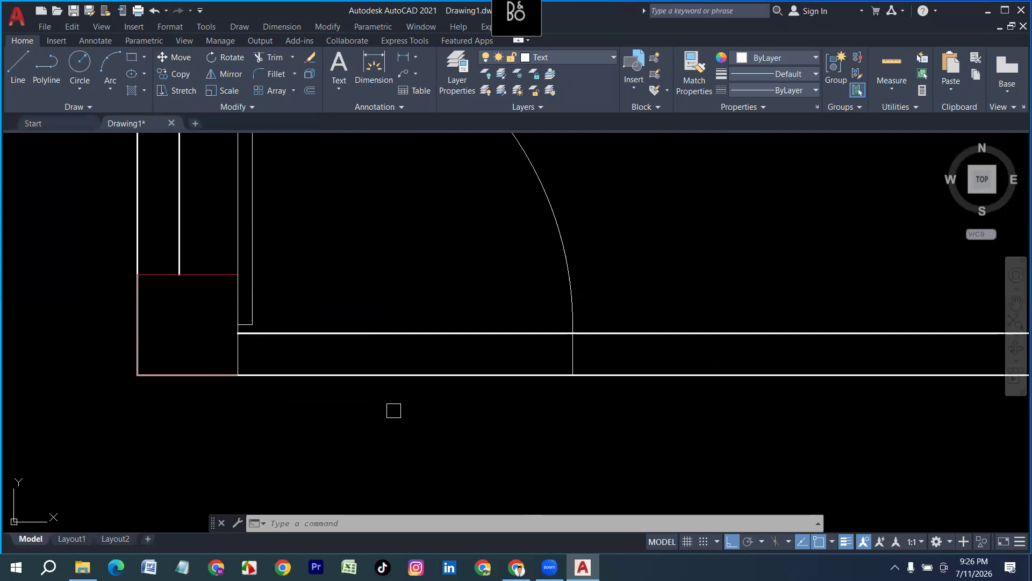
key("Return")
left_click_drag(408, 410, 371, 322)
scroll(370, 325, "down", 6)
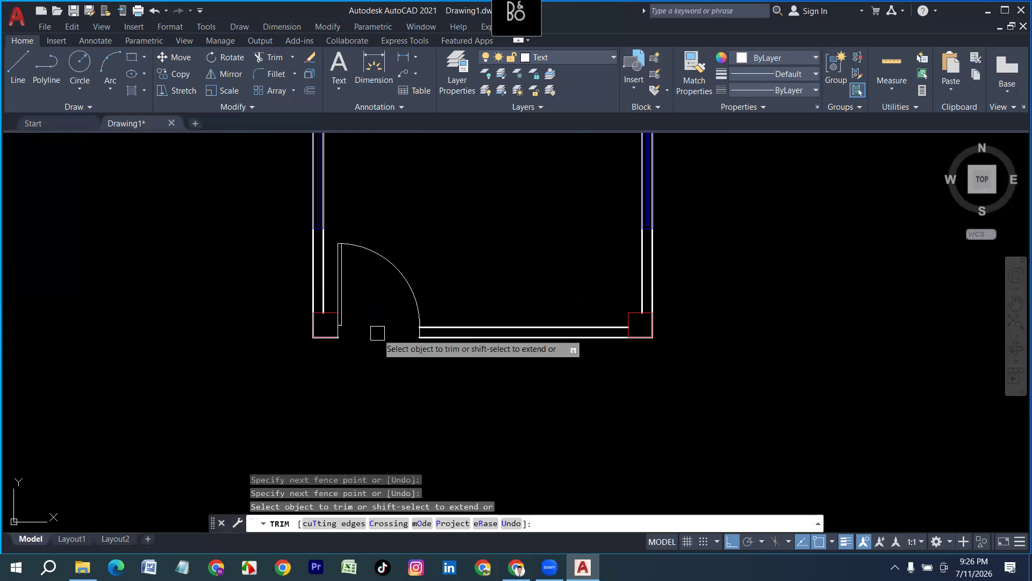
key("Escape")
Step: Copy the Bed Room 13'-0"x13'-0" label from the neighbouring room into the middle of the unlabelled room with the new door
scroll(421, 328, "down", 6)
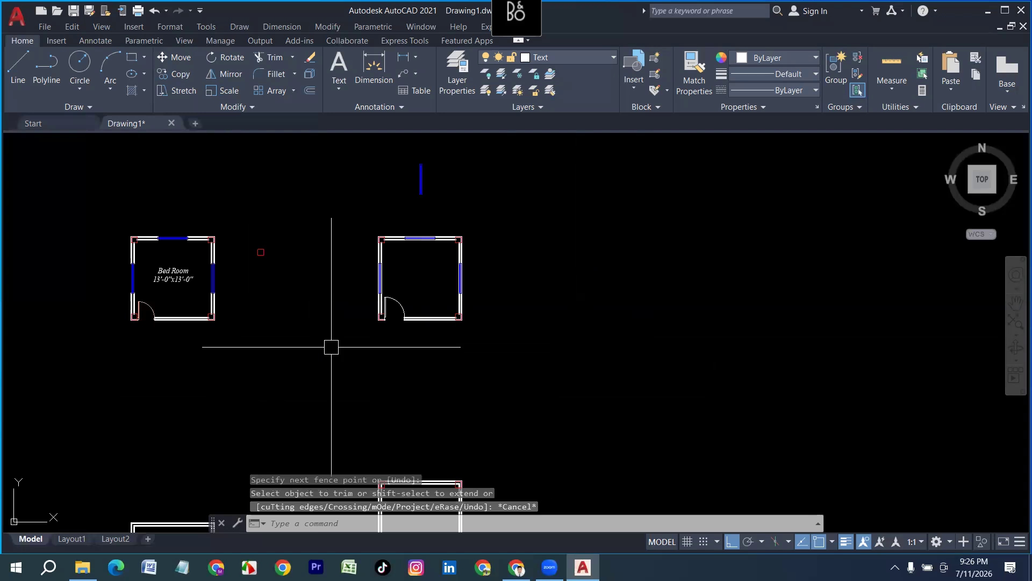
middle_click_drag(331, 347, 423, 355)
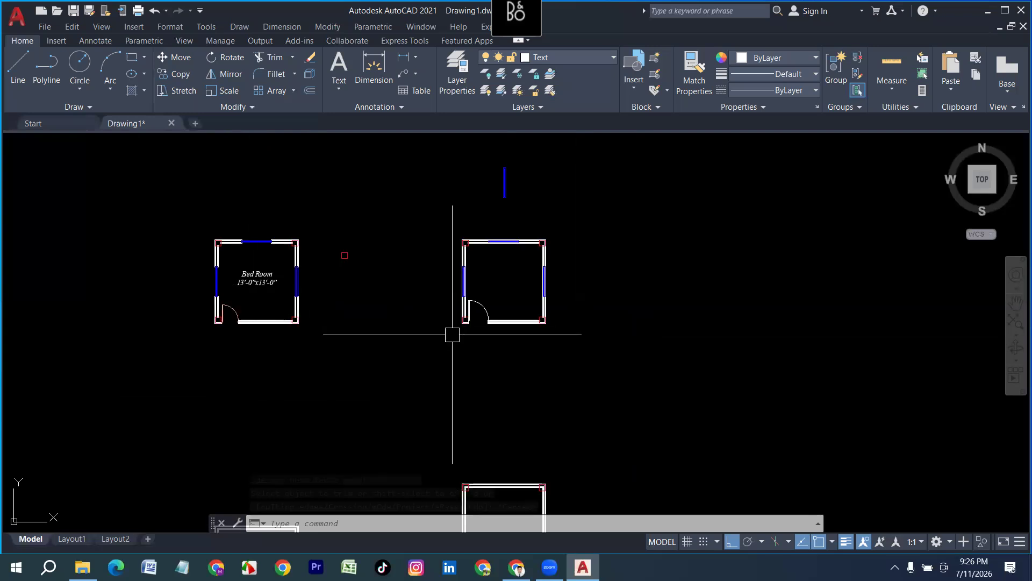
scroll(253, 289, "up", 2)
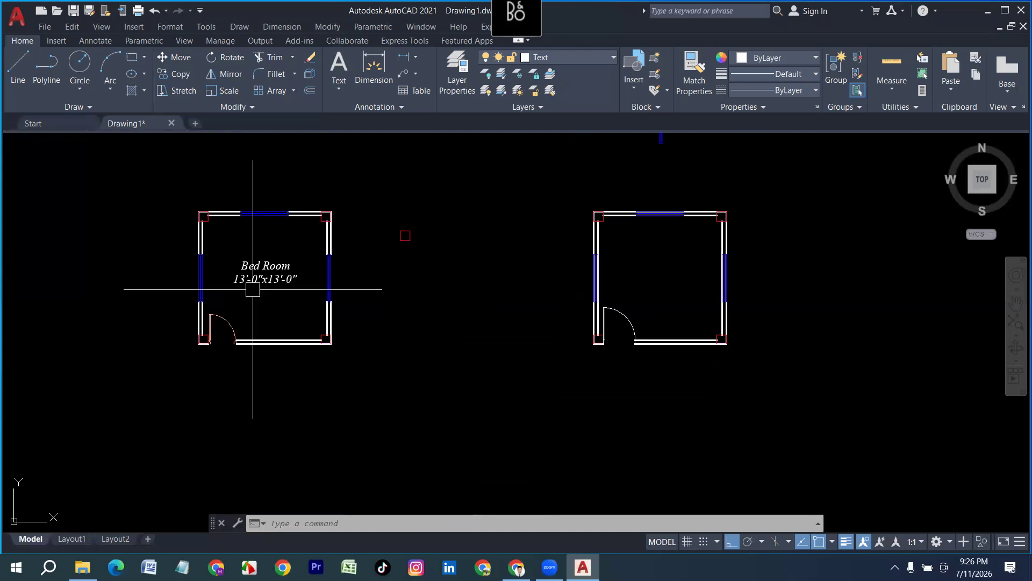
left_click(252, 288)
type("c")
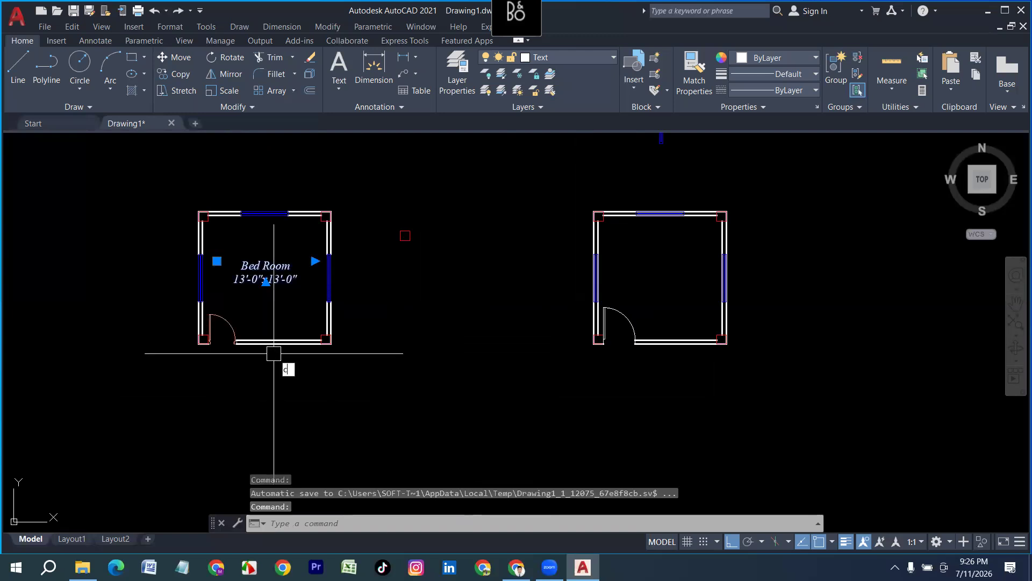
key("Return")
left_click(217, 282)
scroll(260, 283, "up", 2)
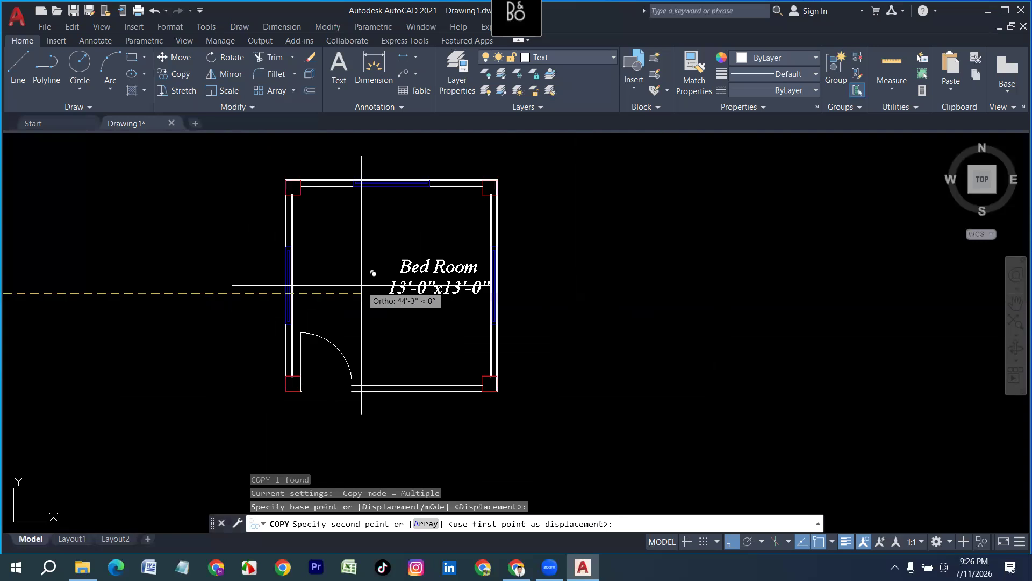
left_click(330, 290)
key("Escape")
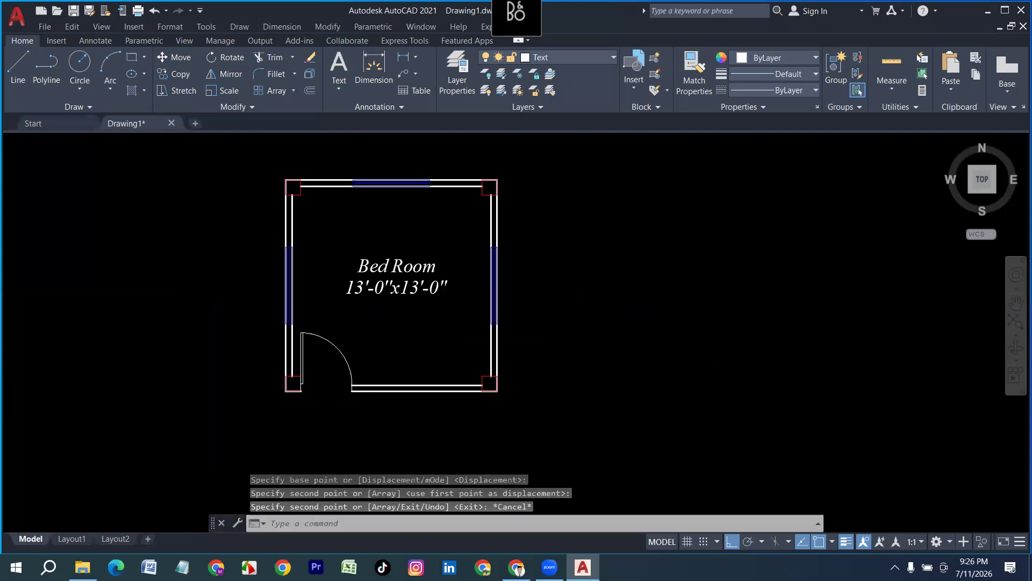
Step: Copy the entire labelled room, including its windows, door and text, to the empty area on its right
scroll(456, 258, "up", 2)
scroll(308, 283, "down", 2)
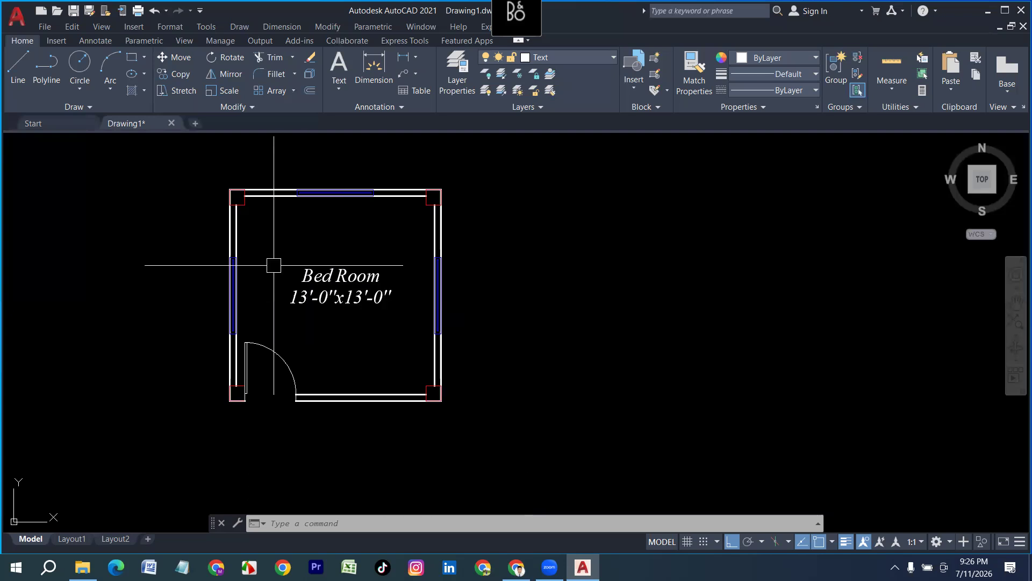
scroll(343, 295, "up", 4)
scroll(344, 295, "down", 2)
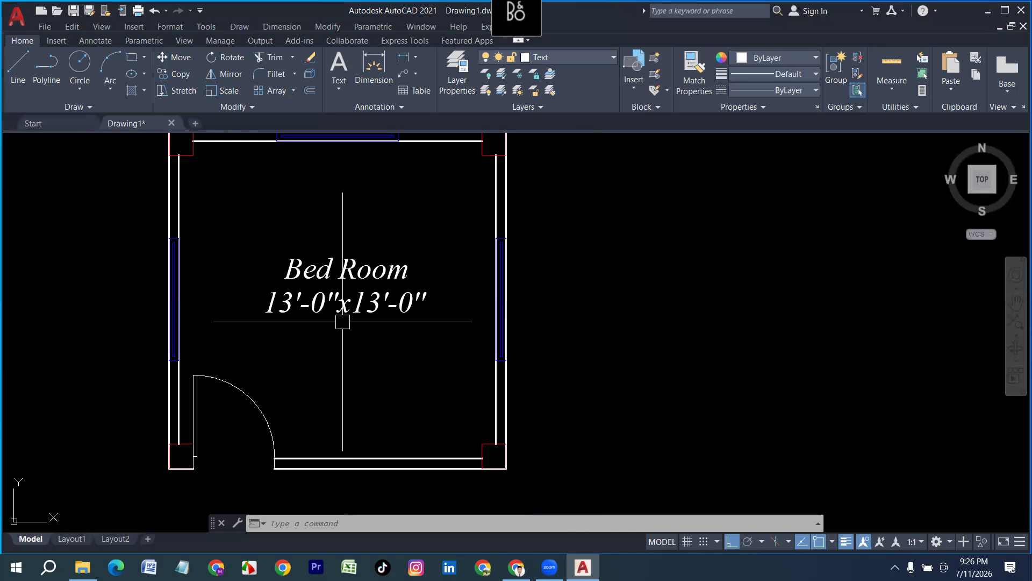
scroll(343, 321, "down", 3)
left_click(472, 446)
left_click(245, 229)
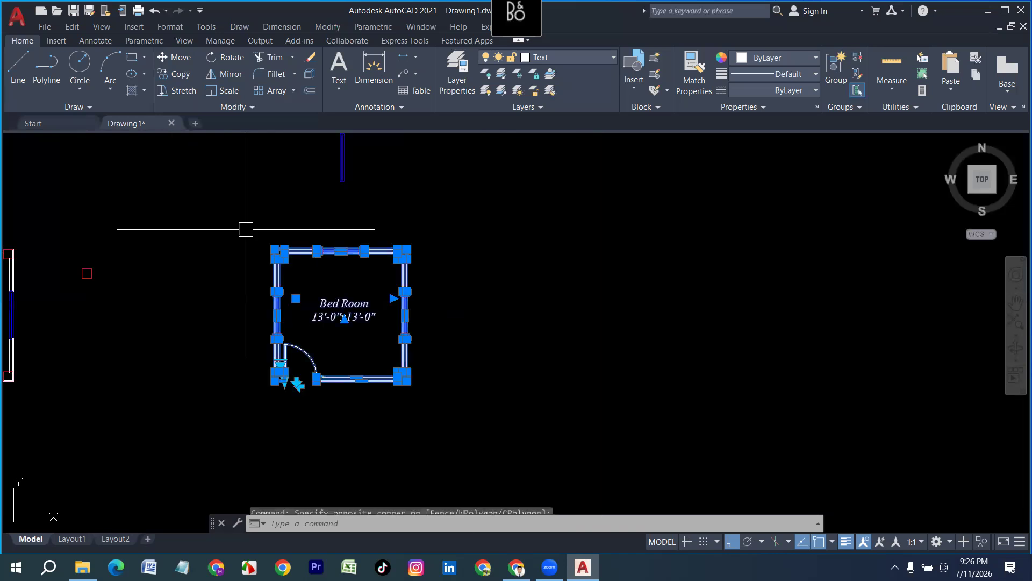
type("co")
key("Return")
left_click(325, 376)
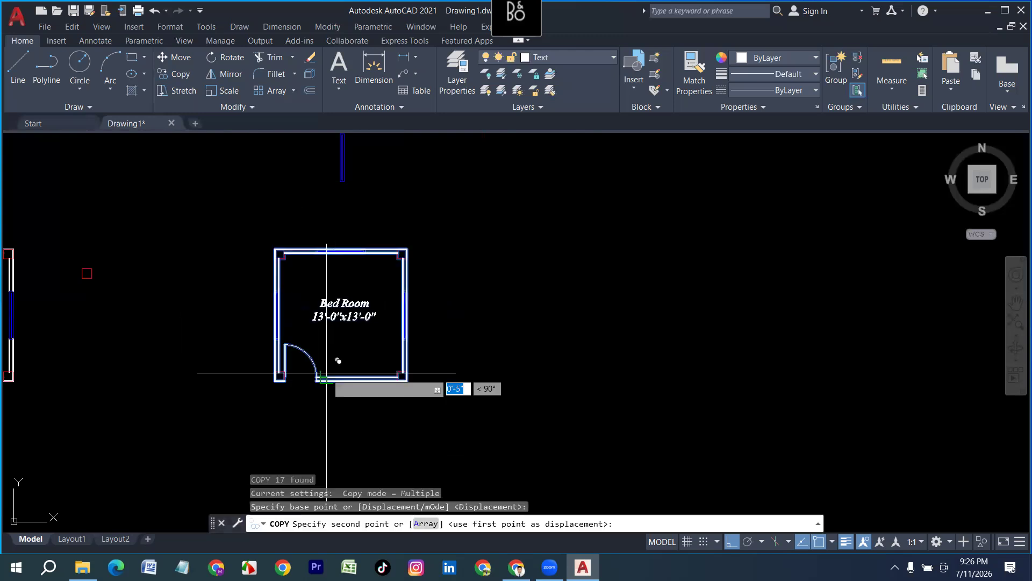
left_click(603, 366)
key("Escape")
Step: Change the dimensions in the original room's label to 12'-0"x12'-0" and close the text editor
scroll(395, 352, "up", 2)
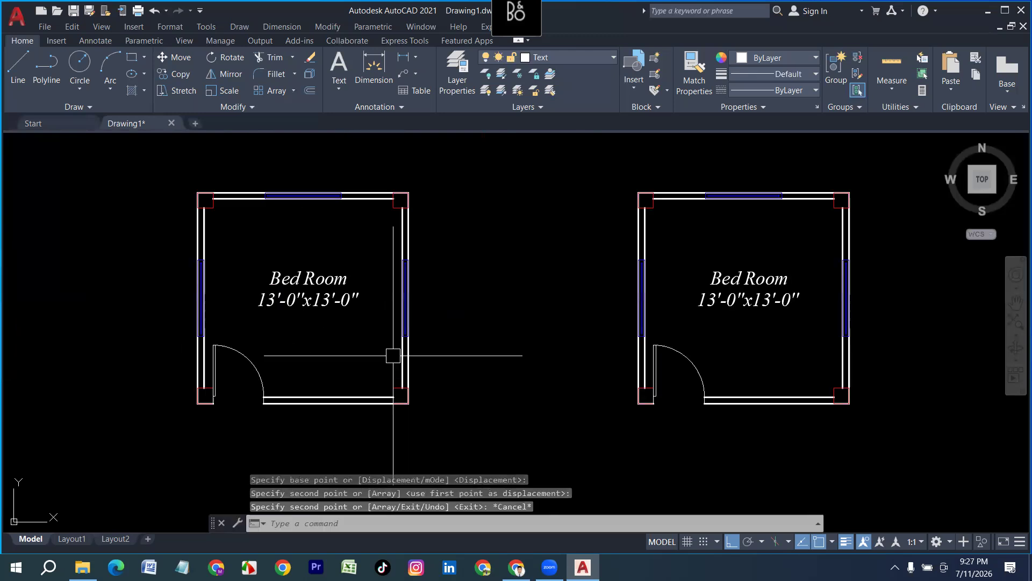
middle_click_drag(365, 342, 346, 352)
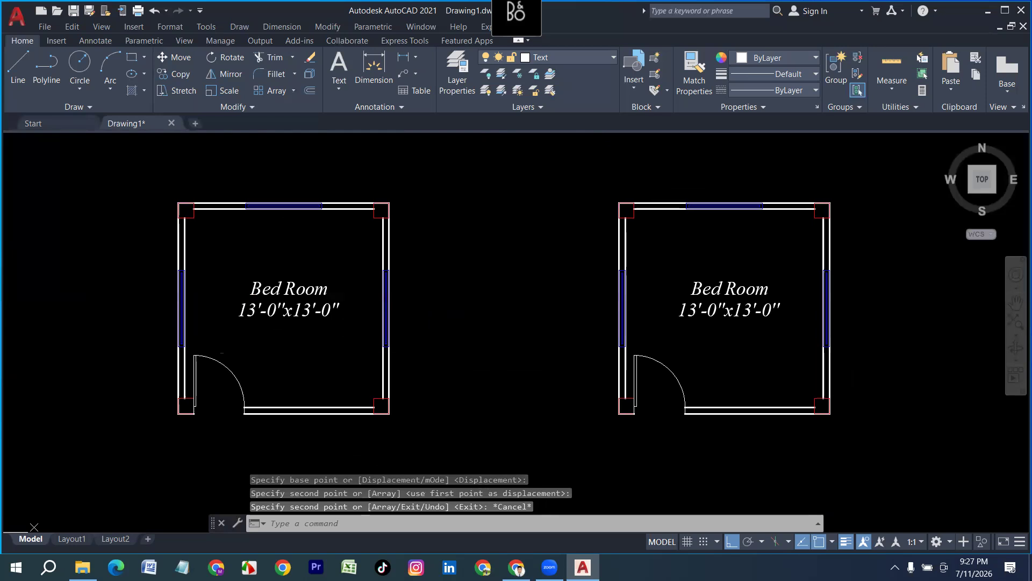
double_click(296, 313)
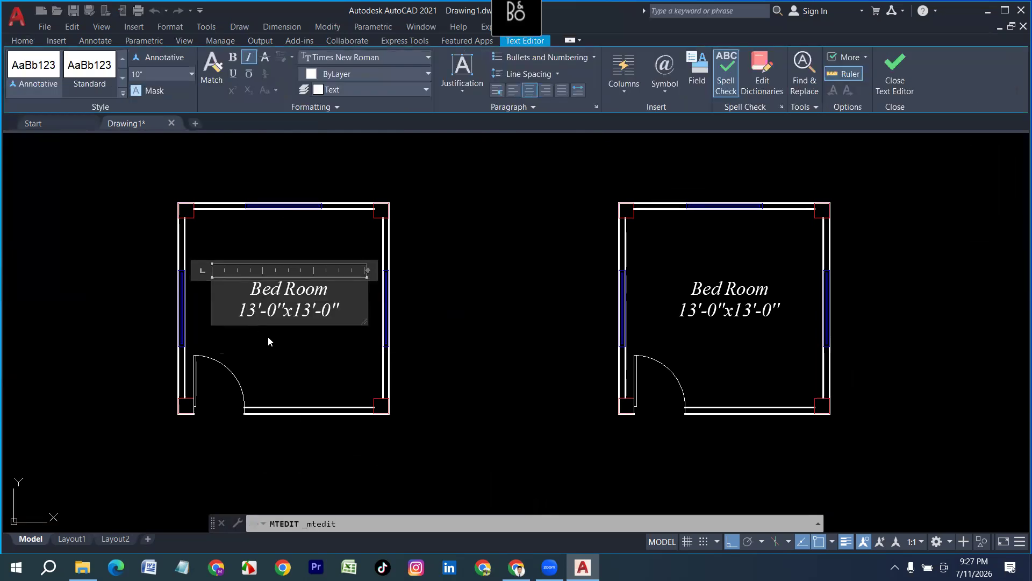
key("BackSpace")
type("2")
key("BackSpace")
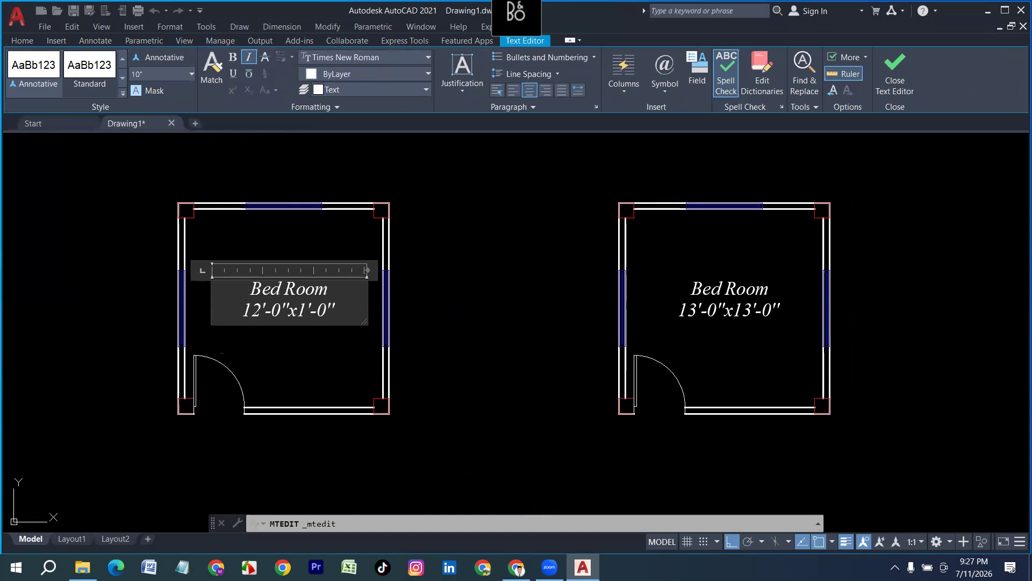
type("2")
left_click(329, 346)
Step: Edit the copied room's label with TEXTEDIT: change its first dimension to 10'-0" and remove the Bed Room line
middle_click_drag(497, 376, 328, 369)
middle_click_drag(584, 372, 529, 378)
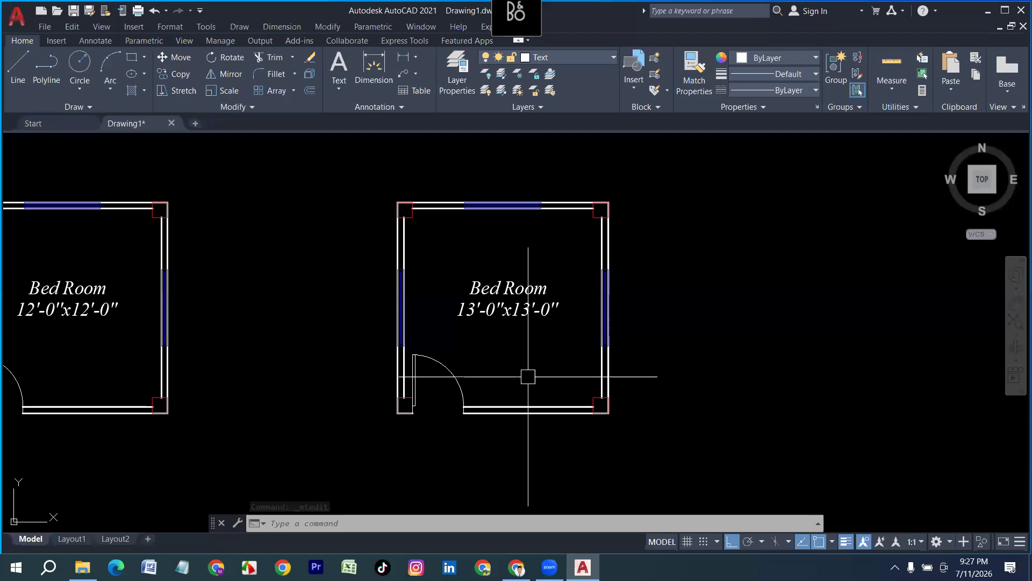
type("ED")
key("Return")
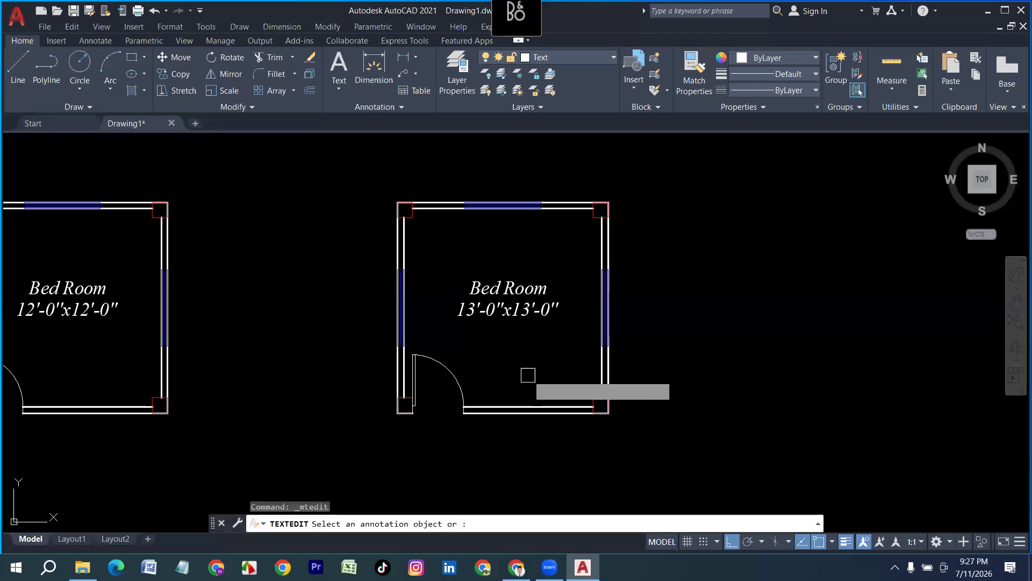
left_click(504, 314)
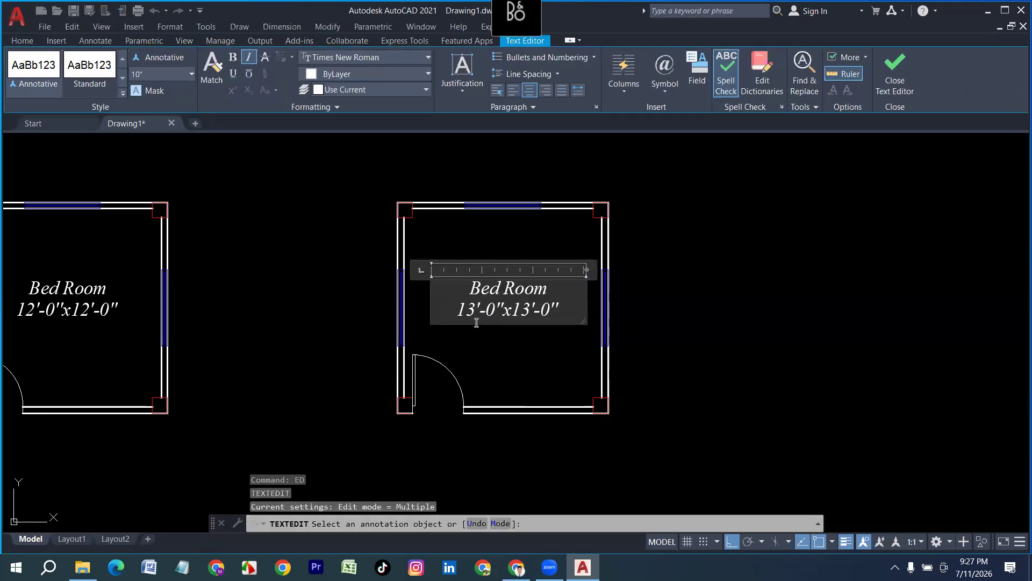
left_click(476, 319)
key("BackSpace")
type("0")
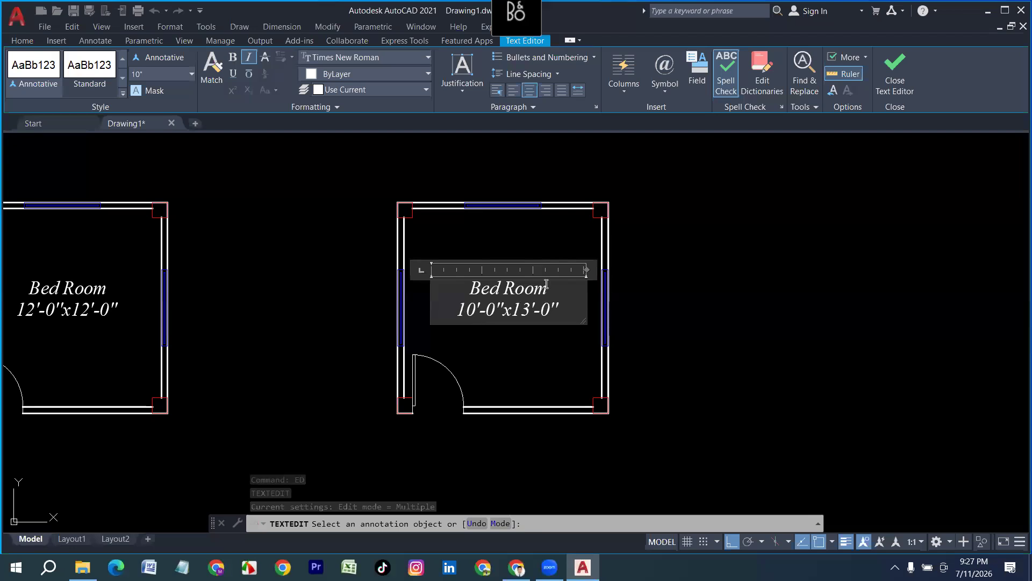
left_click_drag(418, 283, 427, 292)
left_click(640, 330)
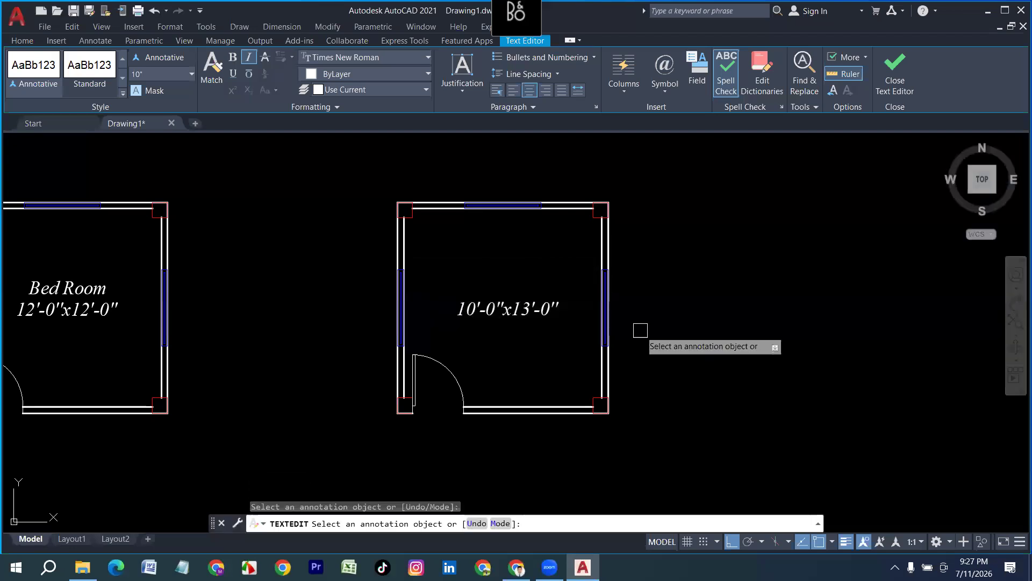
scroll(332, 355, "down", 10)
key("Escape")
Step: Copy the complete leftmost bedroom twice, placing both copies in line farther to its left
scroll(333, 355, "up", 4)
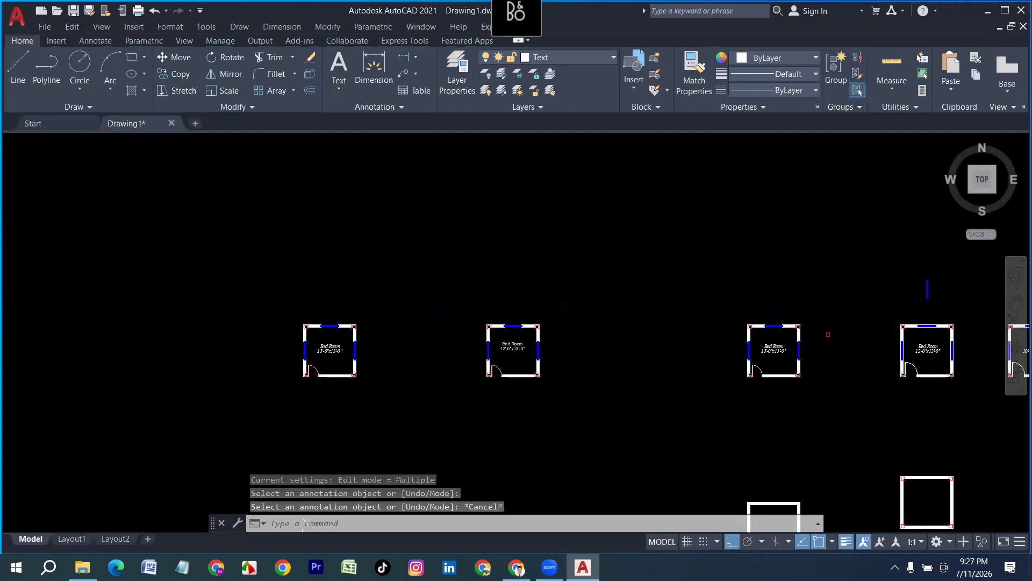
scroll(372, 377, "up", 2)
left_click(373, 377)
left_click(231, 277)
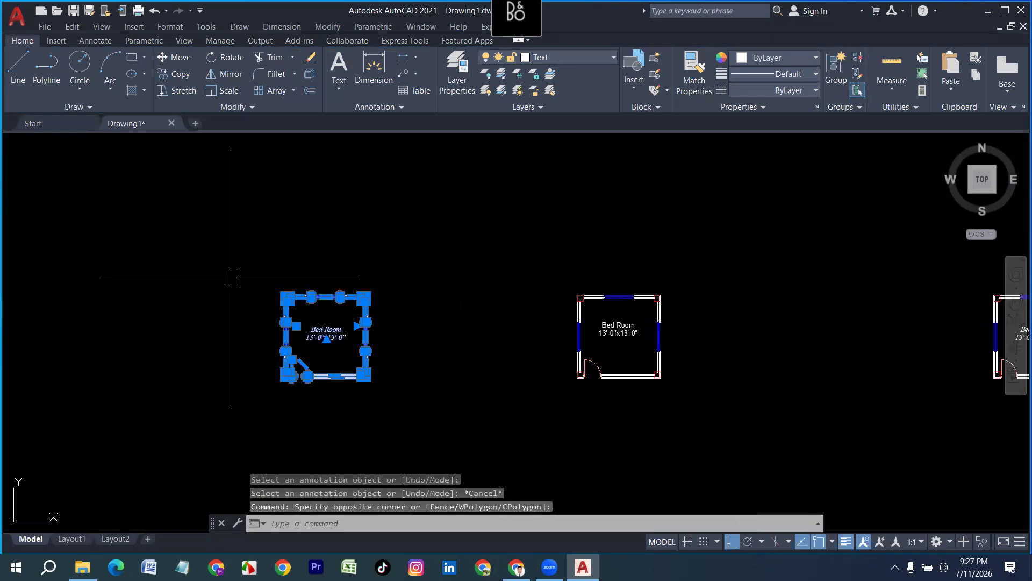
type("cp")
key("Return")
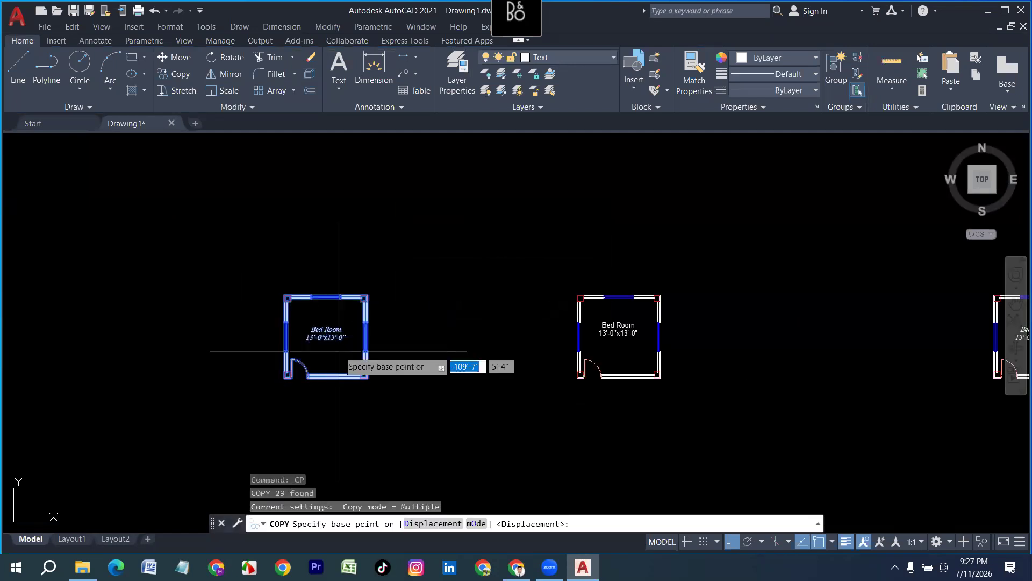
left_click(338, 350)
scroll(542, 355, "down", 6)
left_click(358, 359)
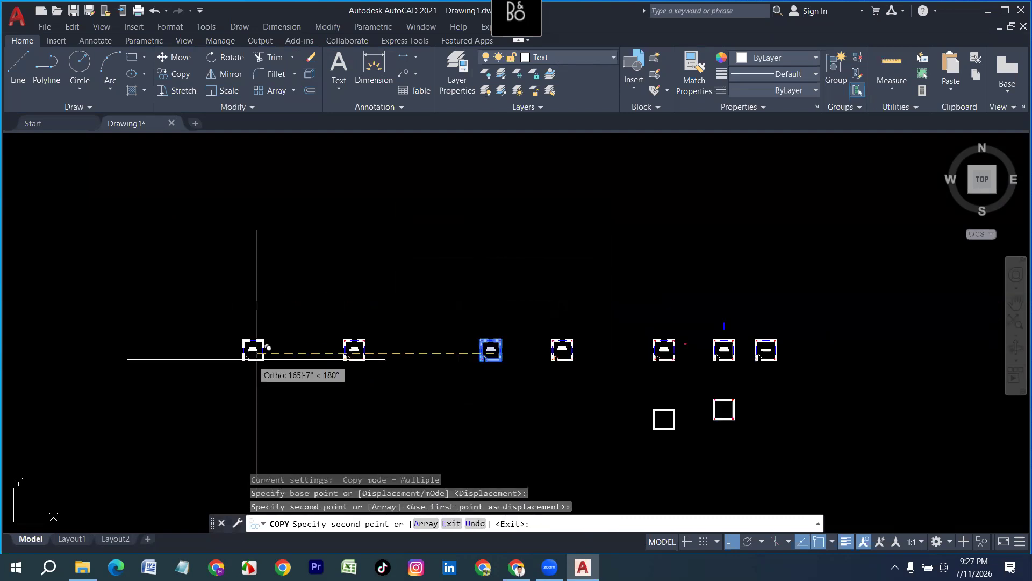
left_click(236, 360)
key("Escape")
Step: Lock the coulmn, door, Hatch, Text, Wall and window layers, leaving layer 0 unlocked
scroll(354, 358, "up", 5)
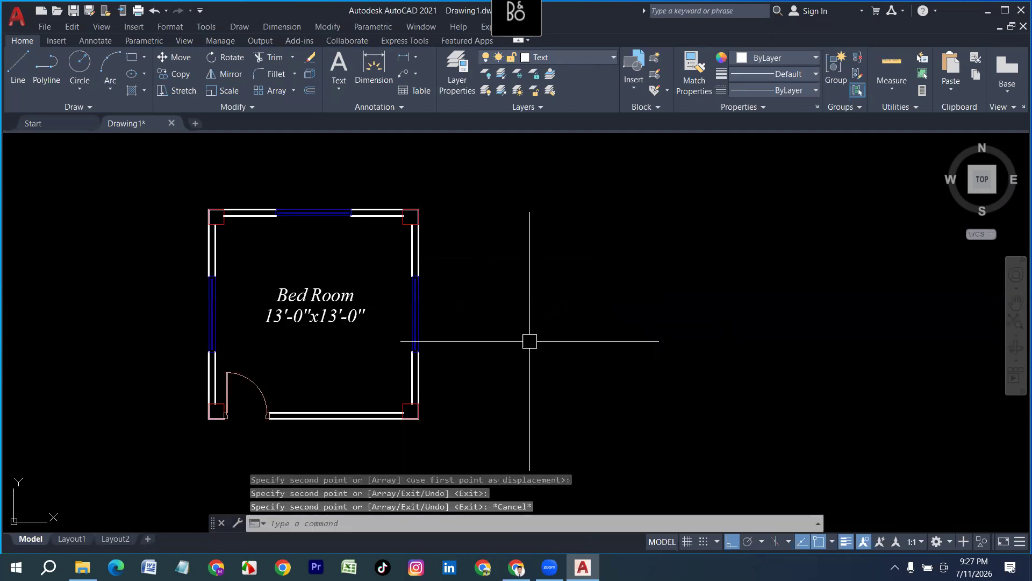
left_click(558, 58)
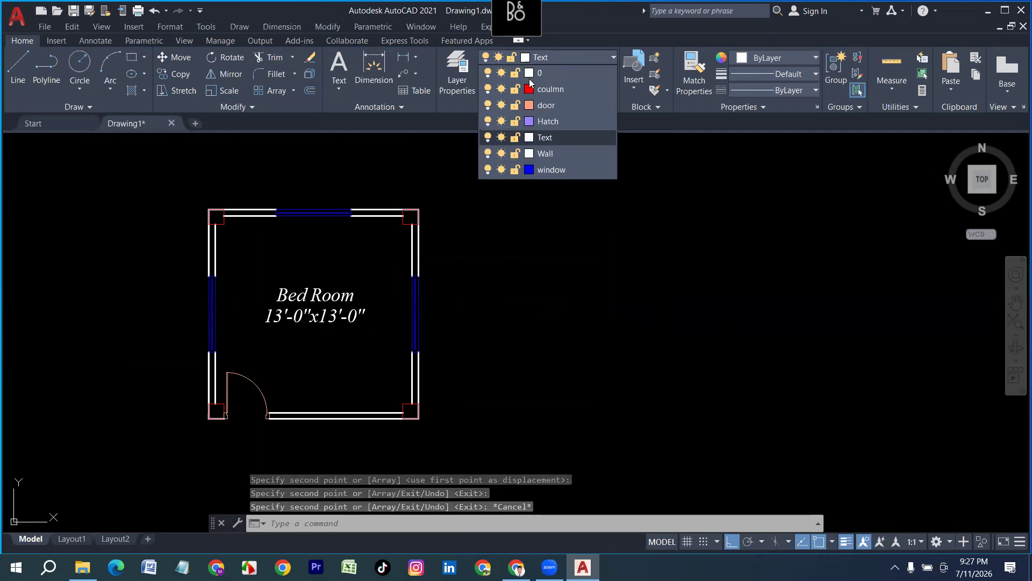
left_click(516, 90)
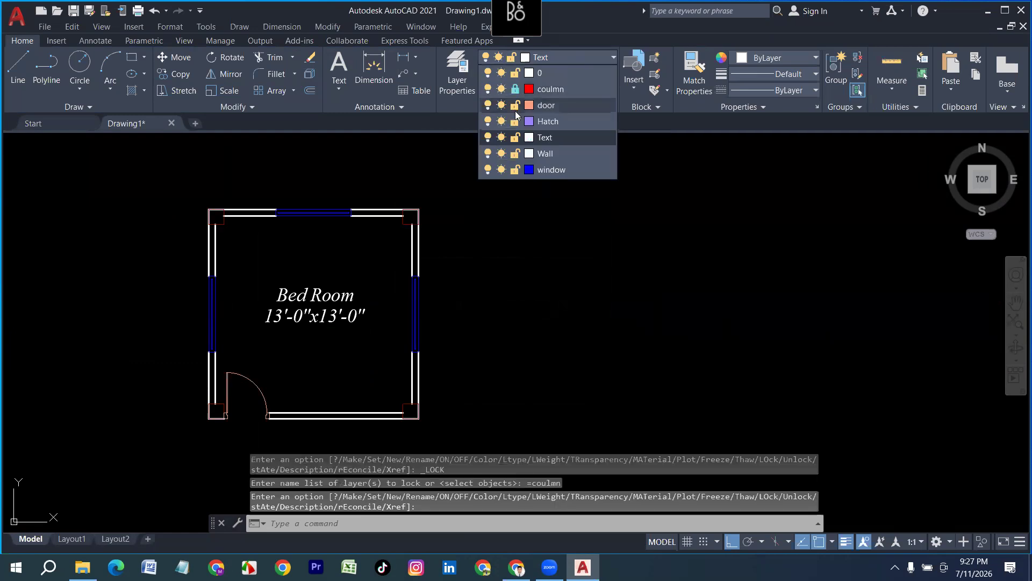
left_click(515, 105)
left_click(516, 122)
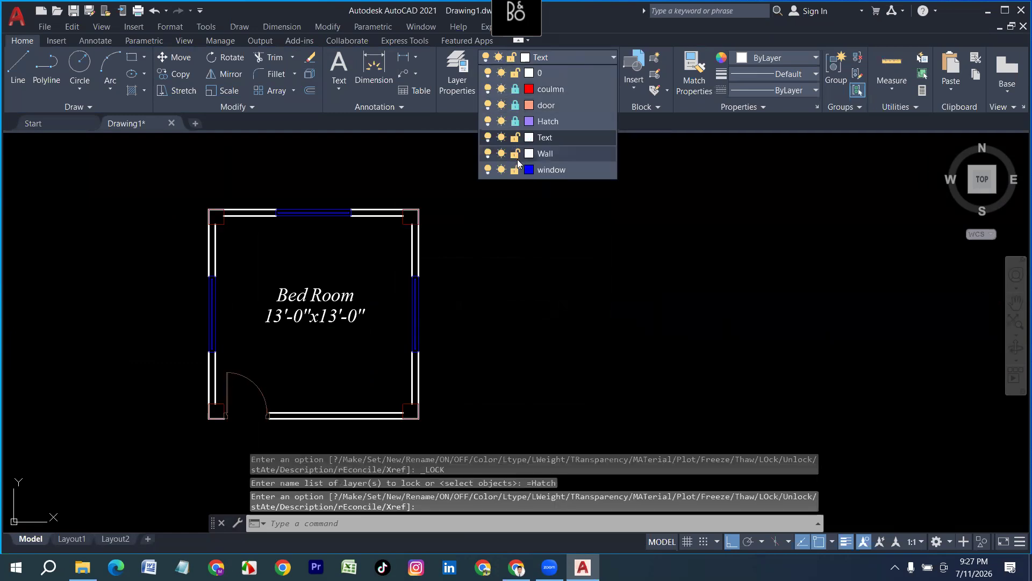
left_click(517, 170)
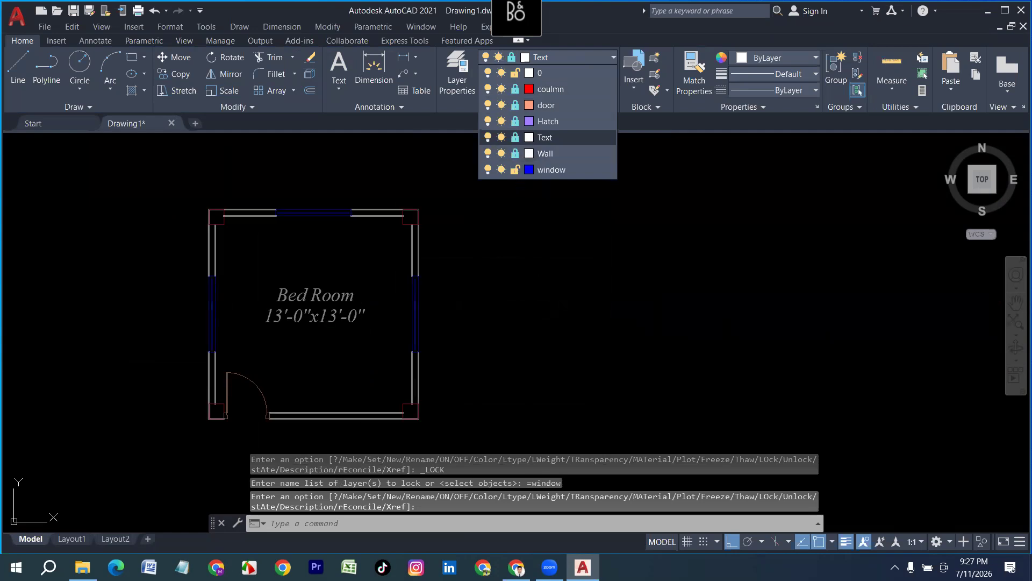
left_click(574, 57)
left_click(561, 63)
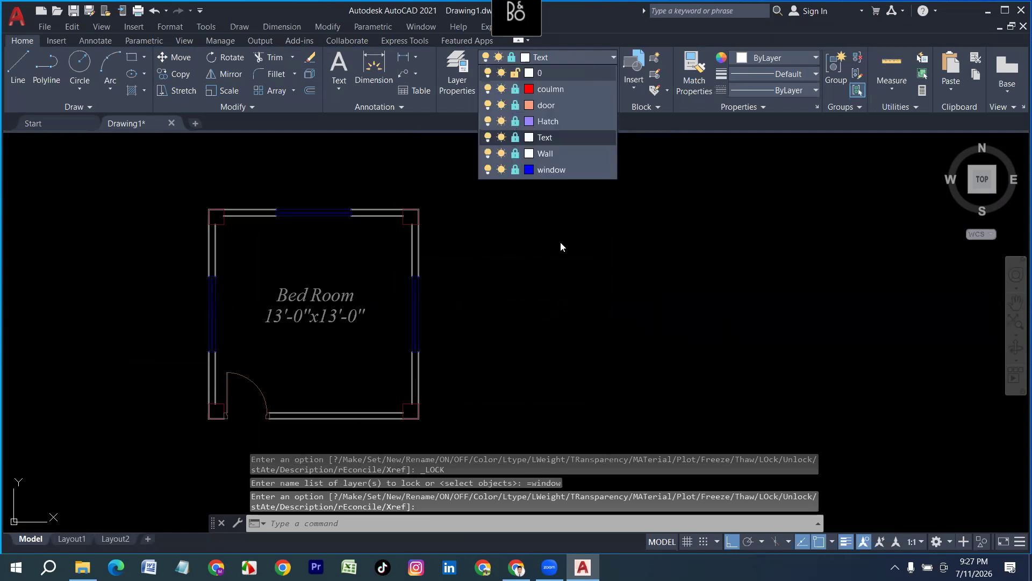
left_click(551, 259)
left_click(525, 266)
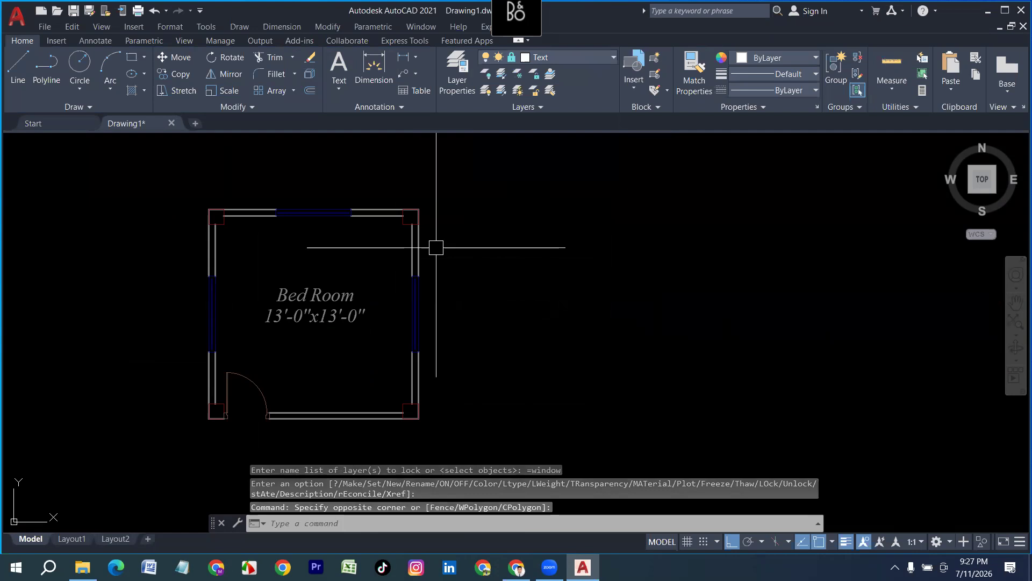
Step: Try repeatedly to erase the whole copied bedroom on the locked layers, cancelling the Erase command after each attempt
scroll(462, 166, "down", 2)
left_click(463, 166)
left_click(257, 399)
key("Delete")
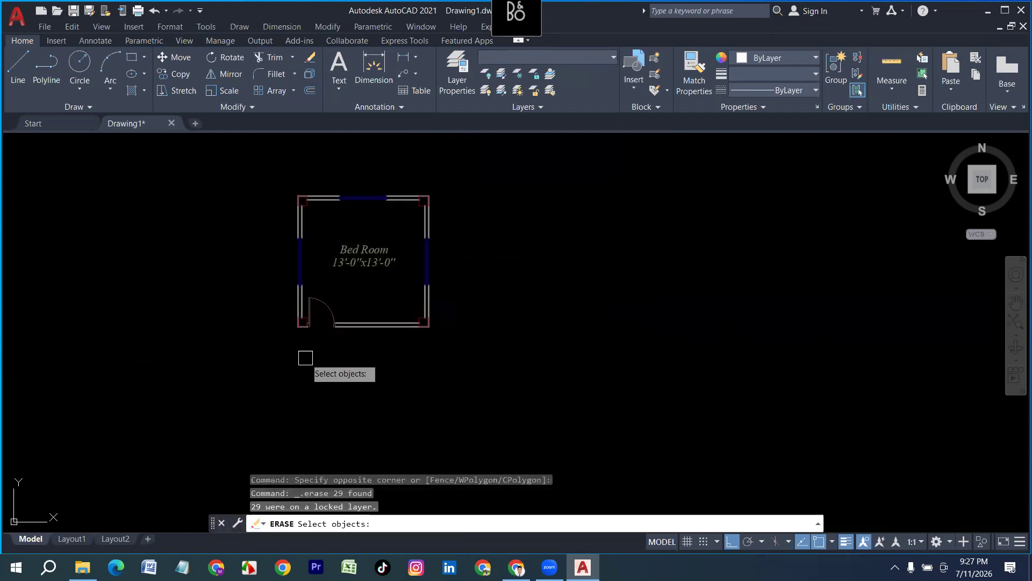
key("Escape")
left_click(480, 377)
left_click(232, 199)
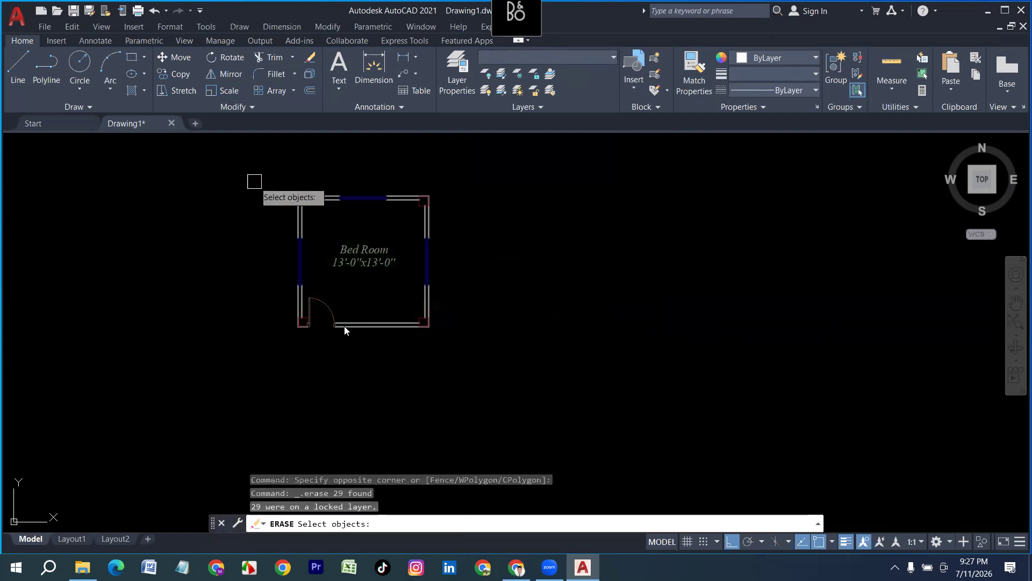
left_click(465, 364)
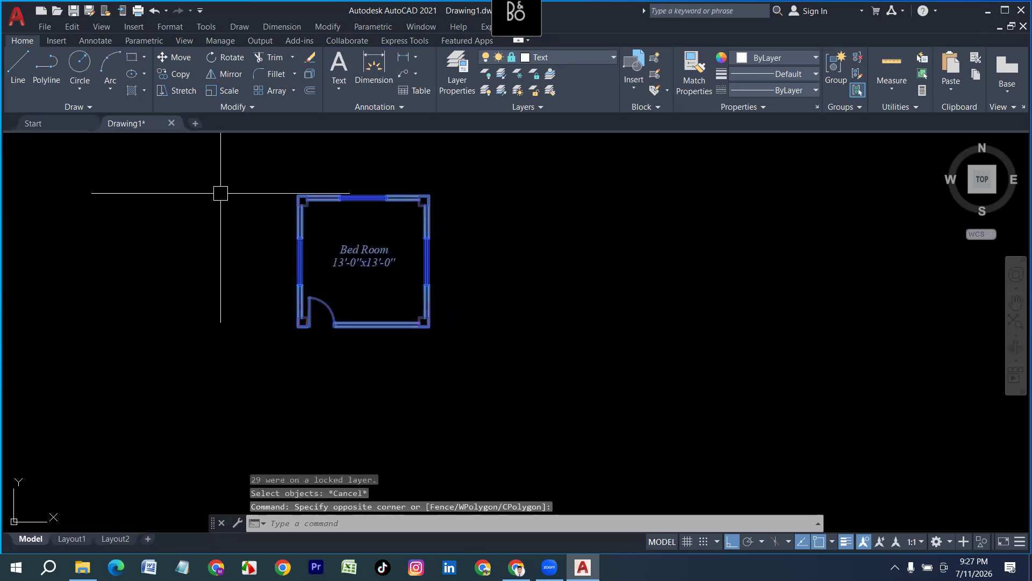
left_click(220, 193)
key("Delete")
key("Escape")
left_click(394, 310)
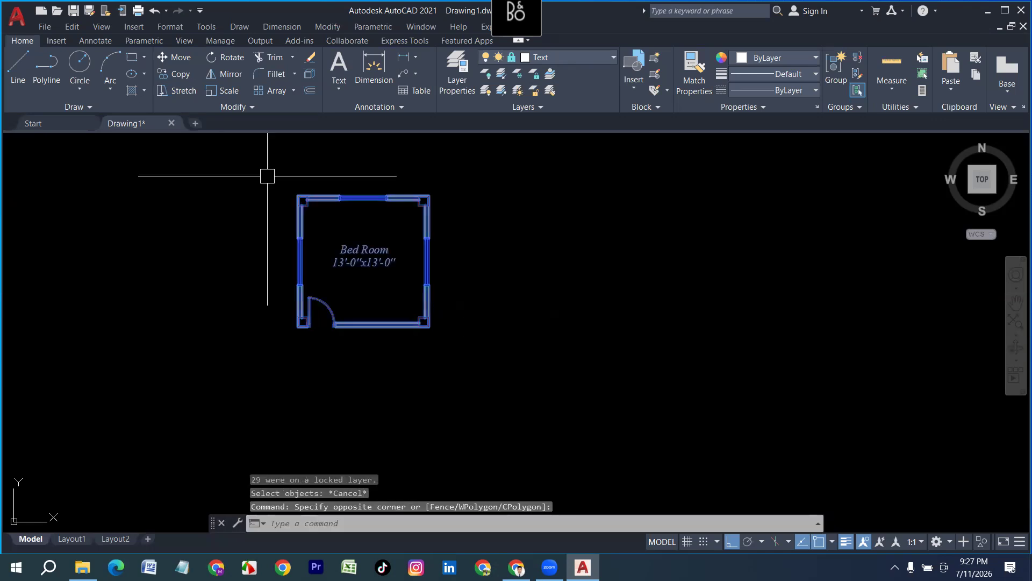
left_click(267, 176)
key("Delete")
key("Escape")
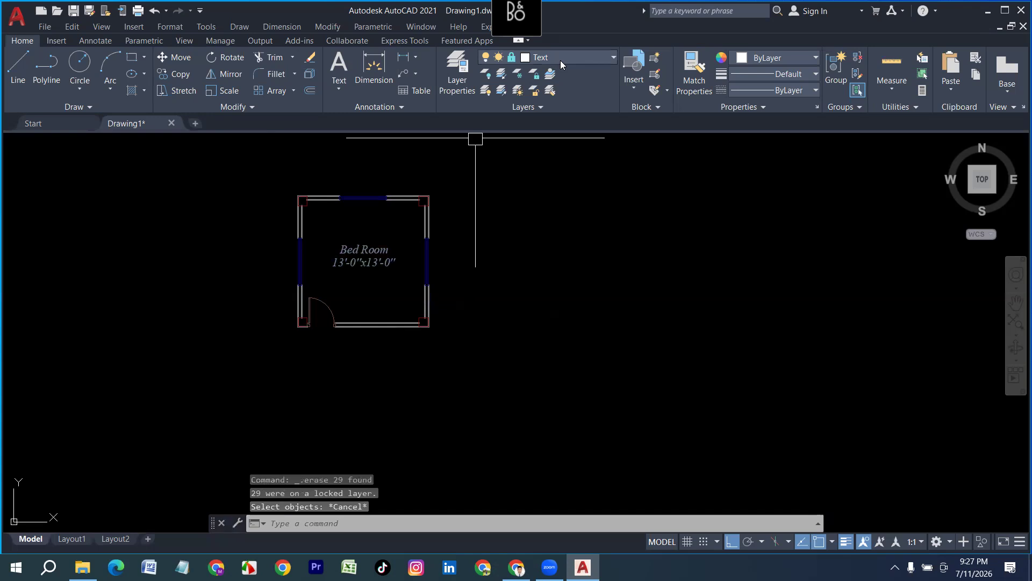
Step: Unlock the coulmn, door, Hatch, Text, Wall and window layers
left_click(532, 58)
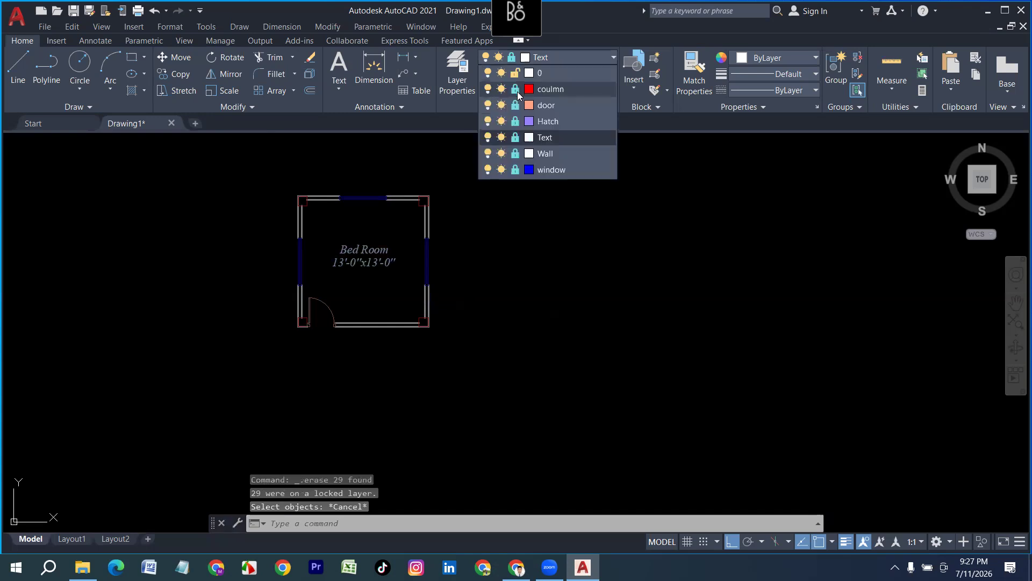
left_click(515, 121)
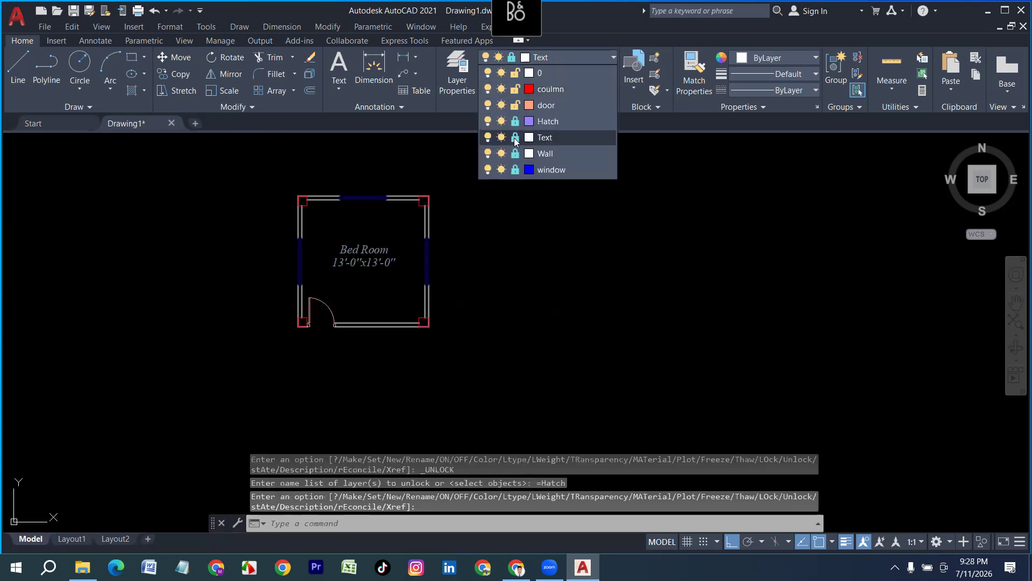
left_click(514, 154)
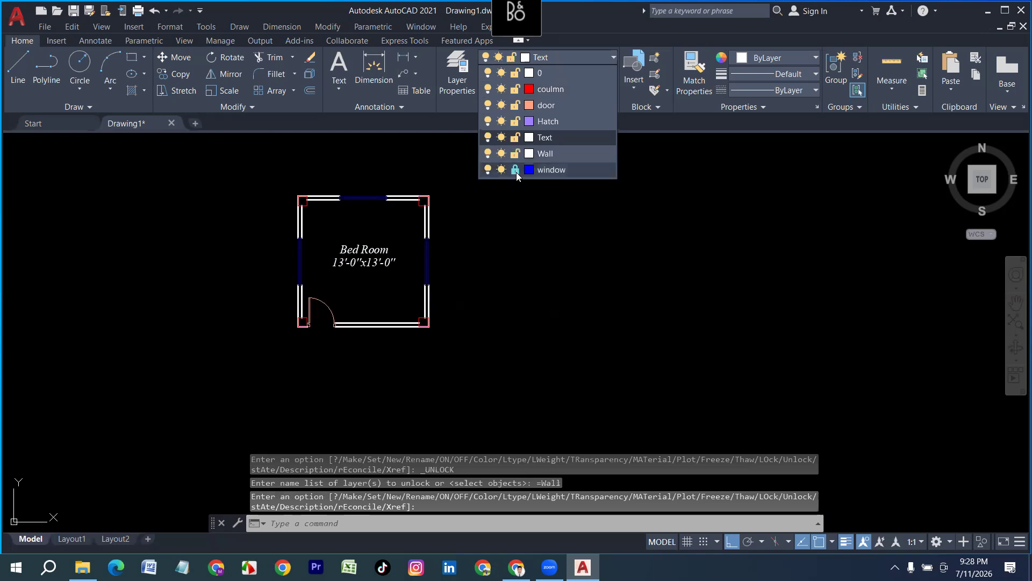
left_click(515, 170)
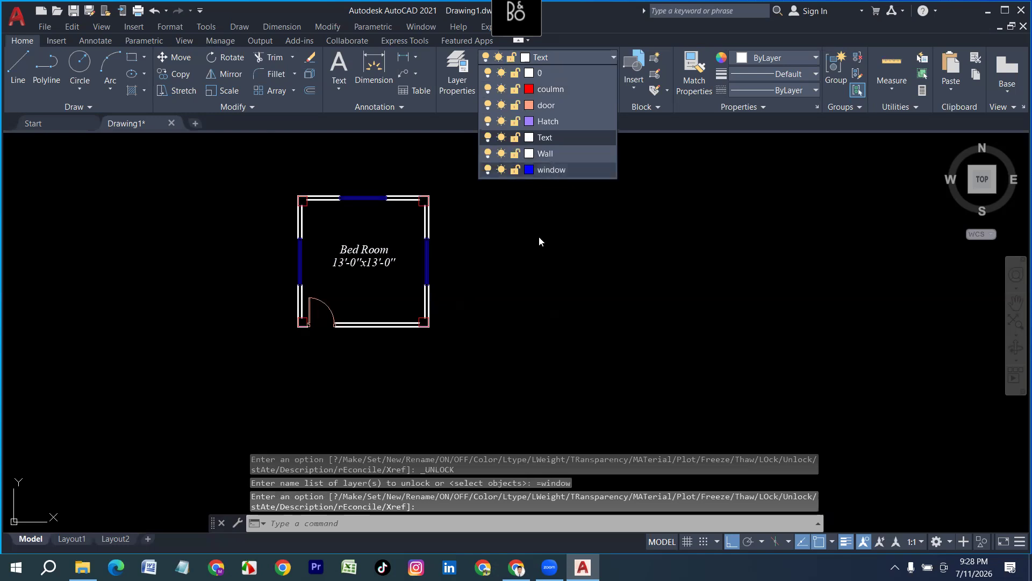
left_click(460, 248)
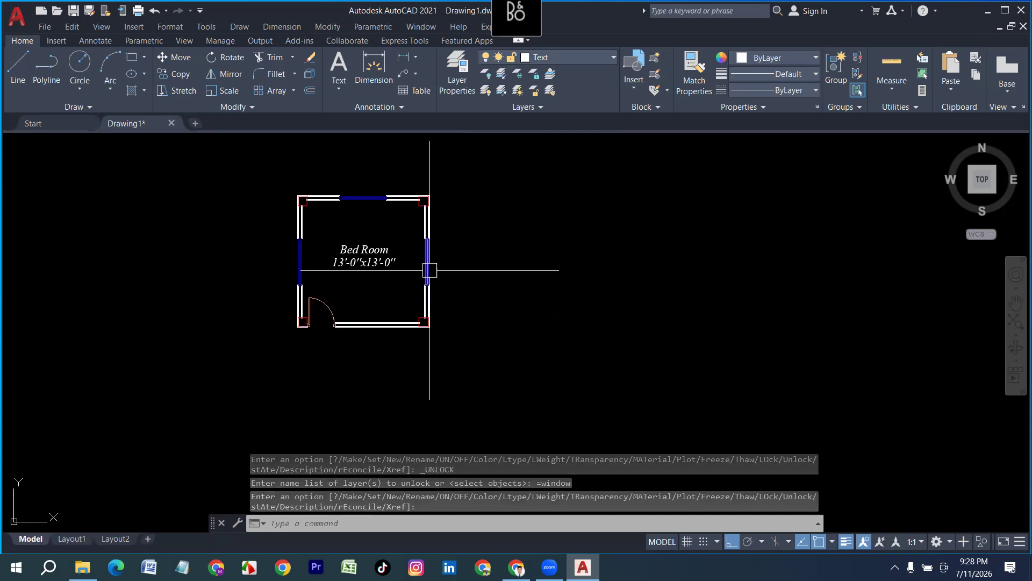
scroll(429, 270, "up", 2)
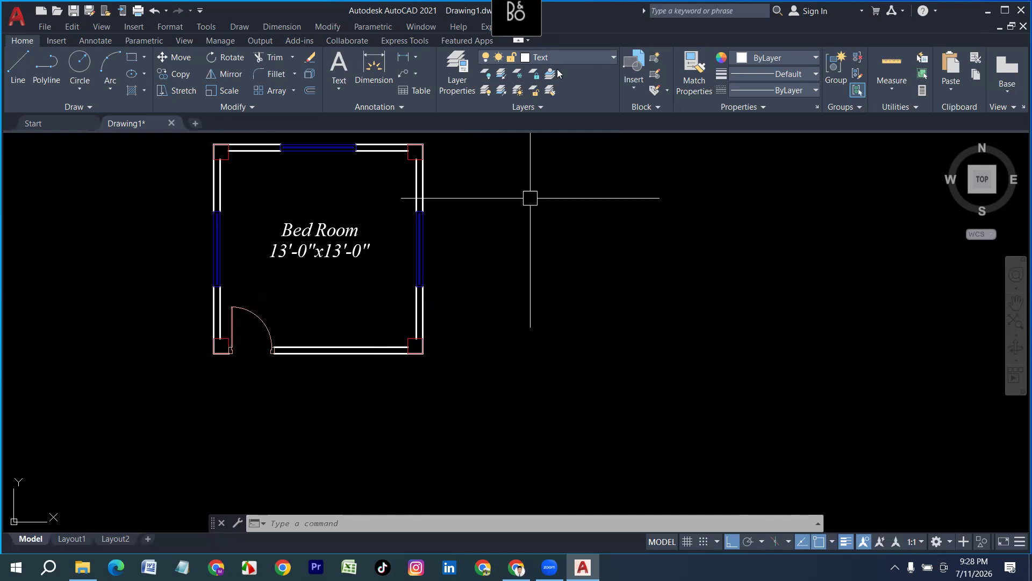
Step: Turn off the coulmn layer and erase all the visible objects of the leftmost bedroom
left_click(543, 58)
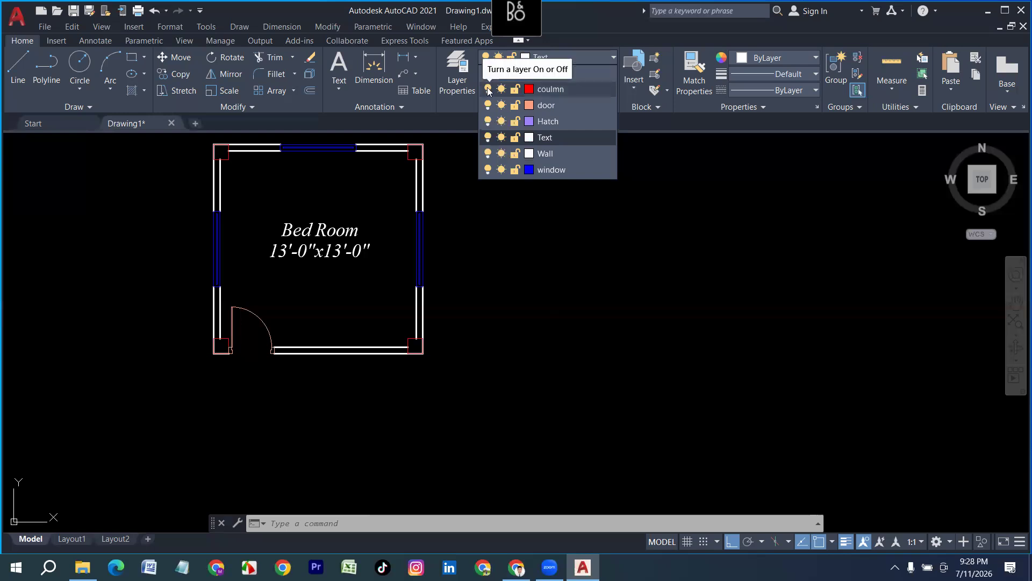
left_click(489, 89)
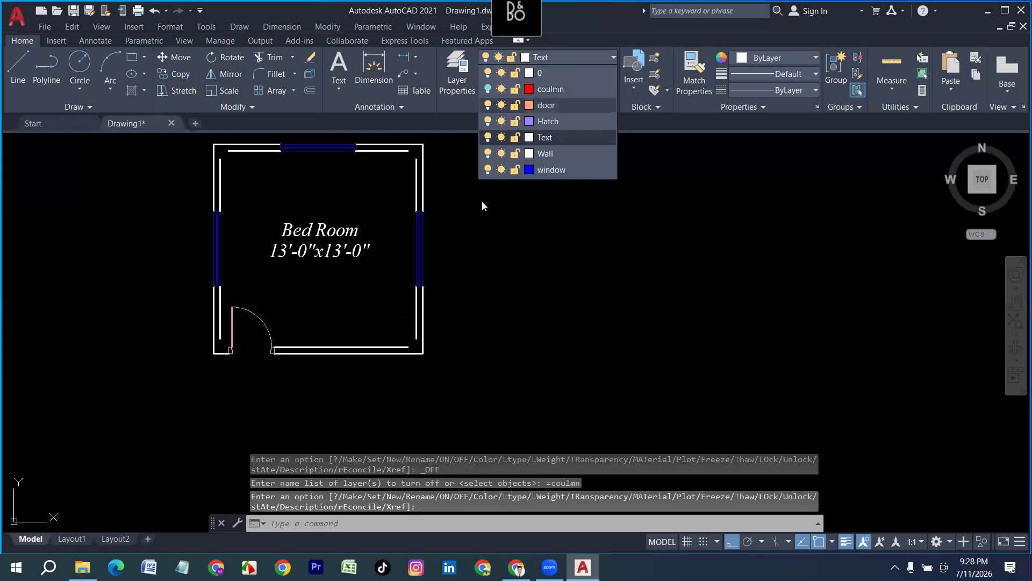
scroll(445, 350, "down", 2)
left_click(452, 361)
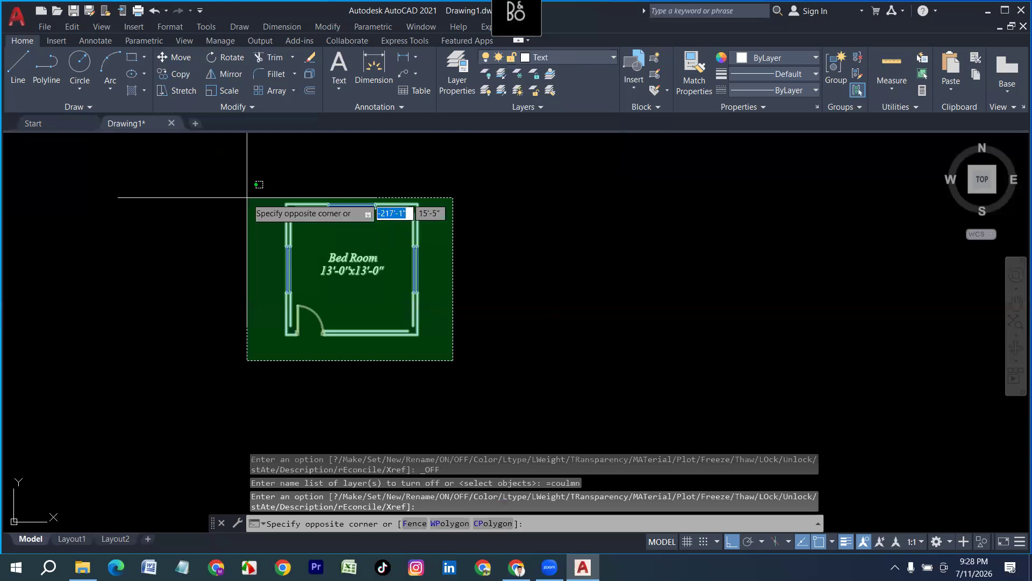
left_click(248, 198)
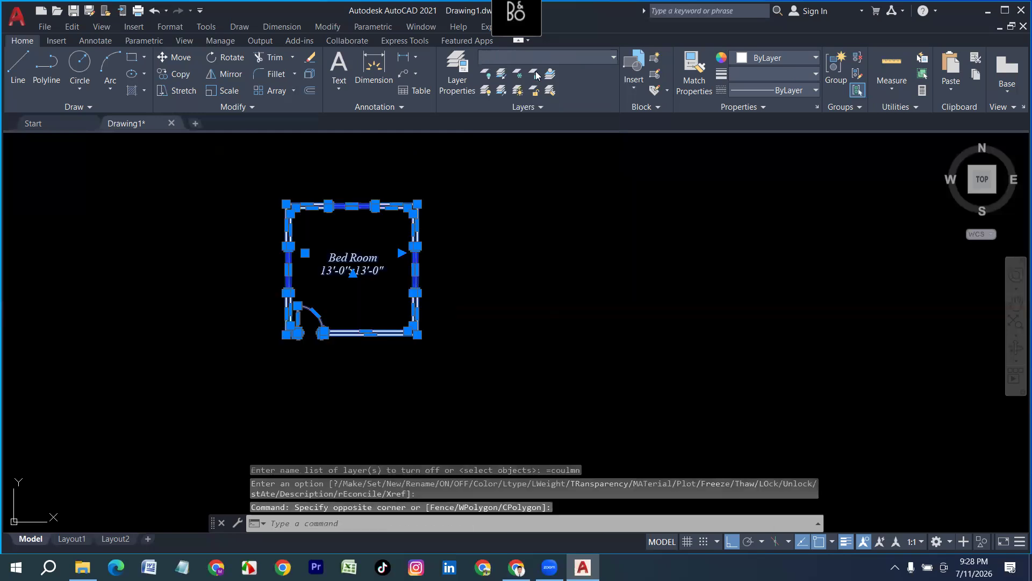
key("Delete")
Step: Turn the coulmn layer back on and draw vertical construction lines with XLINE through the left and right pairs of columns
left_click(543, 57)
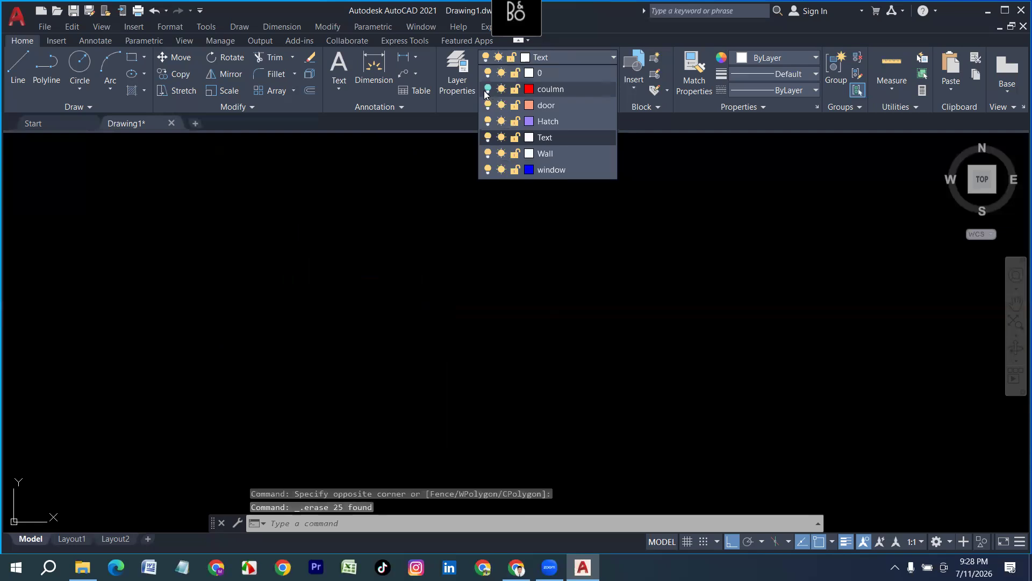
left_click(450, 262)
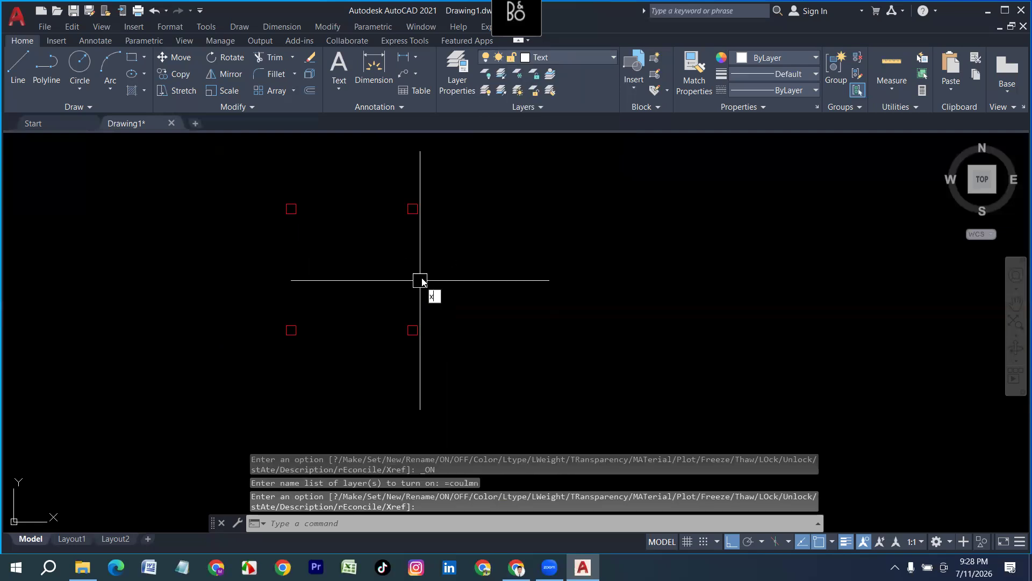
type("Xl")
key("Return")
type("v")
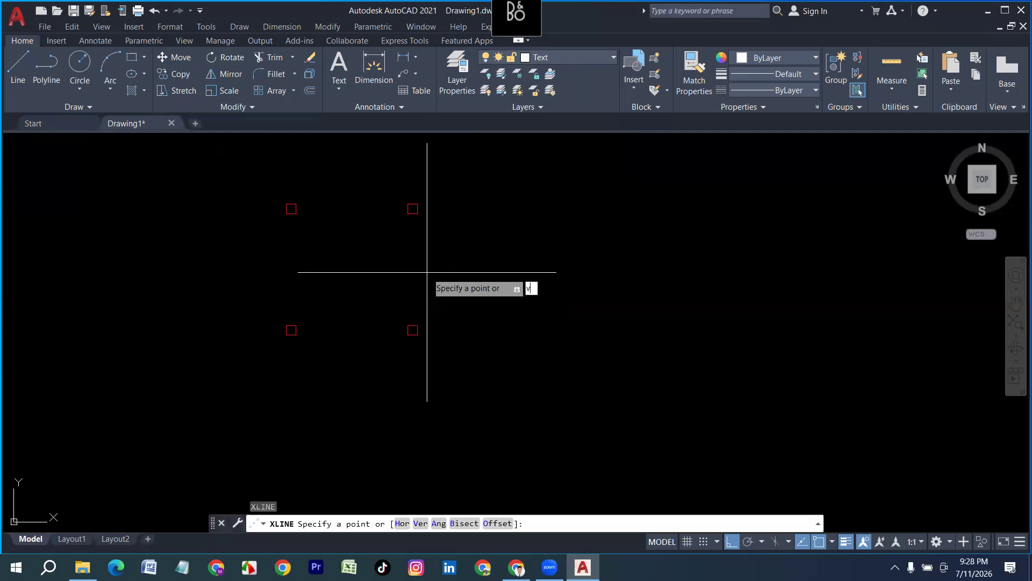
key("Return")
scroll(301, 200, "up", 2)
left_click(282, 206)
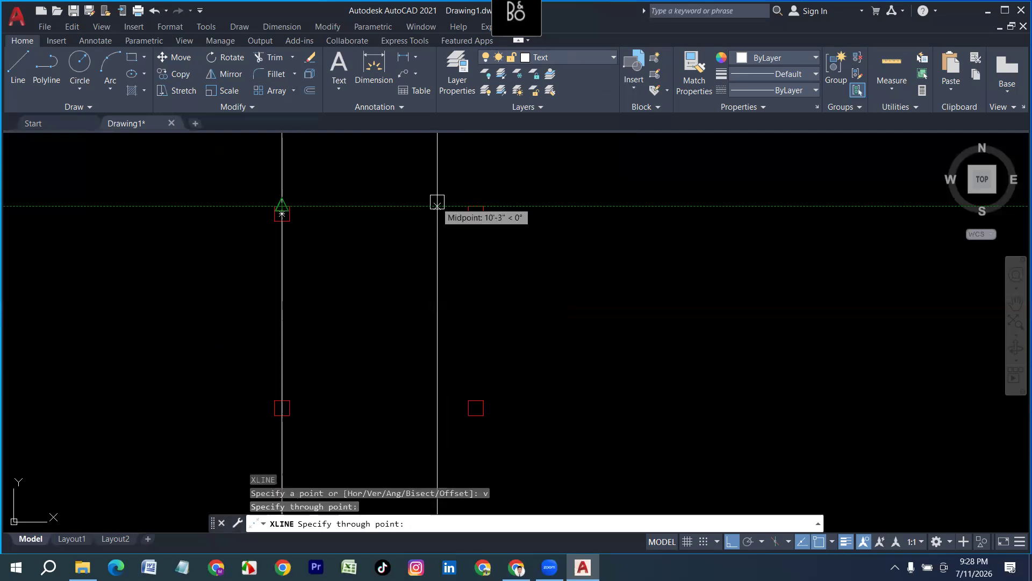
left_click(476, 214)
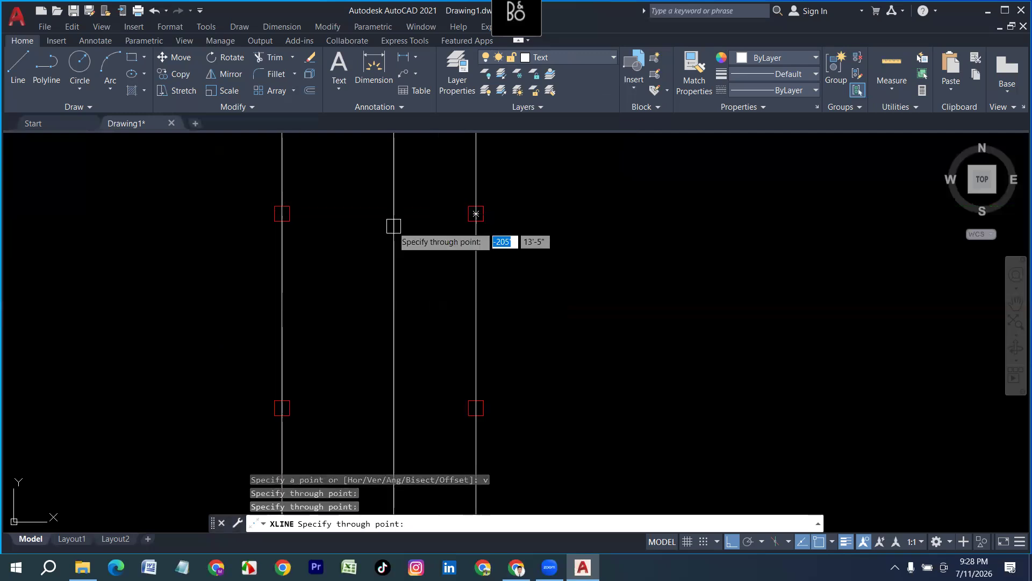
scroll(393, 226, "down", 2)
key("Escape")
Step: Erase the four columns together with the two vertical construction lines
left_click(502, 176)
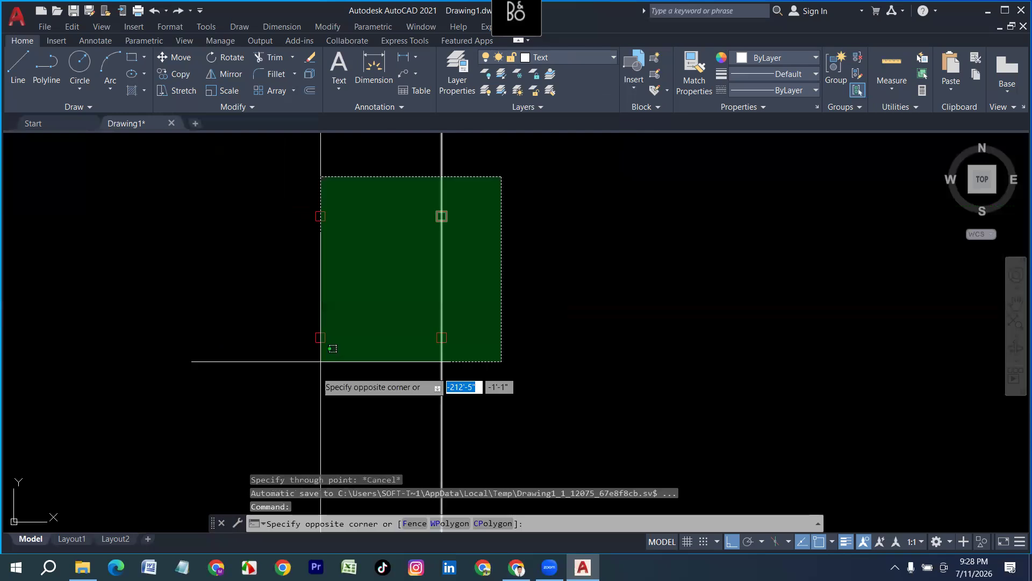
left_click(321, 361)
key("Delete")
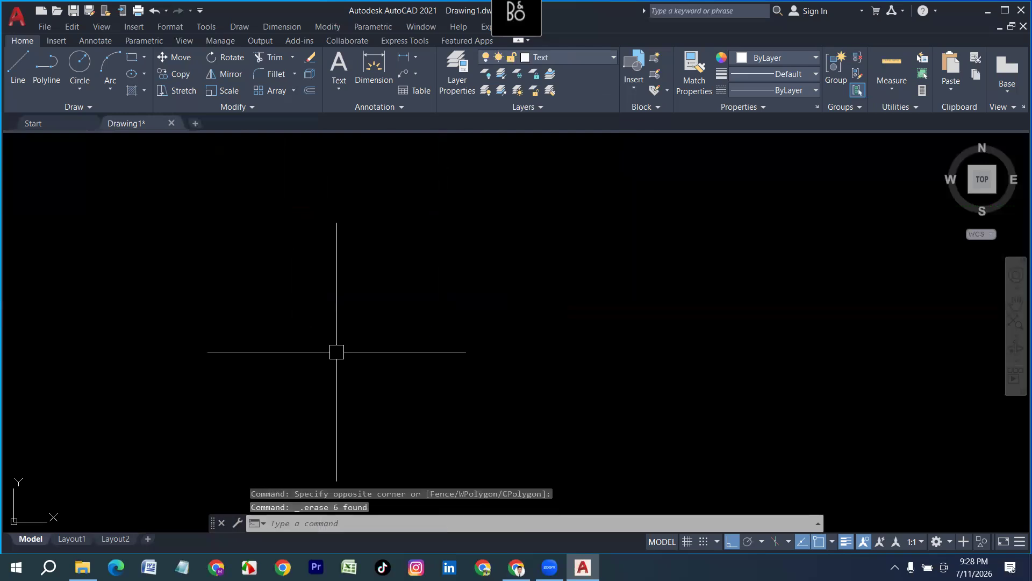
Step: Undo back through the construction lines and bedroom erasure, and turn the coulmn layer on again
key("ctrl+z")
key("ctrl+z")
key("ctrl+z")
key("ctrl+z")
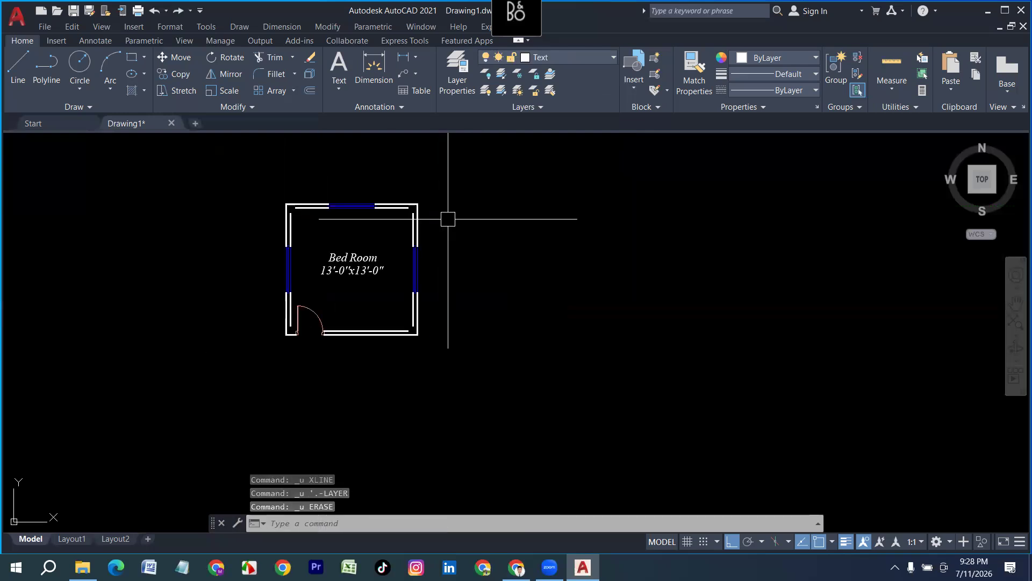
left_click(533, 55)
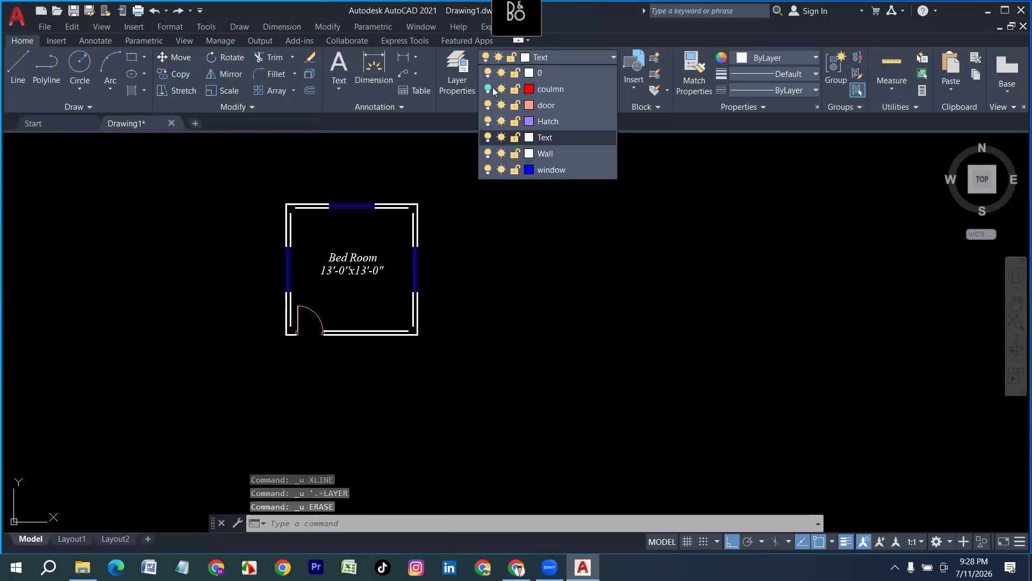
left_click(487, 89)
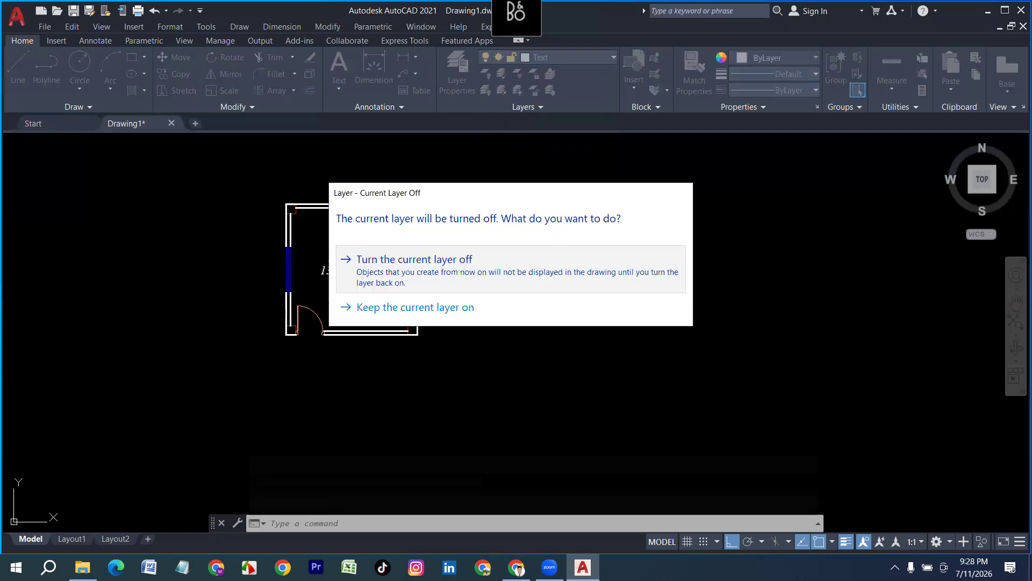
Step: Erase everything in the bedroom except its label by keeping the current Text layer off only during the deletion
left_click(414, 259)
left_click(456, 376)
left_click(355, 330)
key("Delete")
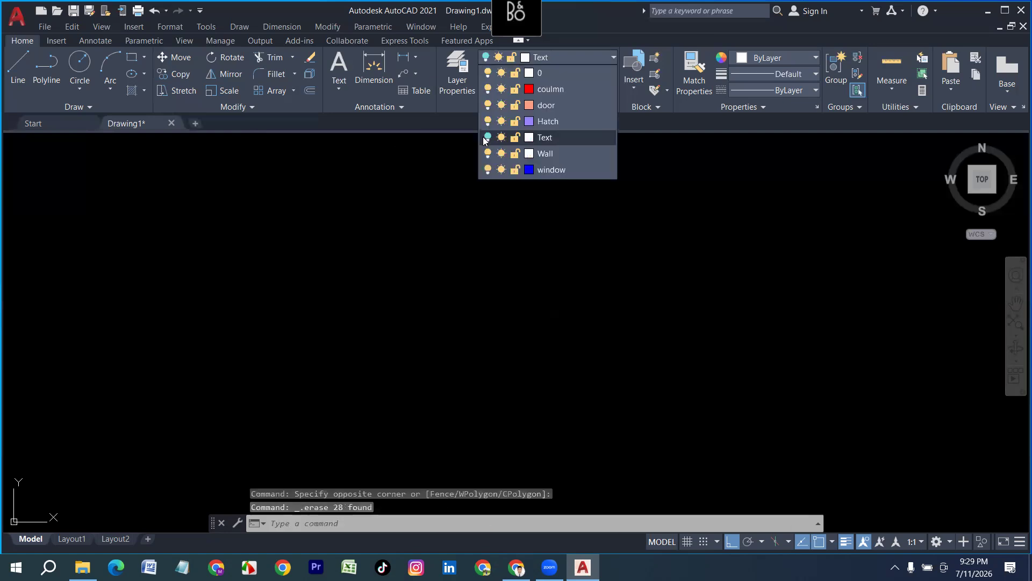
left_click(487, 137)
left_click(427, 265)
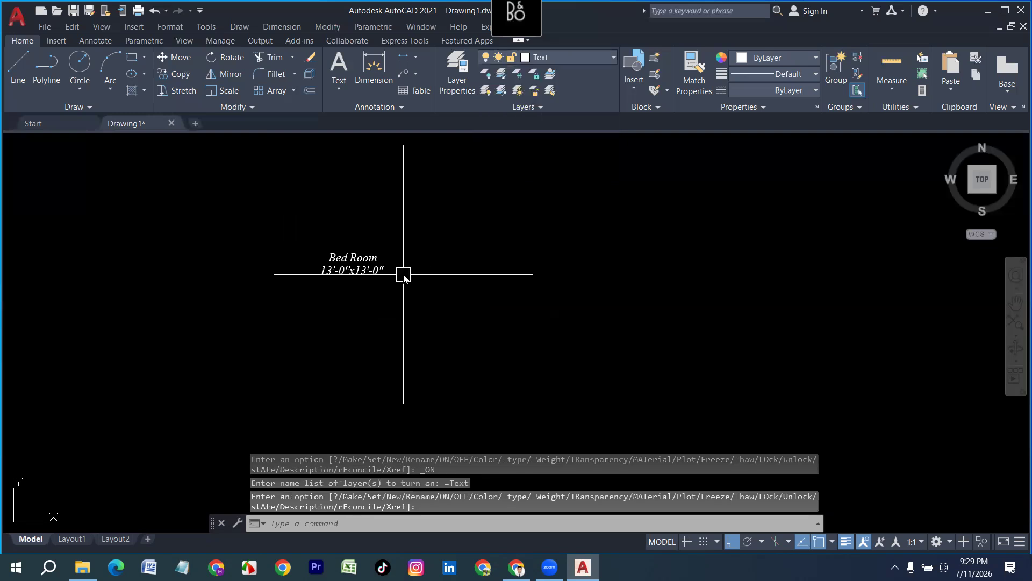
type("LA")
key("Return")
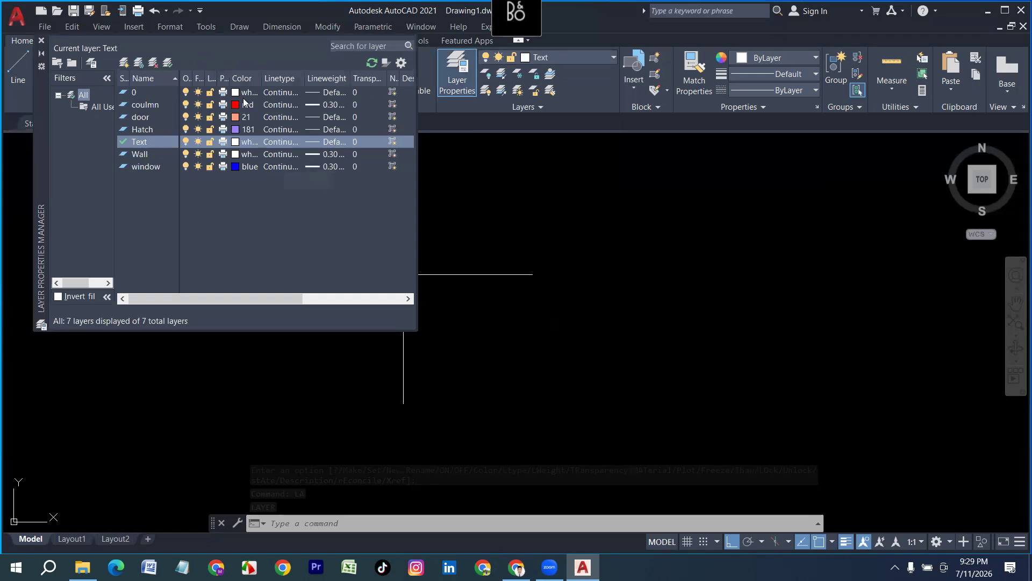
left_click(41, 41)
Step: Change the coulmn layer's color to magenta in the layer properties
scroll(459, 292, "down", 7)
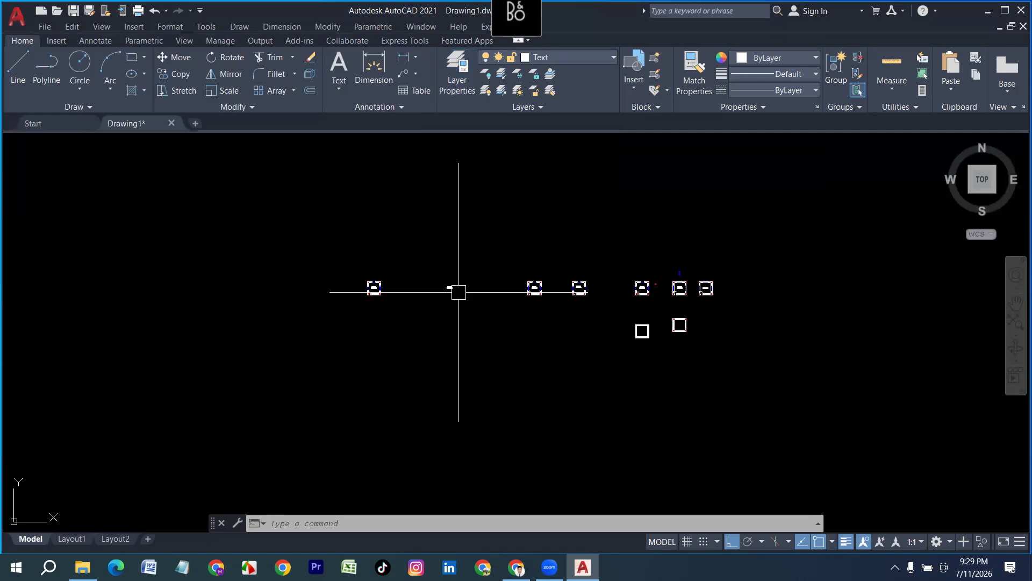
scroll(633, 293, "up", 7)
scroll(633, 293, "up", 10)
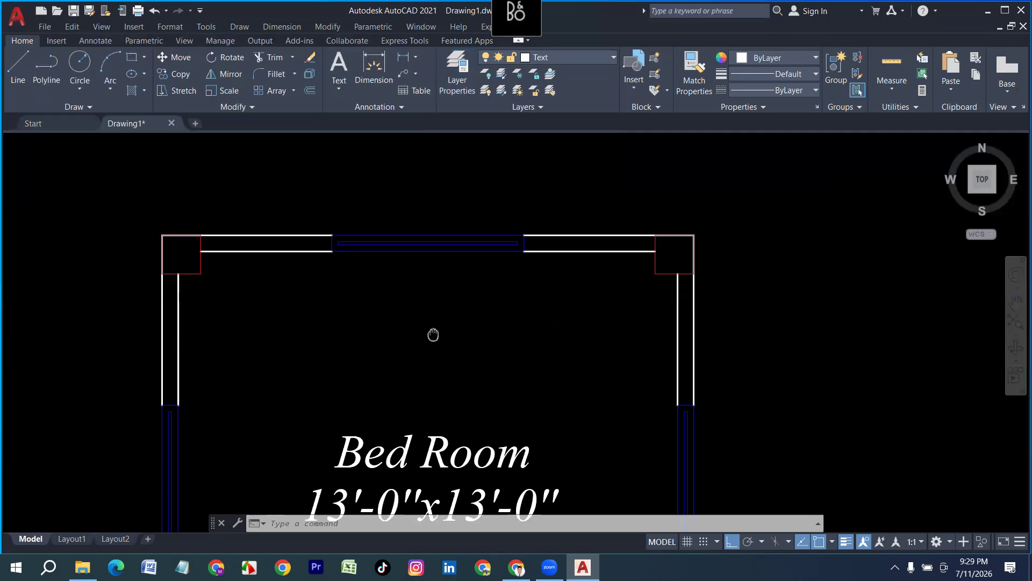
middle_click_drag(433, 334, 390, 338)
type("la")
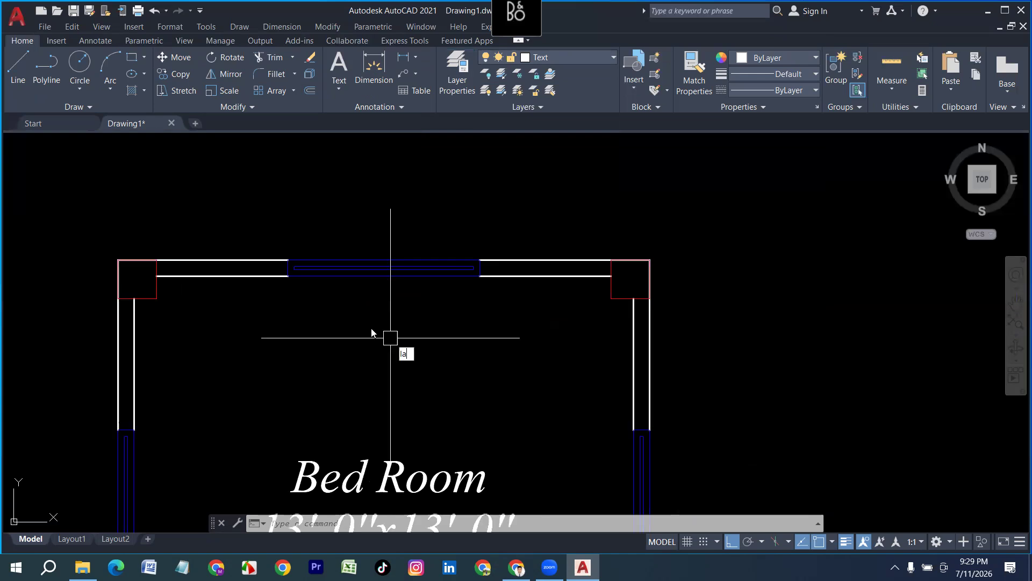
key("Return")
left_click(234, 109)
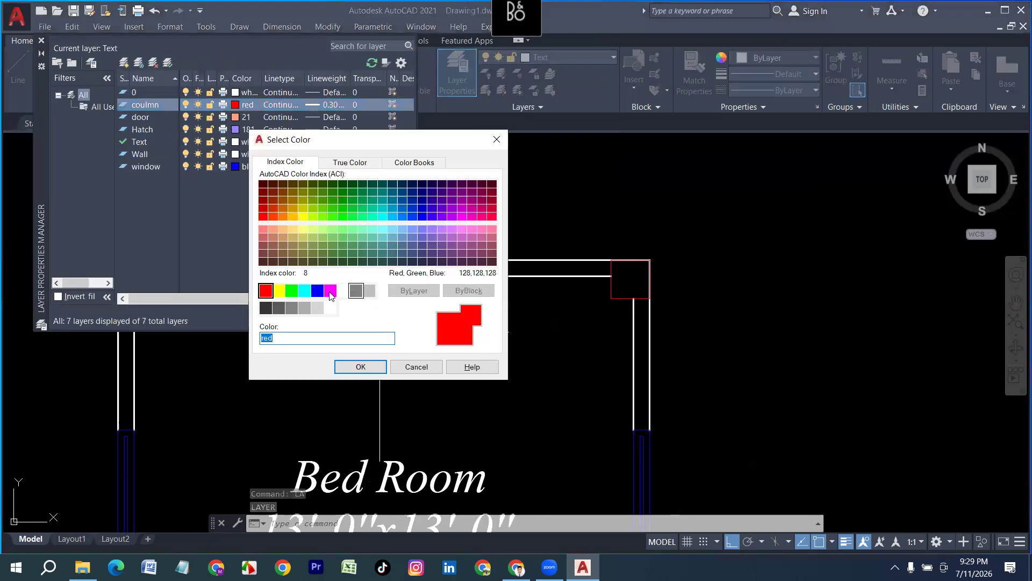
left_click(330, 290)
left_click(361, 367)
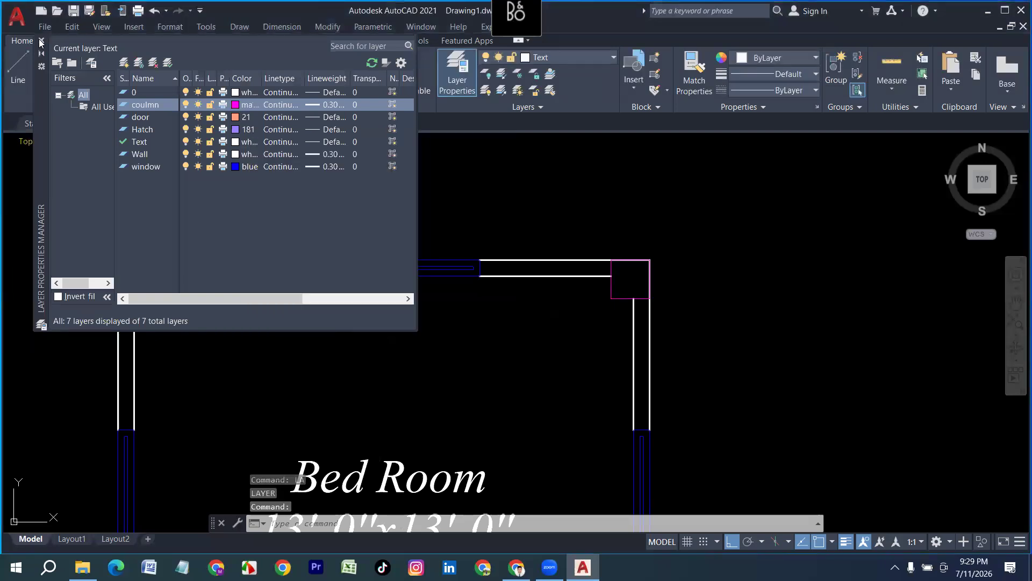
left_click(42, 41)
scroll(543, 287, "down", 2)
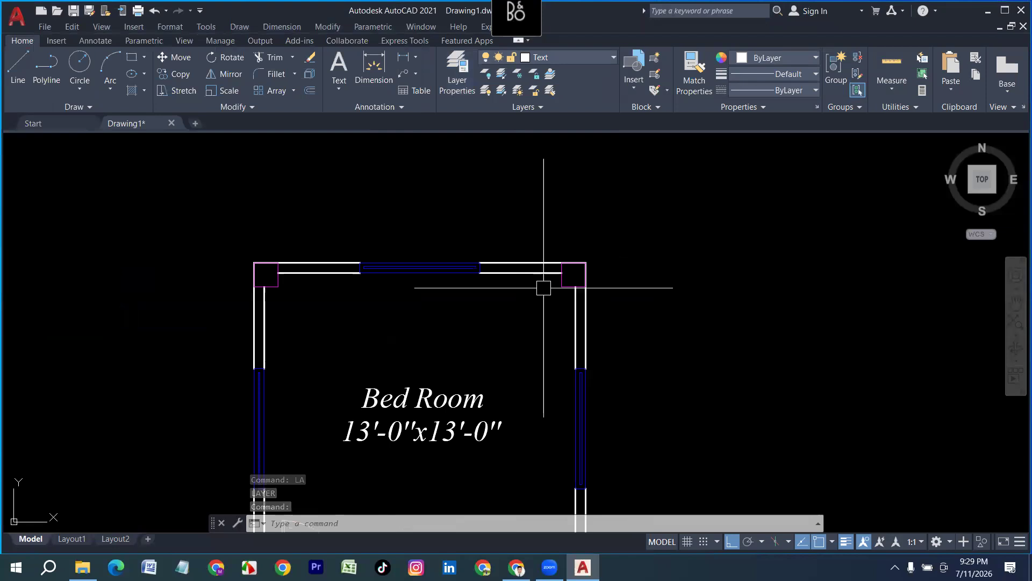
scroll(572, 296, "up", 2)
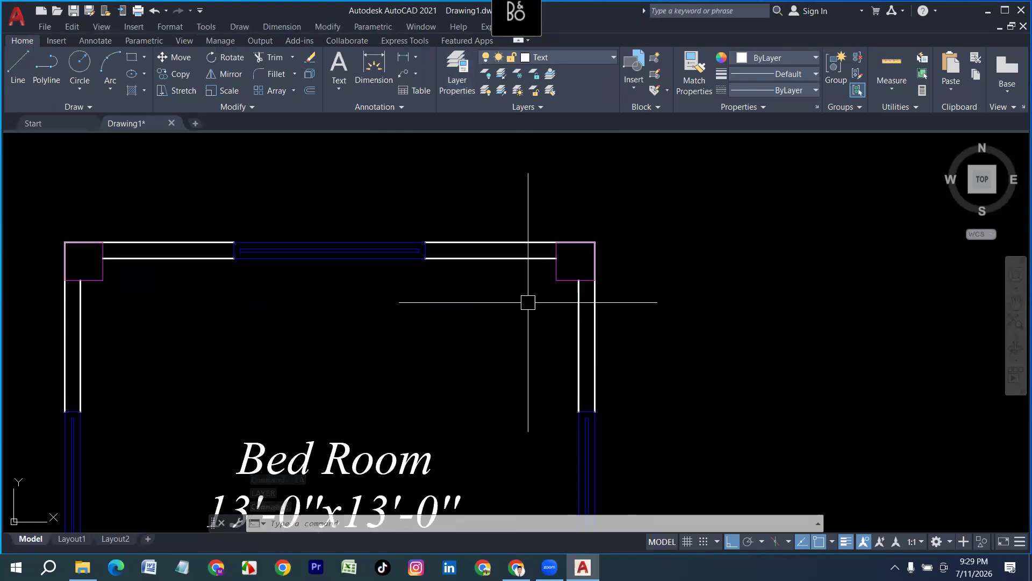
Step: Disable plotting for the Text, Wall, window, Hatch, door, coulmn and 0 layers
type("la")
key("Return")
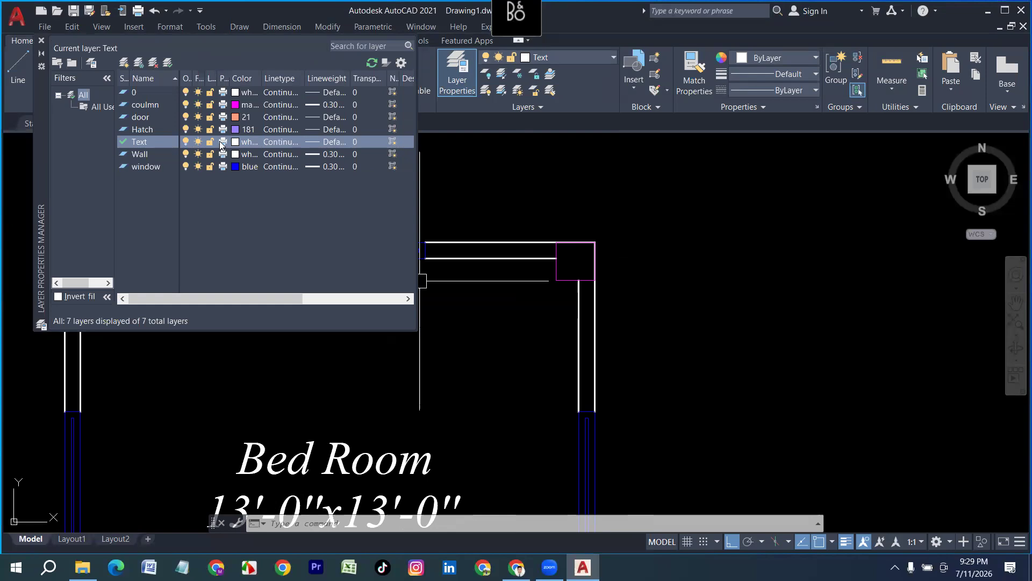
left_click(222, 142)
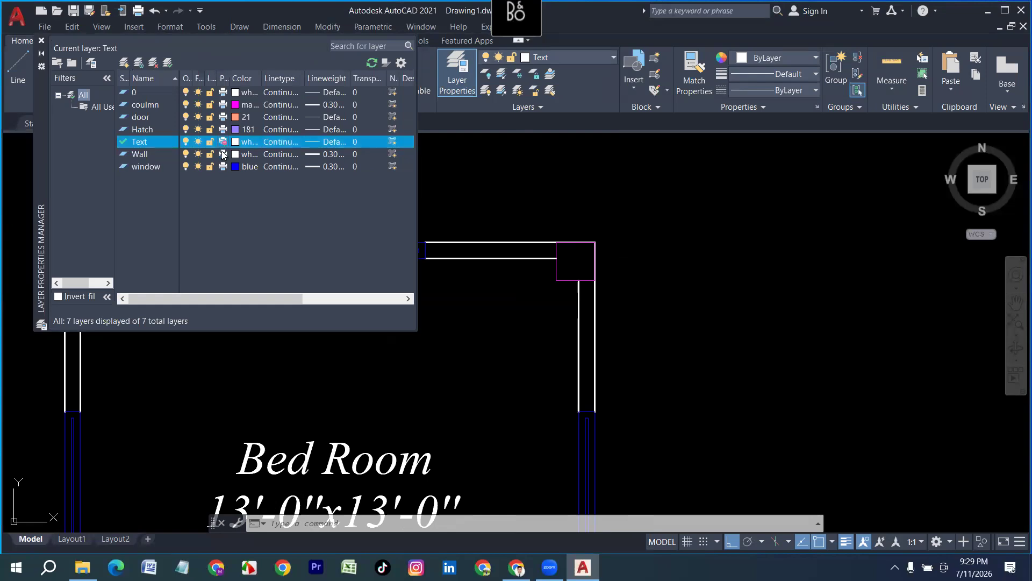
left_click(222, 154)
left_click(223, 166)
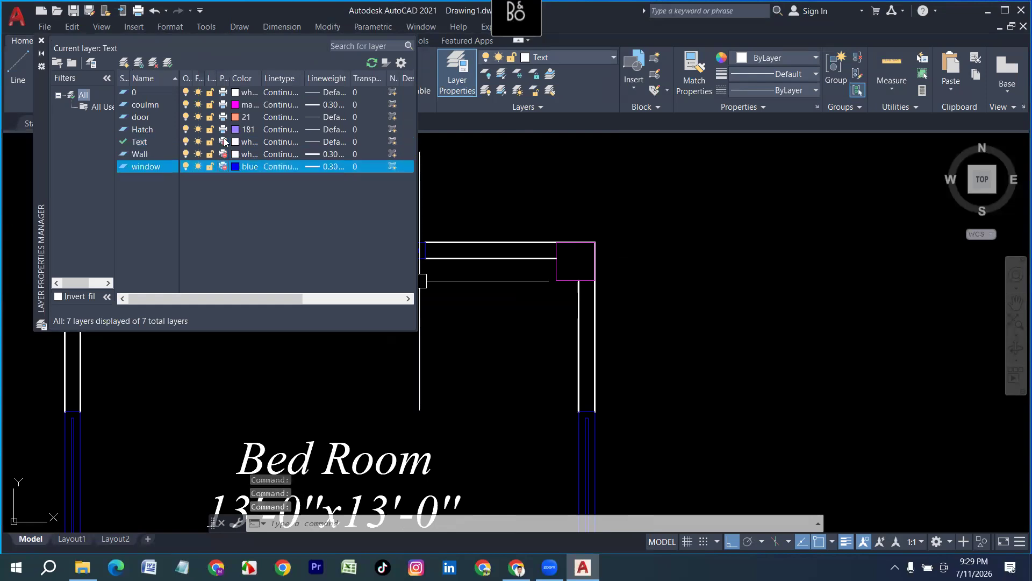
left_click(222, 129)
left_click(223, 104)
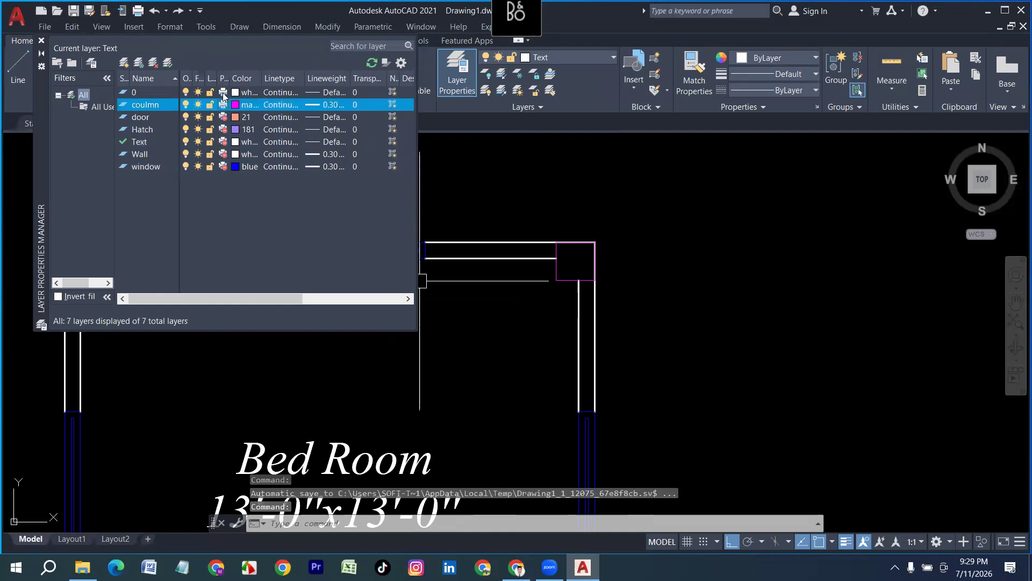
left_click(222, 92)
Step: Re-enable plotting for all seven layers, from 0 and coulmn through window, and close the layer properties
left_click(222, 105)
left_click(222, 93)
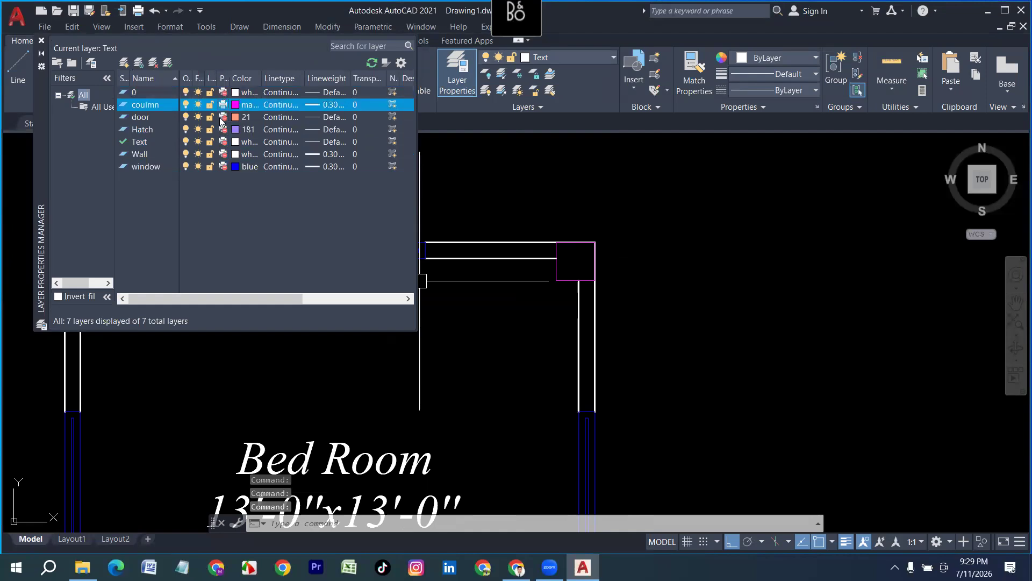
left_click(222, 117)
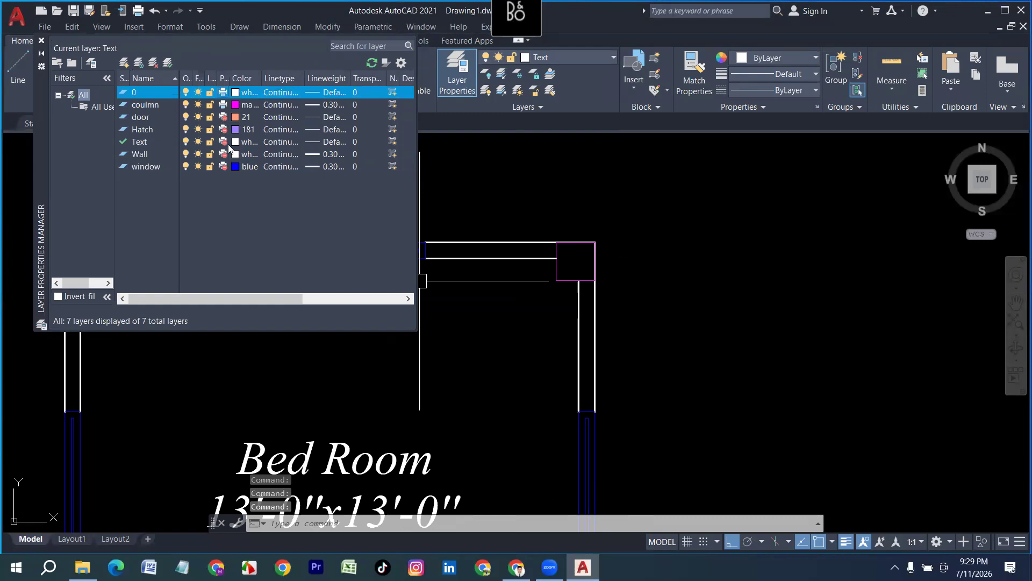
left_click(223, 130)
left_click(222, 142)
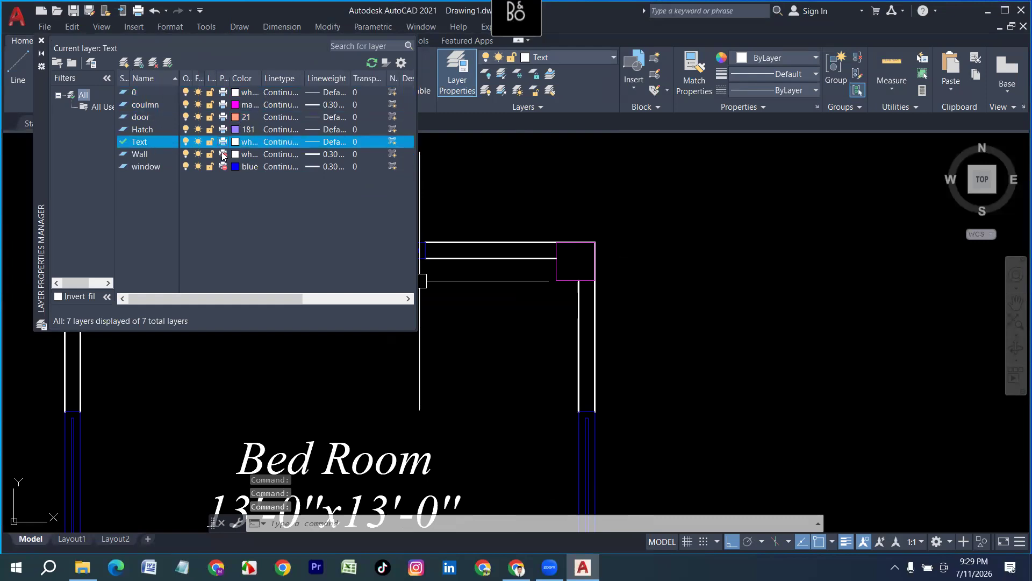
left_click(222, 154)
left_click(222, 167)
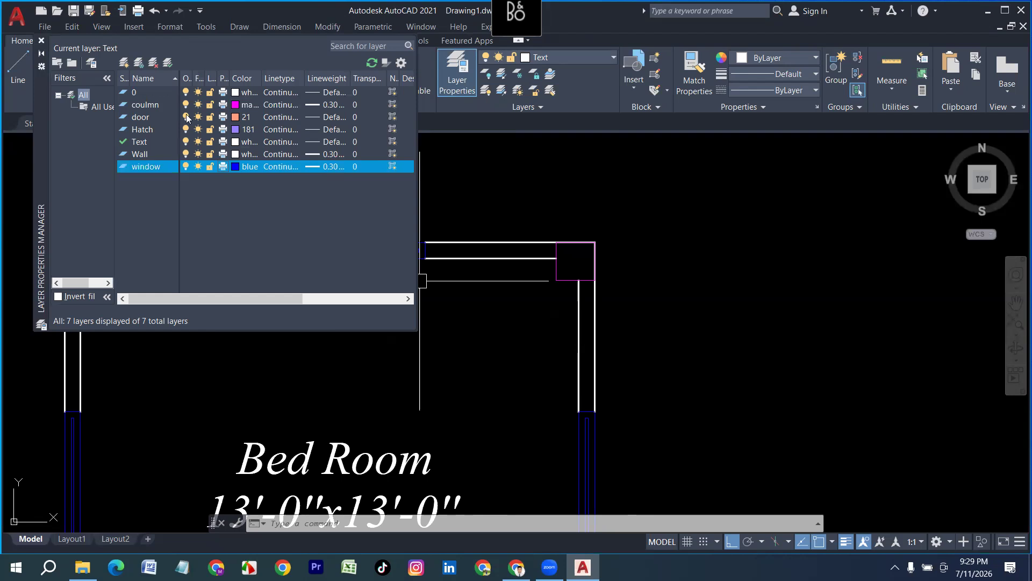
left_click(40, 41)
scroll(172, 189, "down", 3)
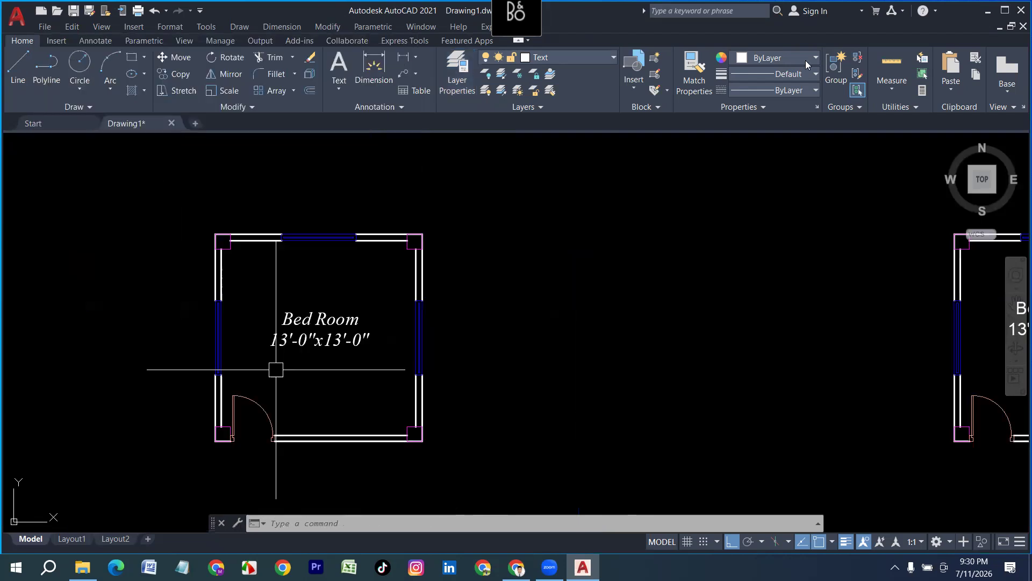